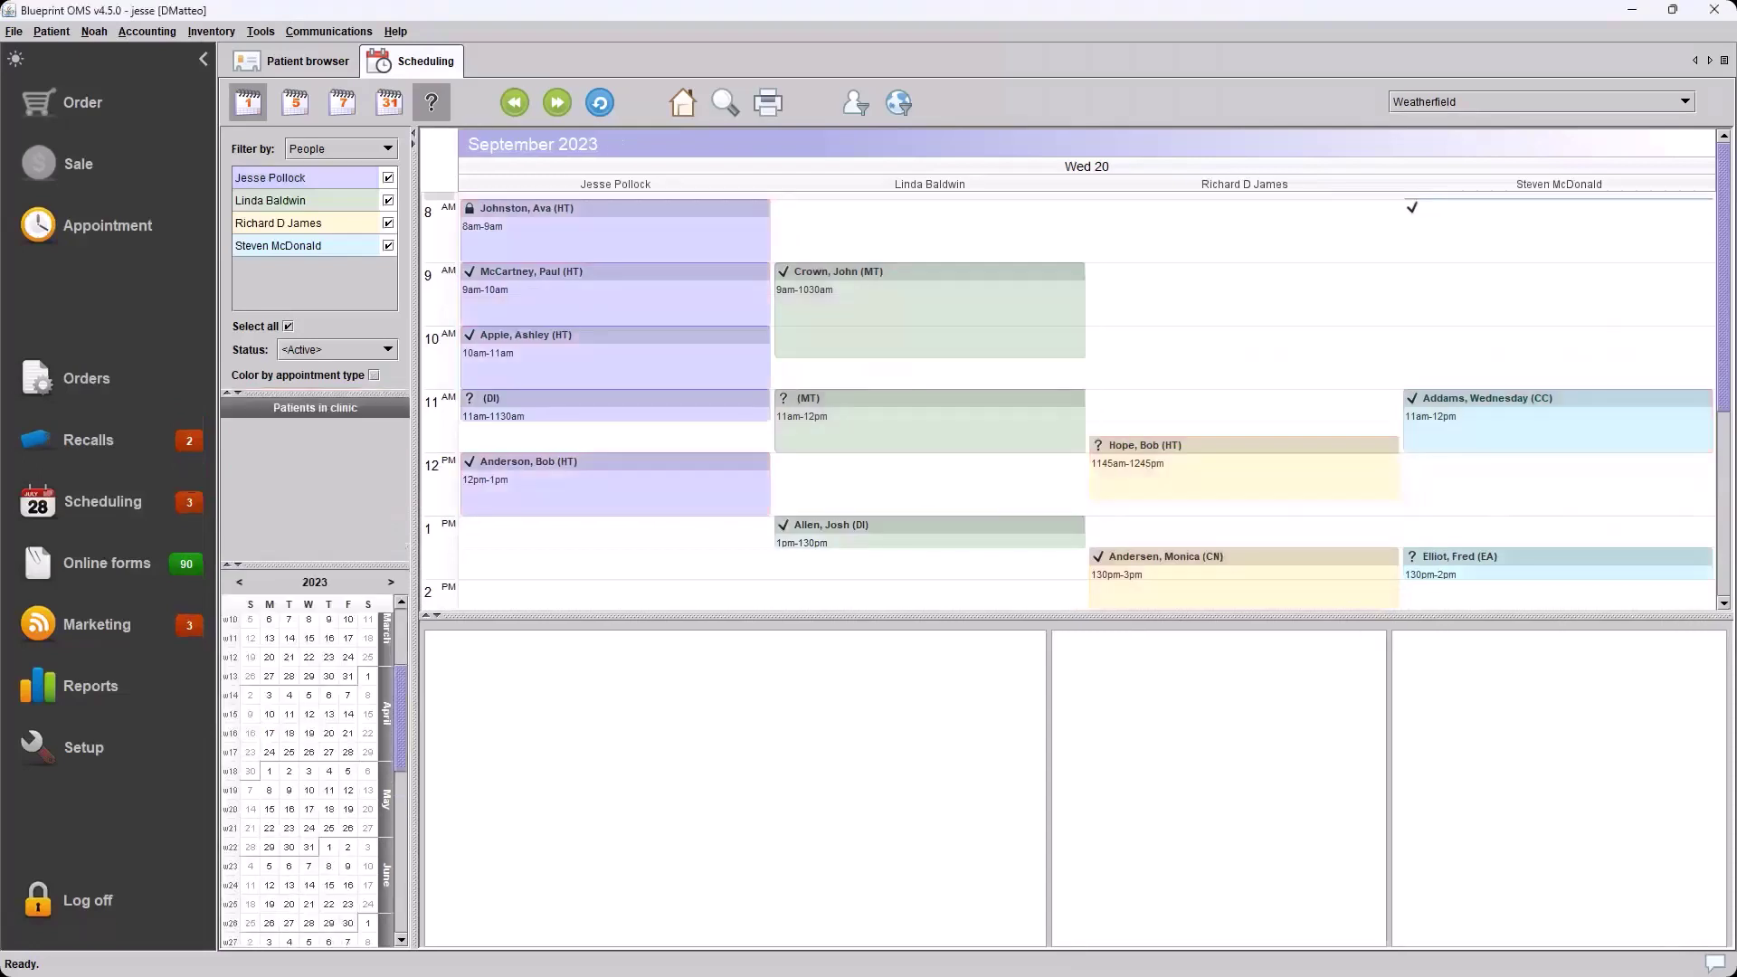
Turn on 'Color by appointment type' and show the Monday–Friday work-week view
click(824, 309)
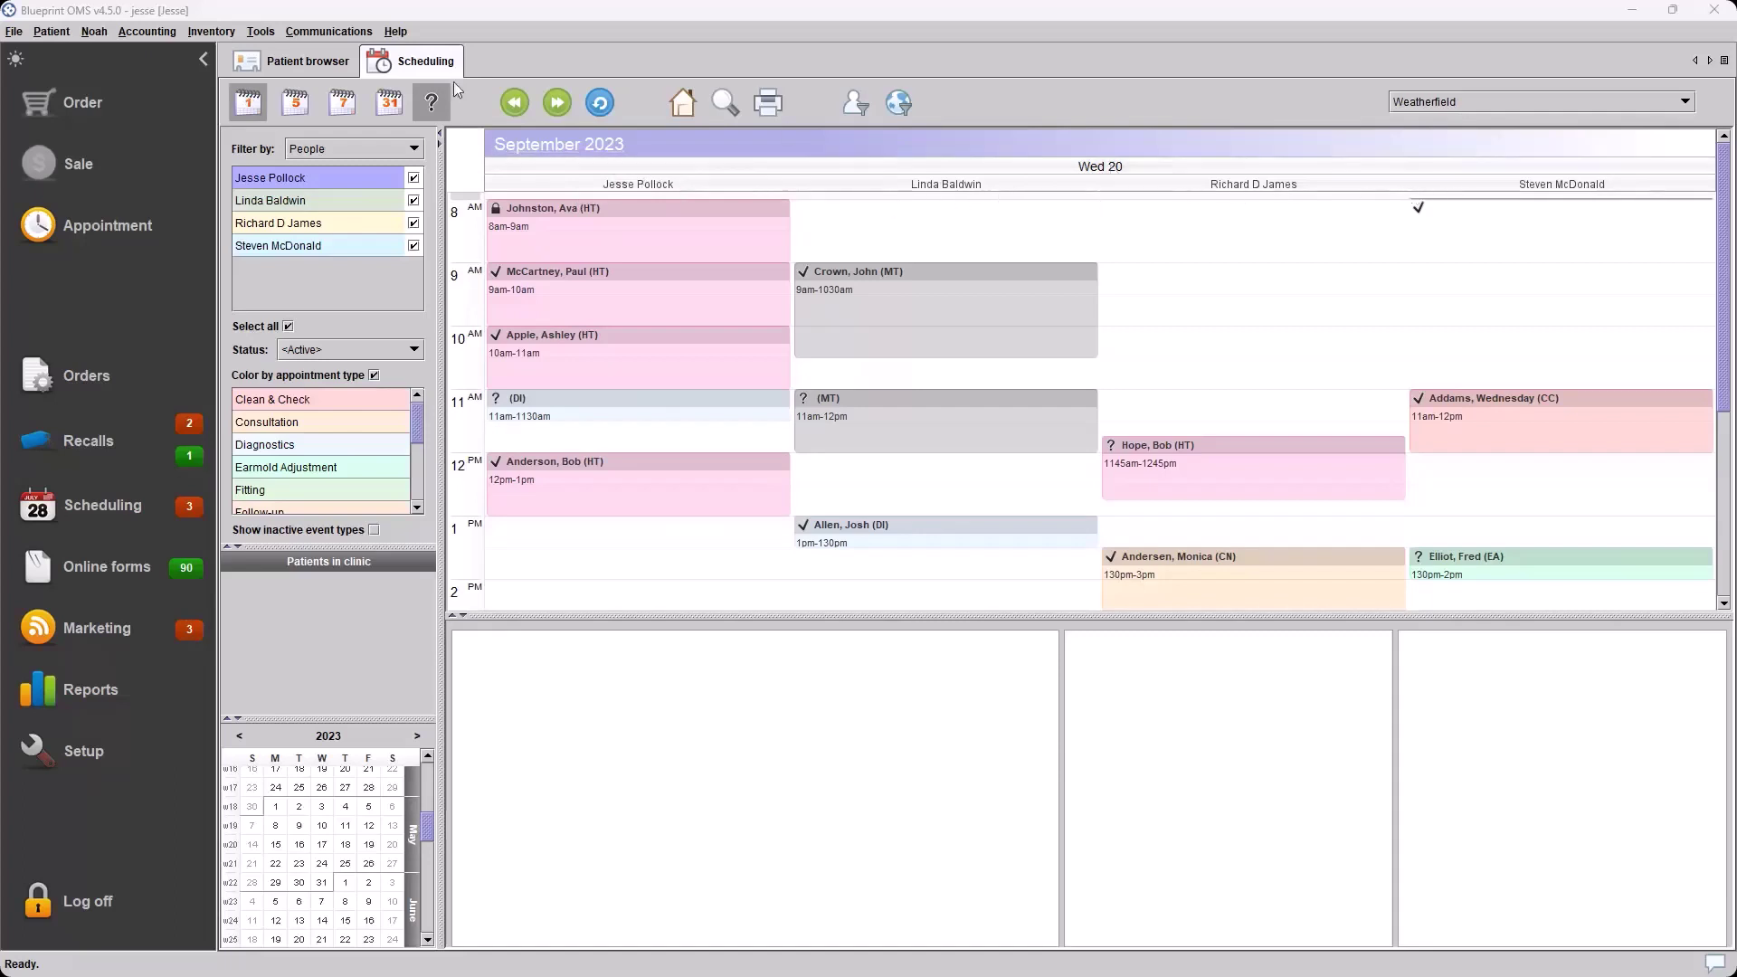
click(296, 104)
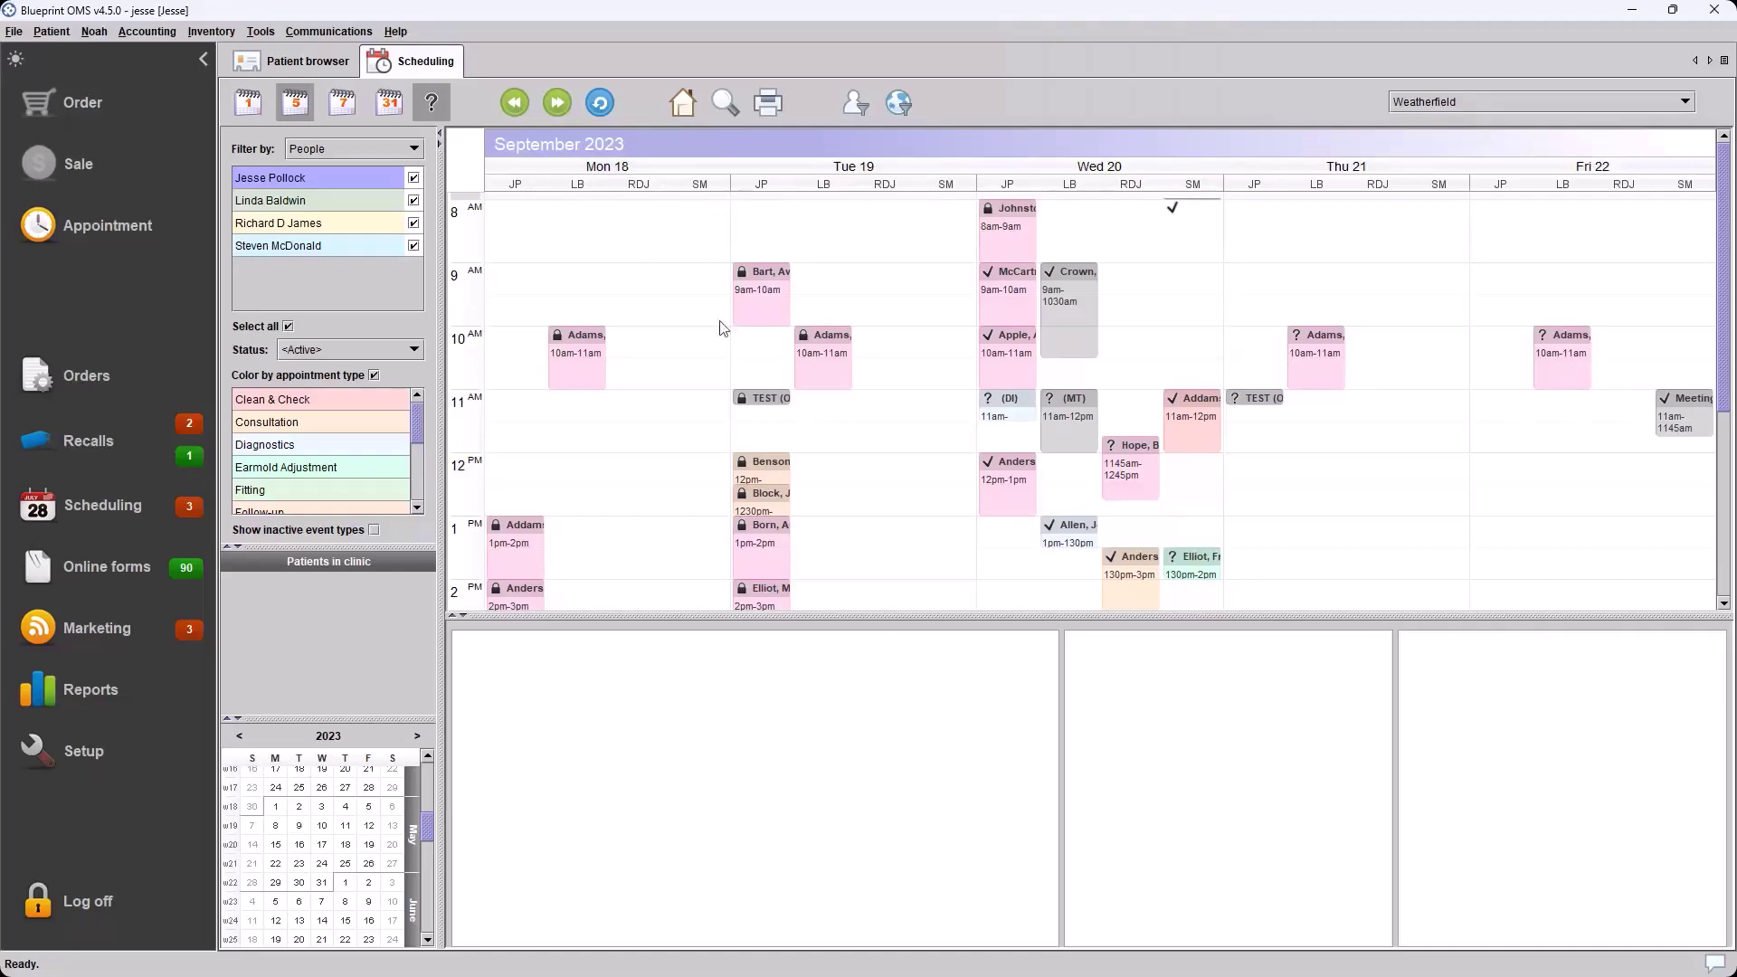
Preview Tuesday's 9 am hearing test, then show the seven-day week of 18–24 September
click(767, 605)
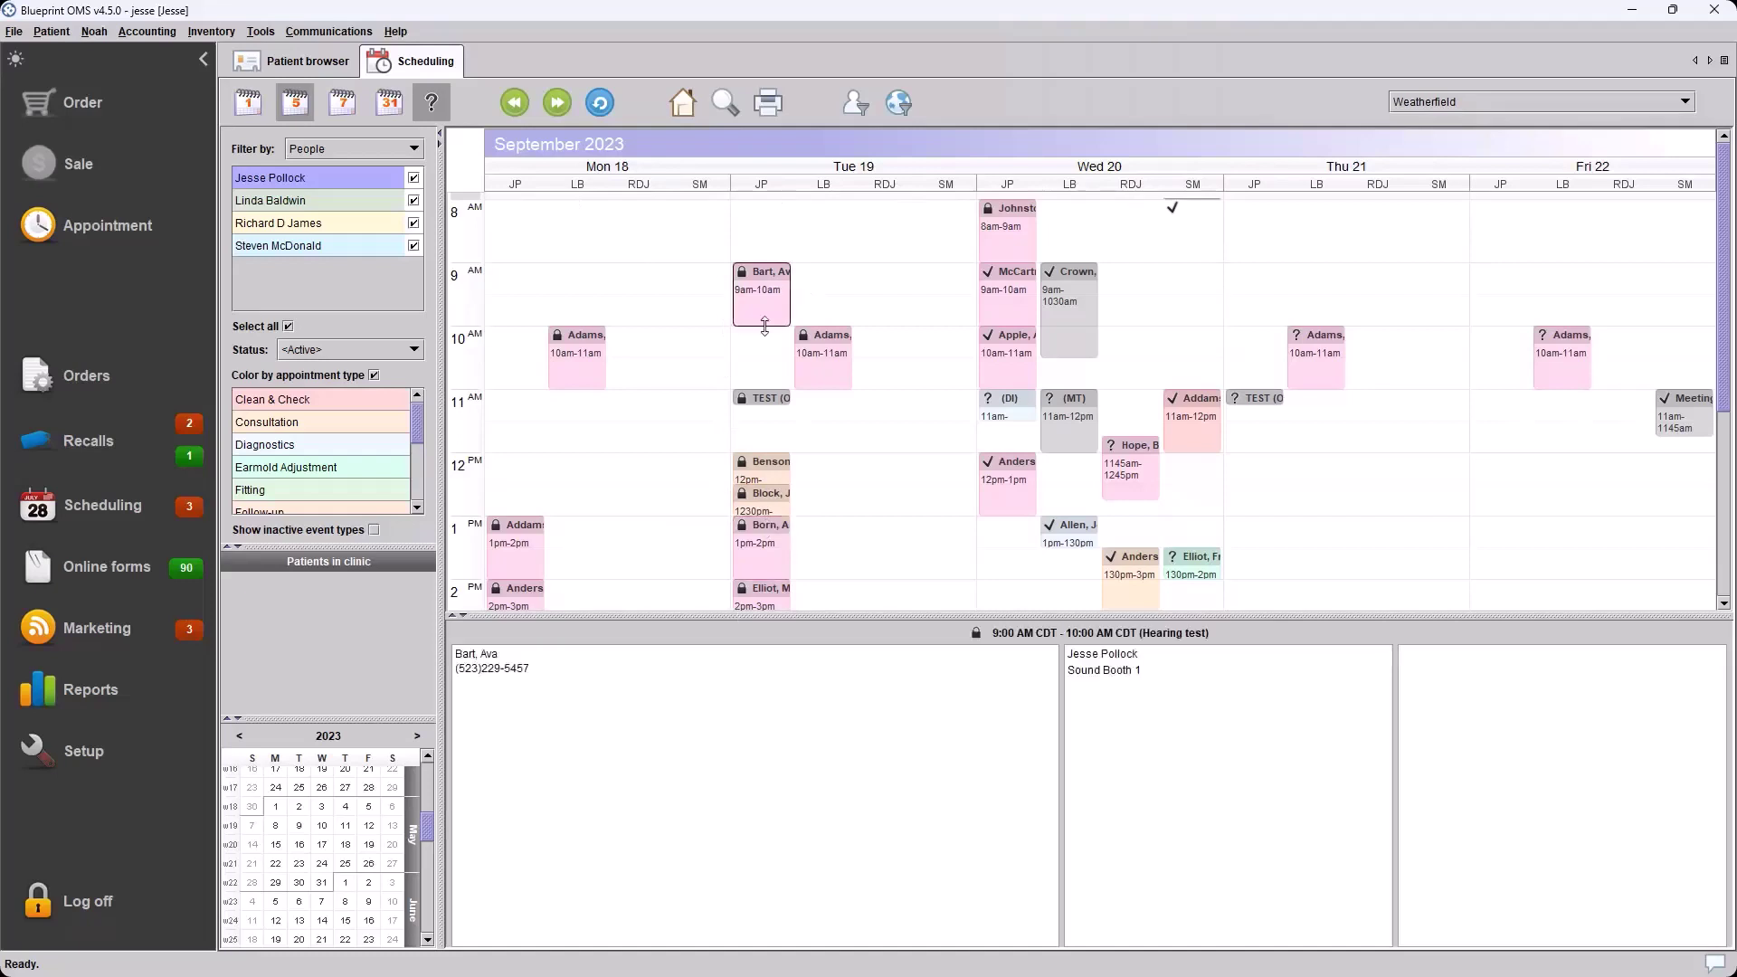
click(822, 590)
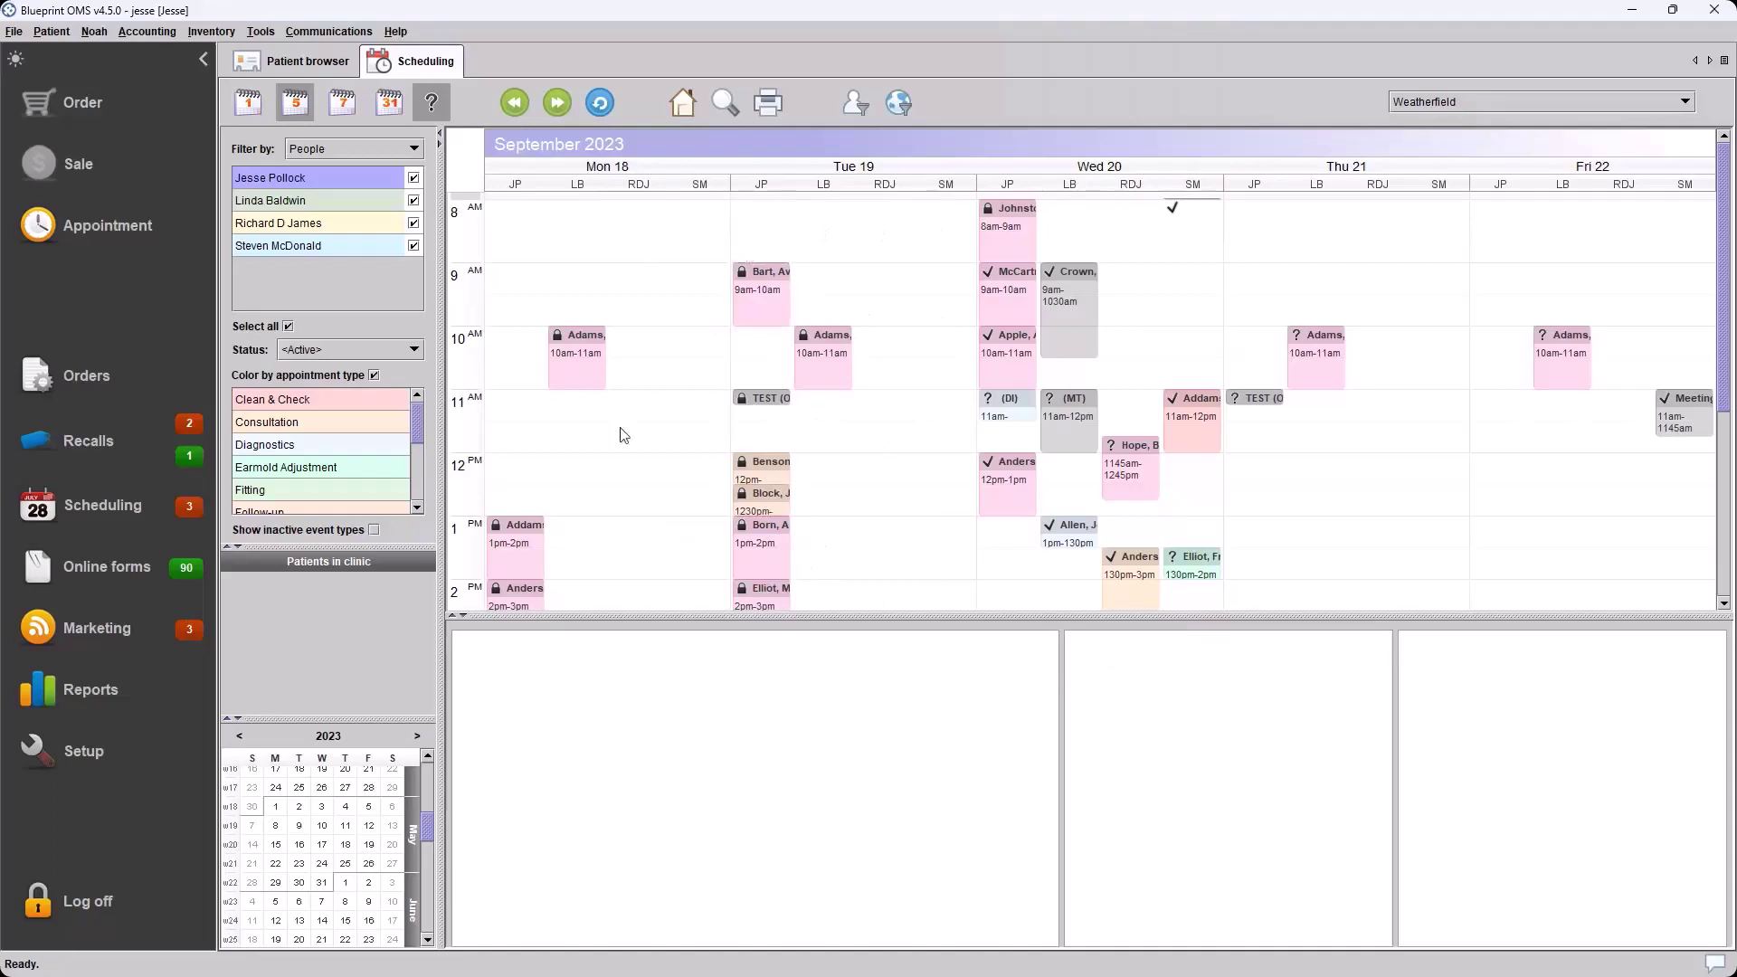
click(341, 105)
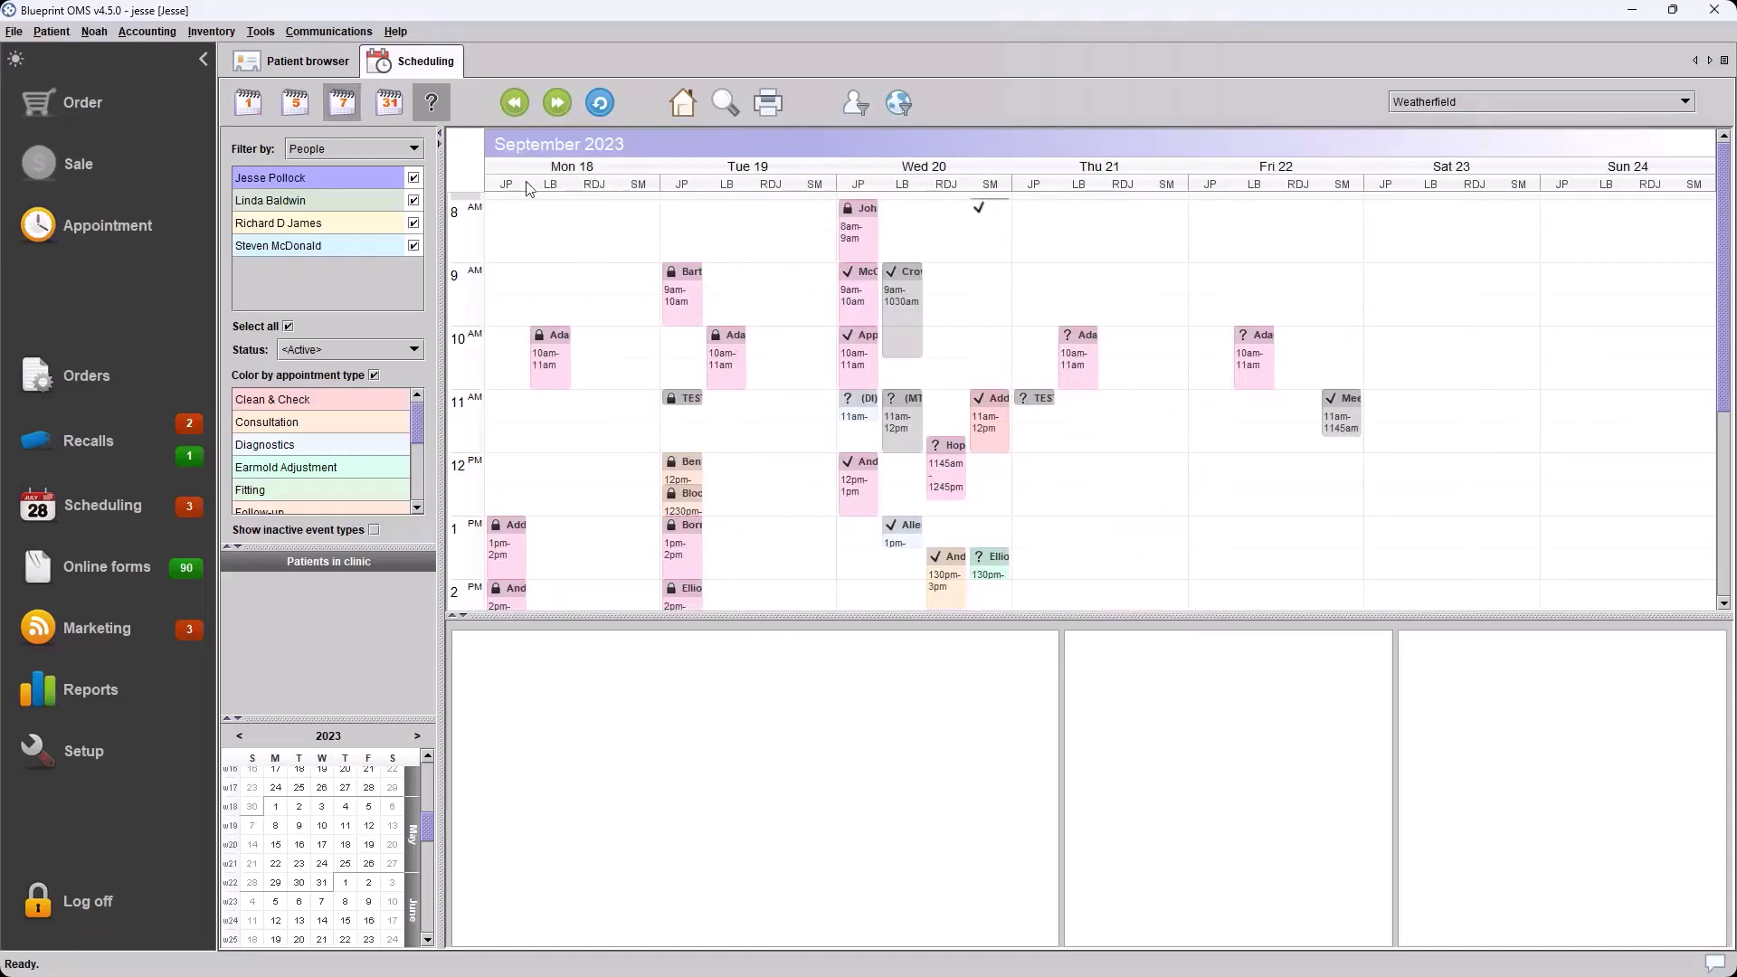
Cycle through the 31-day, 1-day, 5-day and 7-day layouts, ending on the single-day view
click(390, 113)
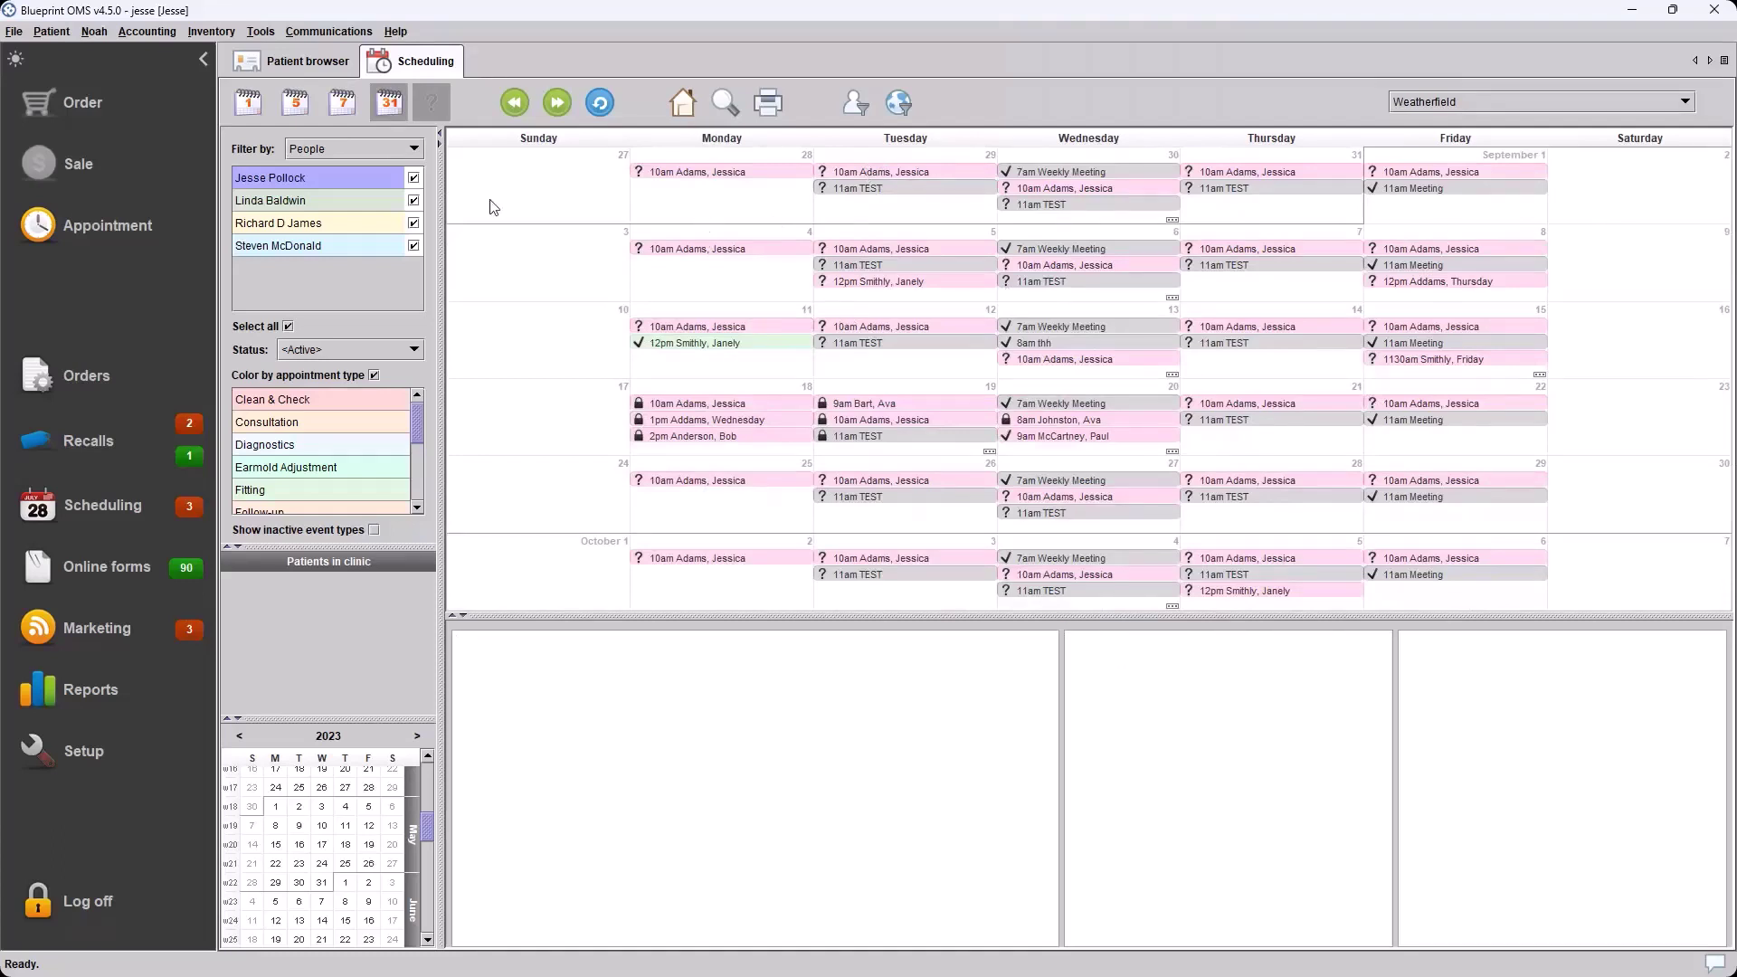
click(246, 106)
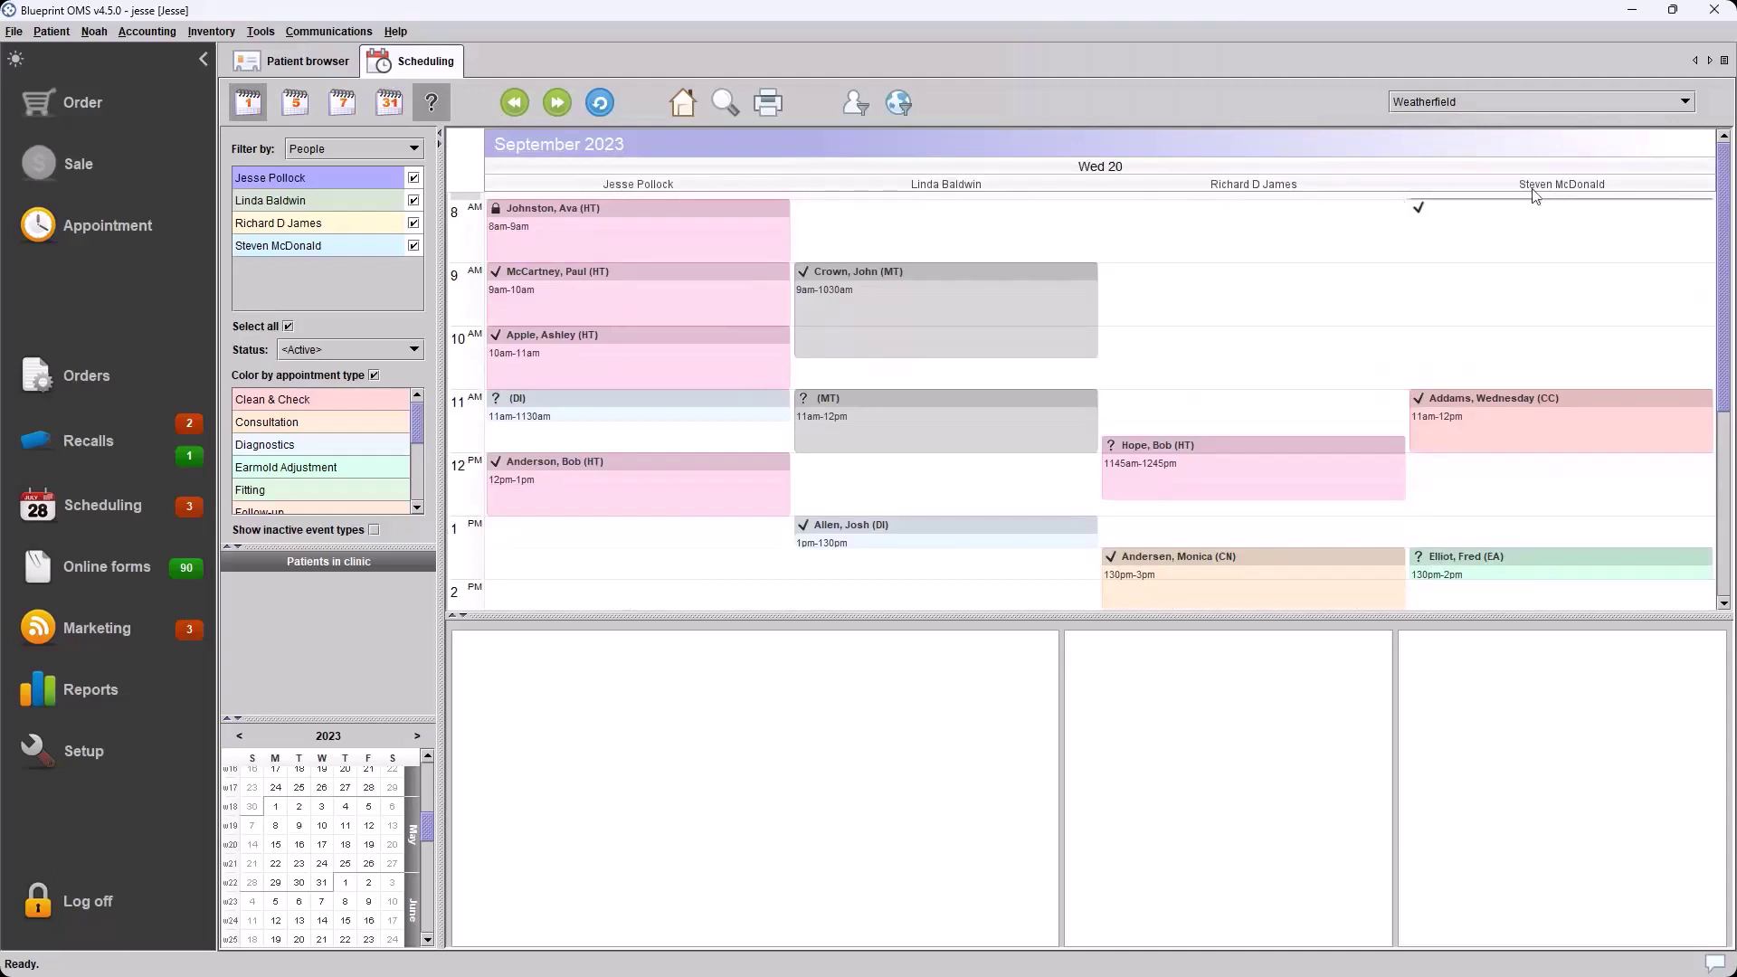
click(288, 104)
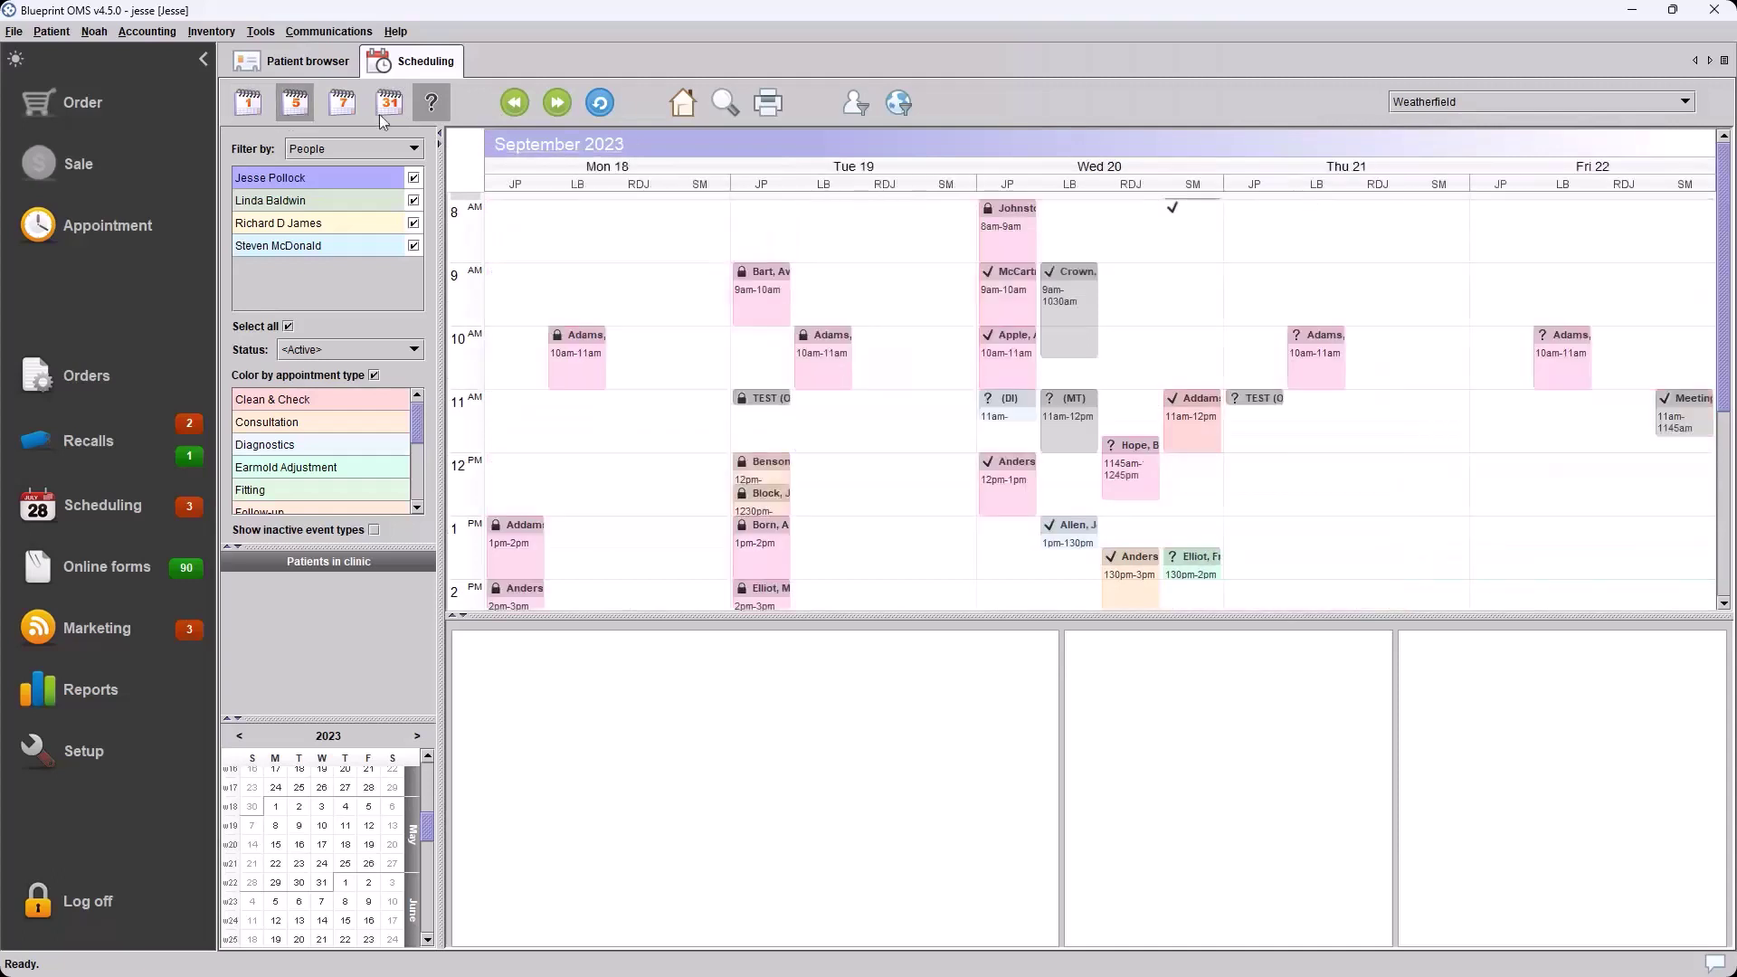
click(345, 114)
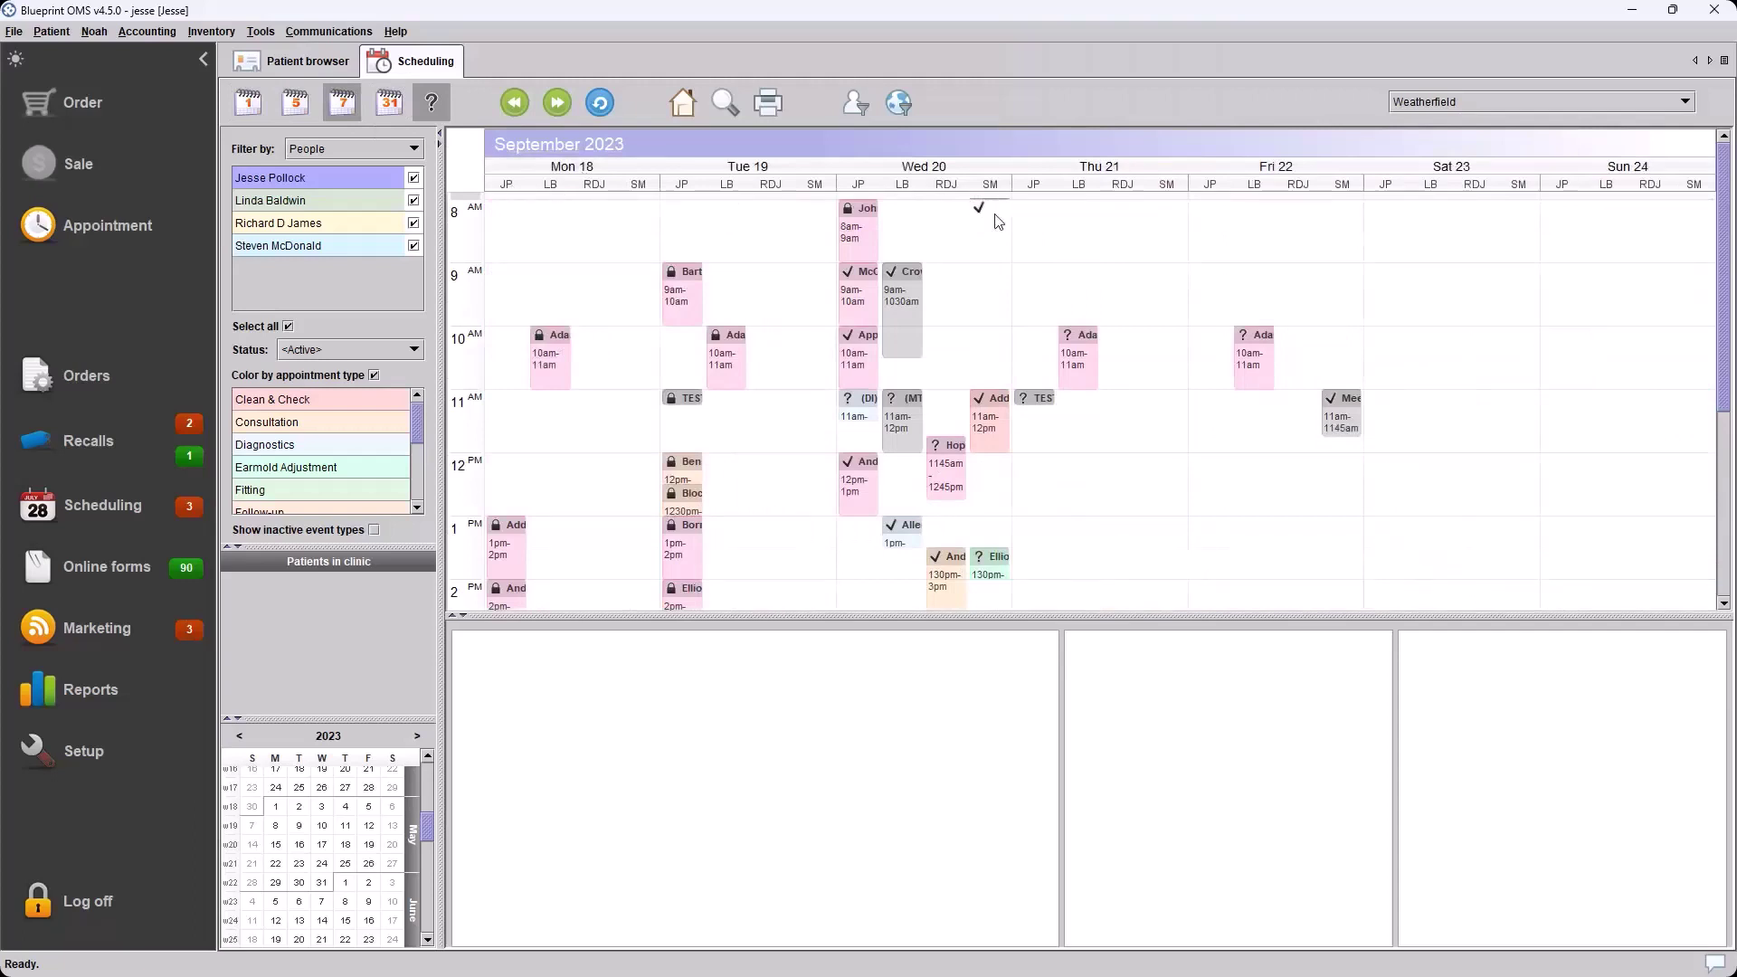
click(260, 110)
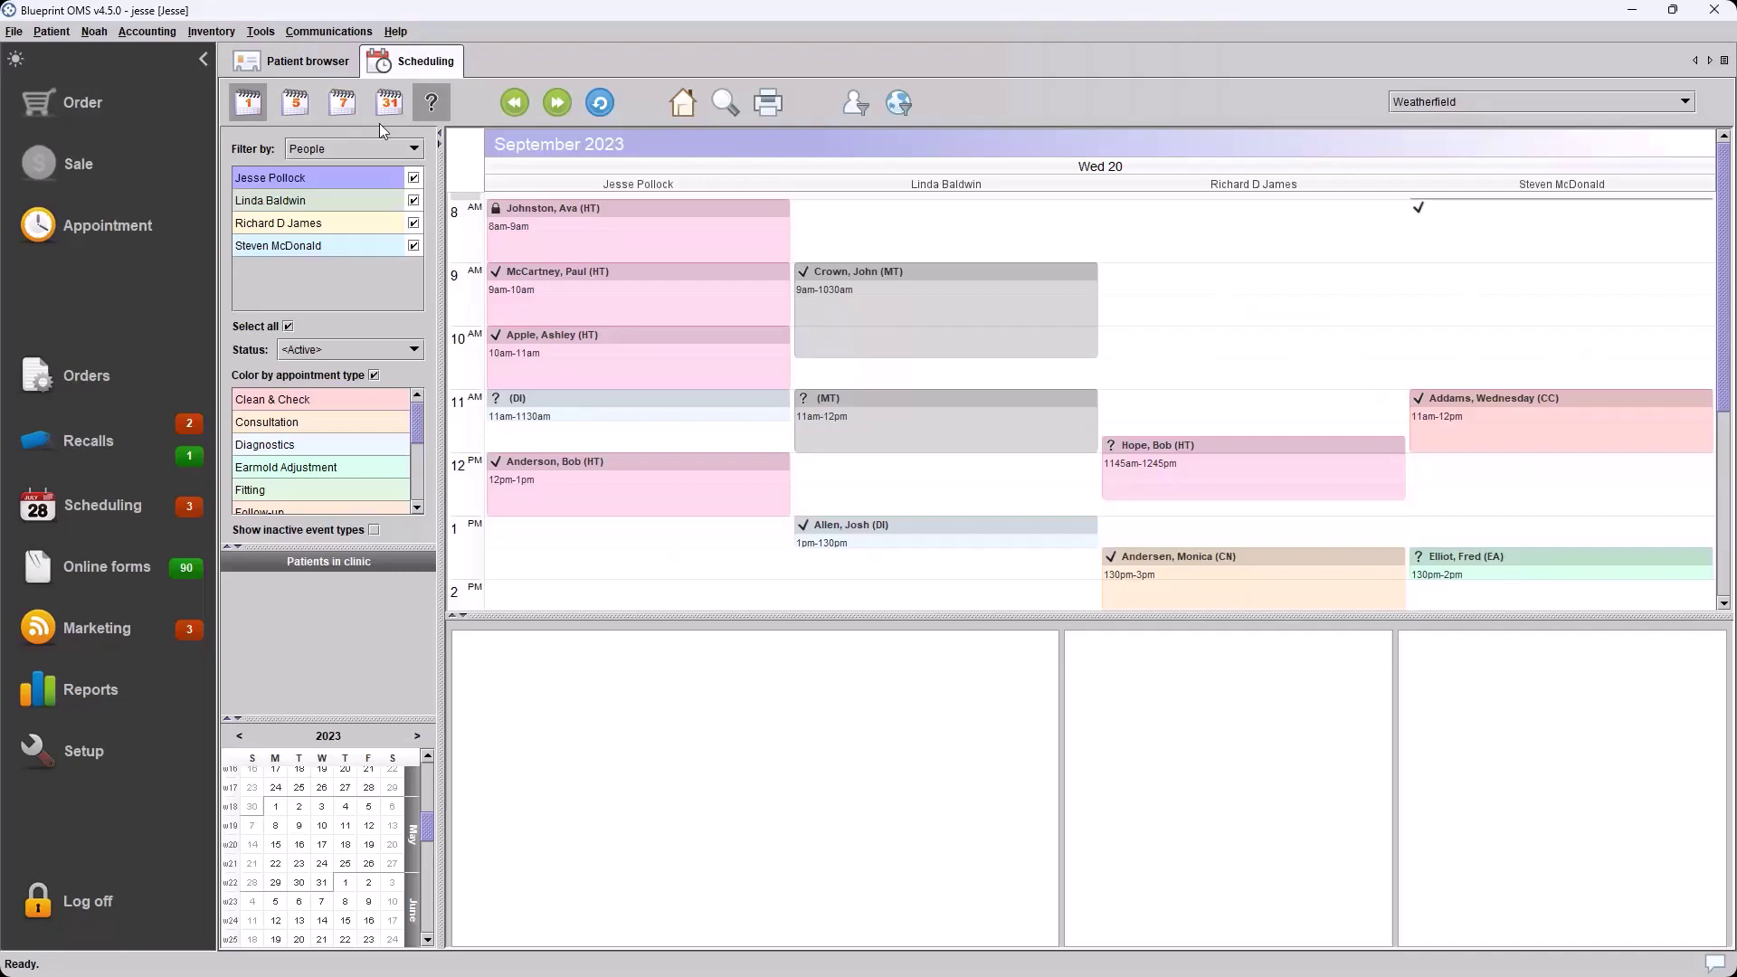
Preview Wednesday's 9 am, 9–10:30 and 10 am appointments, leaving the 9–10:30 meeting selected
click(633, 298)
click(895, 323)
click(665, 355)
click(809, 351)
Tick 'Companion present' in the 9:00–10:30 AM meeting's details and update the event
right_click(856, 301)
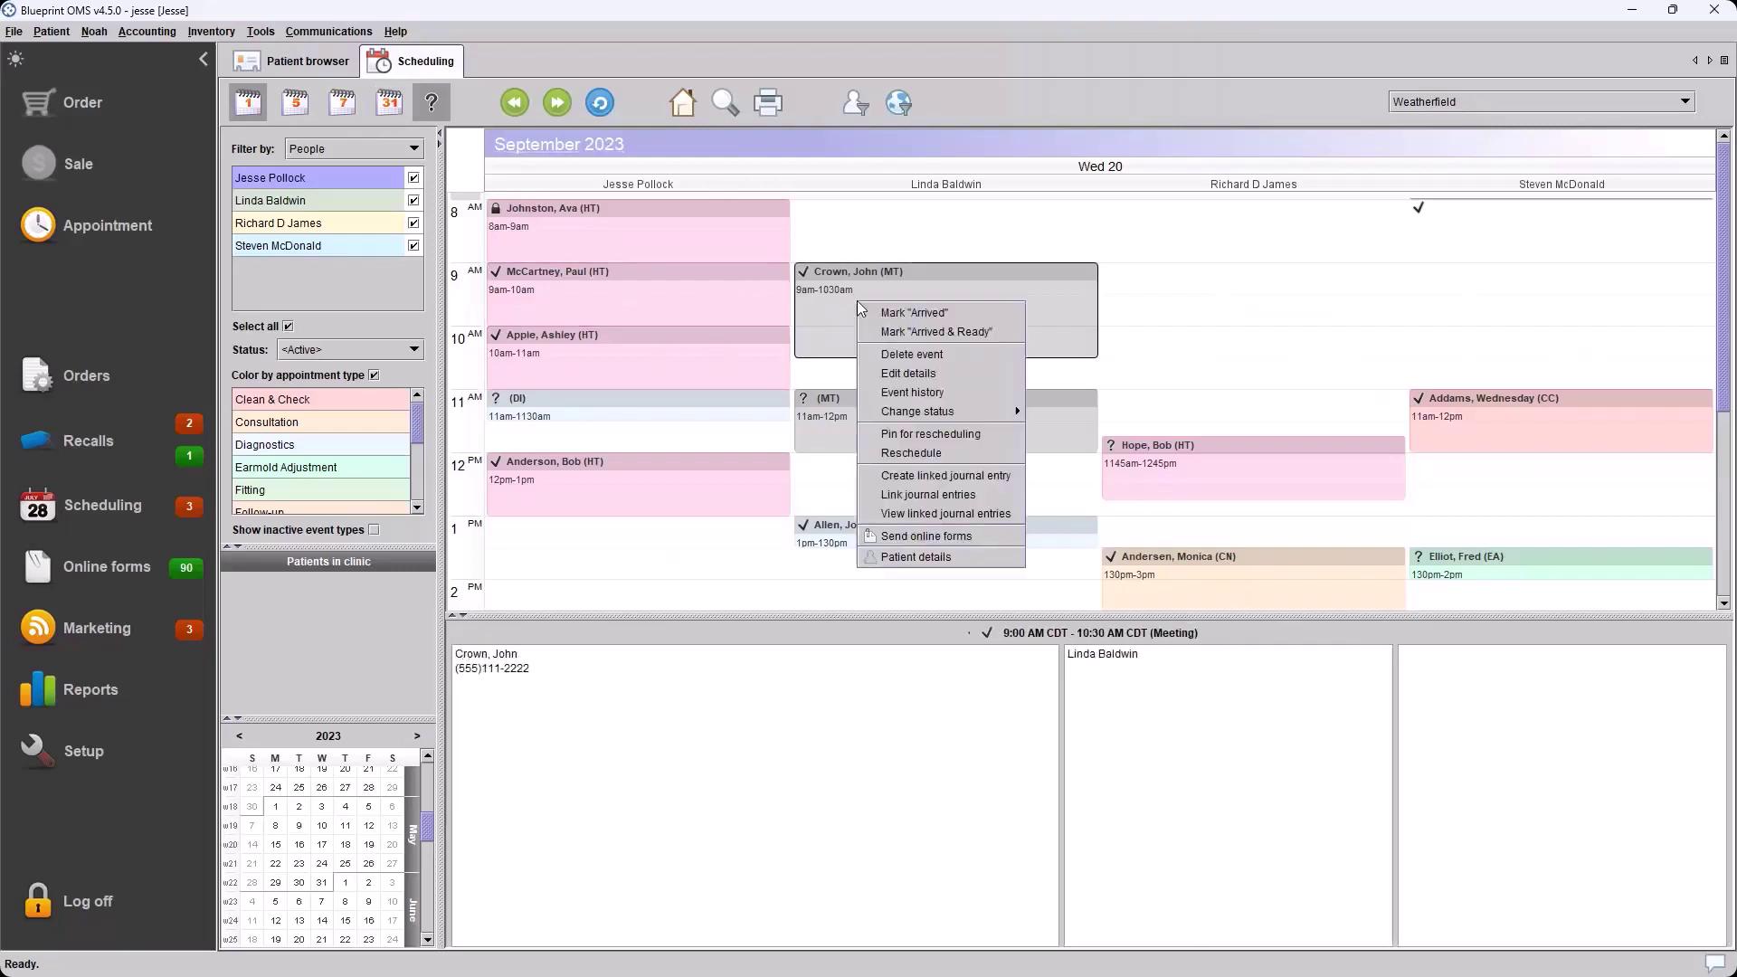
click(903, 373)
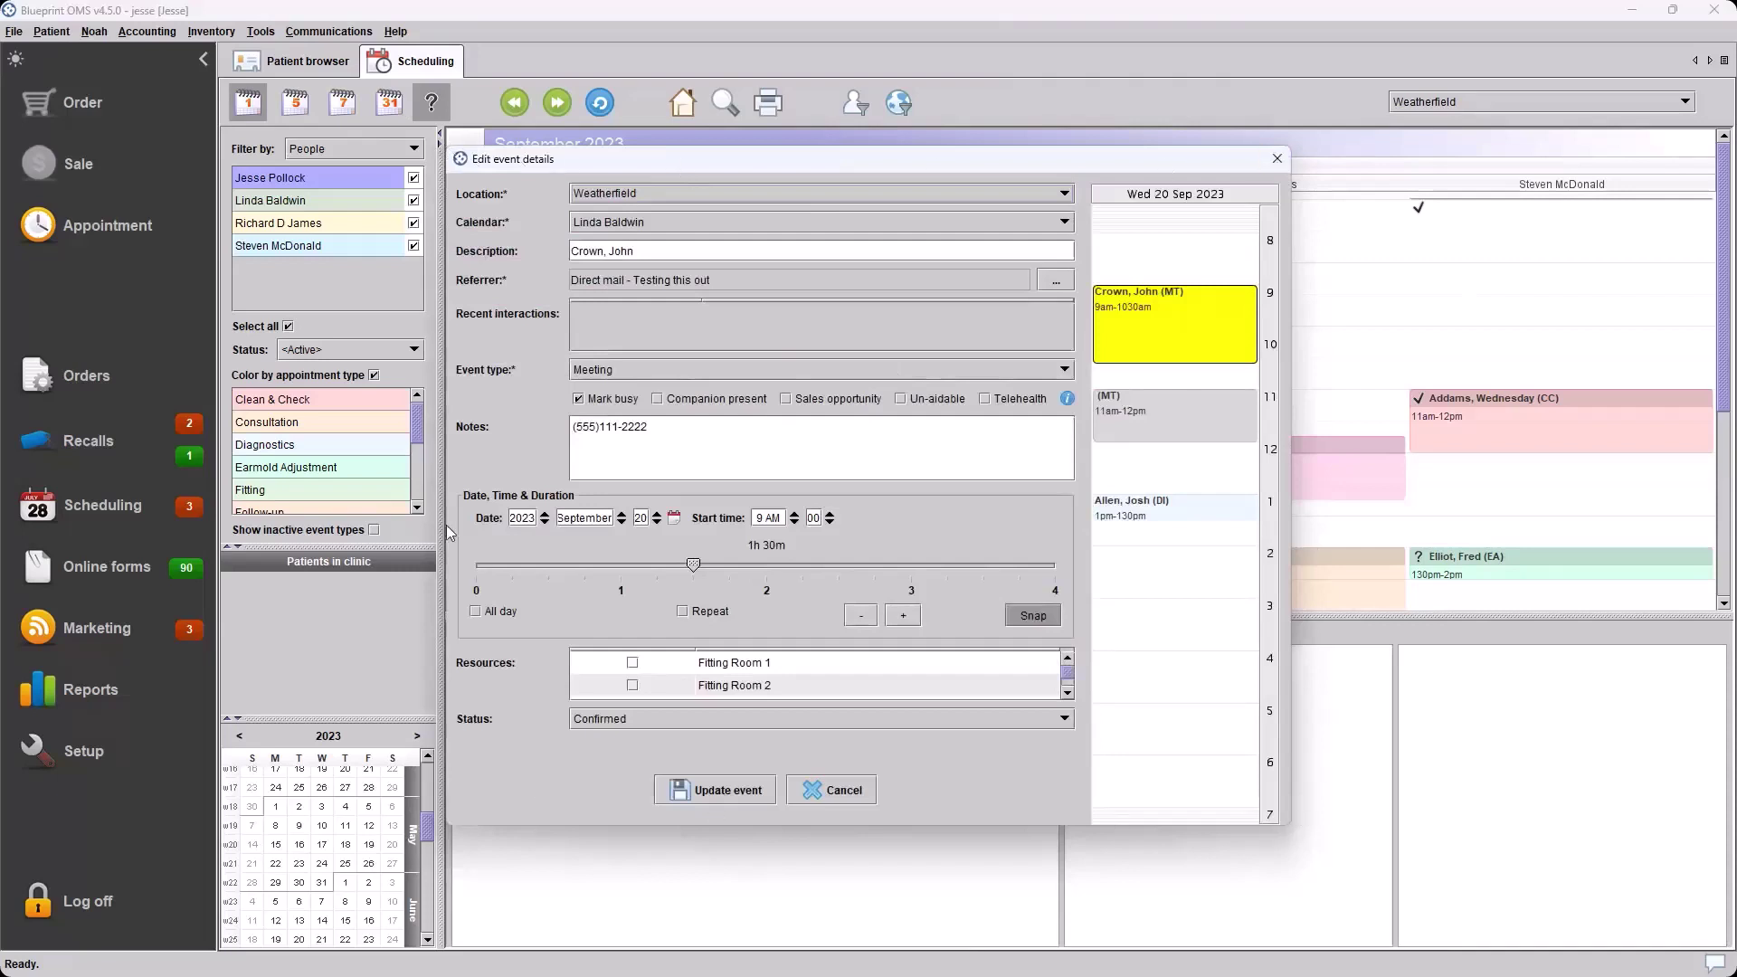
click(678, 400)
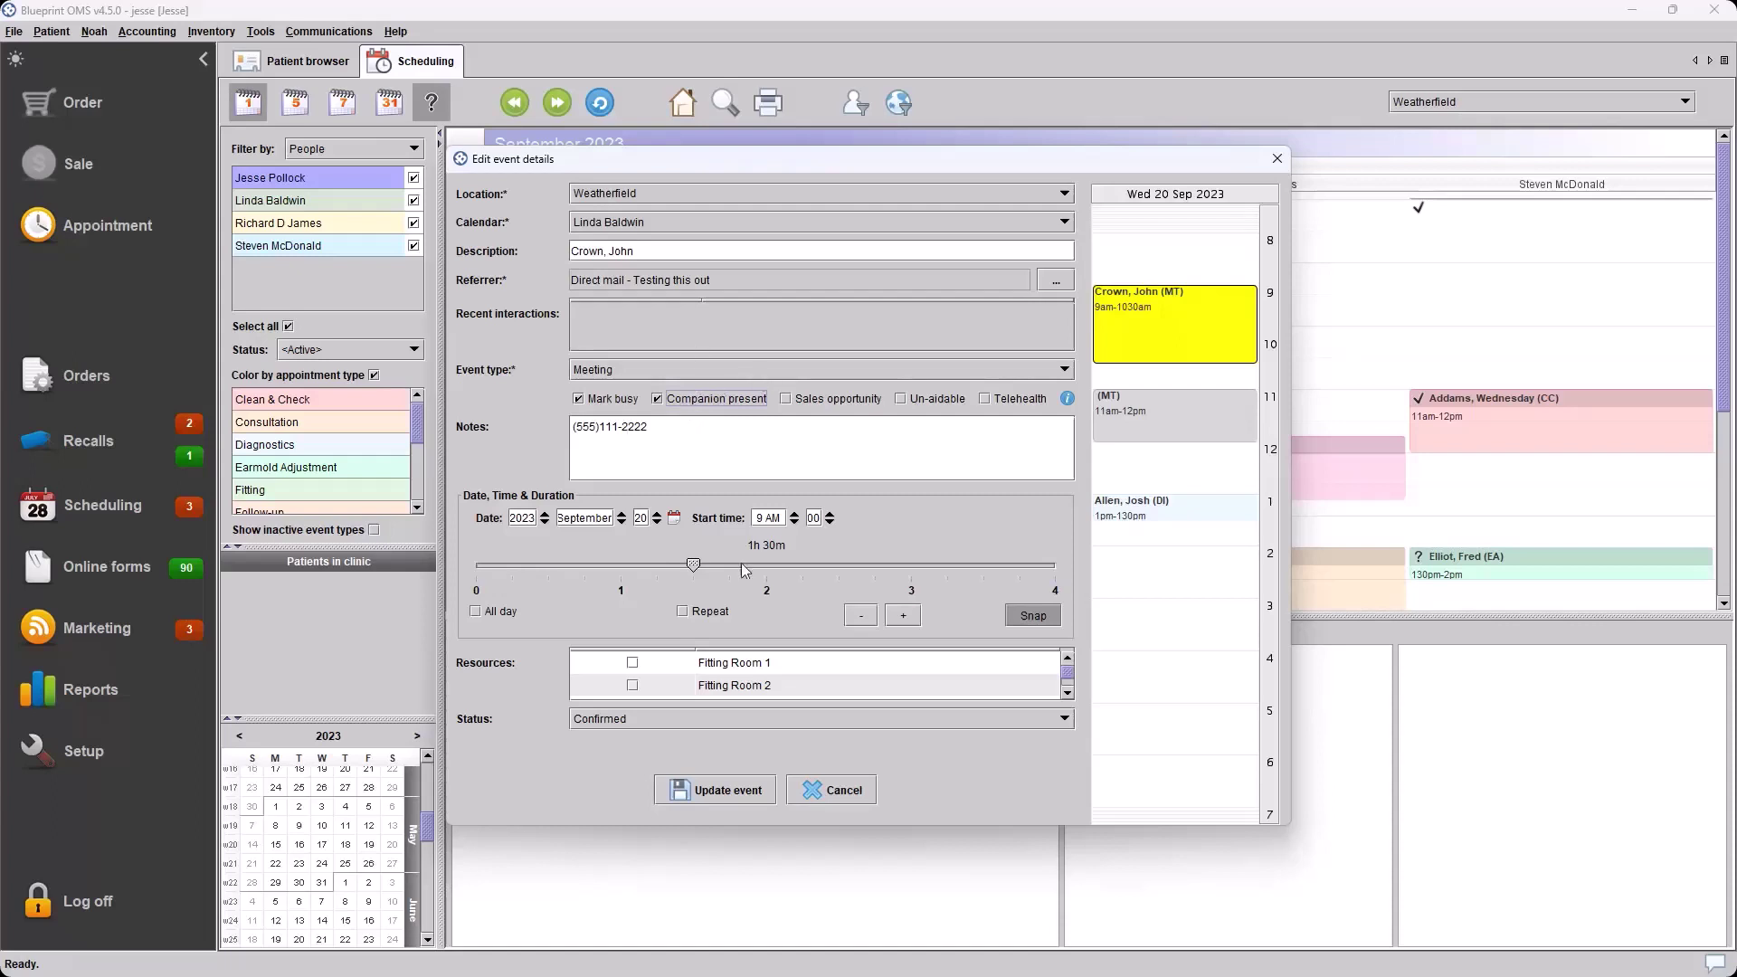
click(752, 789)
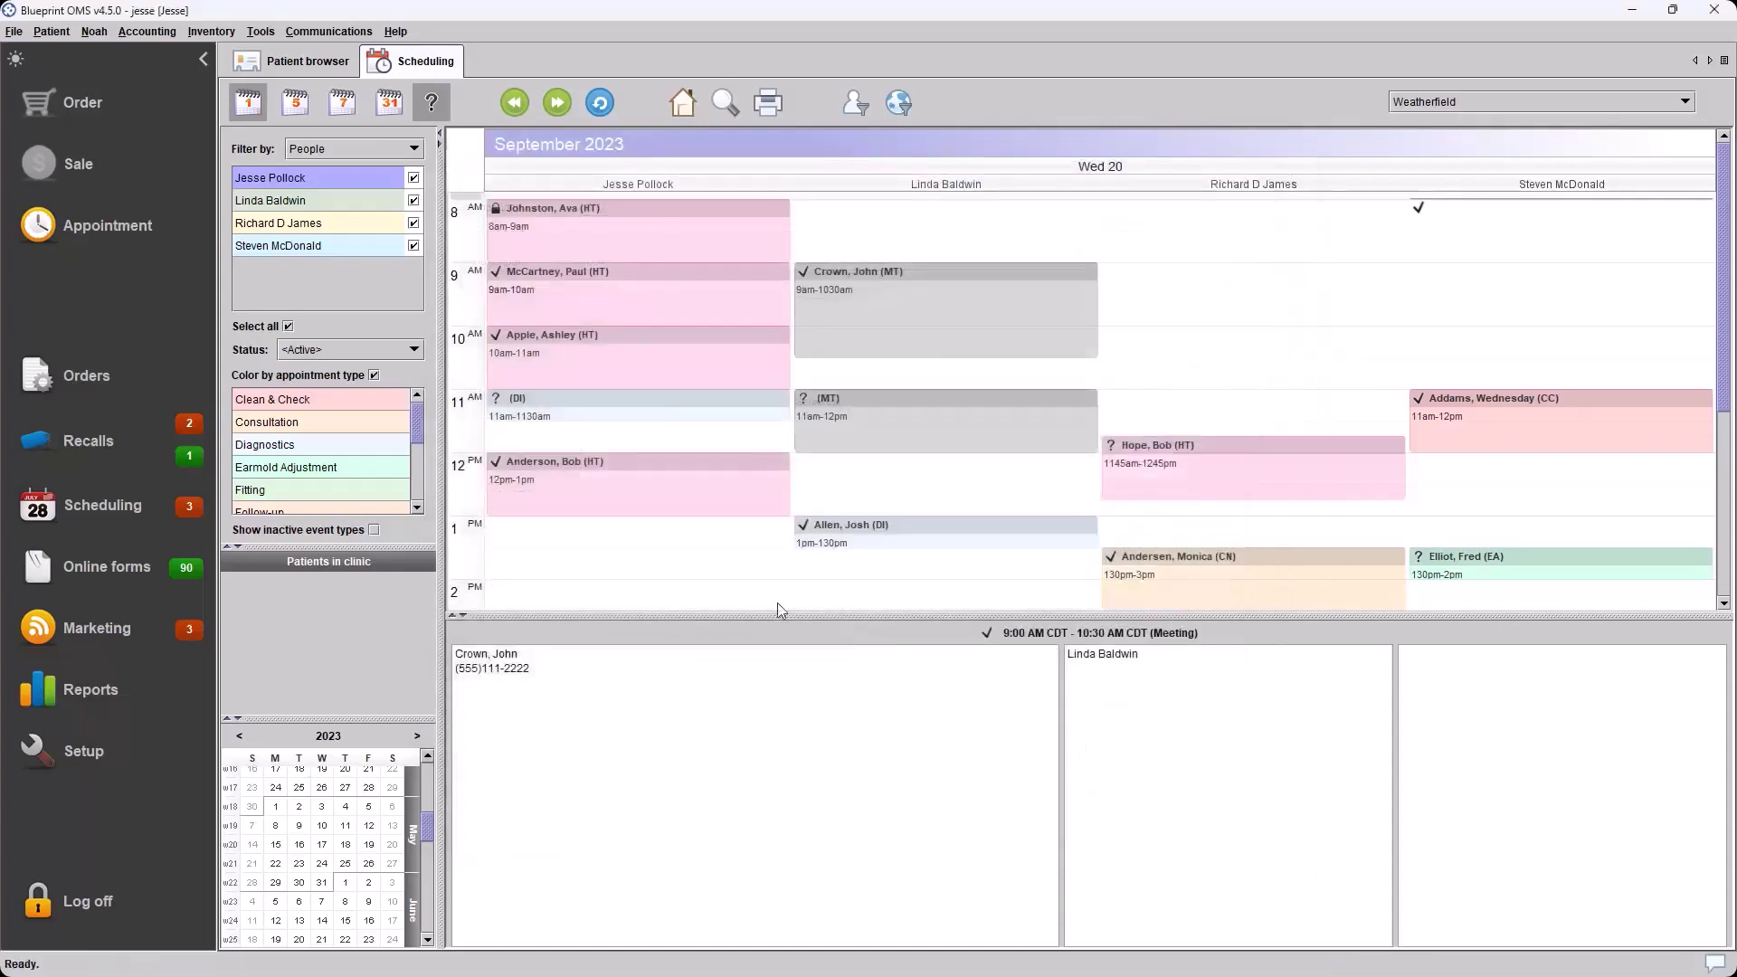
right_click(881, 273)
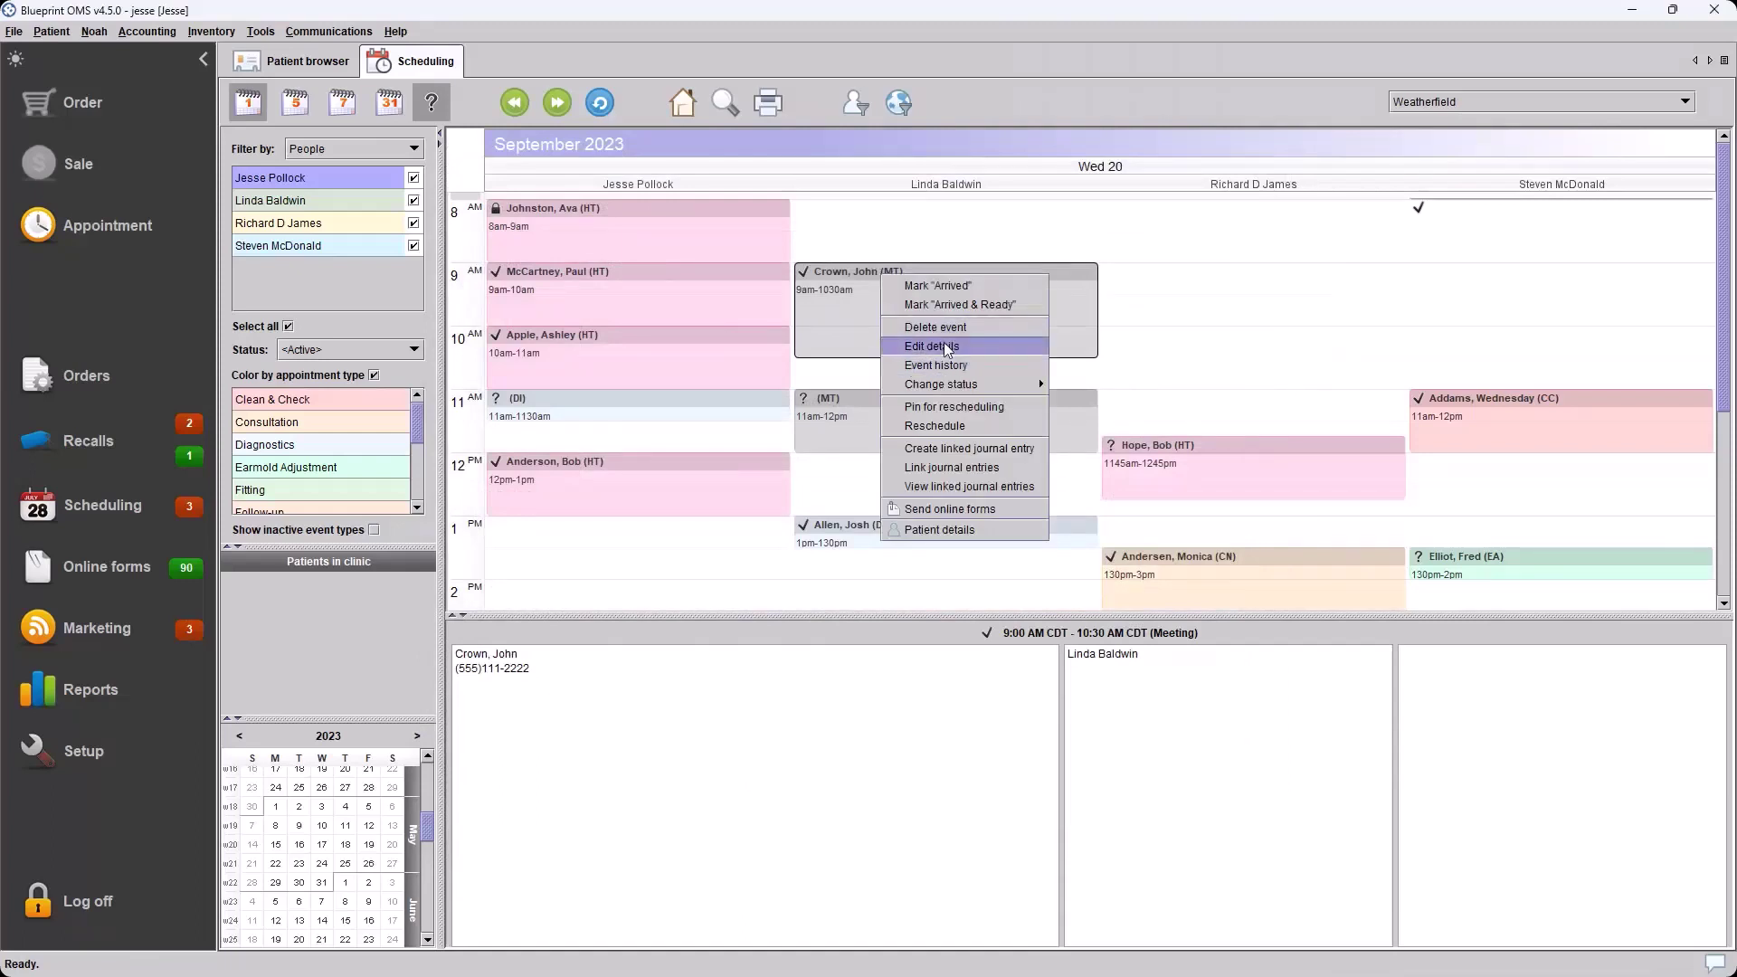
click(821, 281)
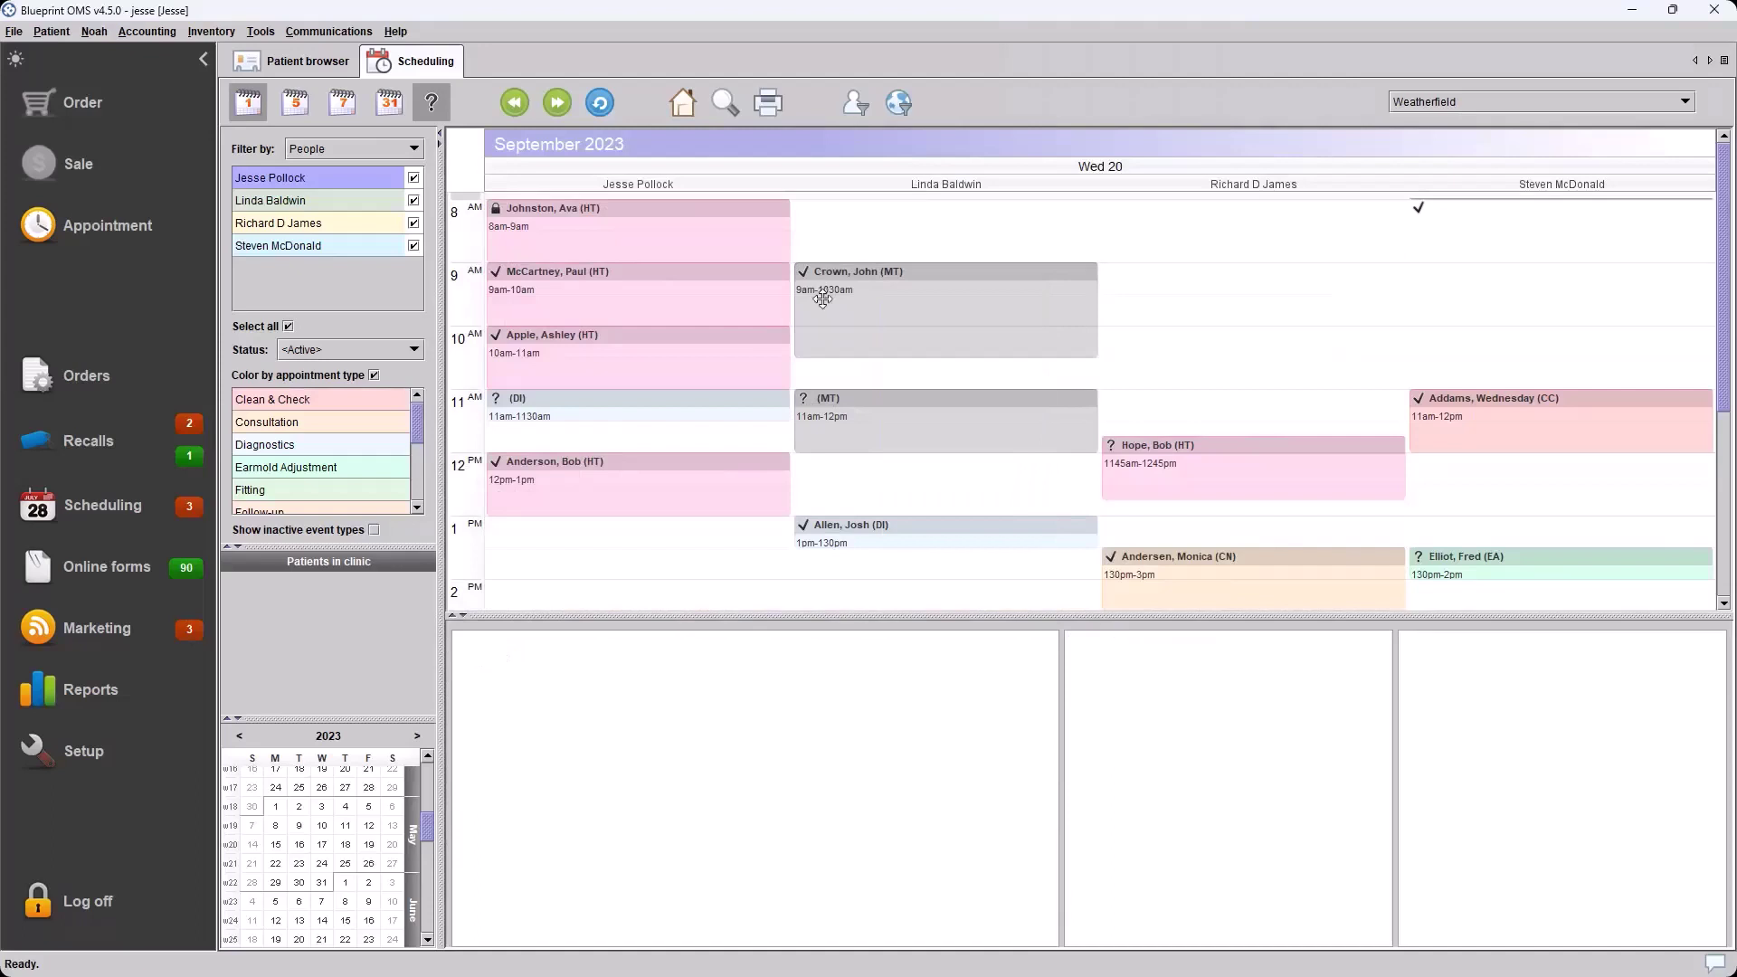
click(579, 283)
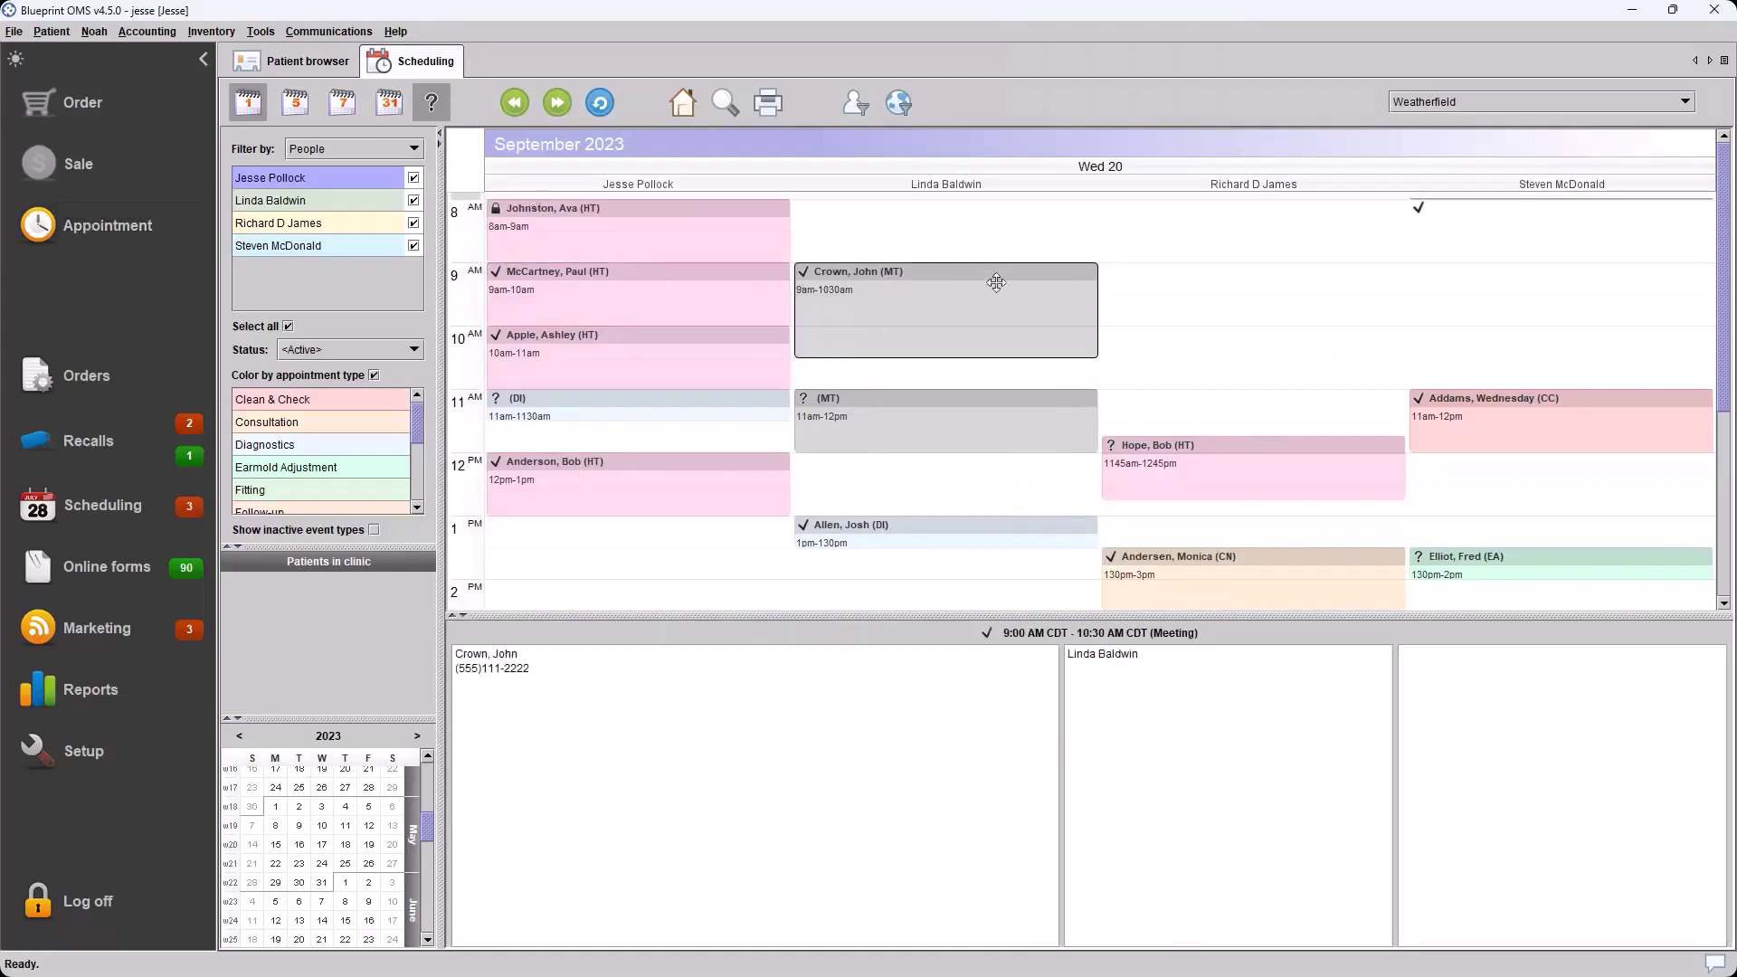
click(1141, 287)
click(1150, 299)
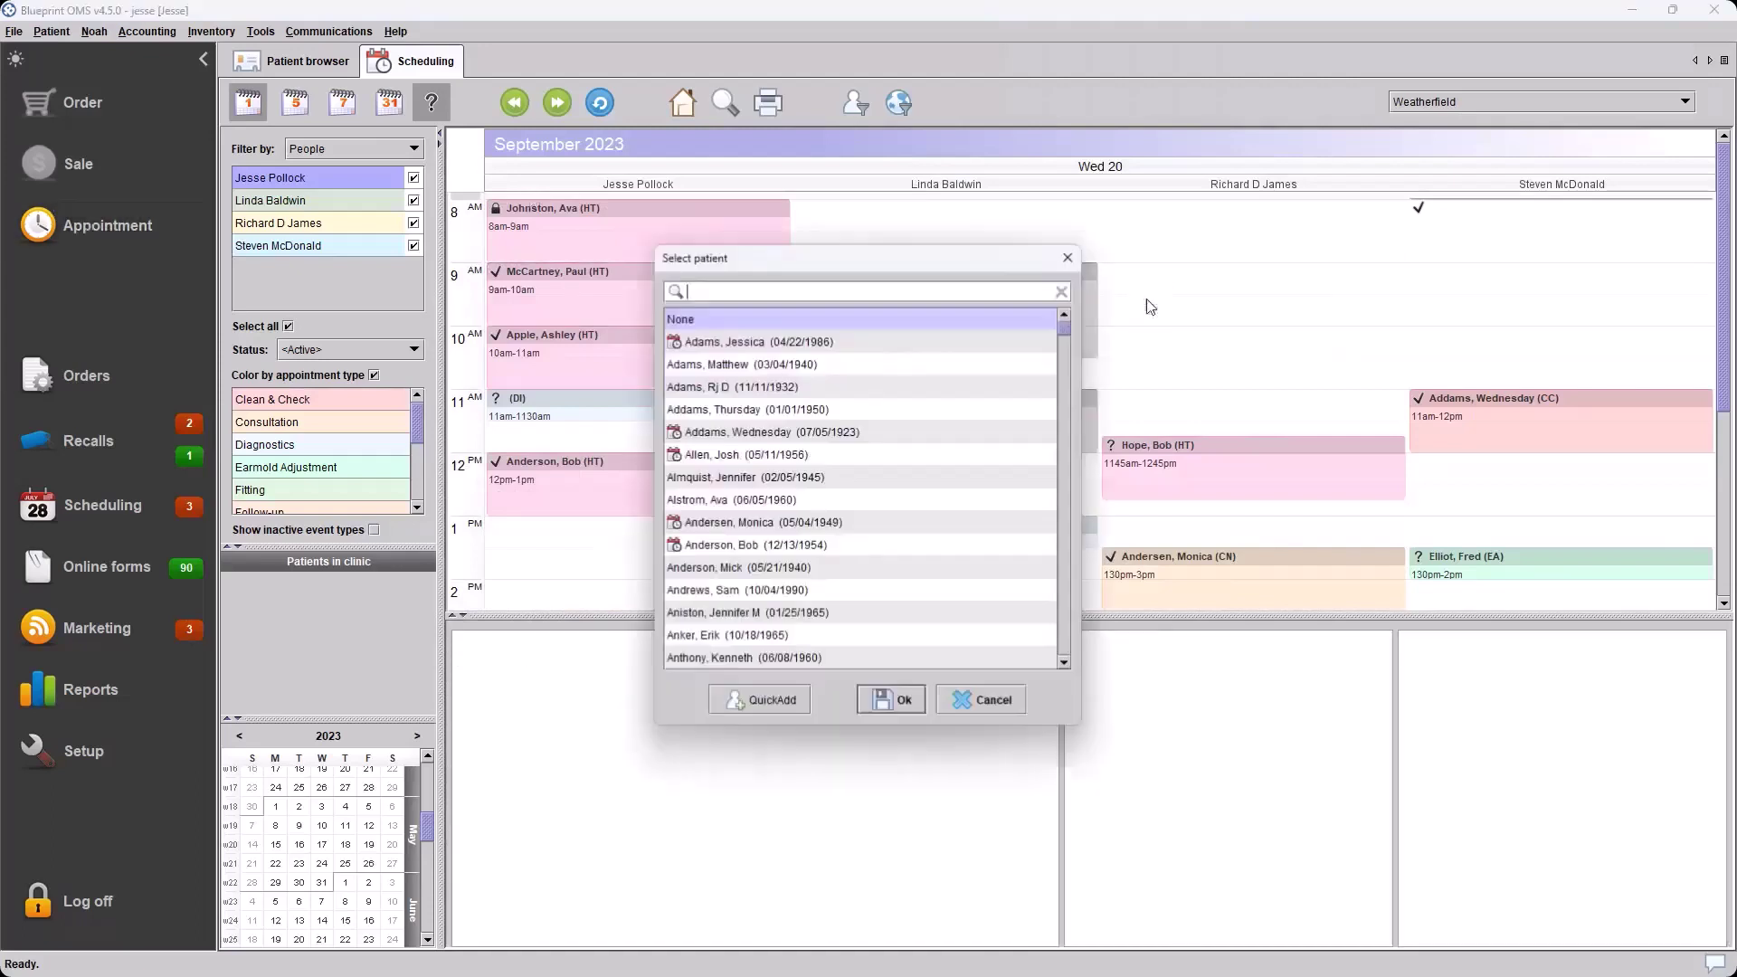
double_click(869, 525)
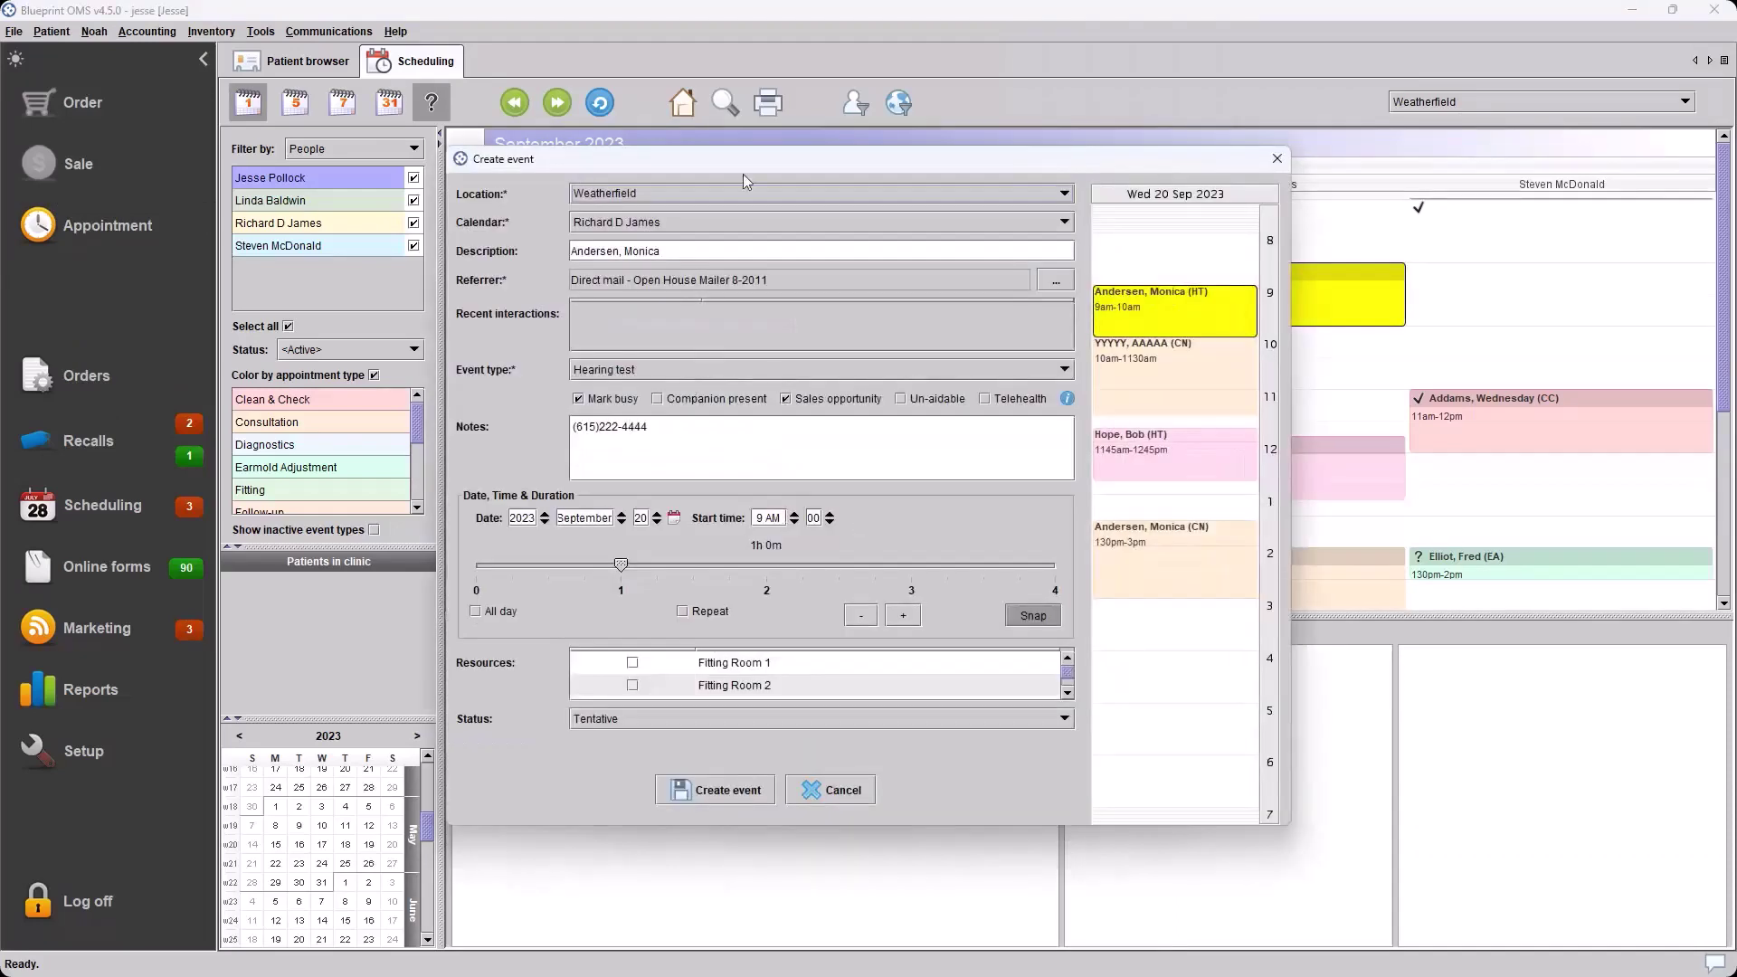
click(830, 791)
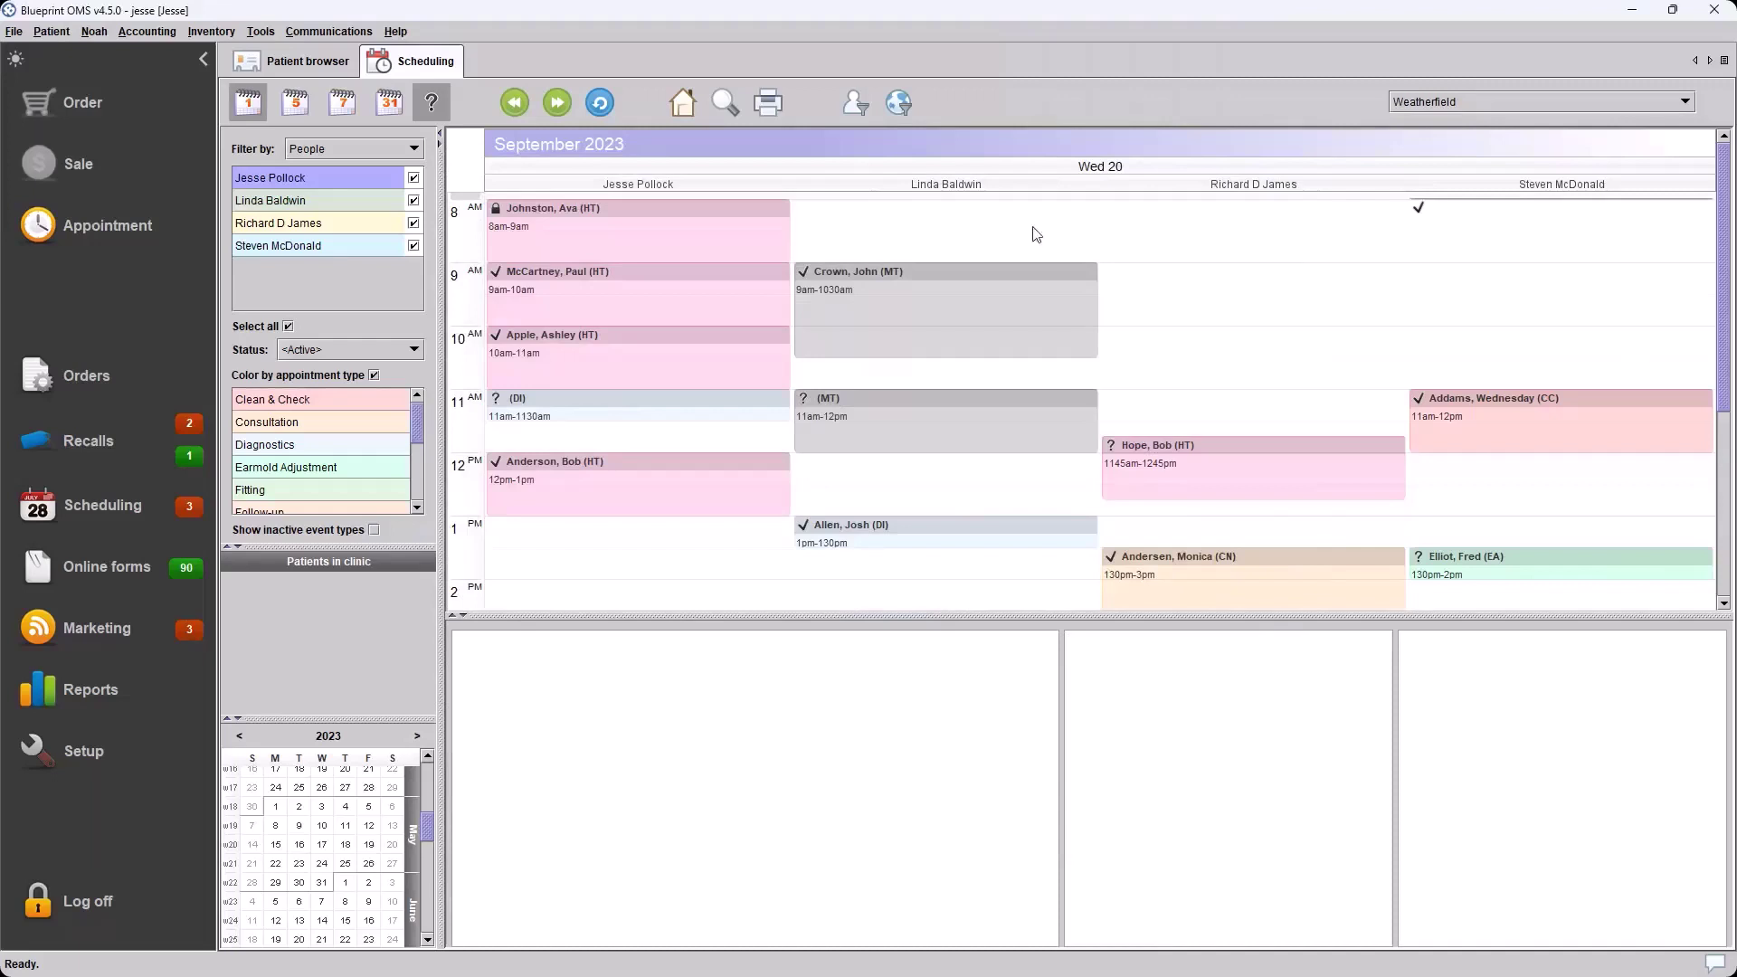
click(900, 276)
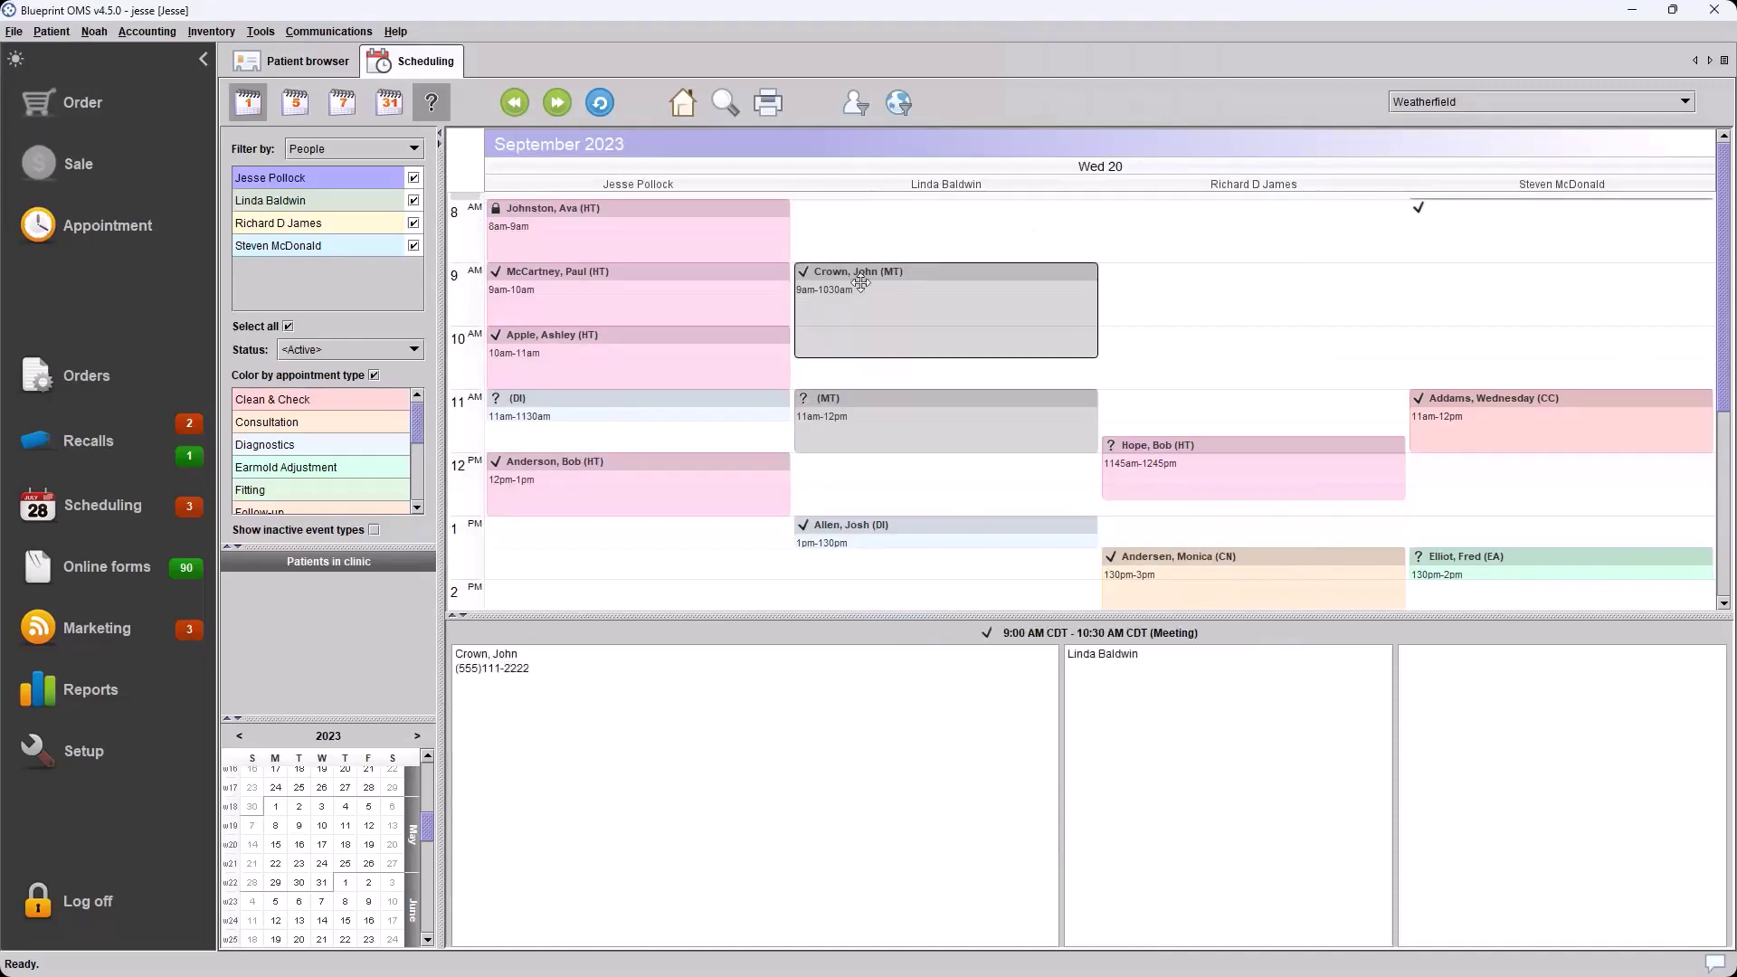
Show the 9 am meeting's event history from its context menu
right_click(862, 286)
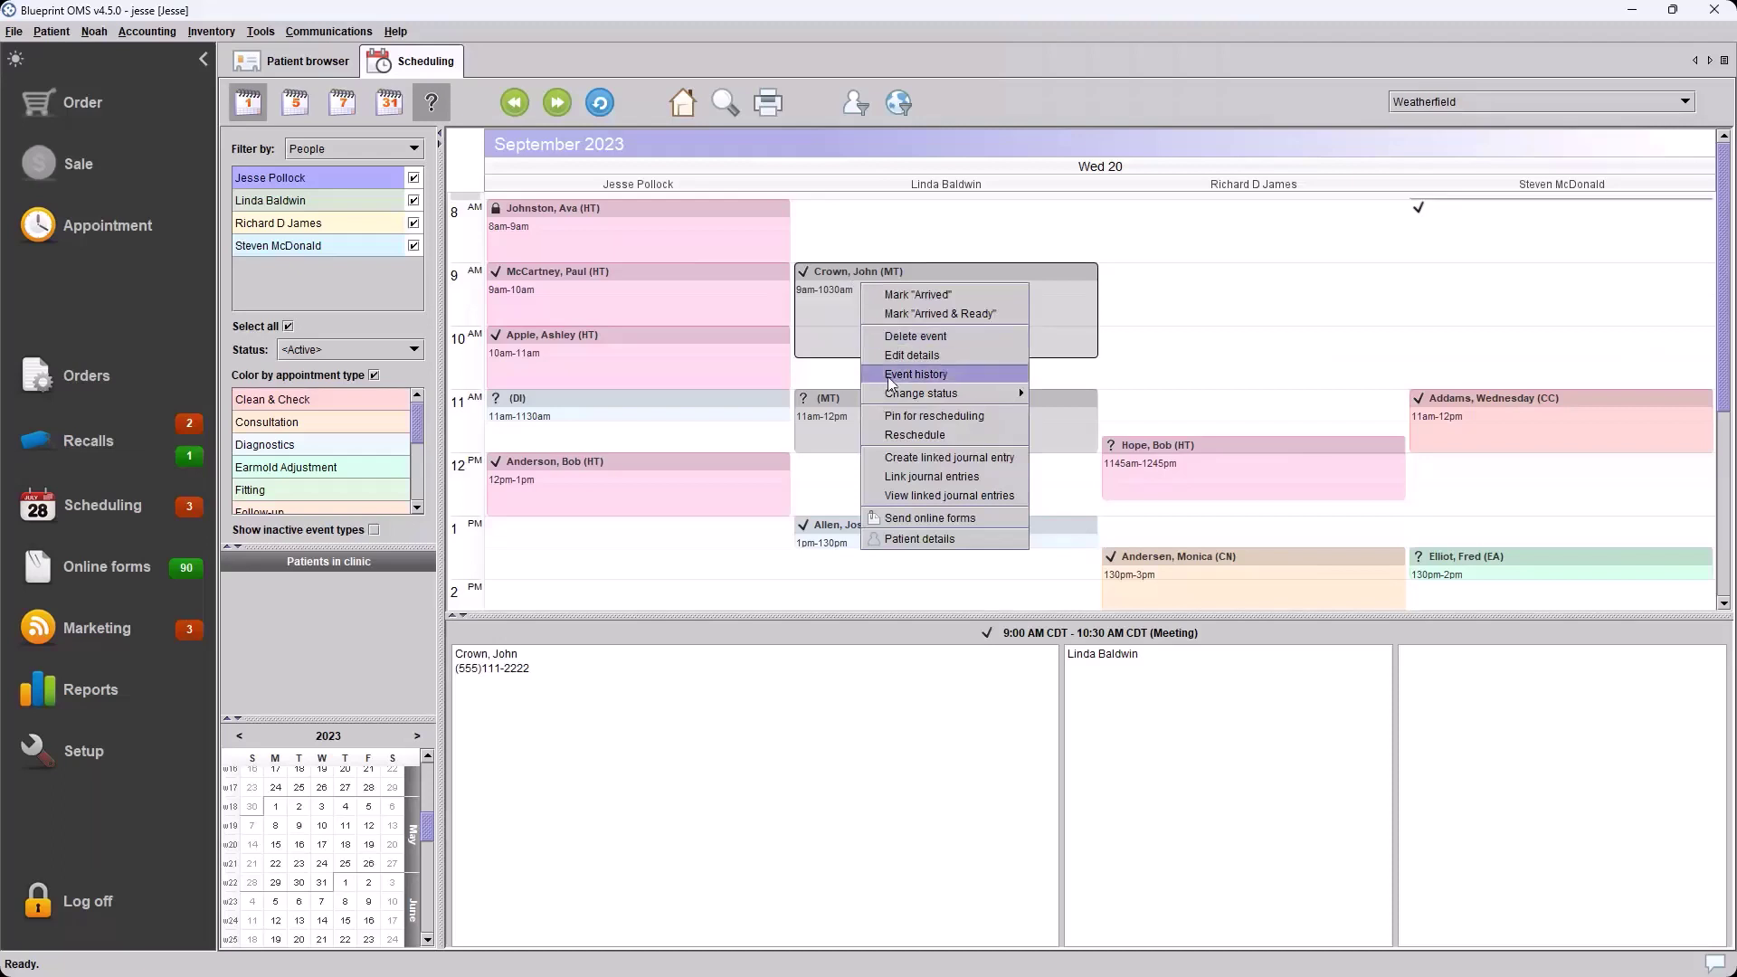
click(1726, 61)
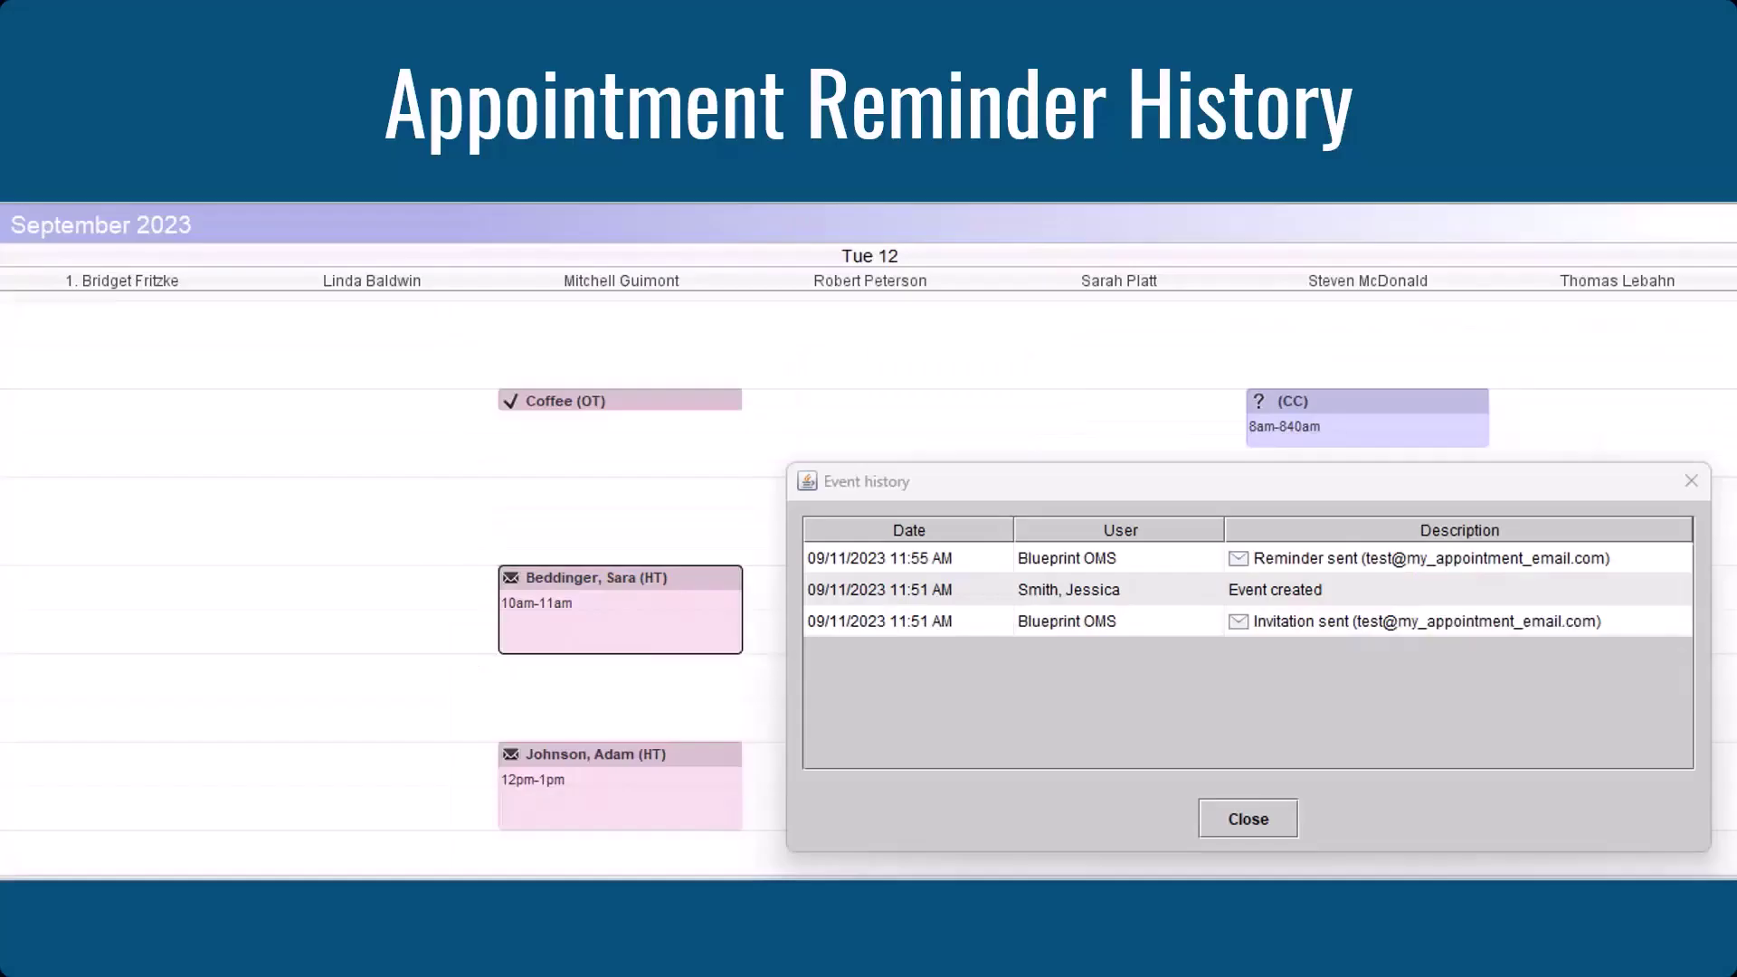
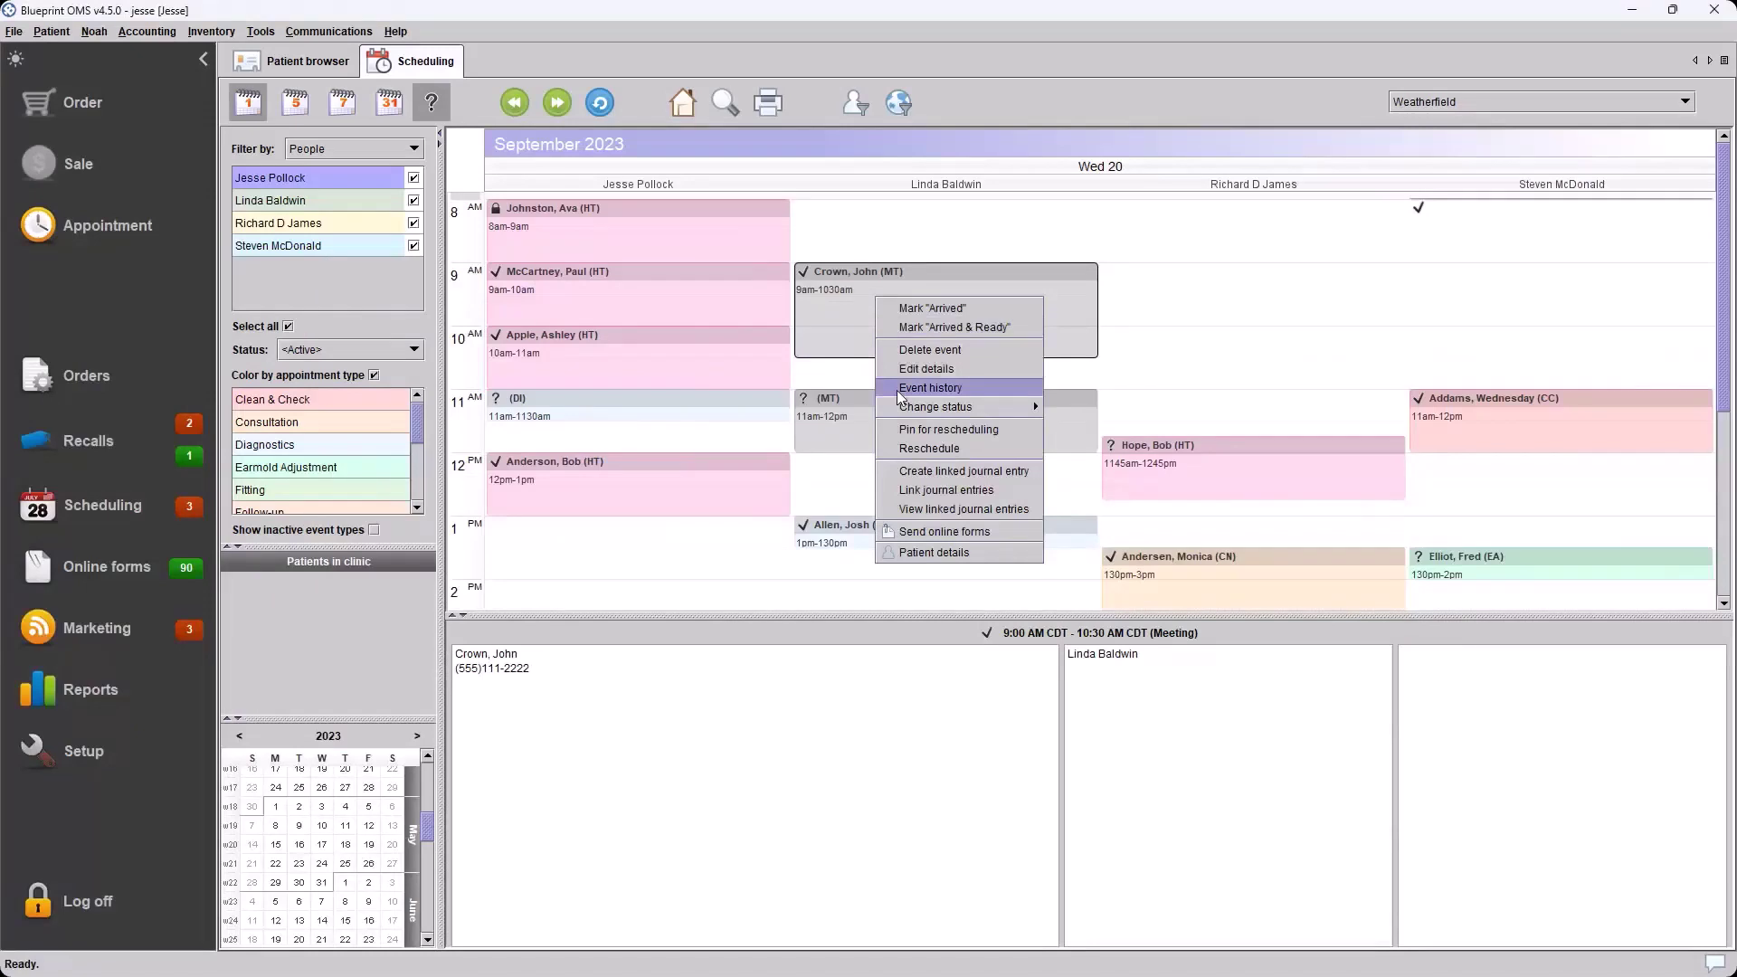
Close the appointment's action list so the day schedule shows no appointment details
click(877, 20)
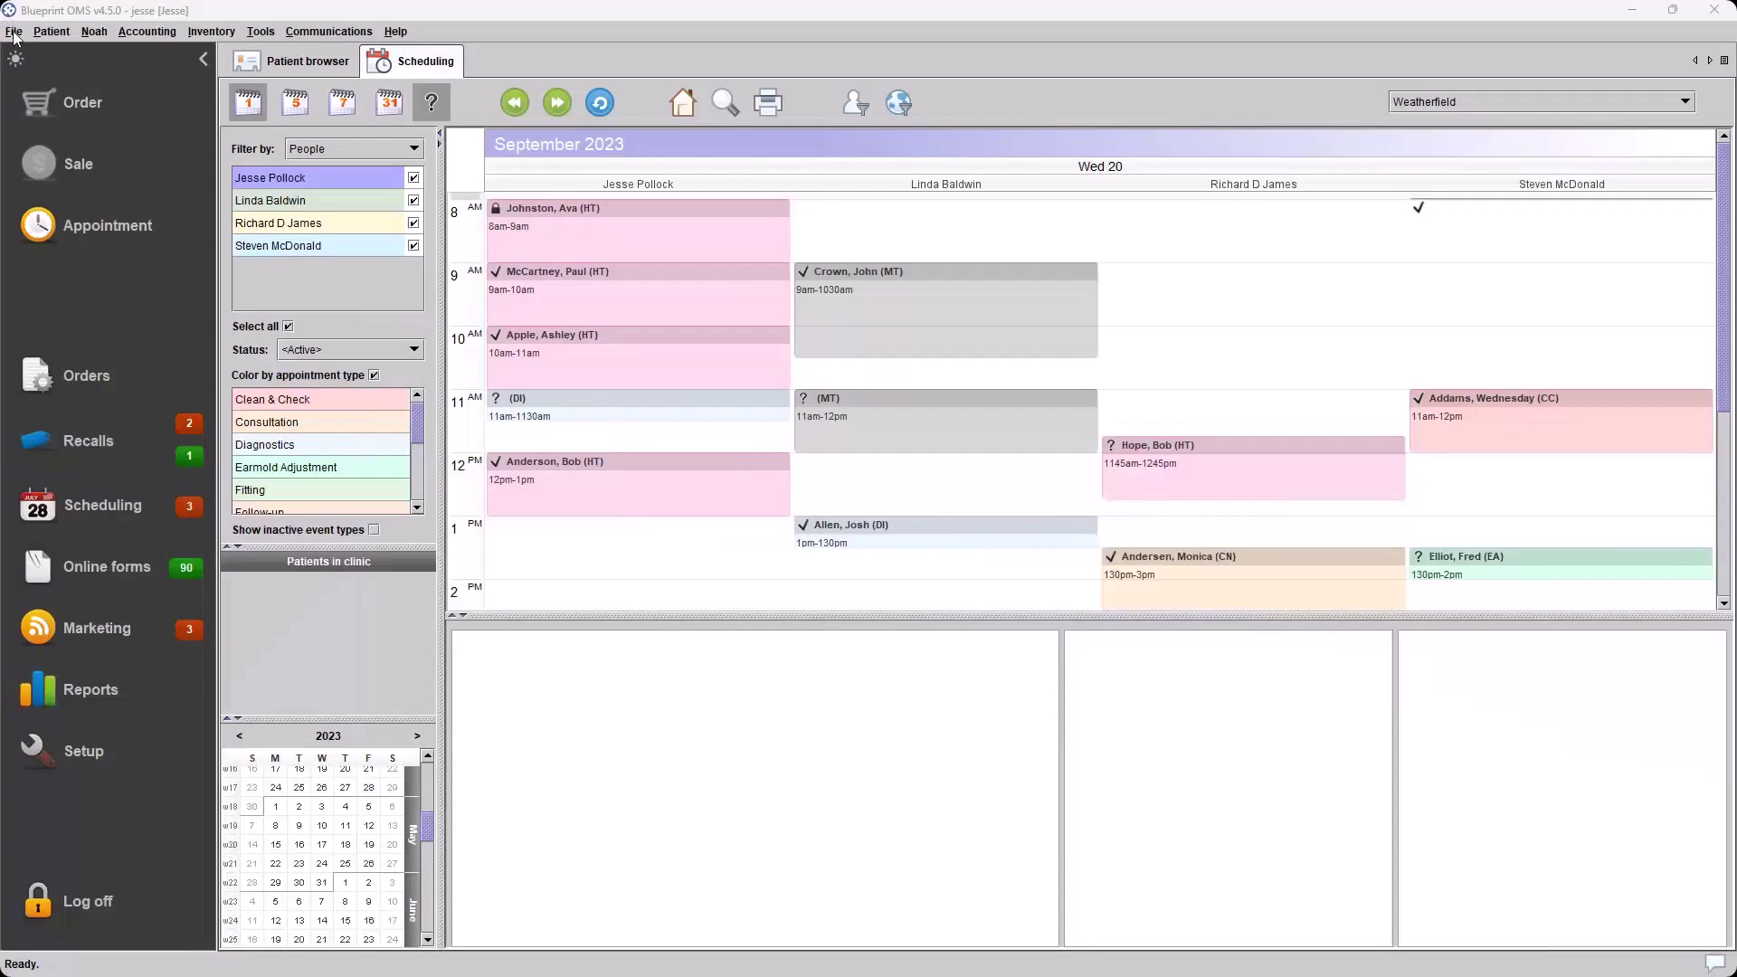
click(14, 32)
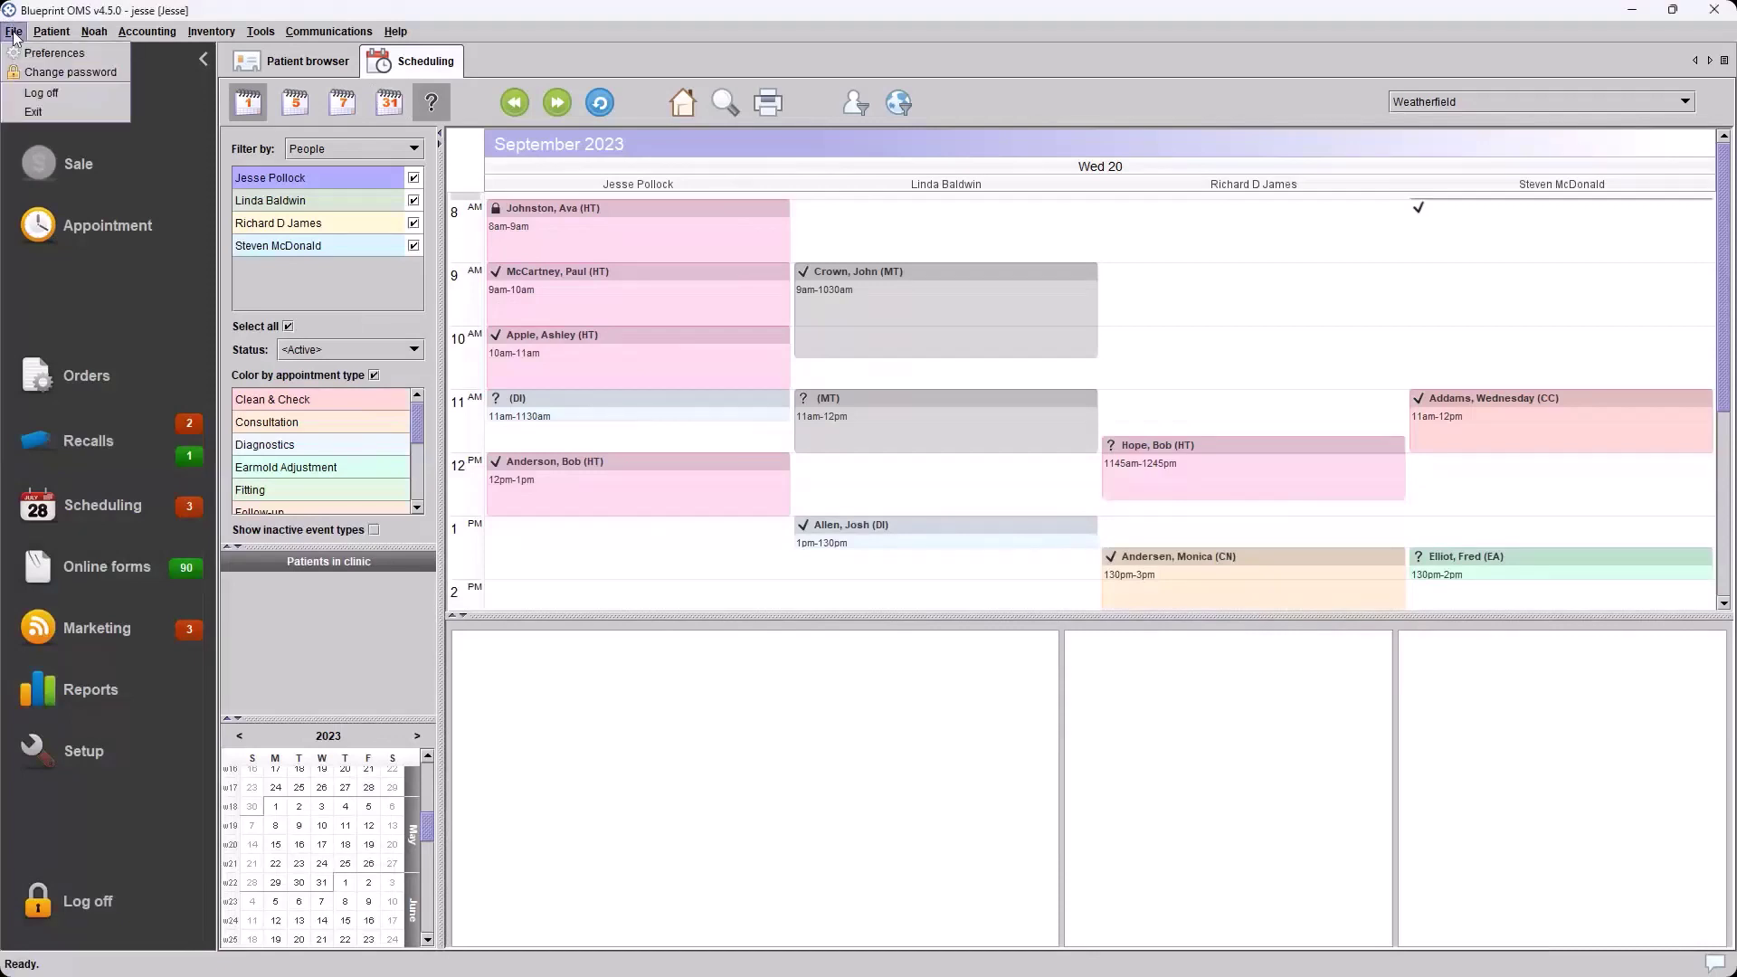
click(22, 56)
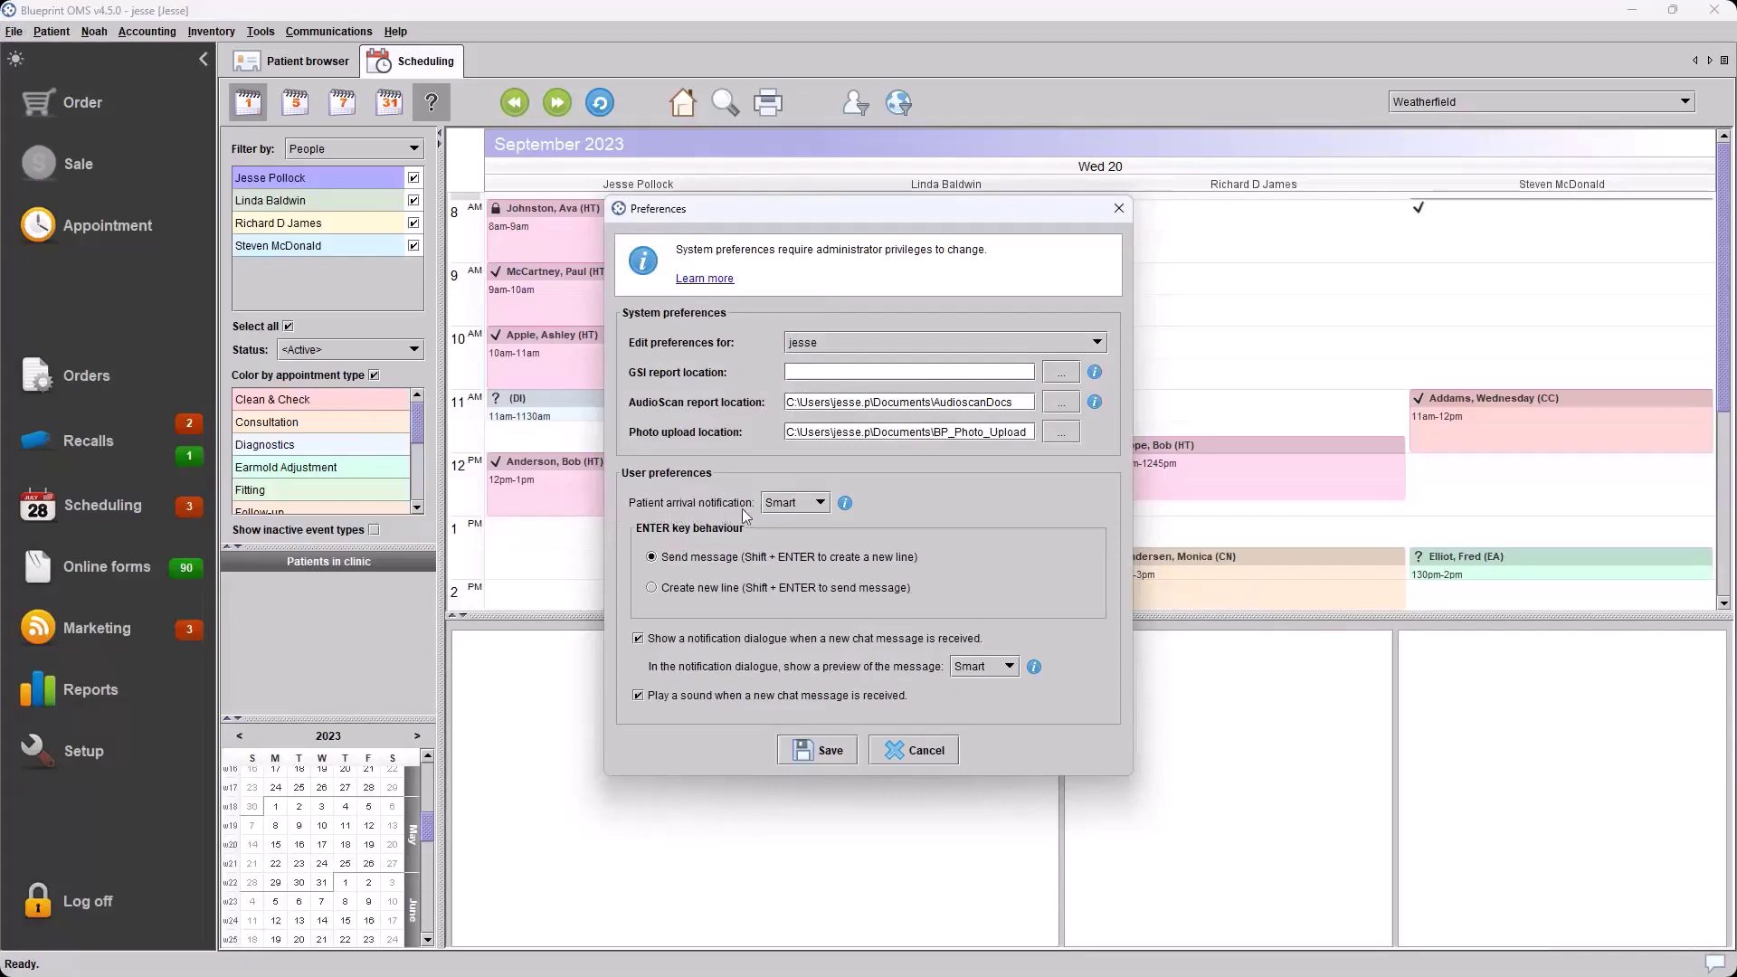
click(819, 505)
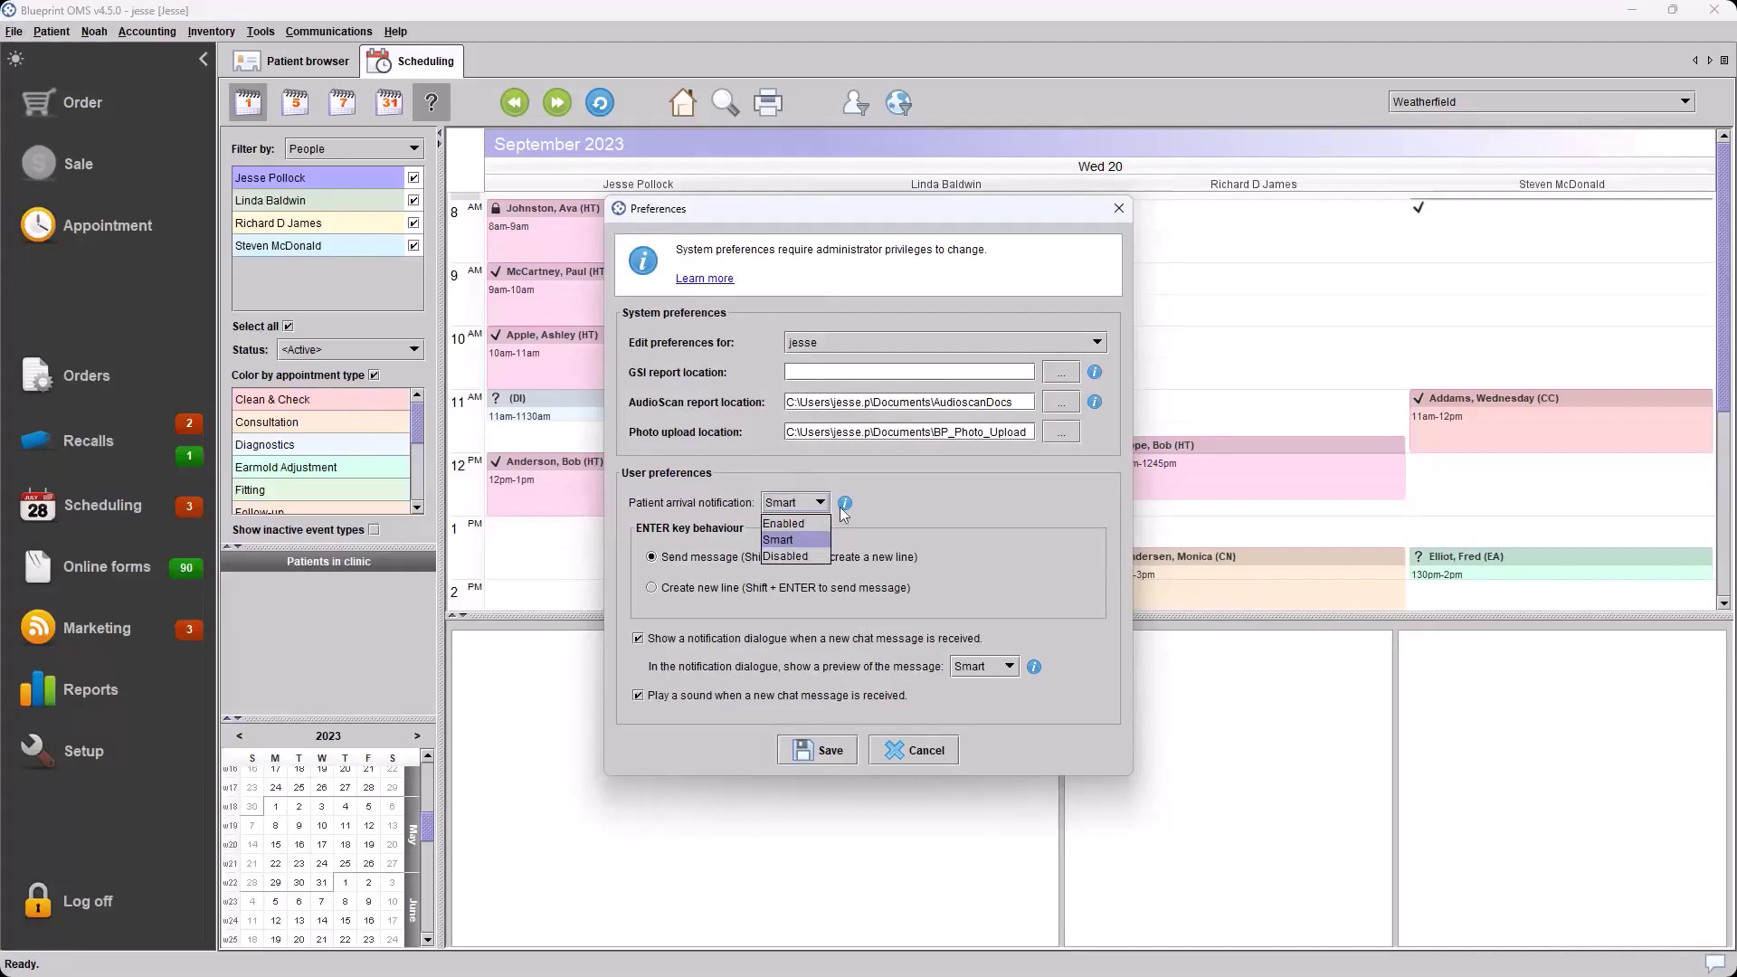
click(865, 504)
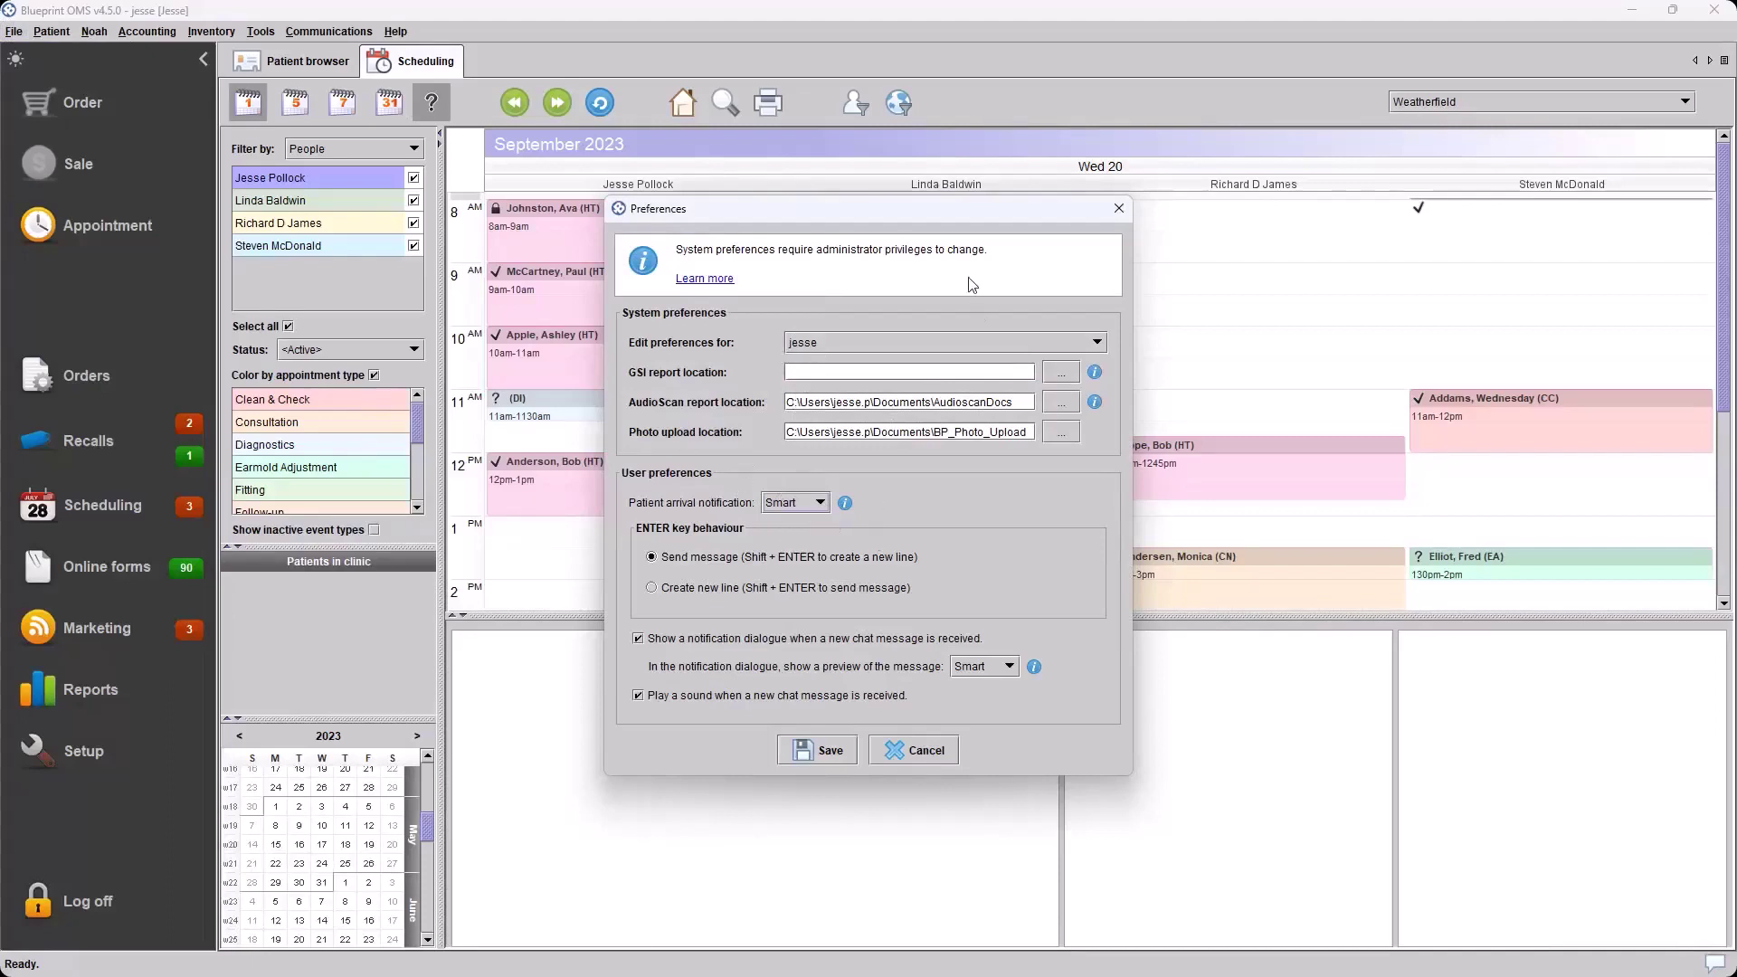
Leave Preferences unsaved, then enable arrived and ready patient notifications on your user in Setup > Users
click(916, 759)
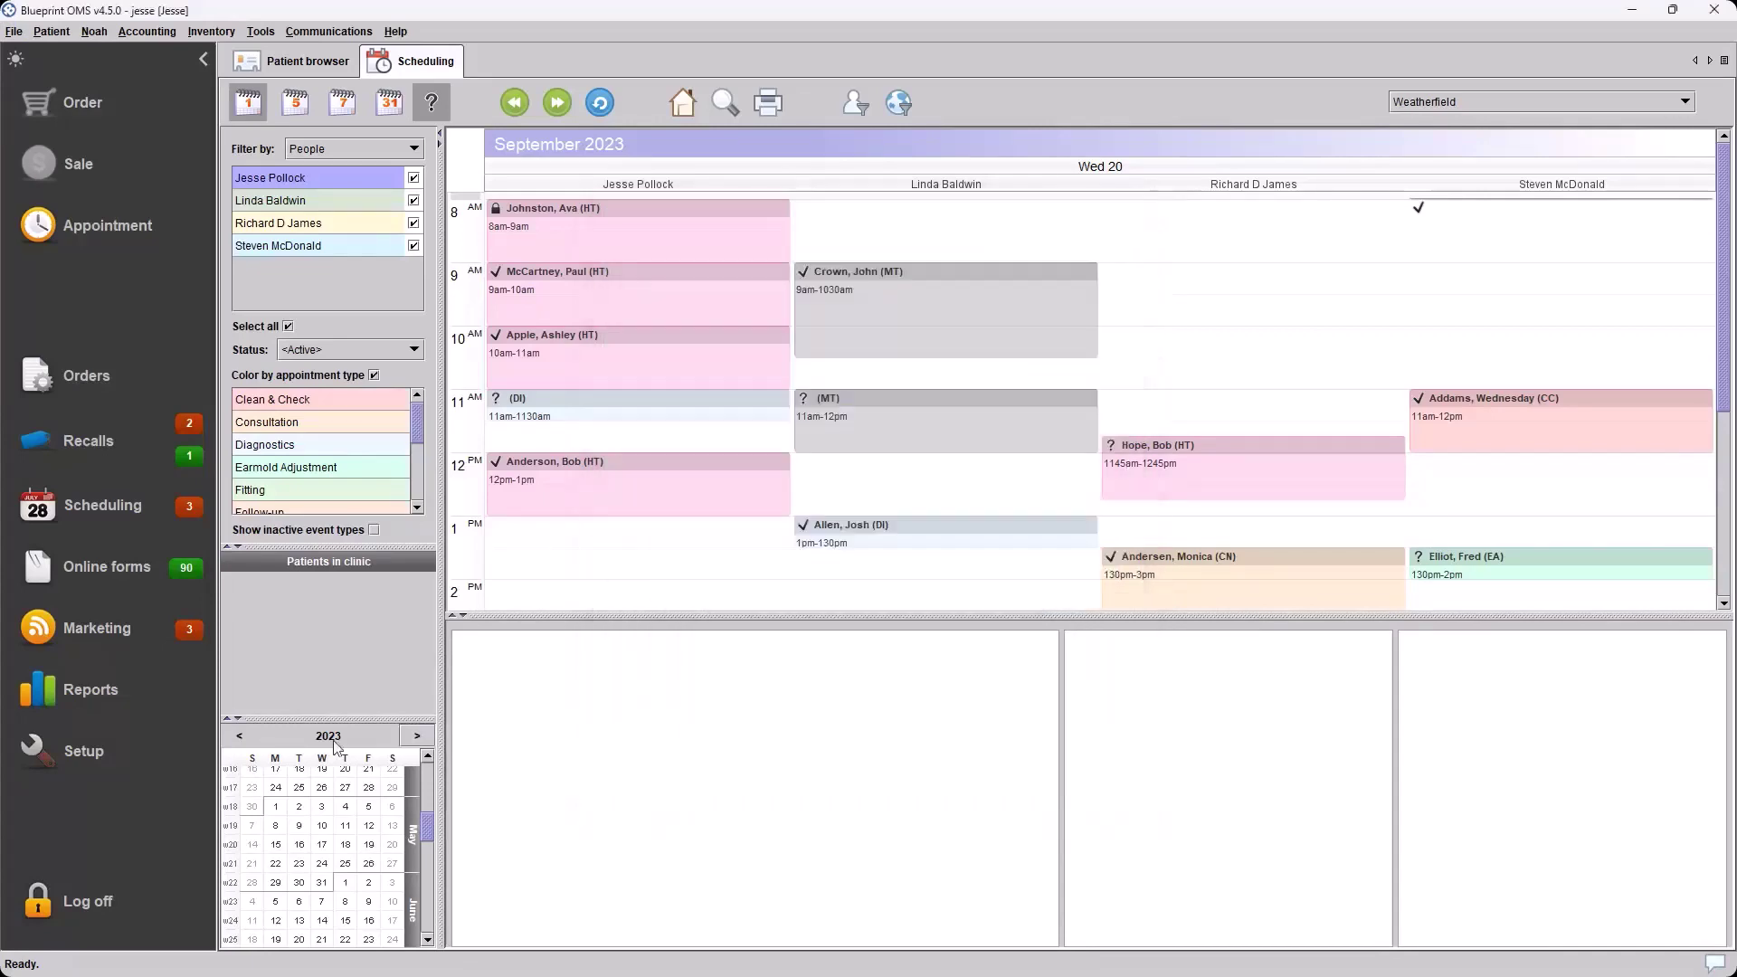
click(85, 740)
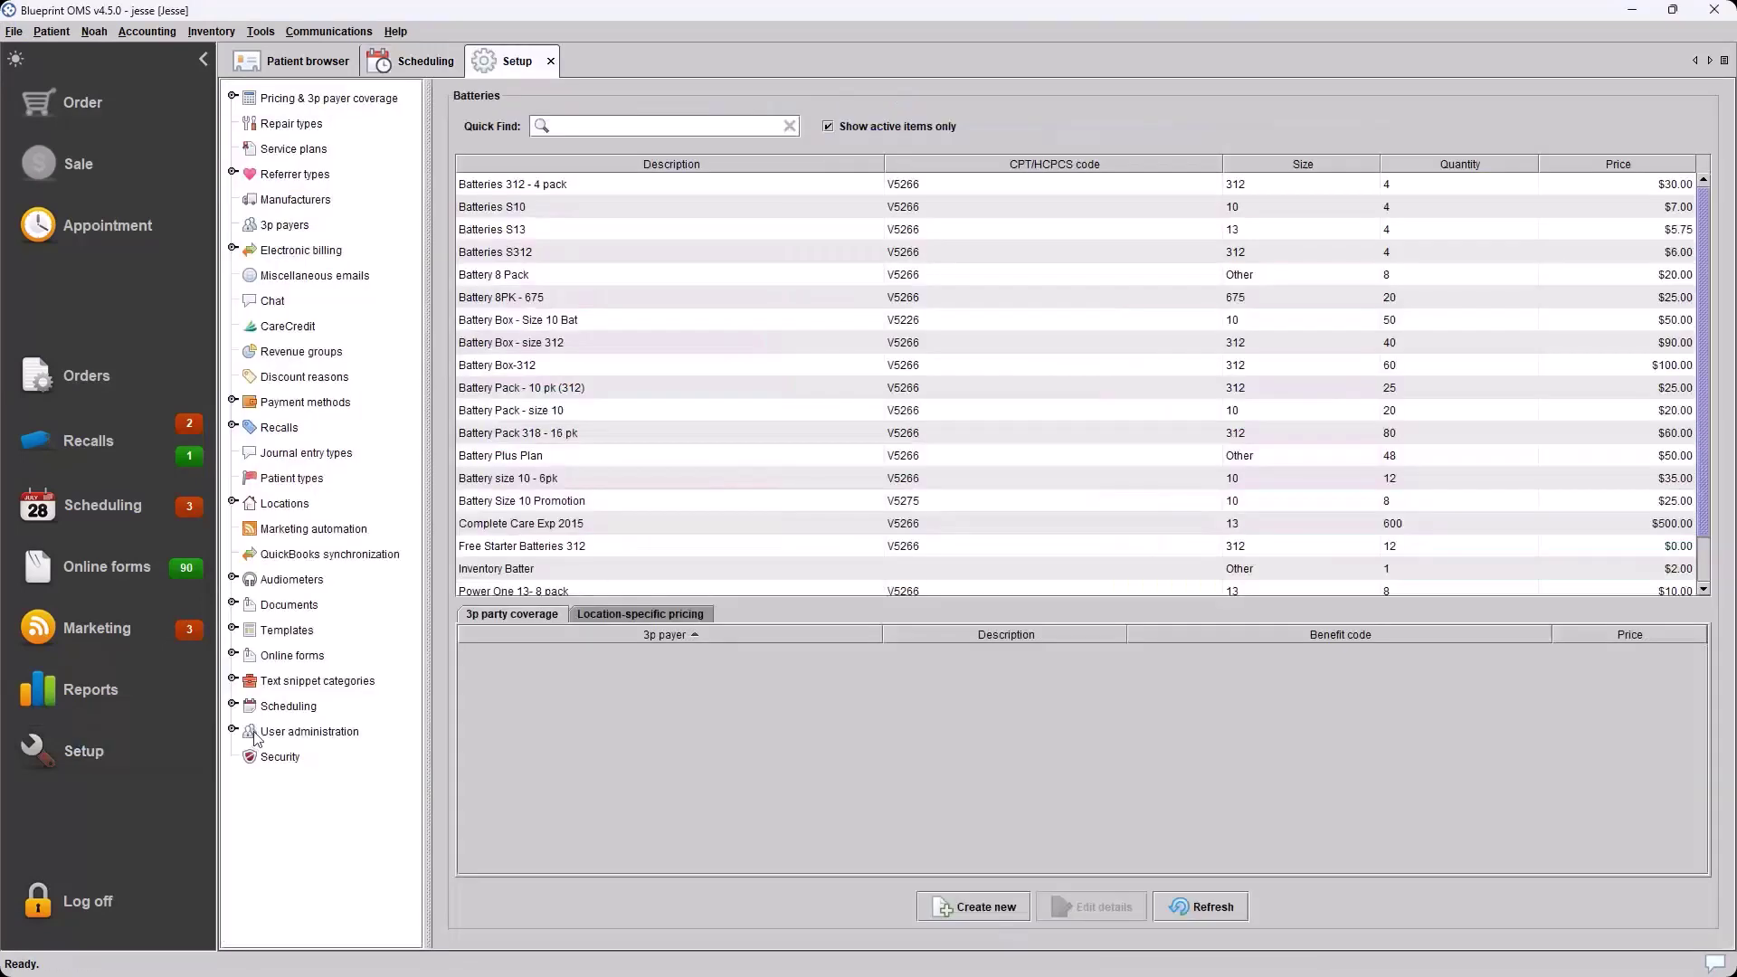
click(236, 728)
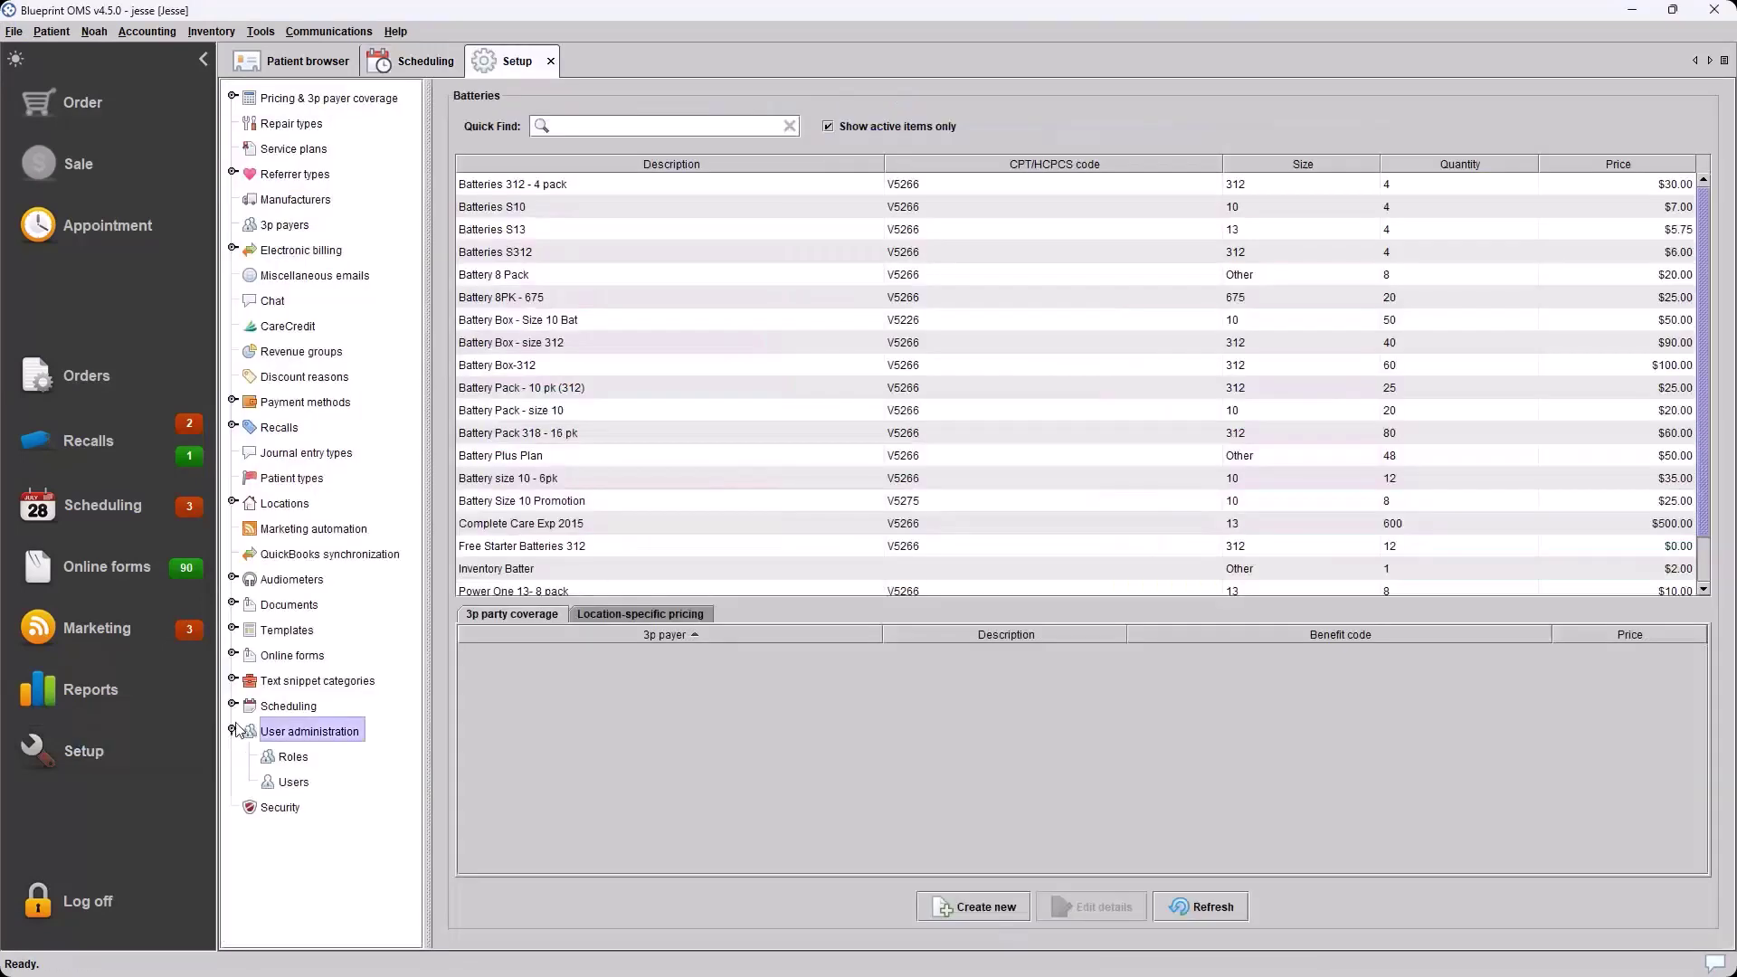
click(297, 782)
double_click(594, 729)
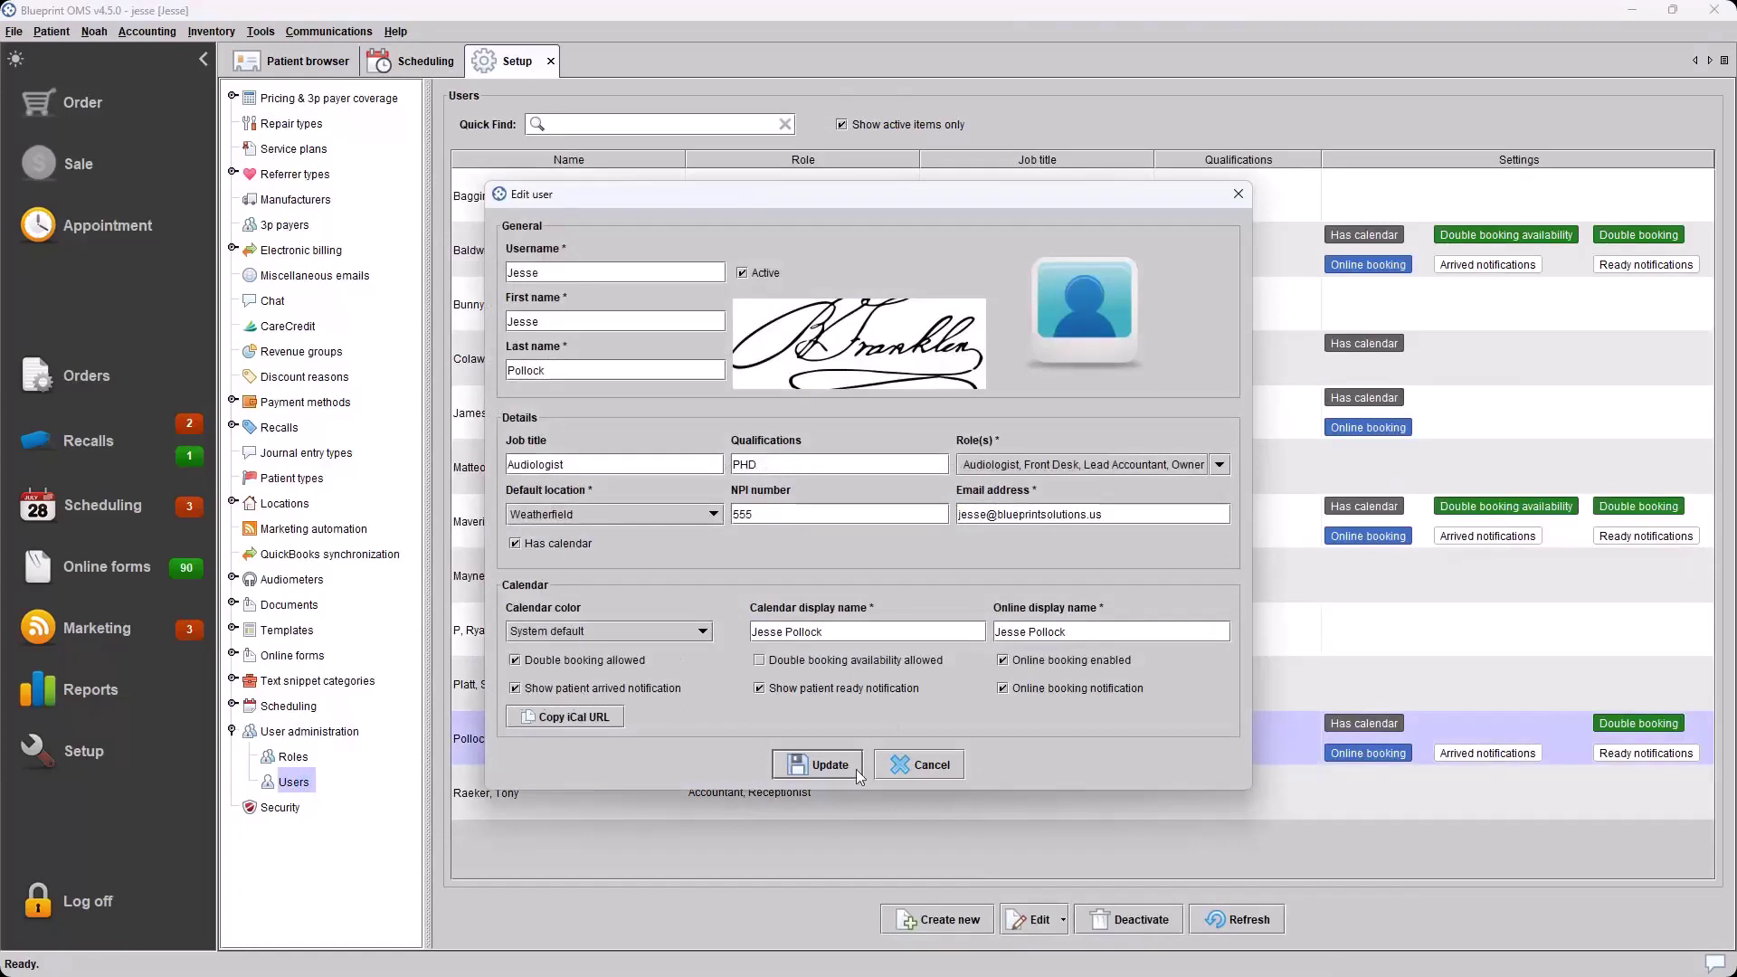
click(907, 762)
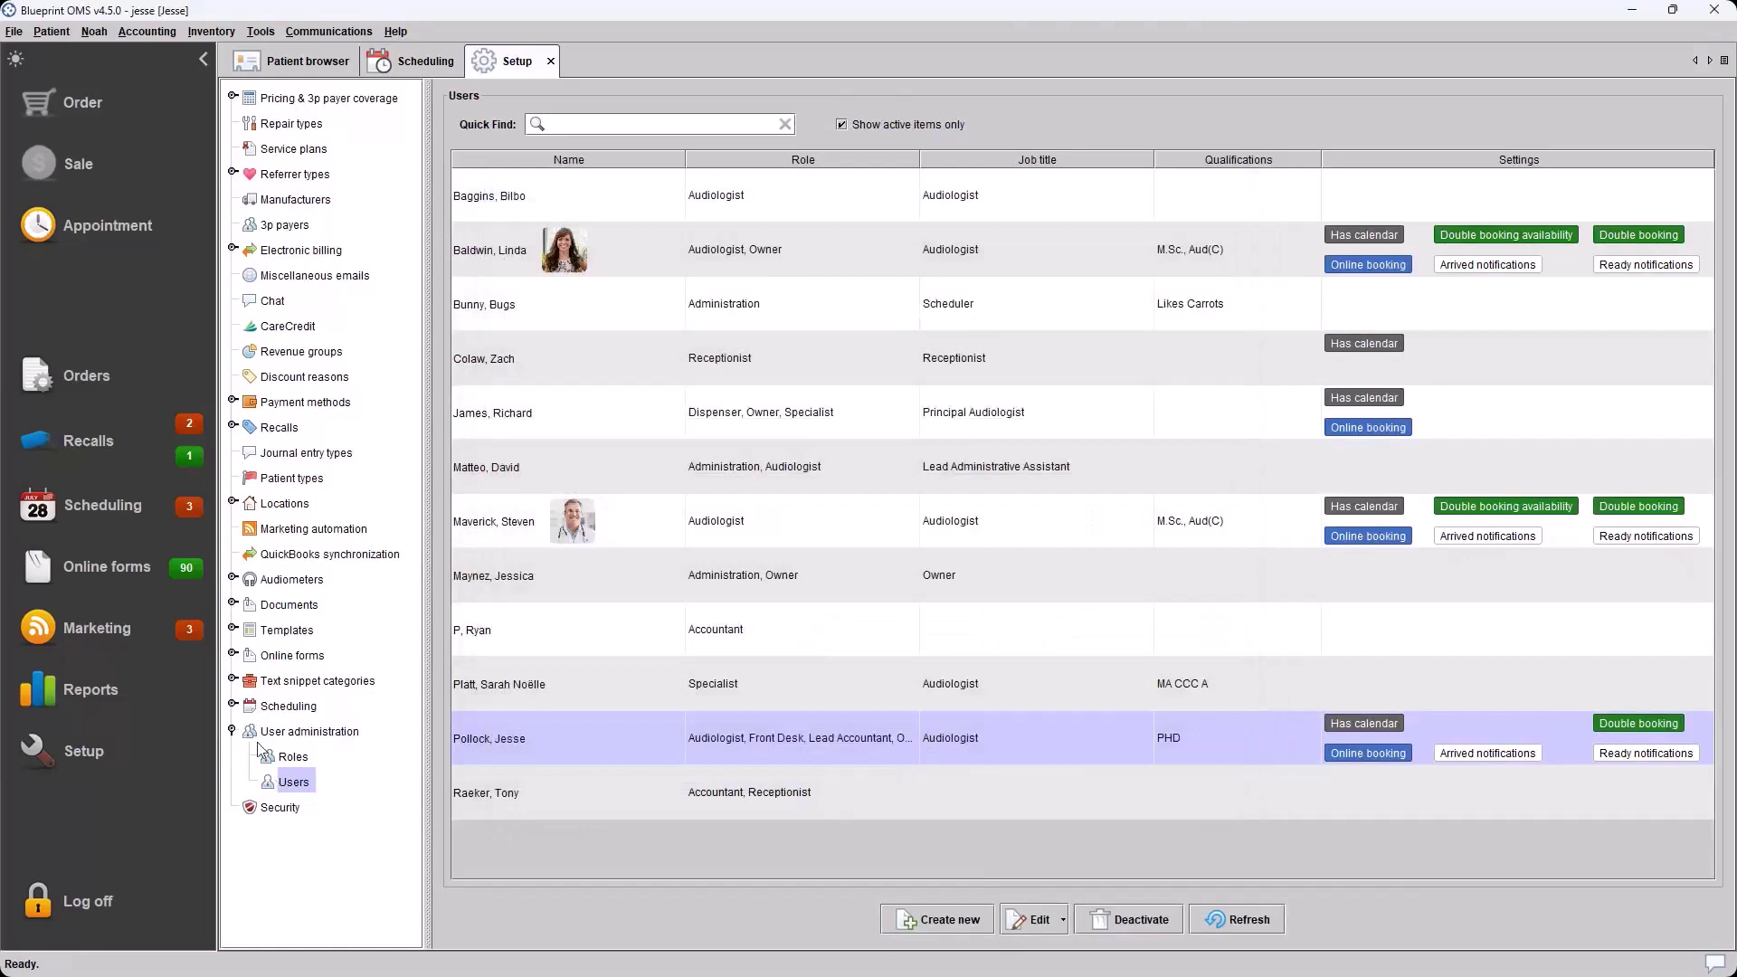
click(17, 33)
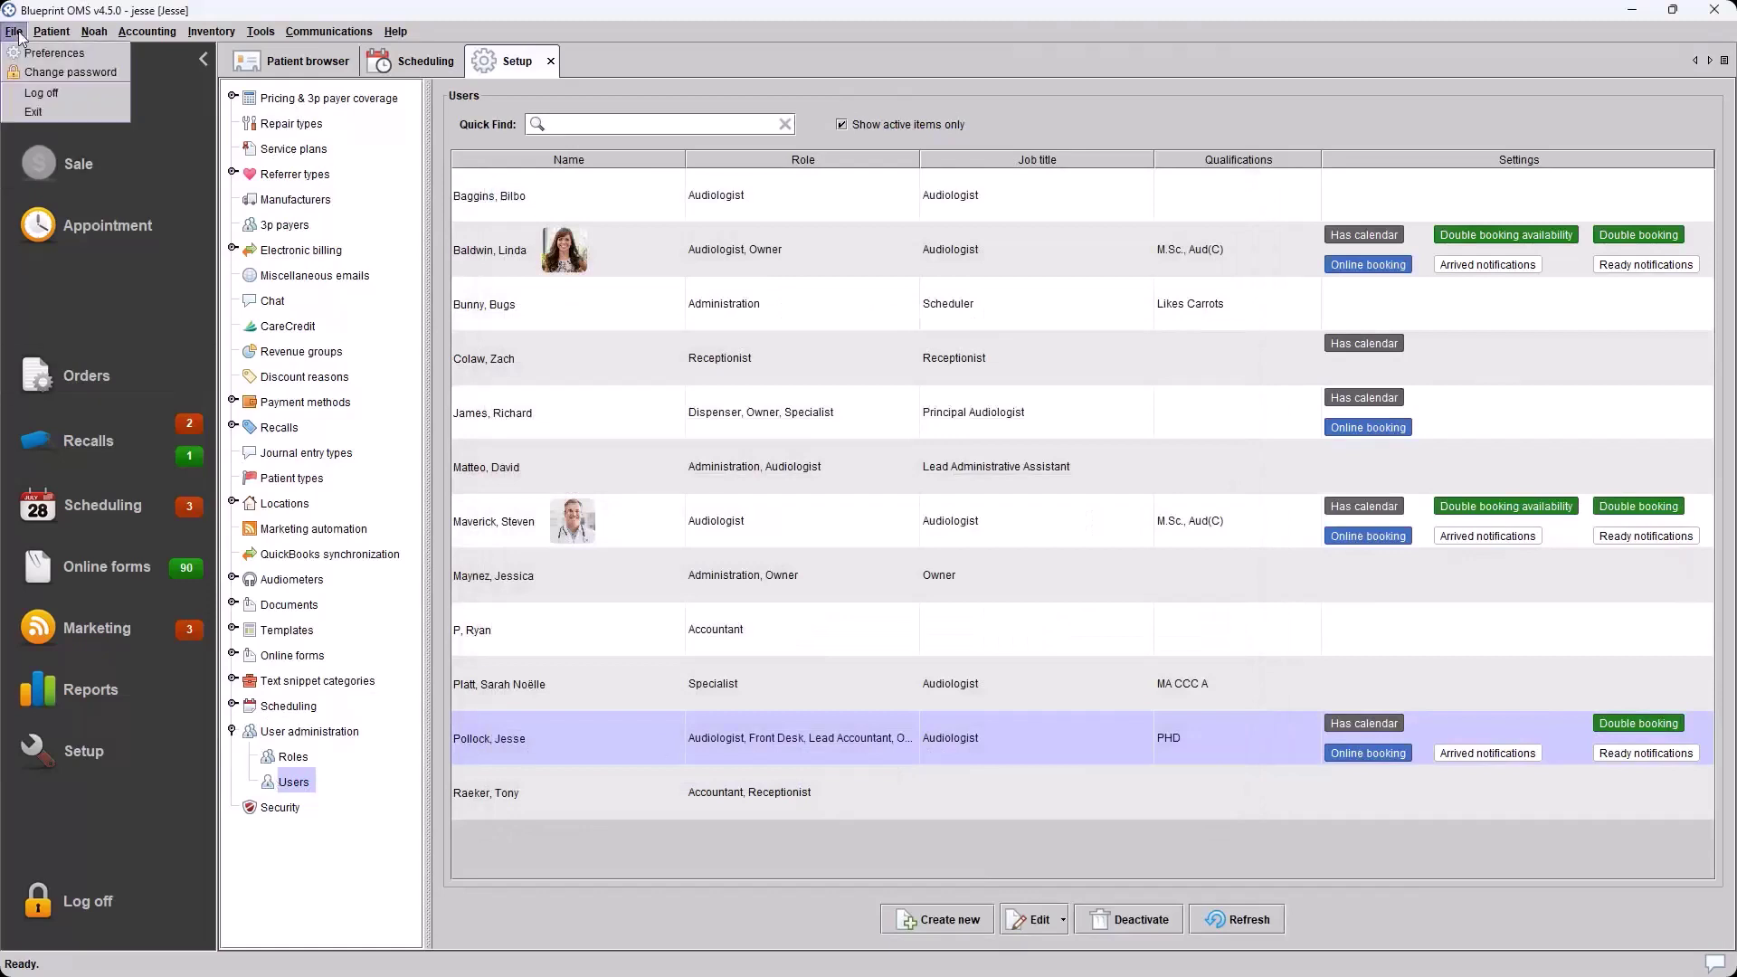
click(23, 54)
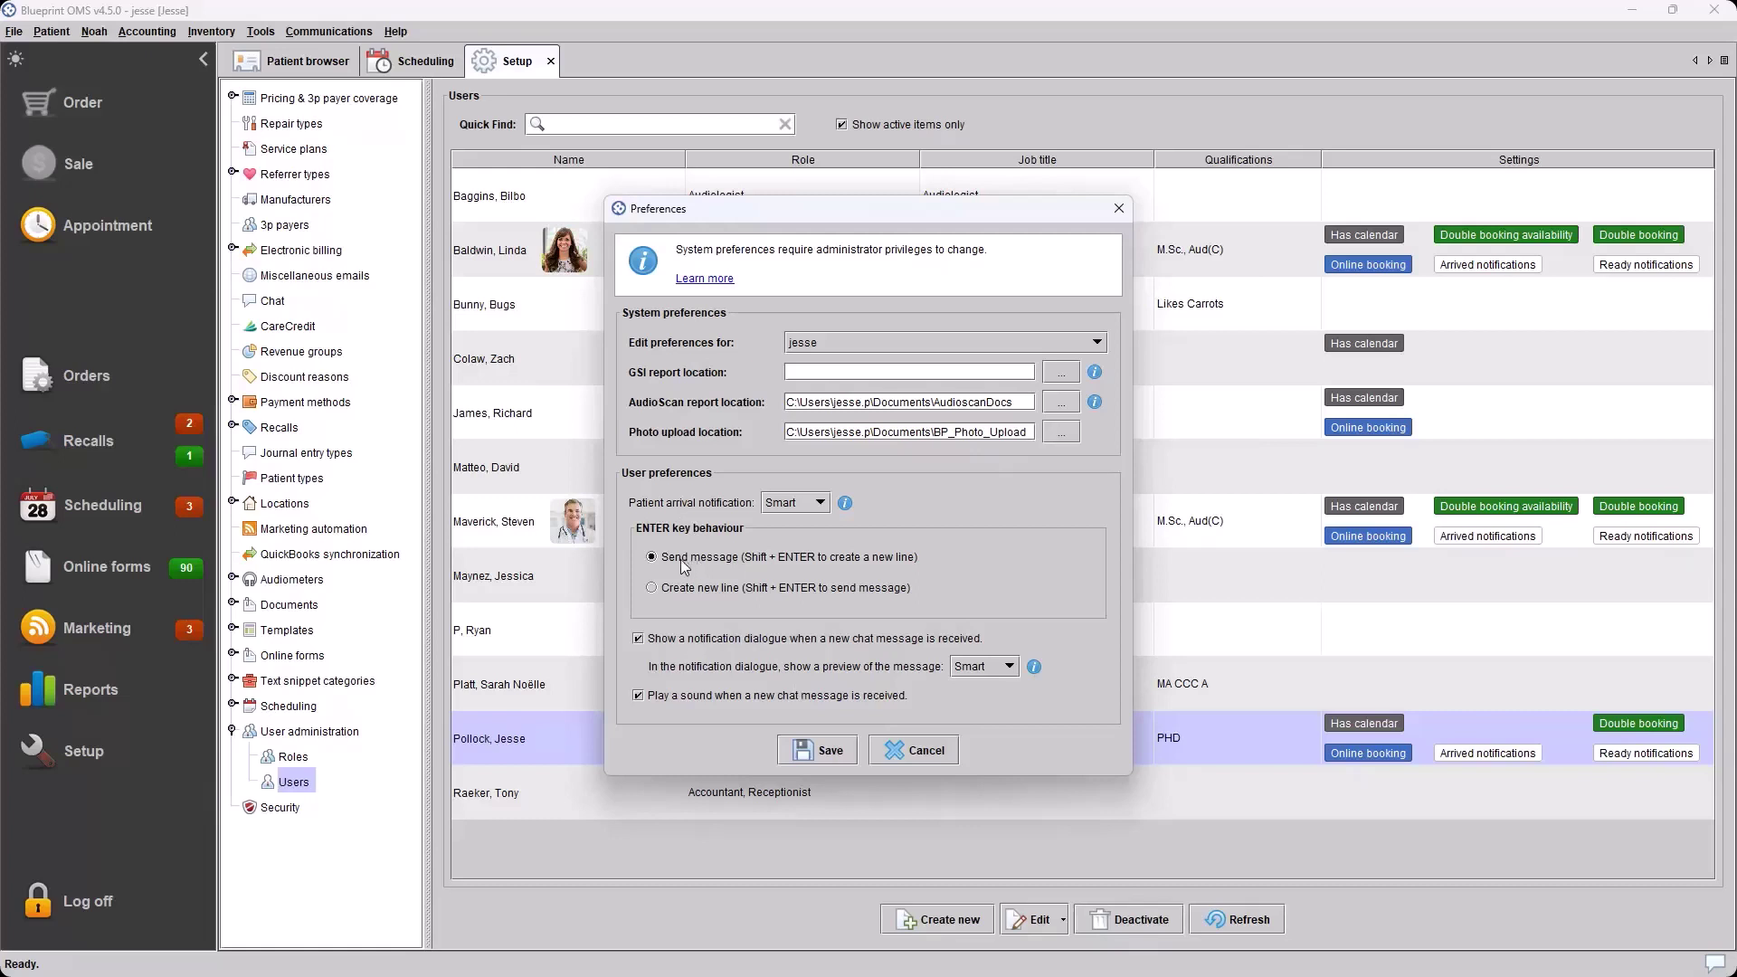
click(821, 503)
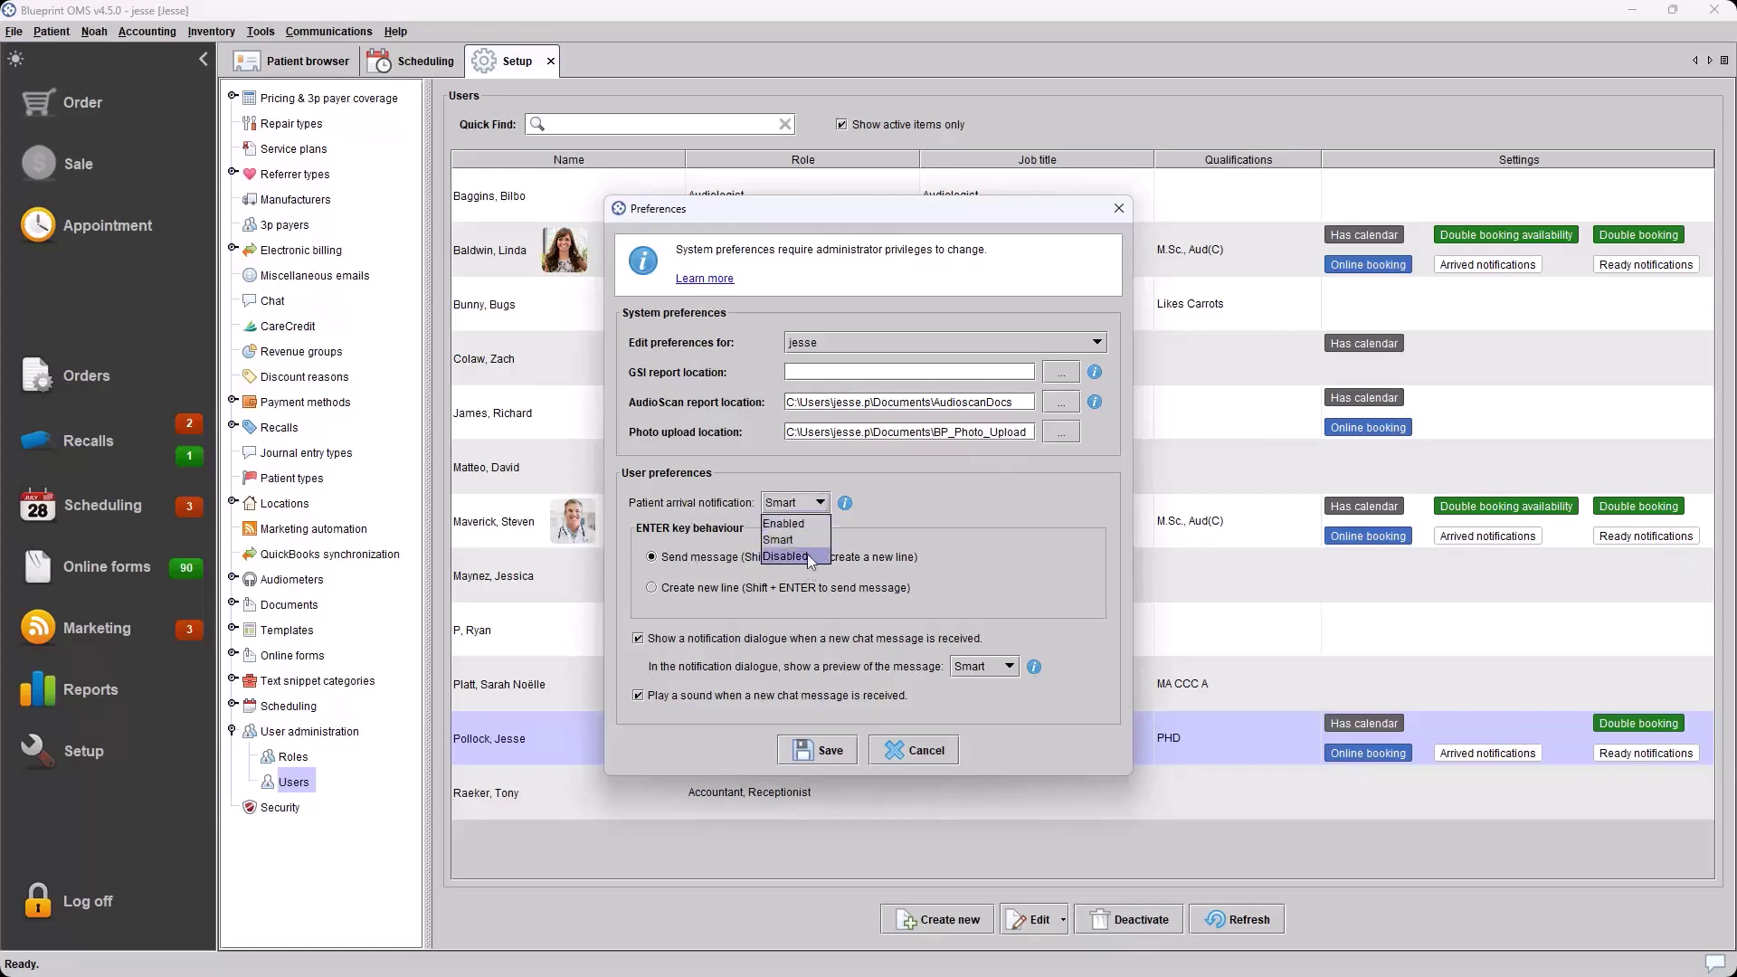
click(937, 517)
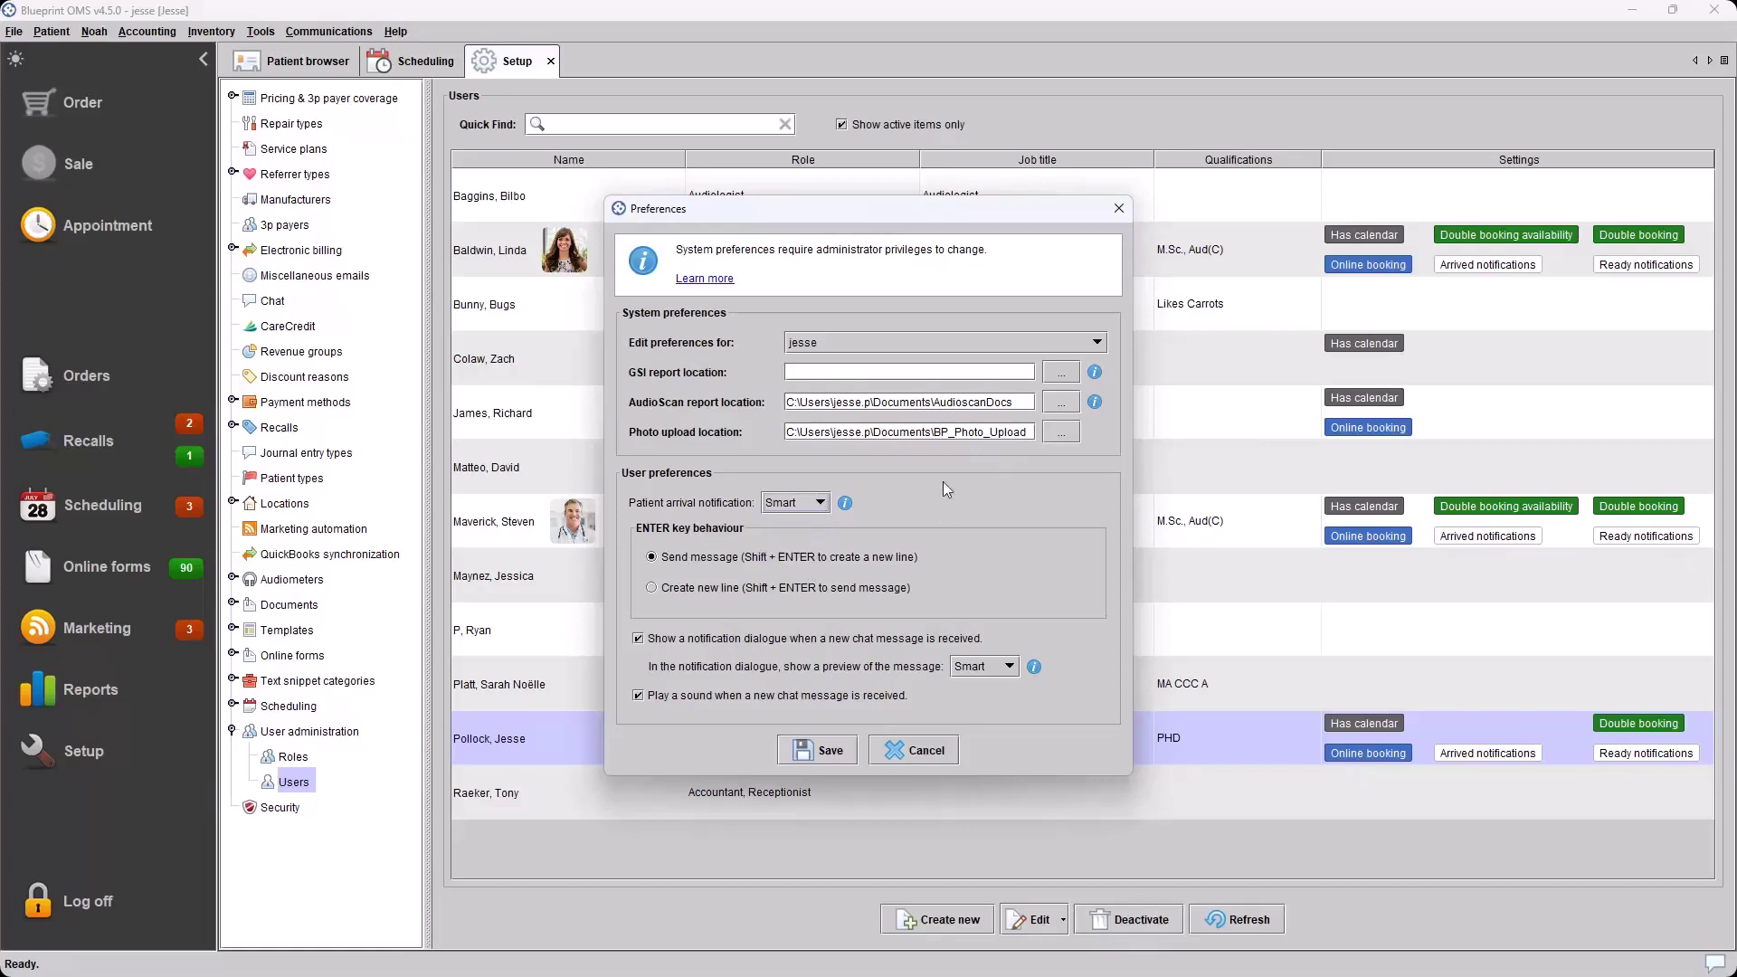
click(807, 509)
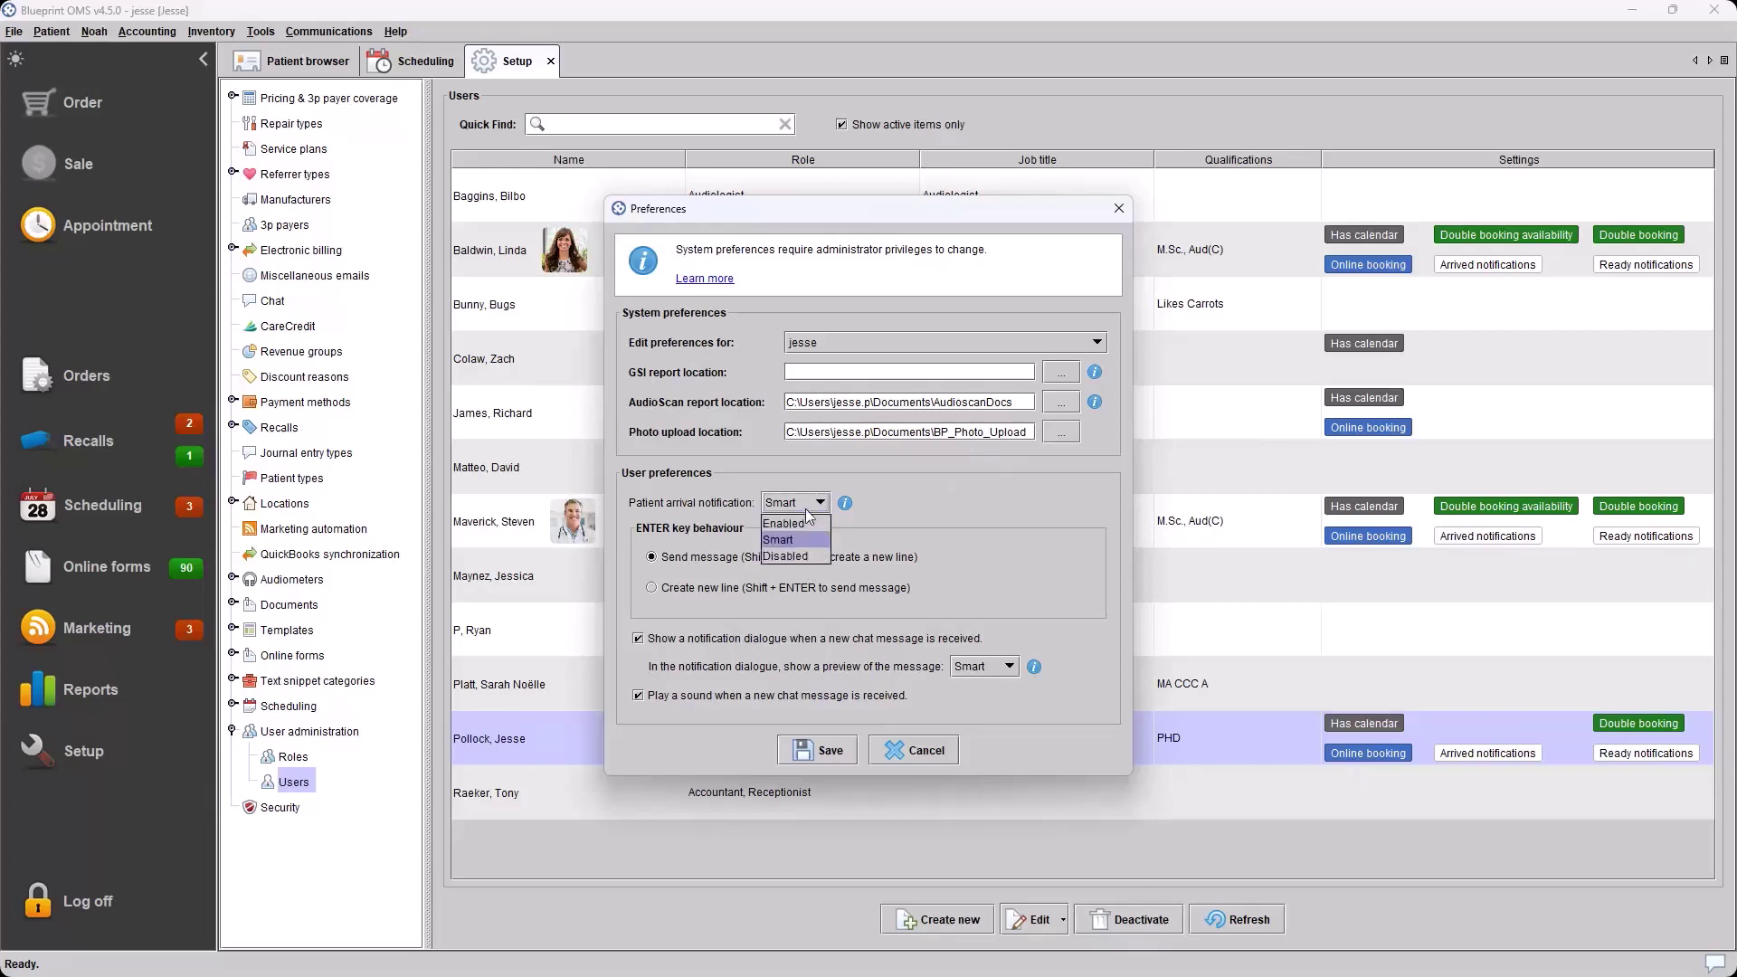
click(976, 488)
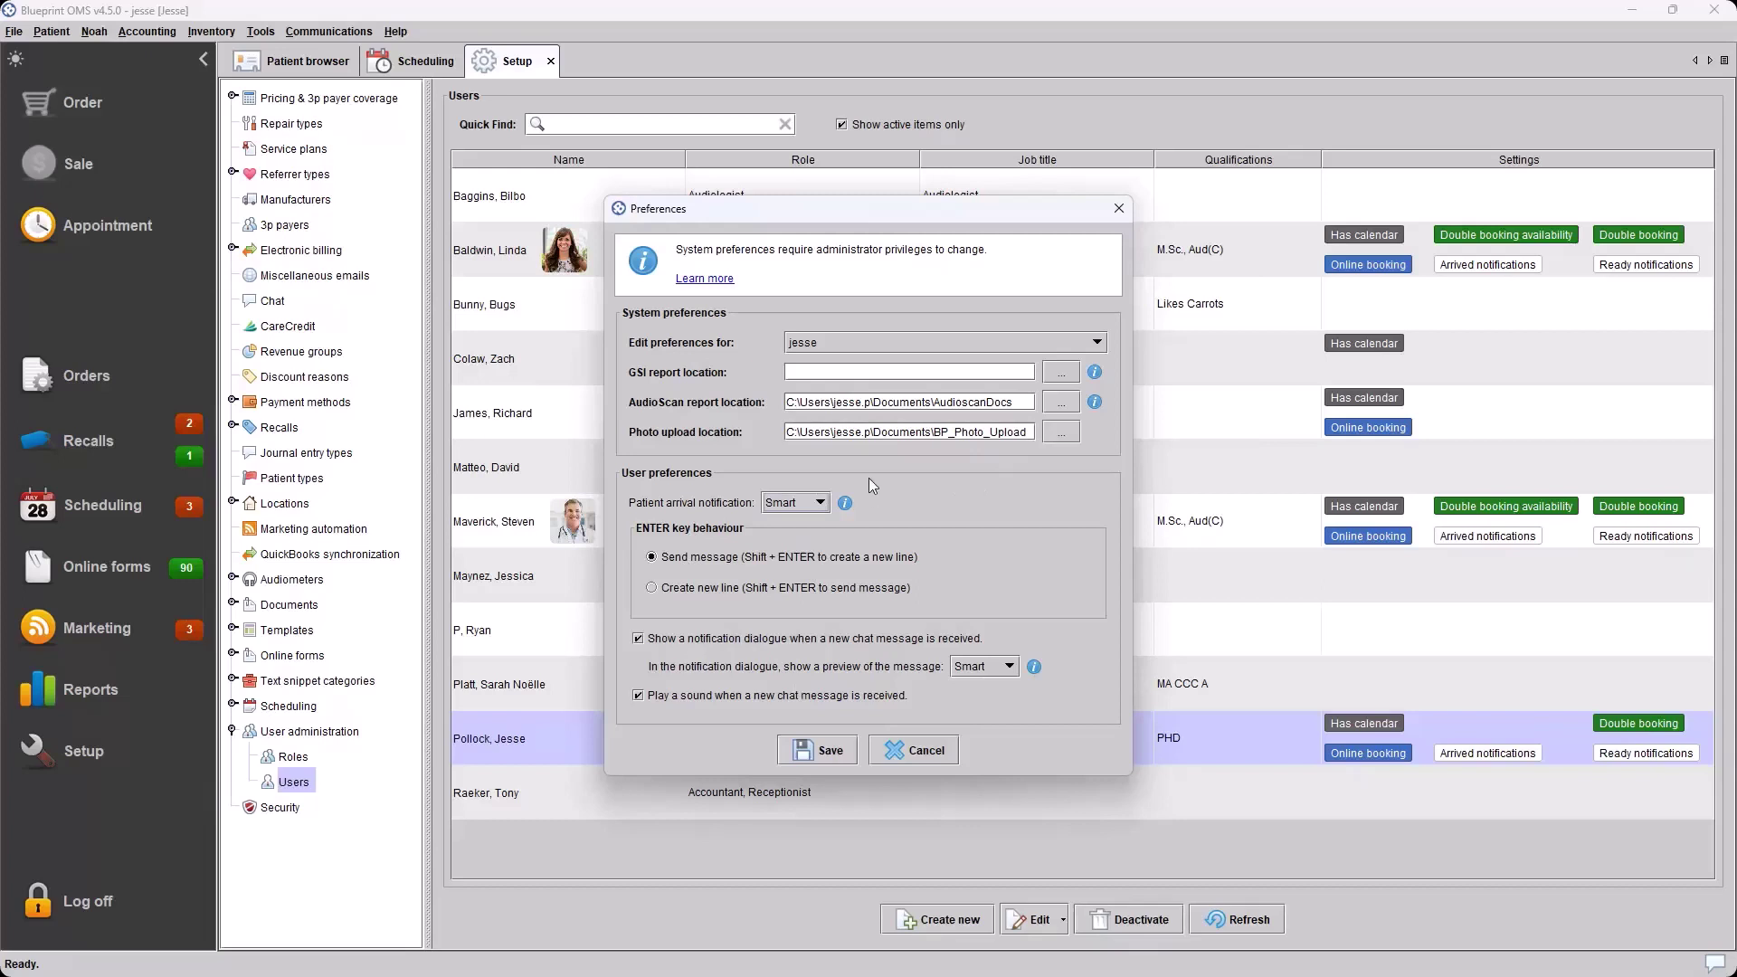
click(815, 504)
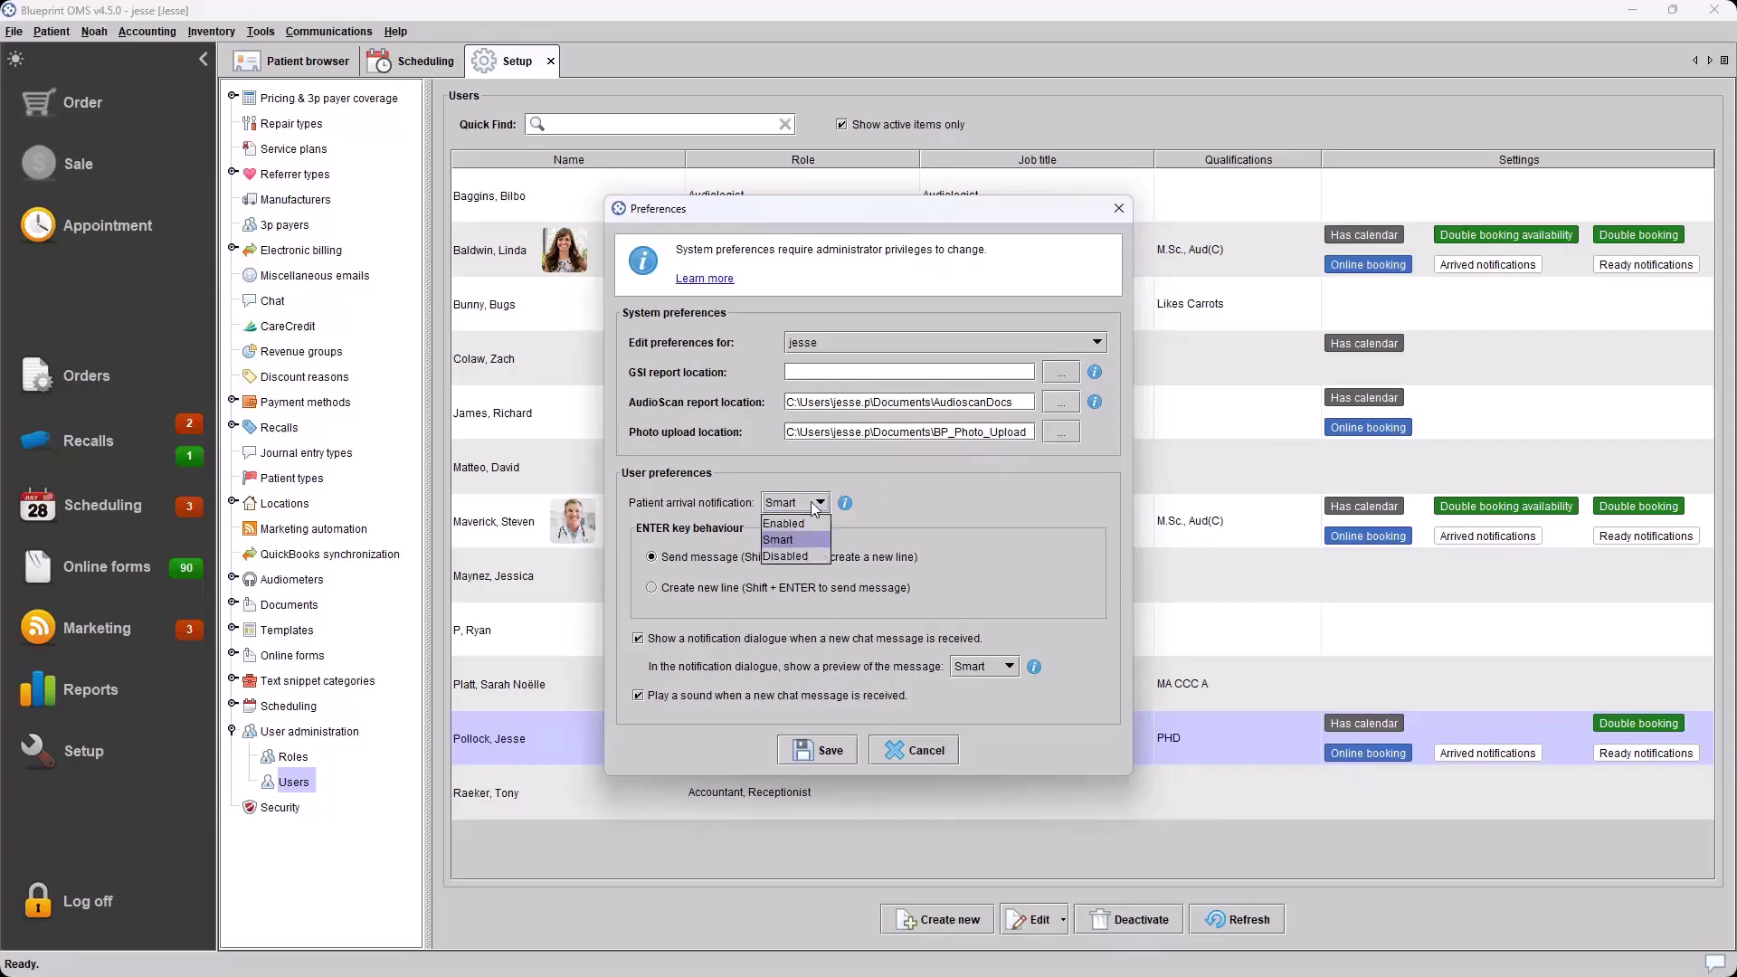
click(814, 504)
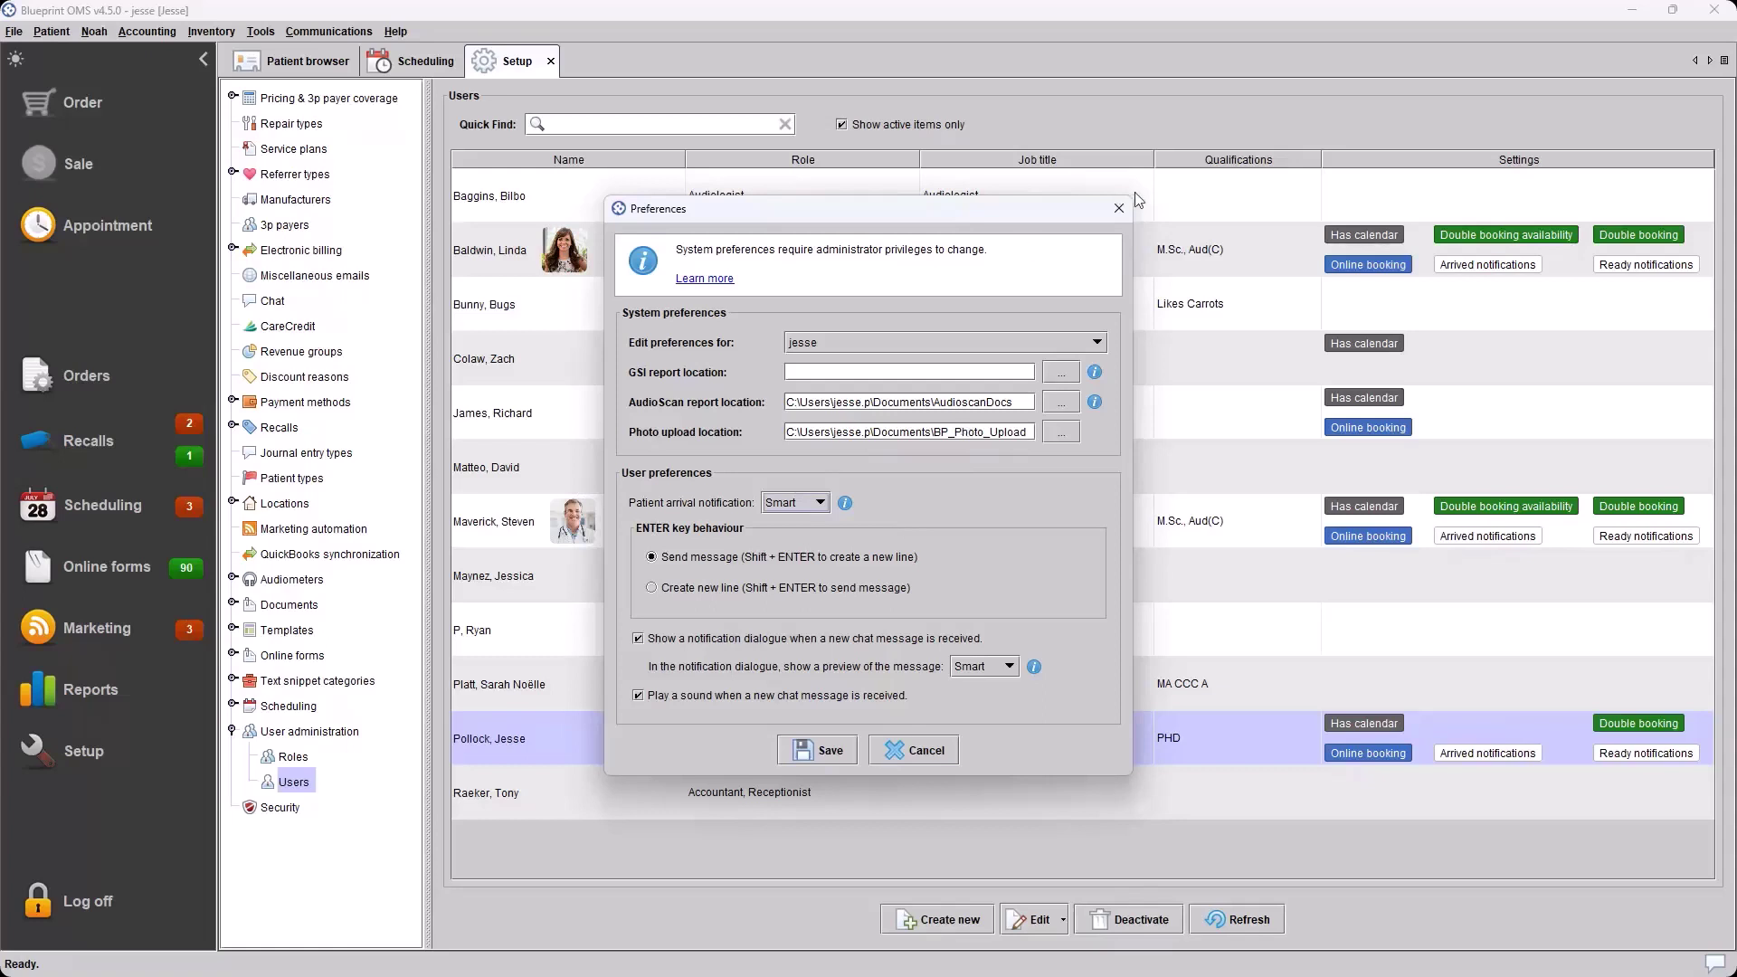
click(916, 748)
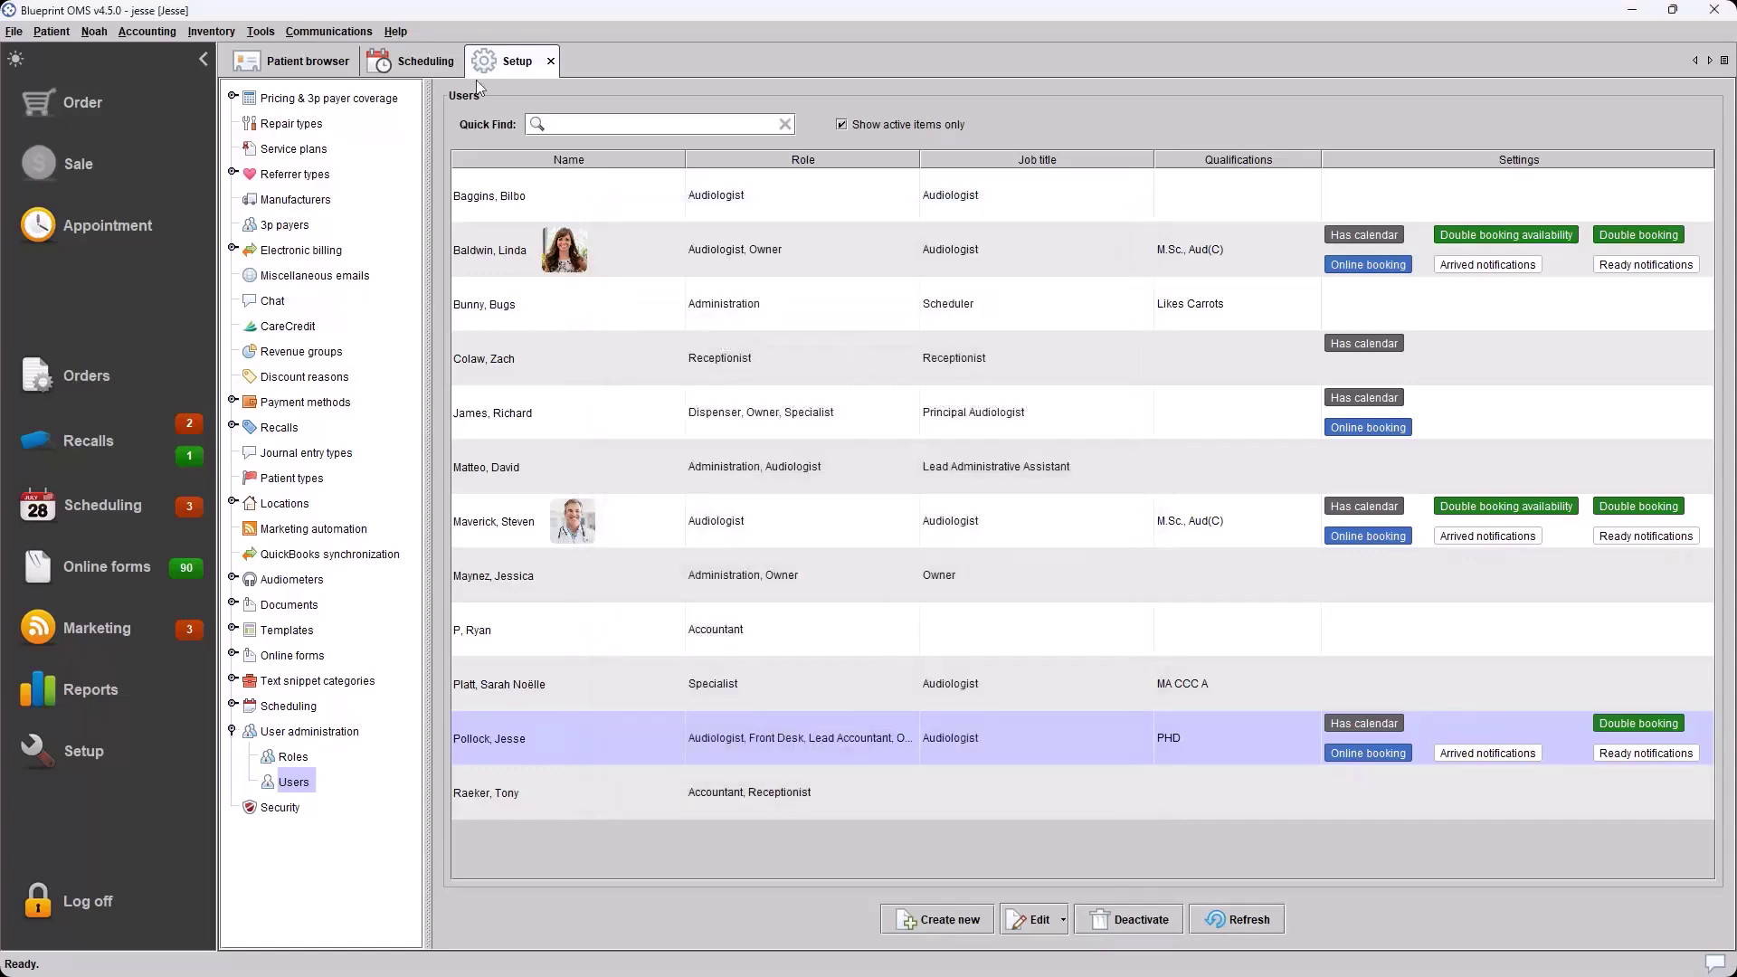
Back on the calendar, mark the 9 AM hearing-test appointment Arrived, then deselect it
click(393, 65)
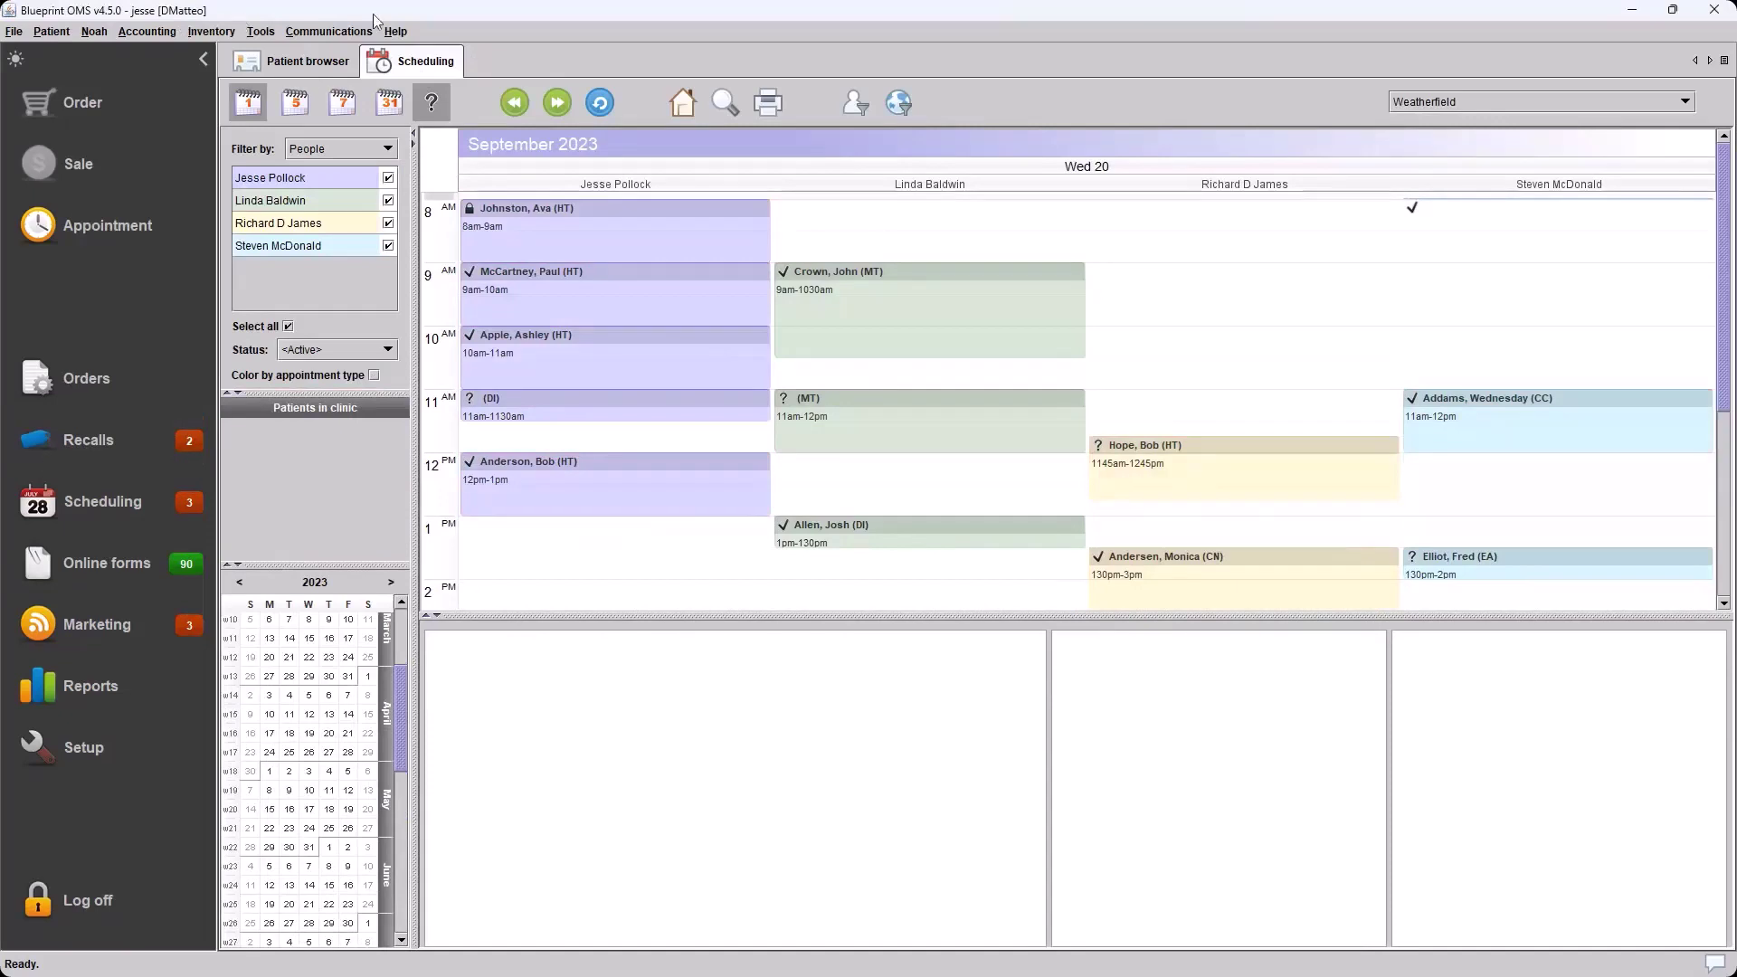
click(729, 311)
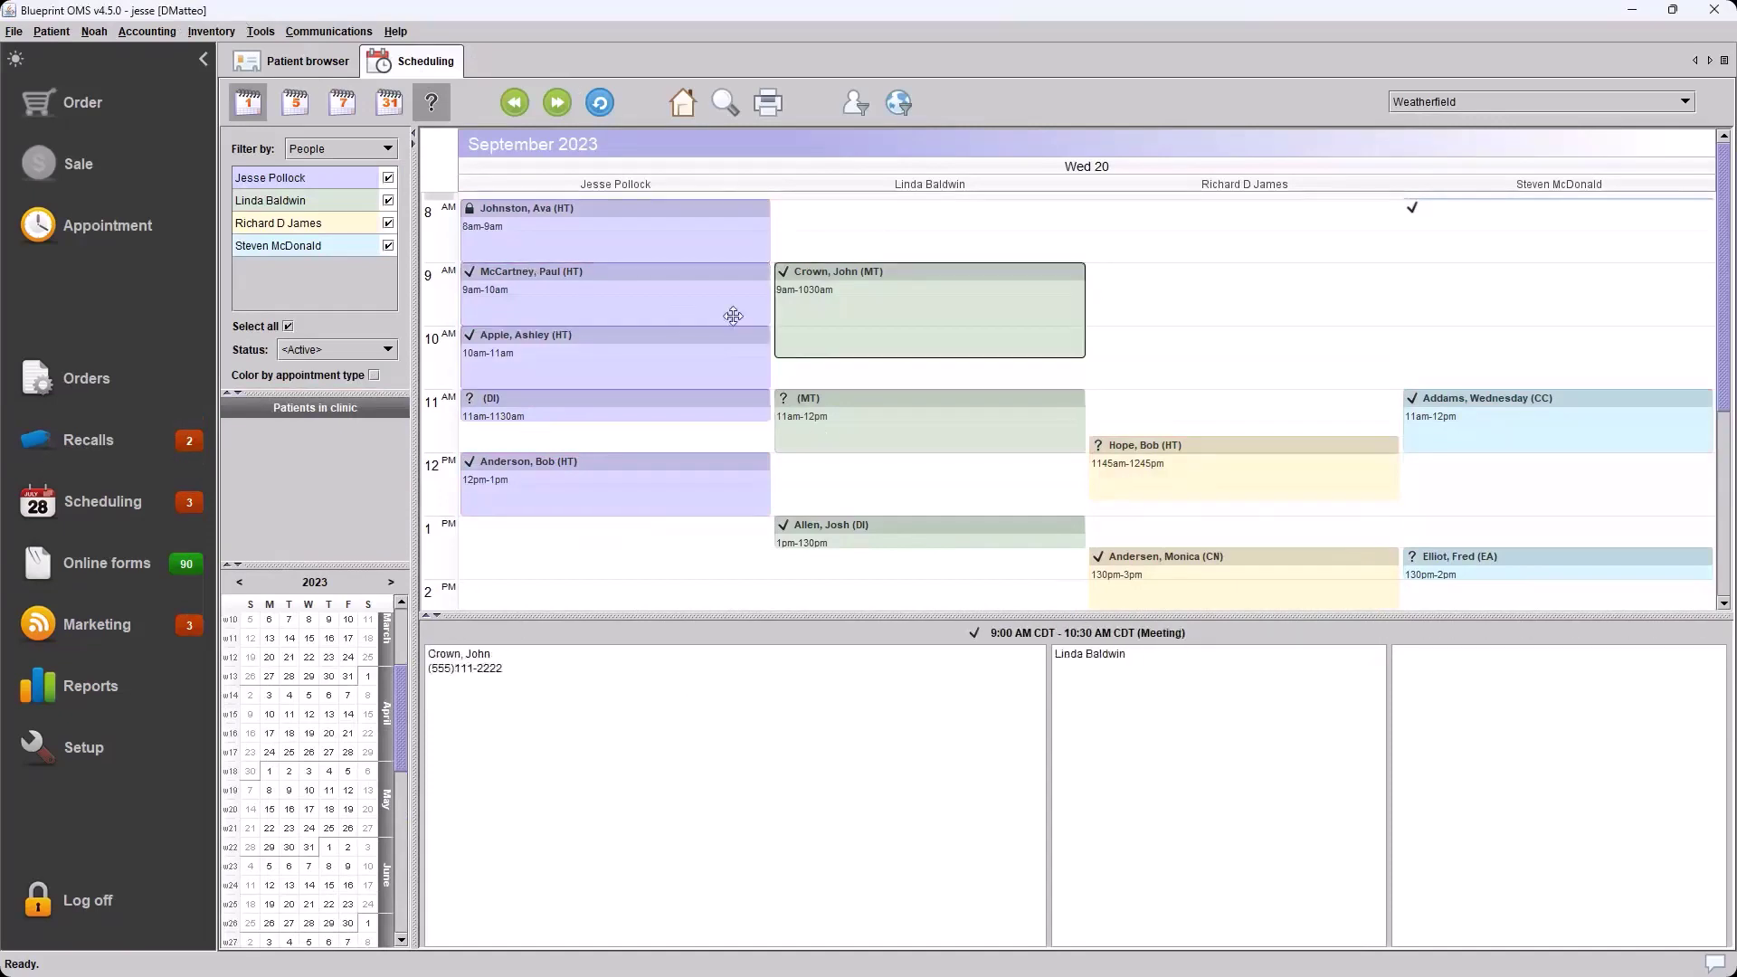
click(905, 307)
click(570, 291)
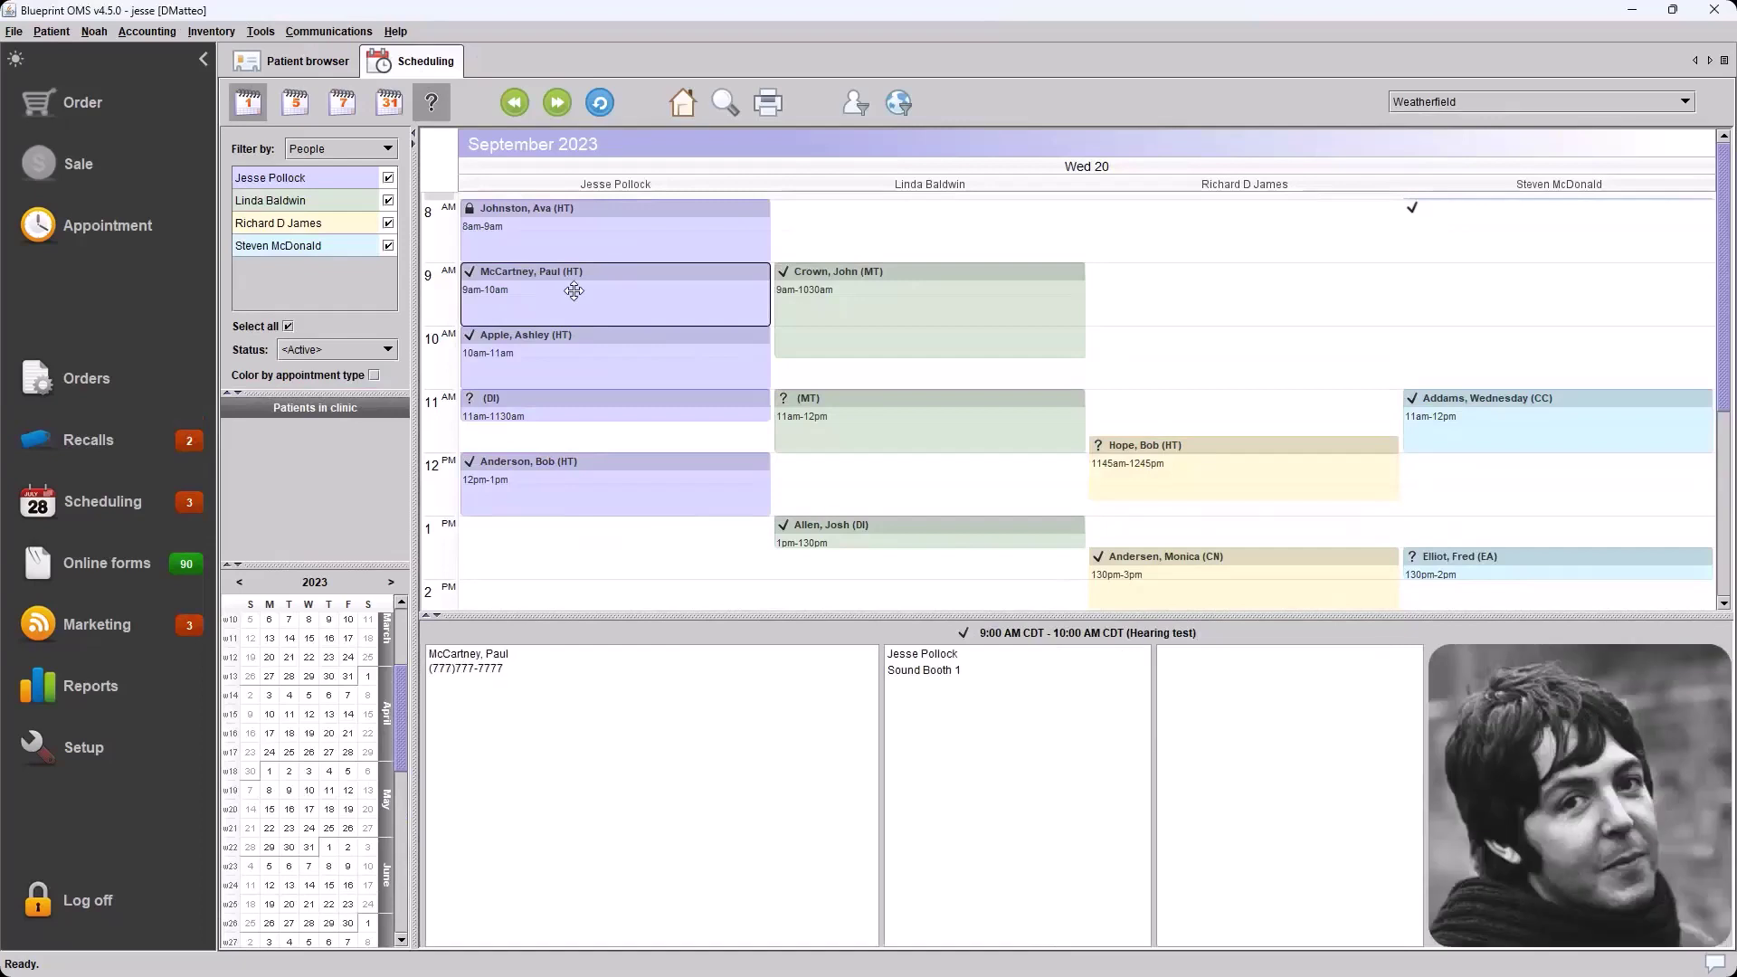
right_click(608, 290)
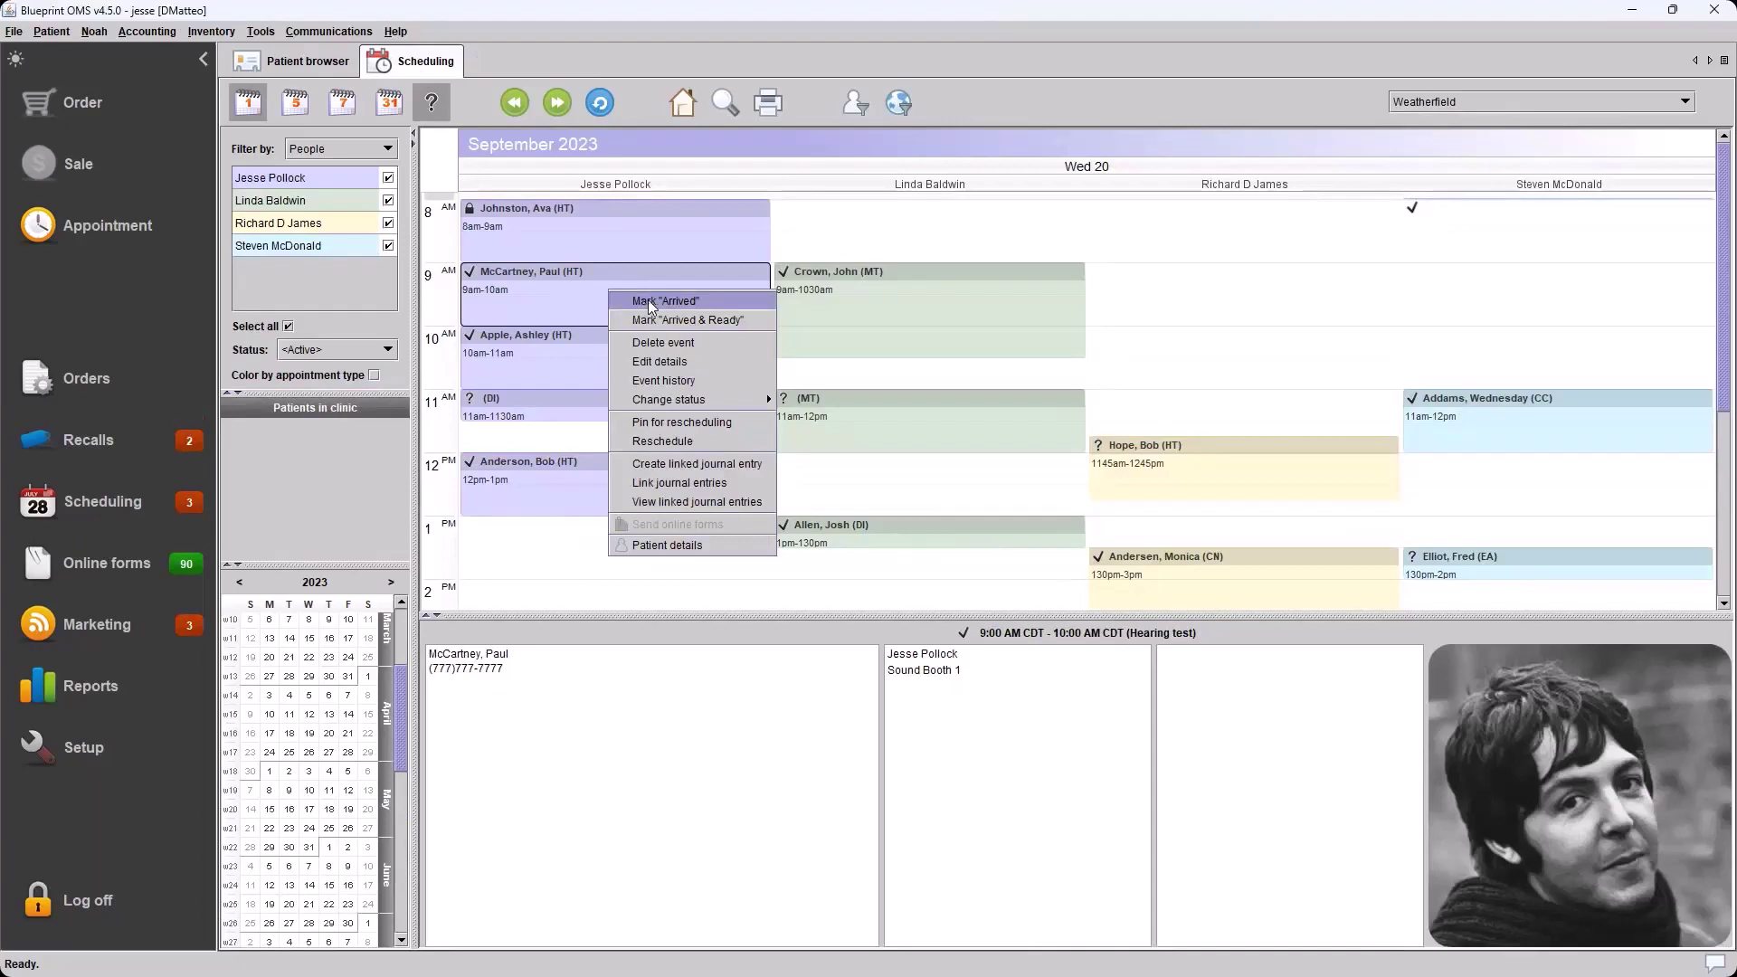
click(648, 301)
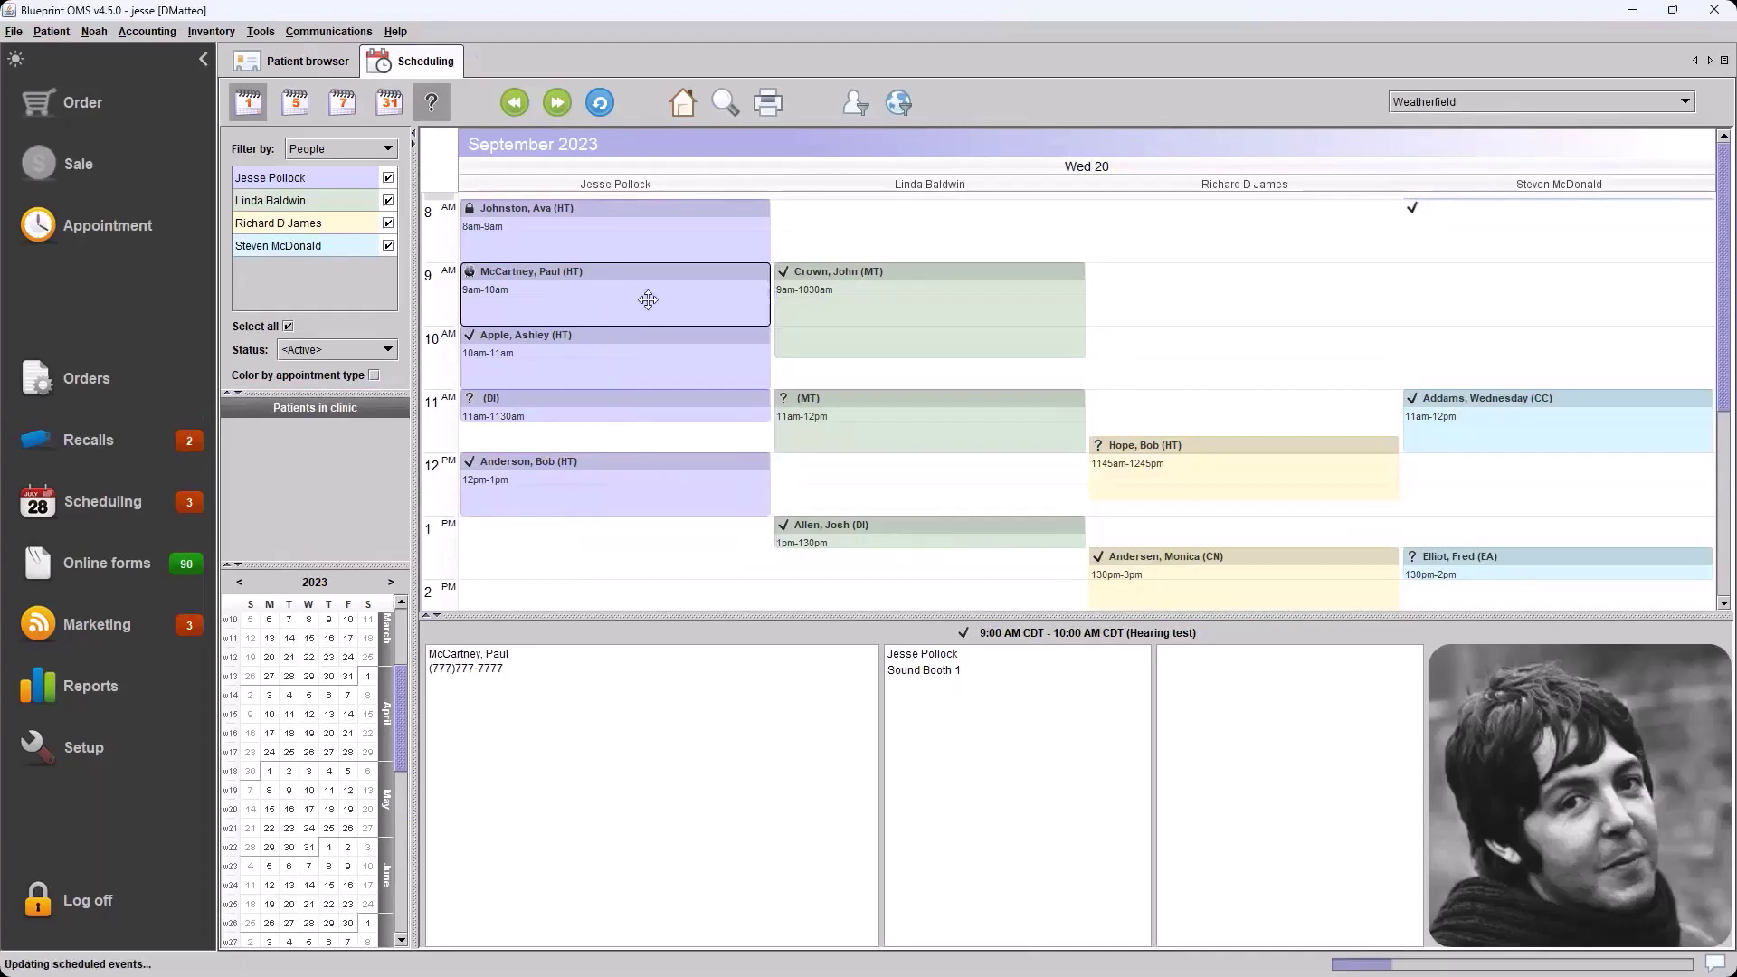
click(1196, 351)
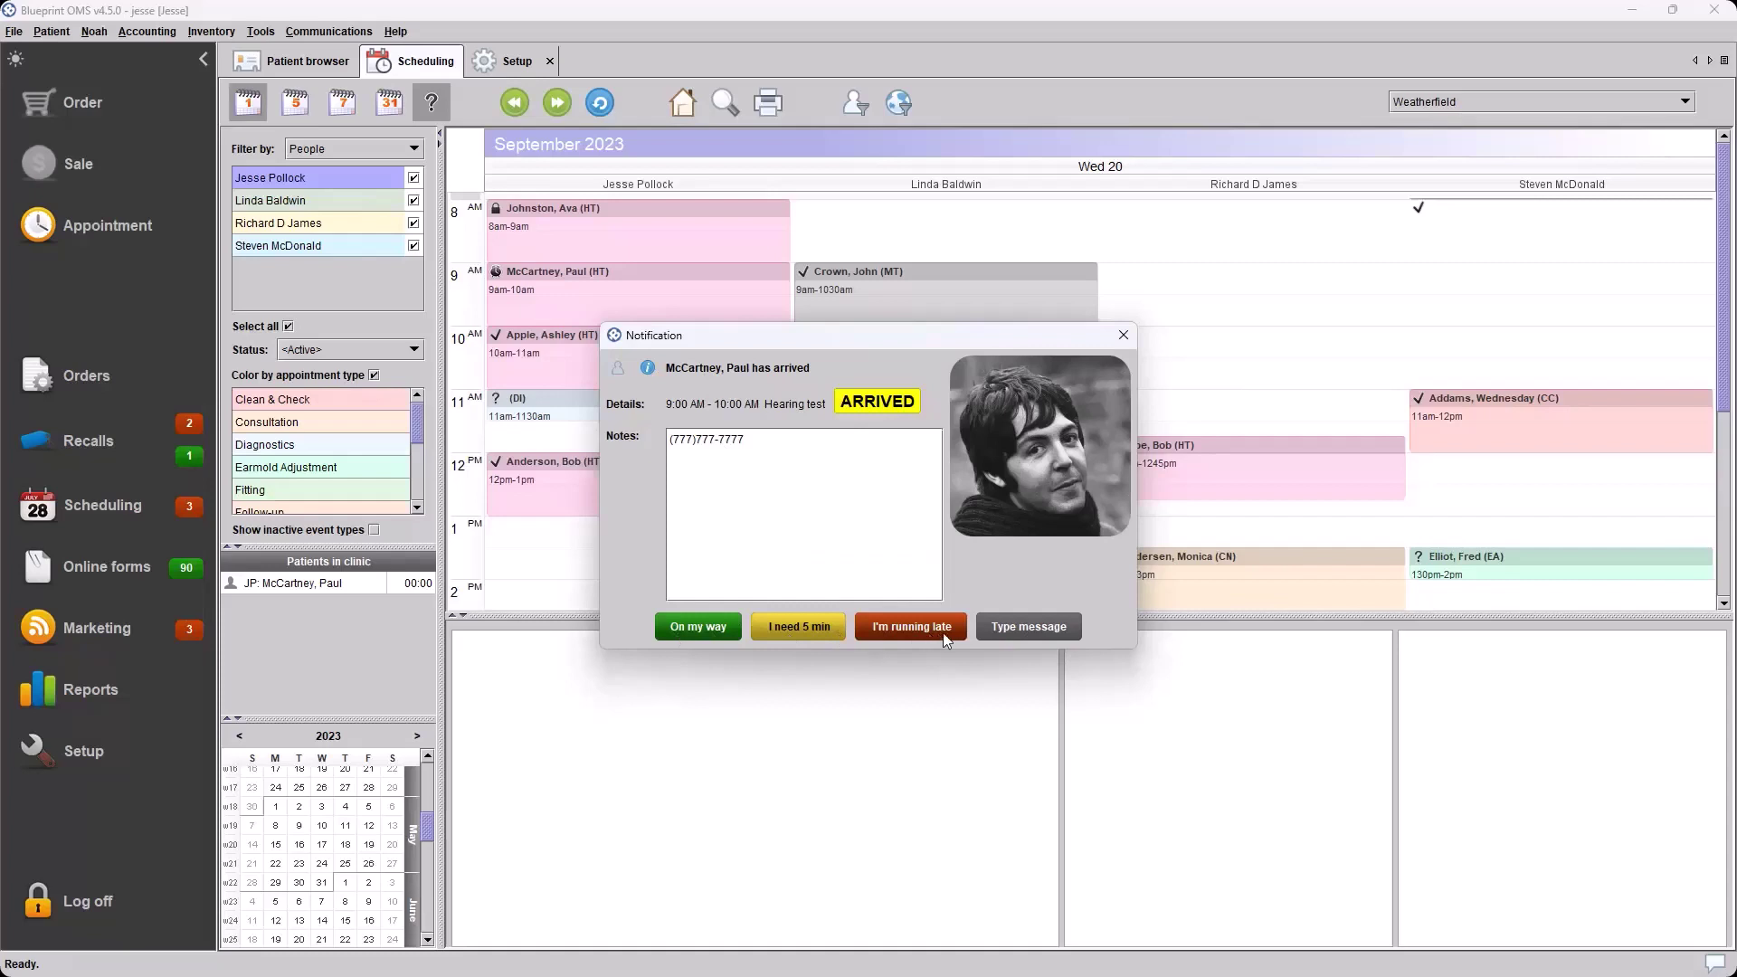
Cancel the custom reply and close the arrival notification
click(1048, 632)
click(927, 554)
click(1113, 334)
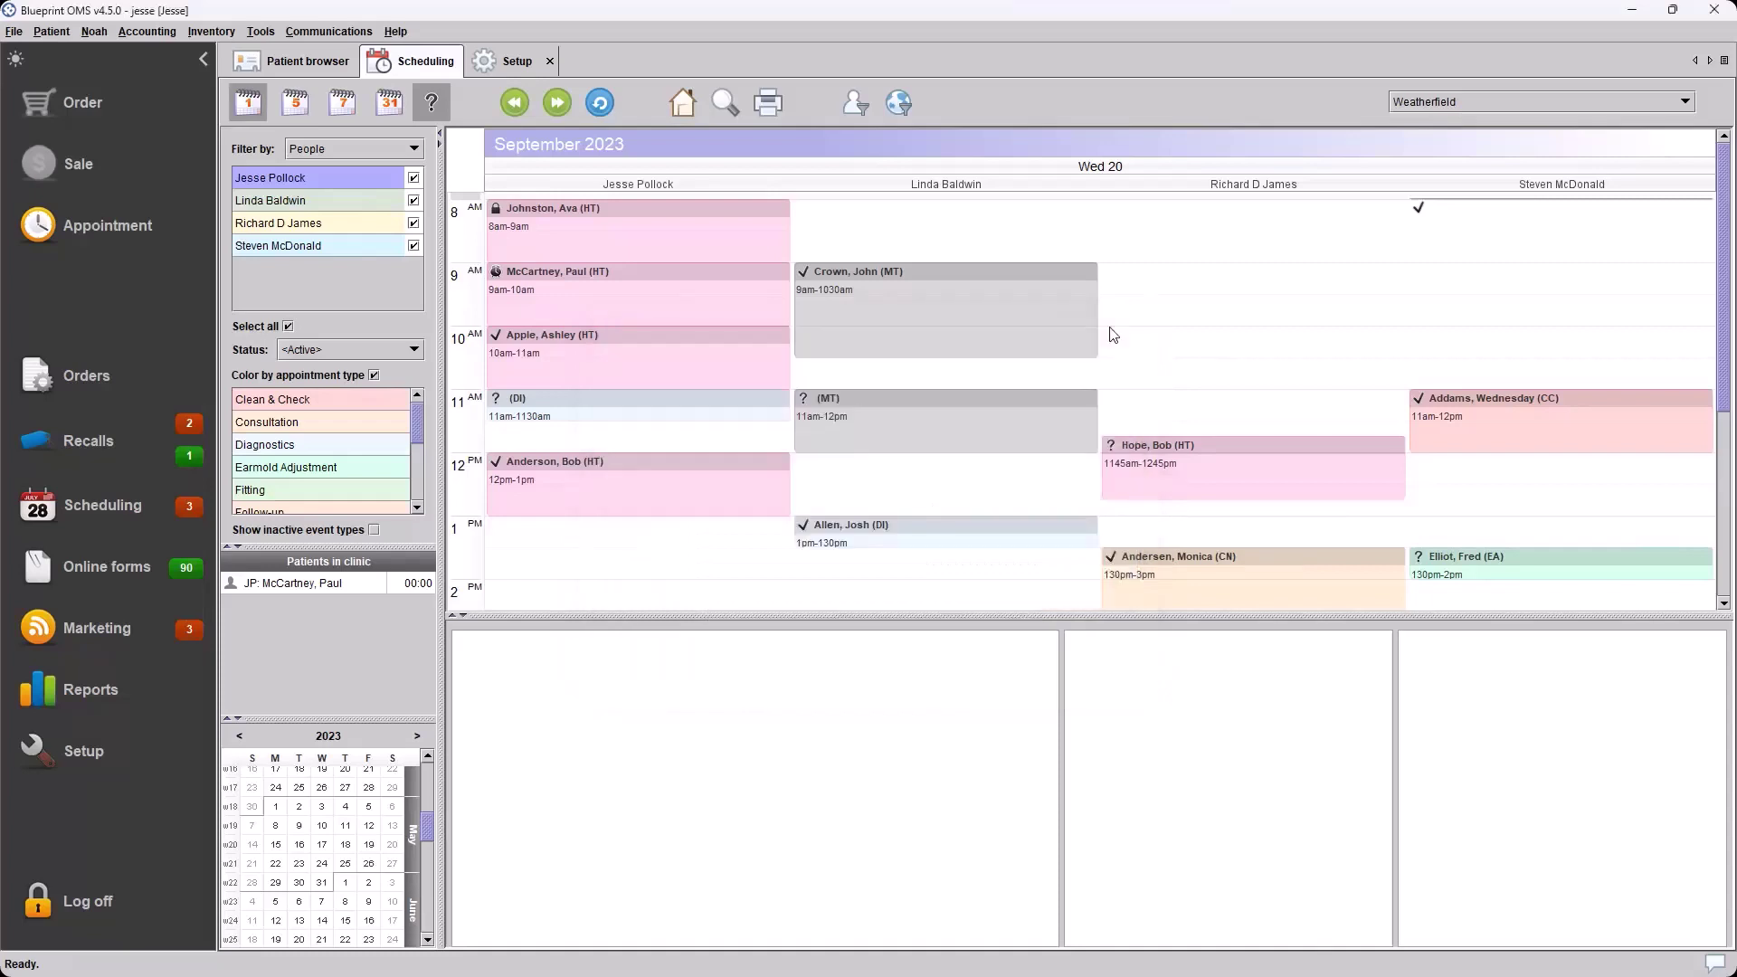
Mark the 9 AM hearing-test patient Ready and reply 'On my way'
click(1095, 333)
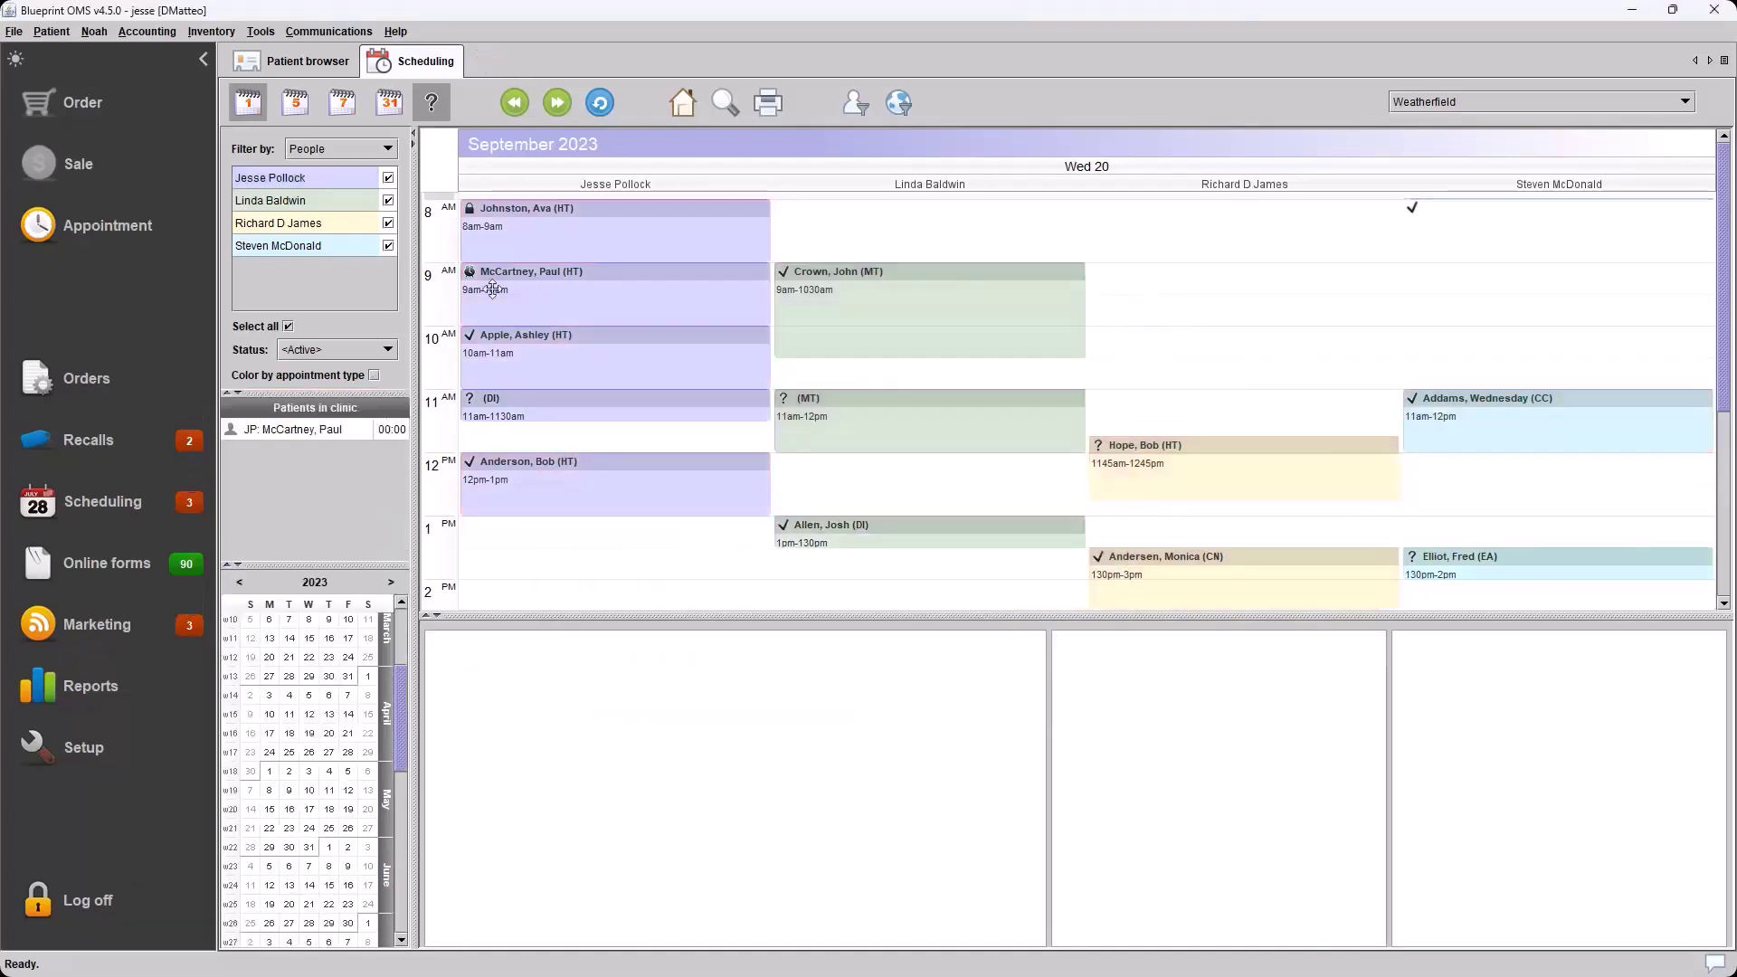
click(507, 282)
right_click(596, 287)
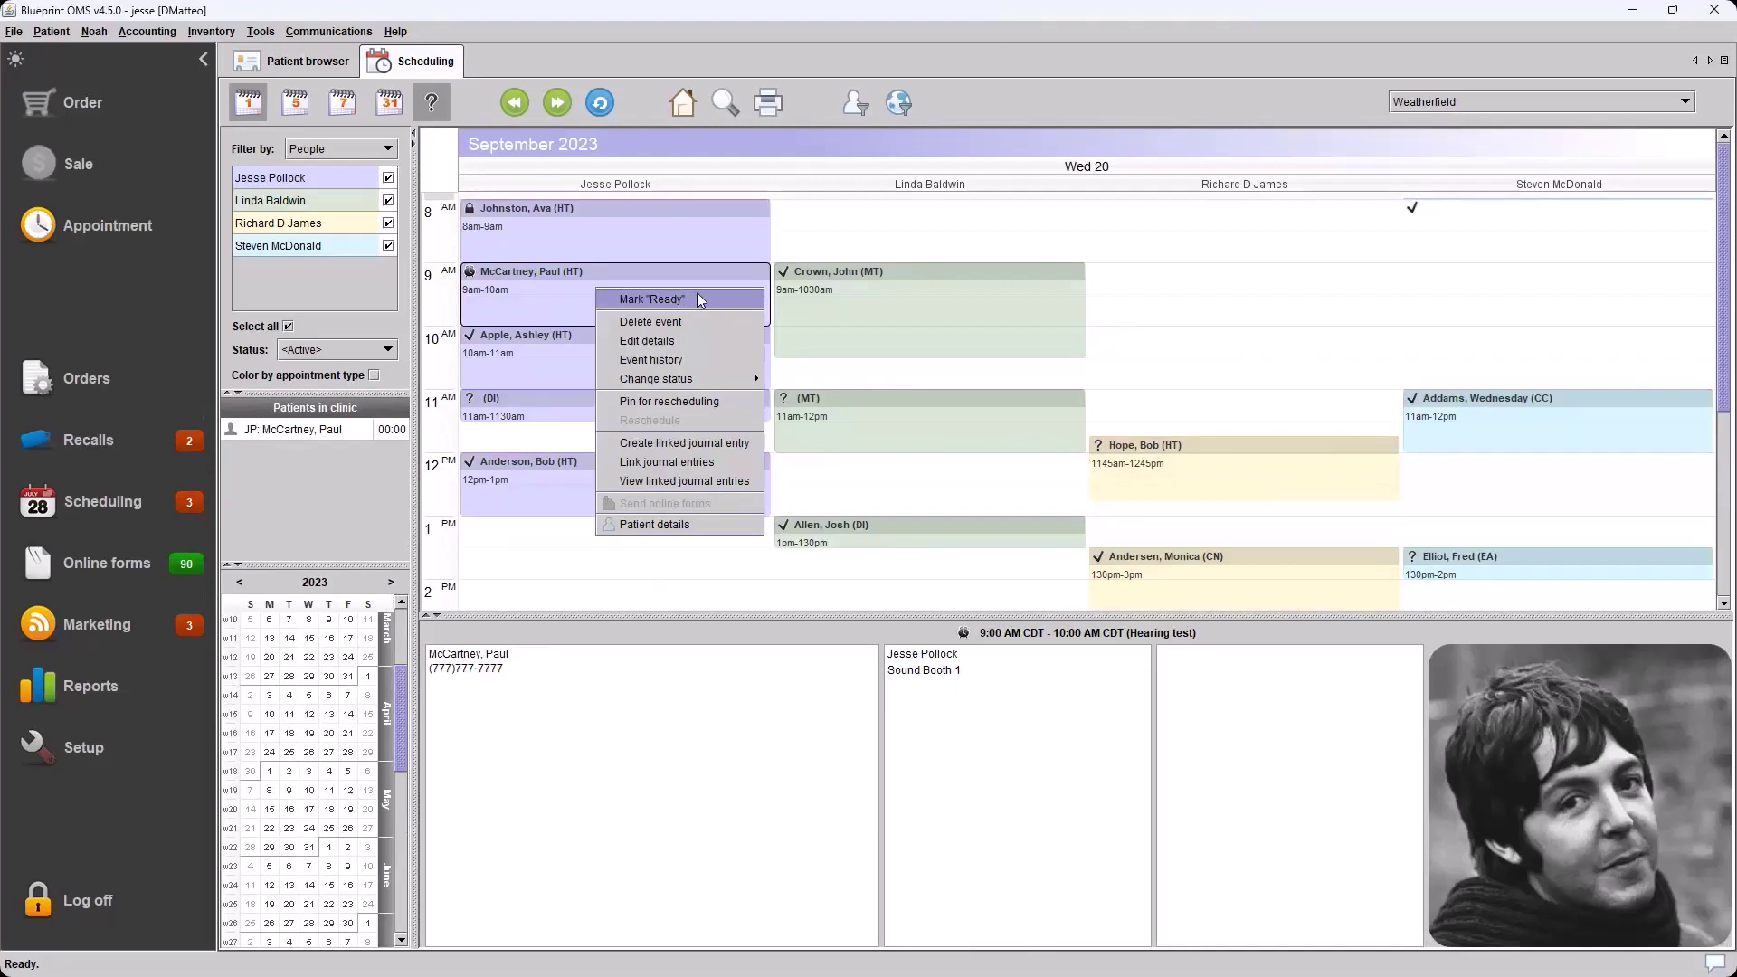
click(702, 300)
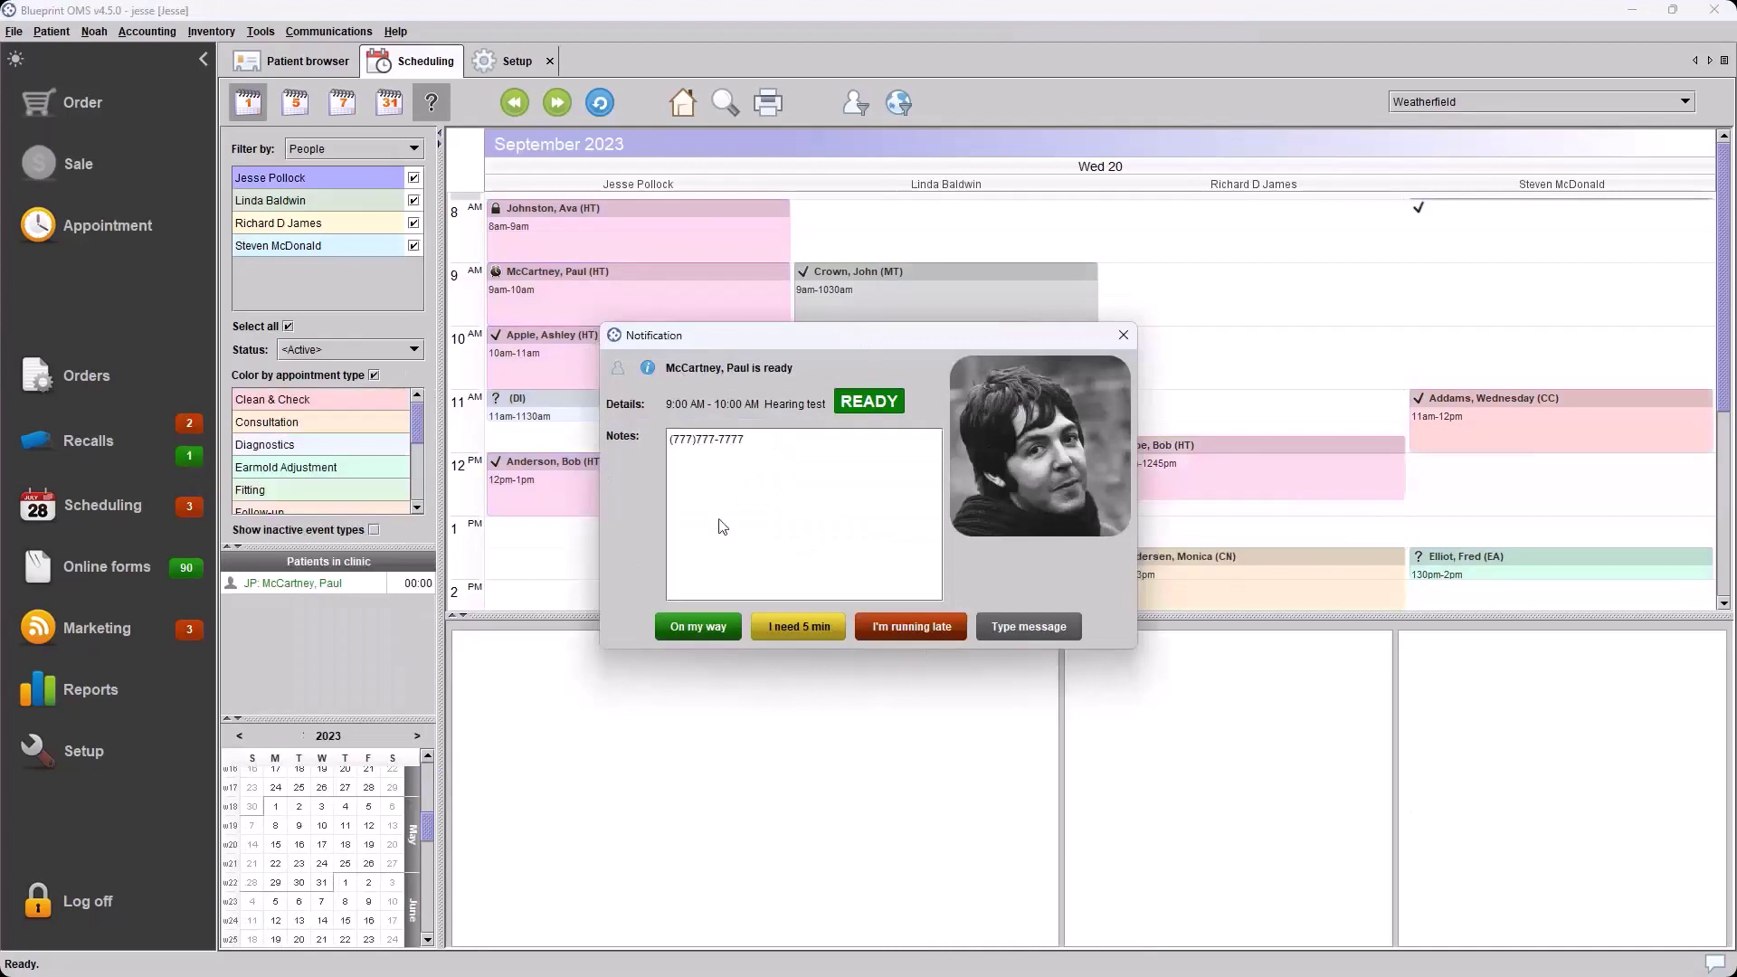
click(702, 628)
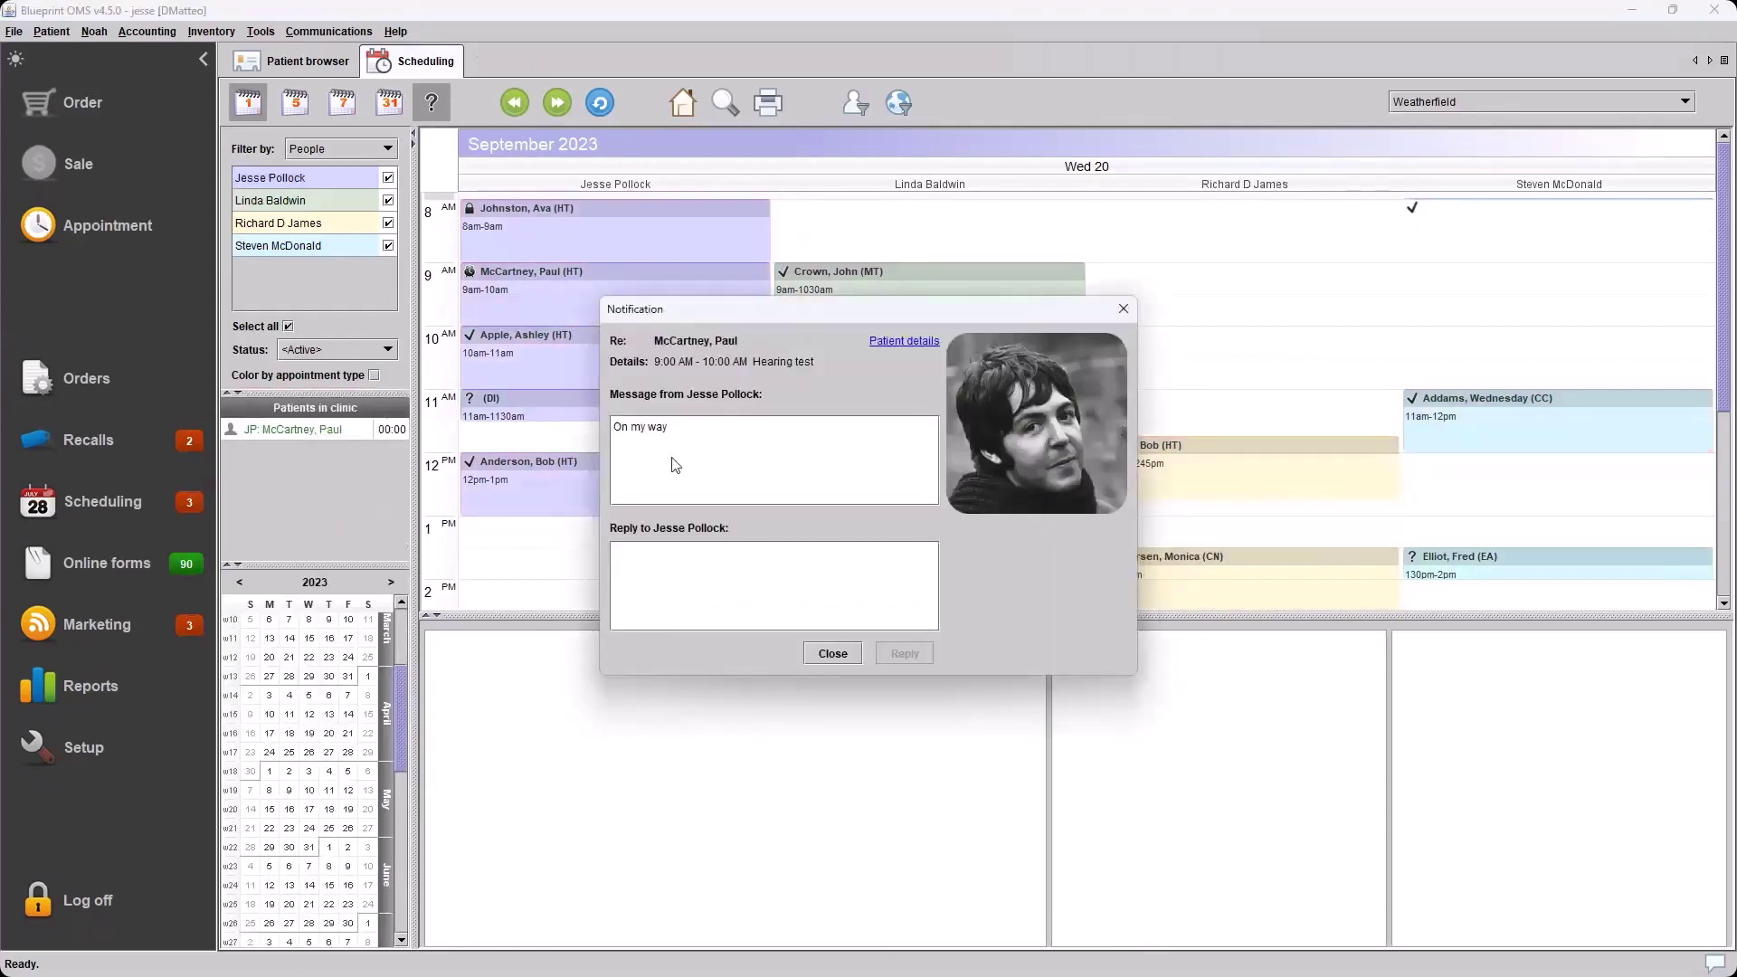
Close the 'On my way' message and mark the 9 AM hearing test In progress
click(832, 653)
click(585, 280)
right_click(588, 286)
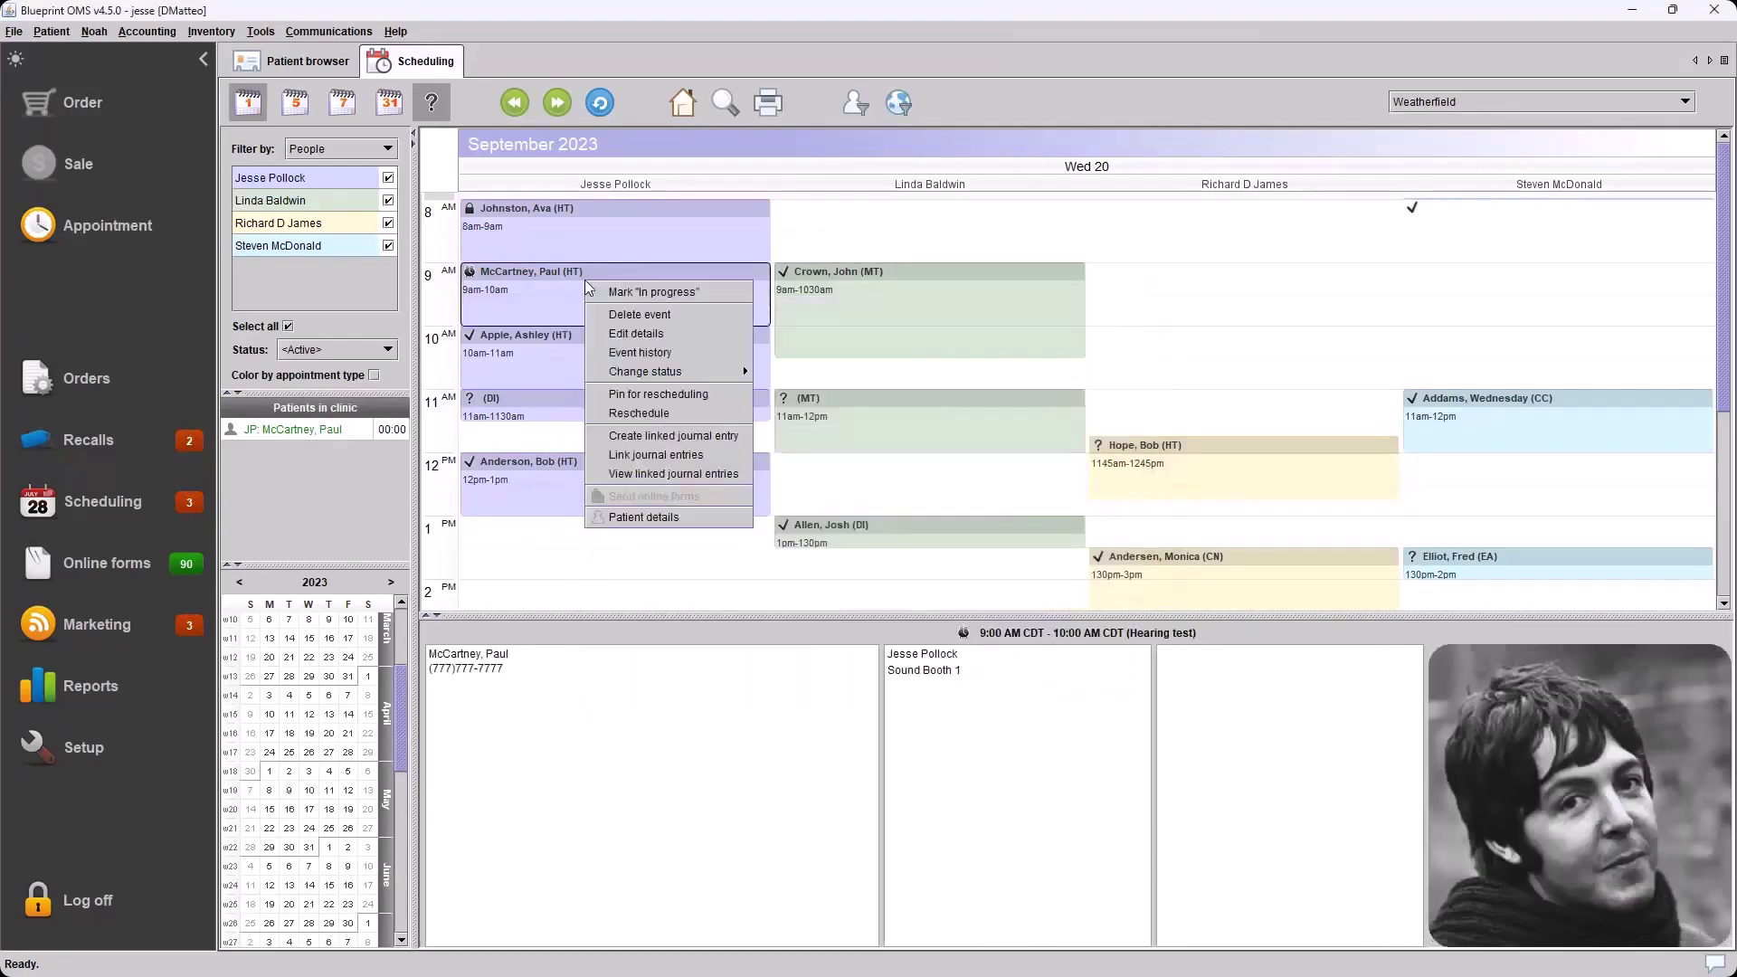
click(631, 293)
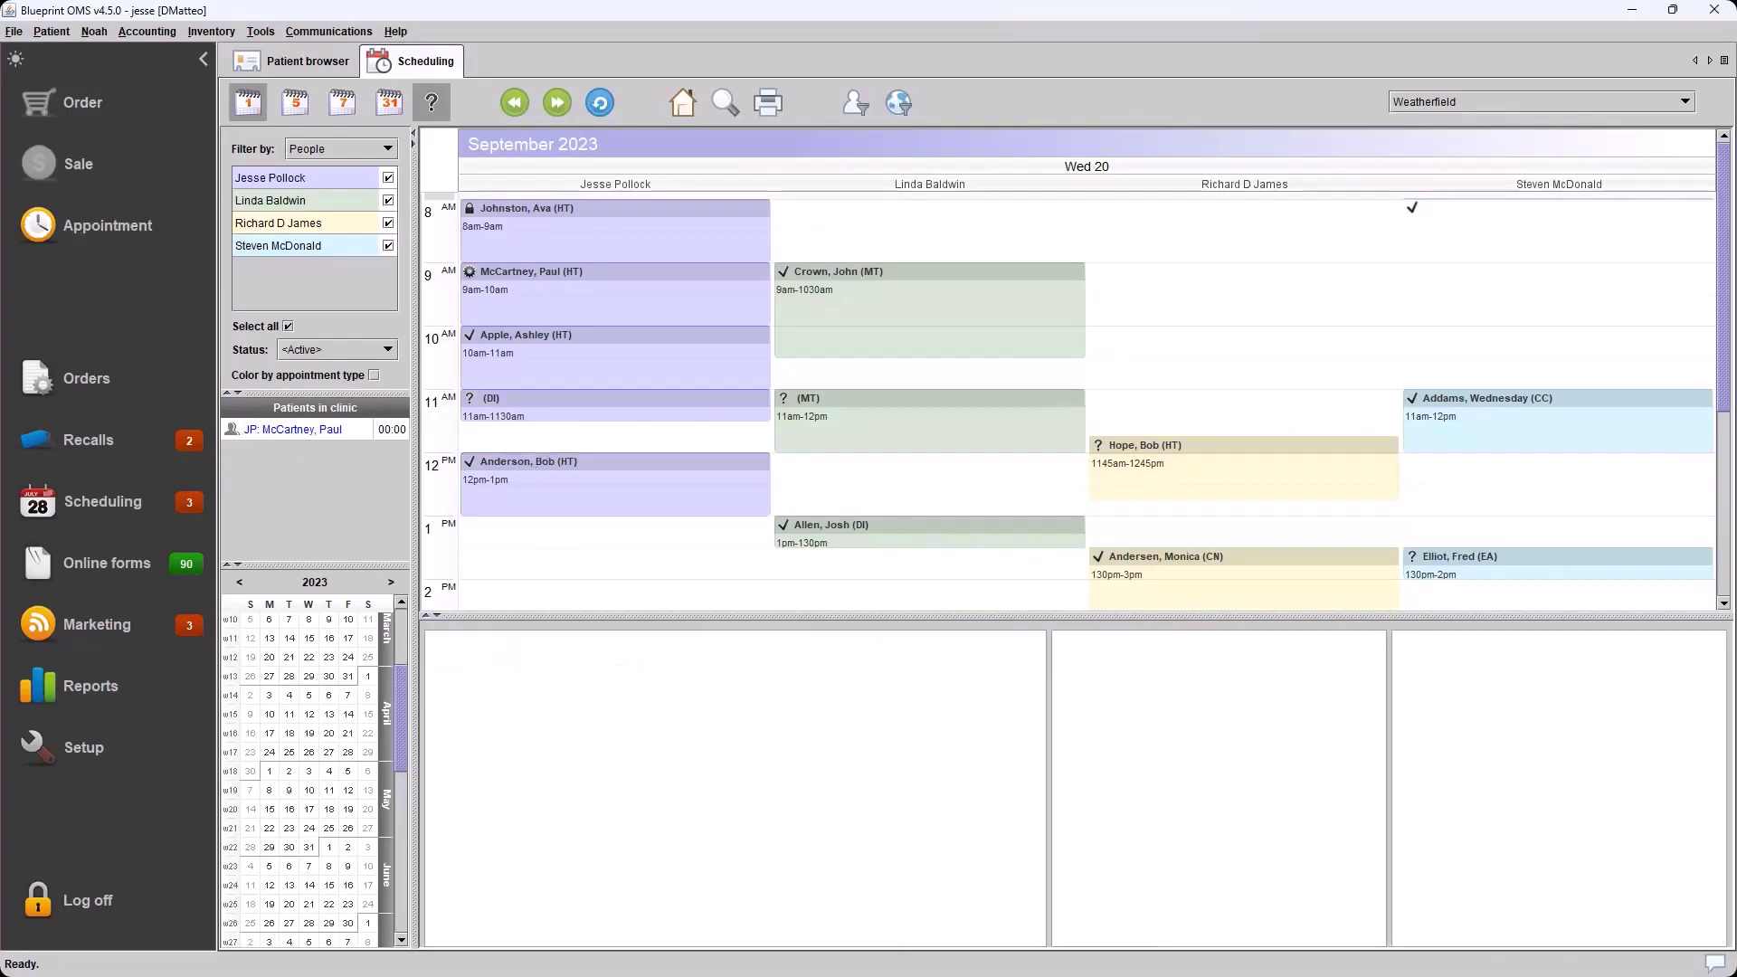
click(548, 333)
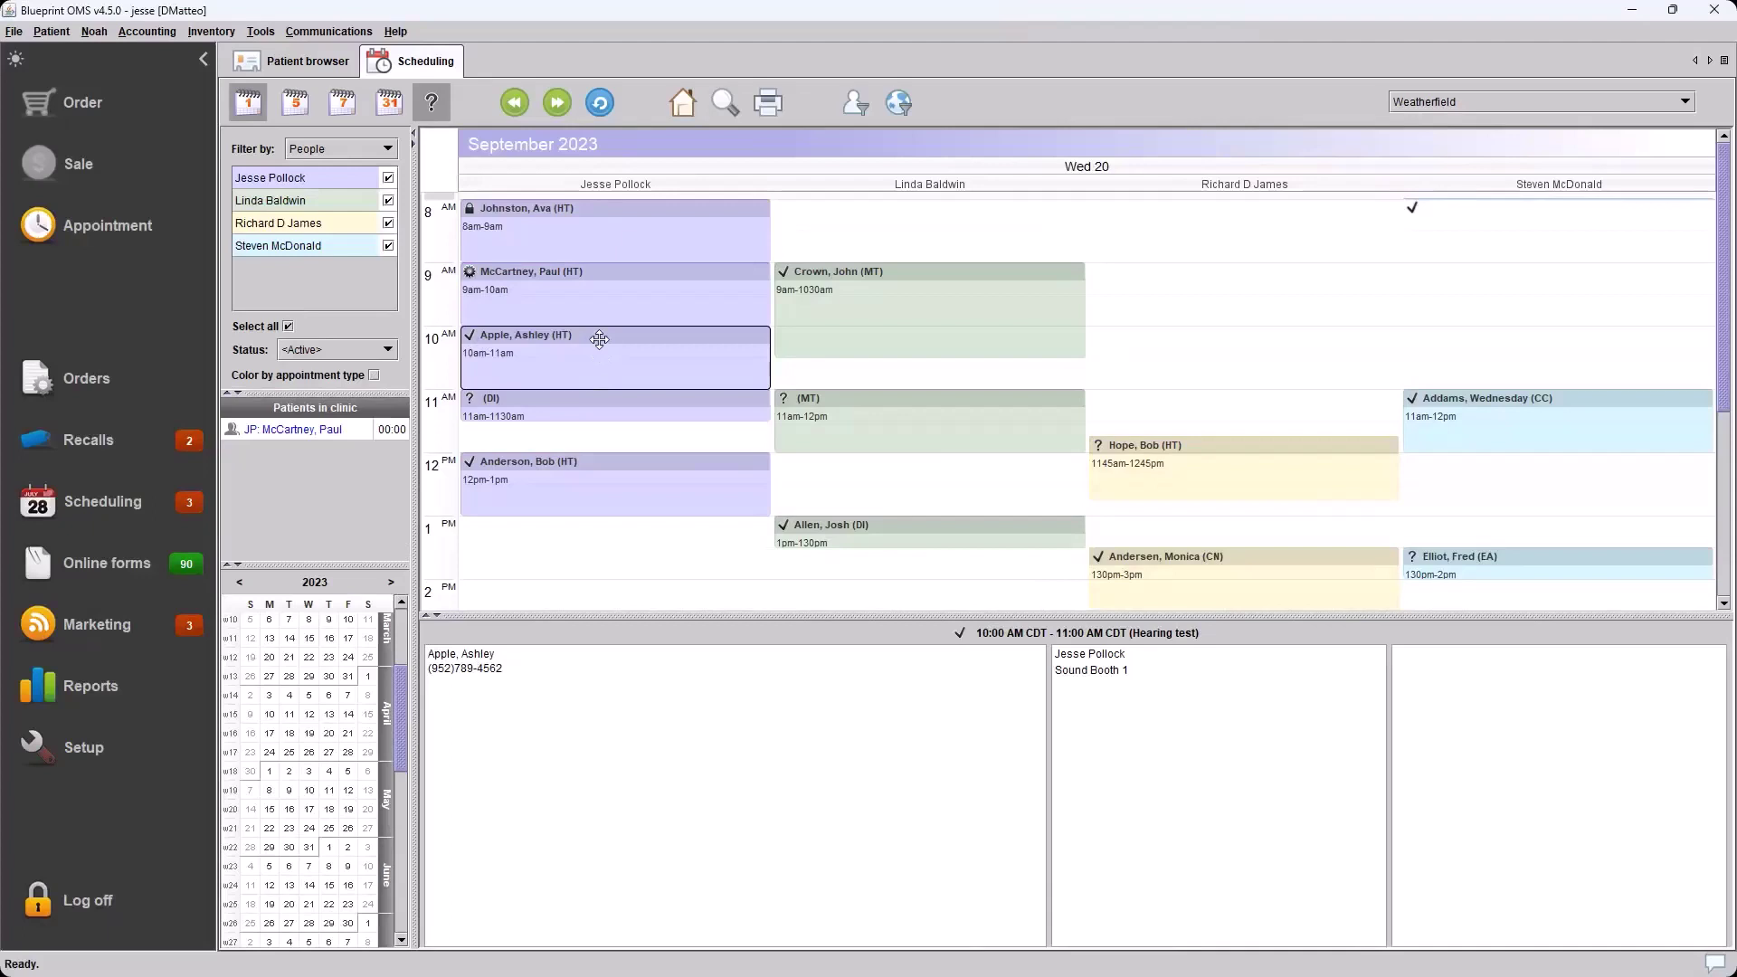
Mark the 10 AM hearing-test appointment Arrived from its context menu
right_click(600, 340)
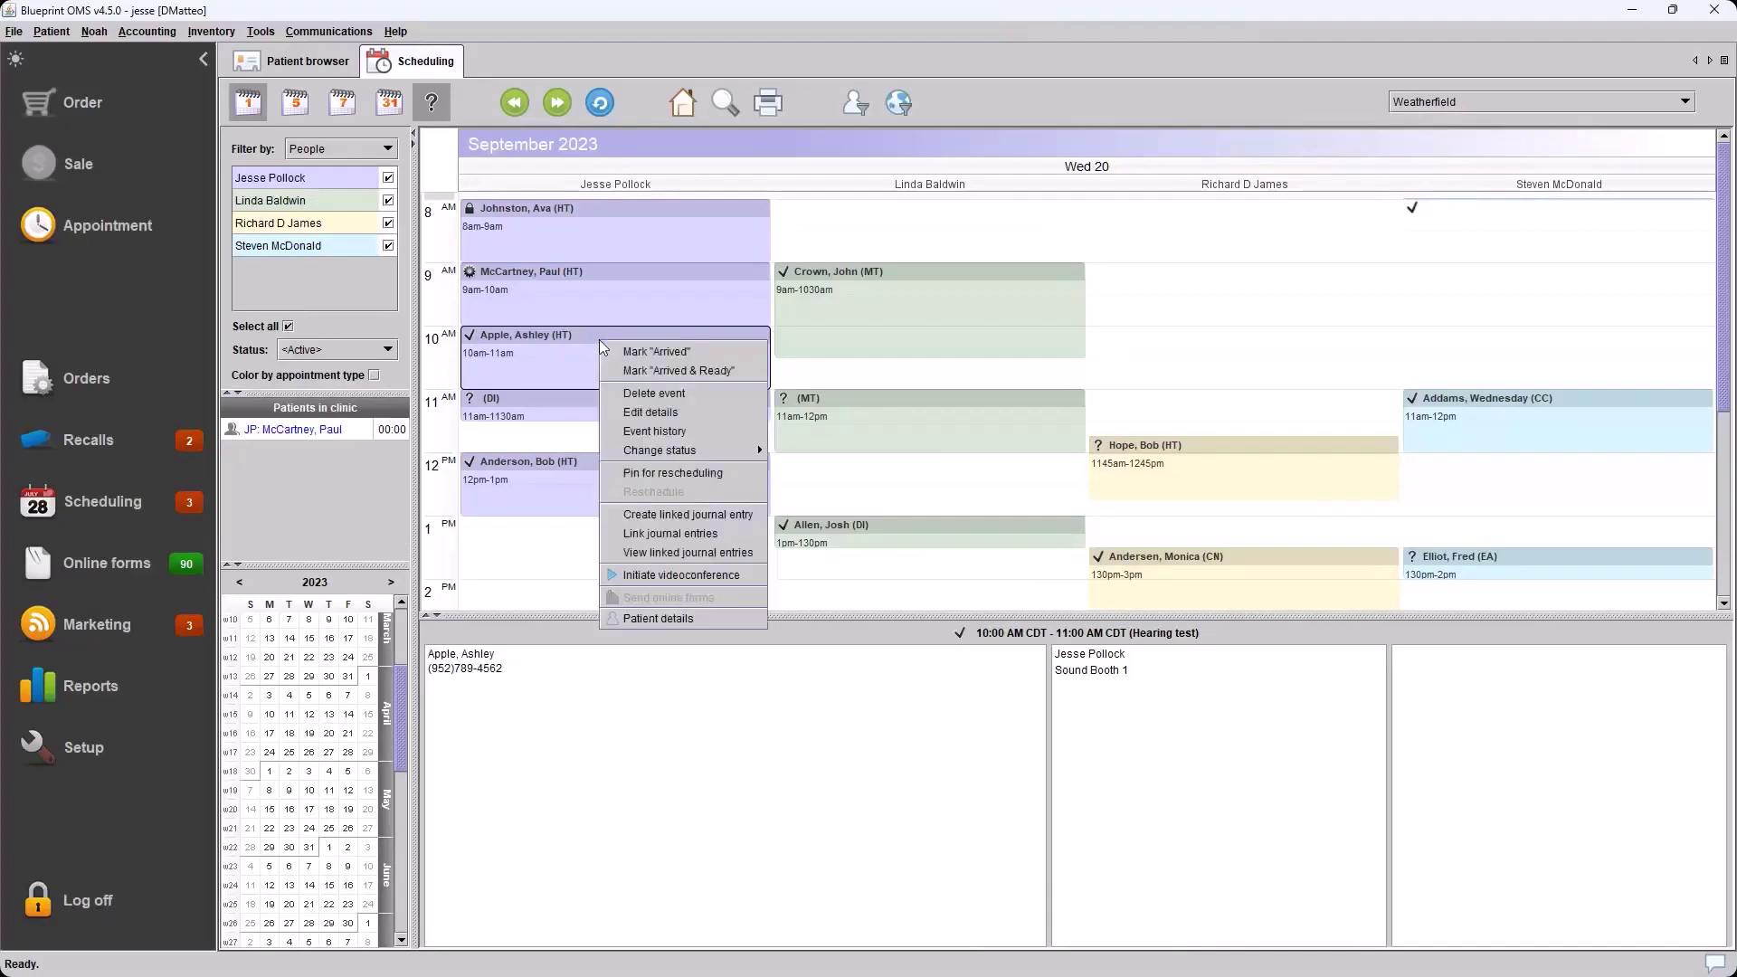
click(658, 353)
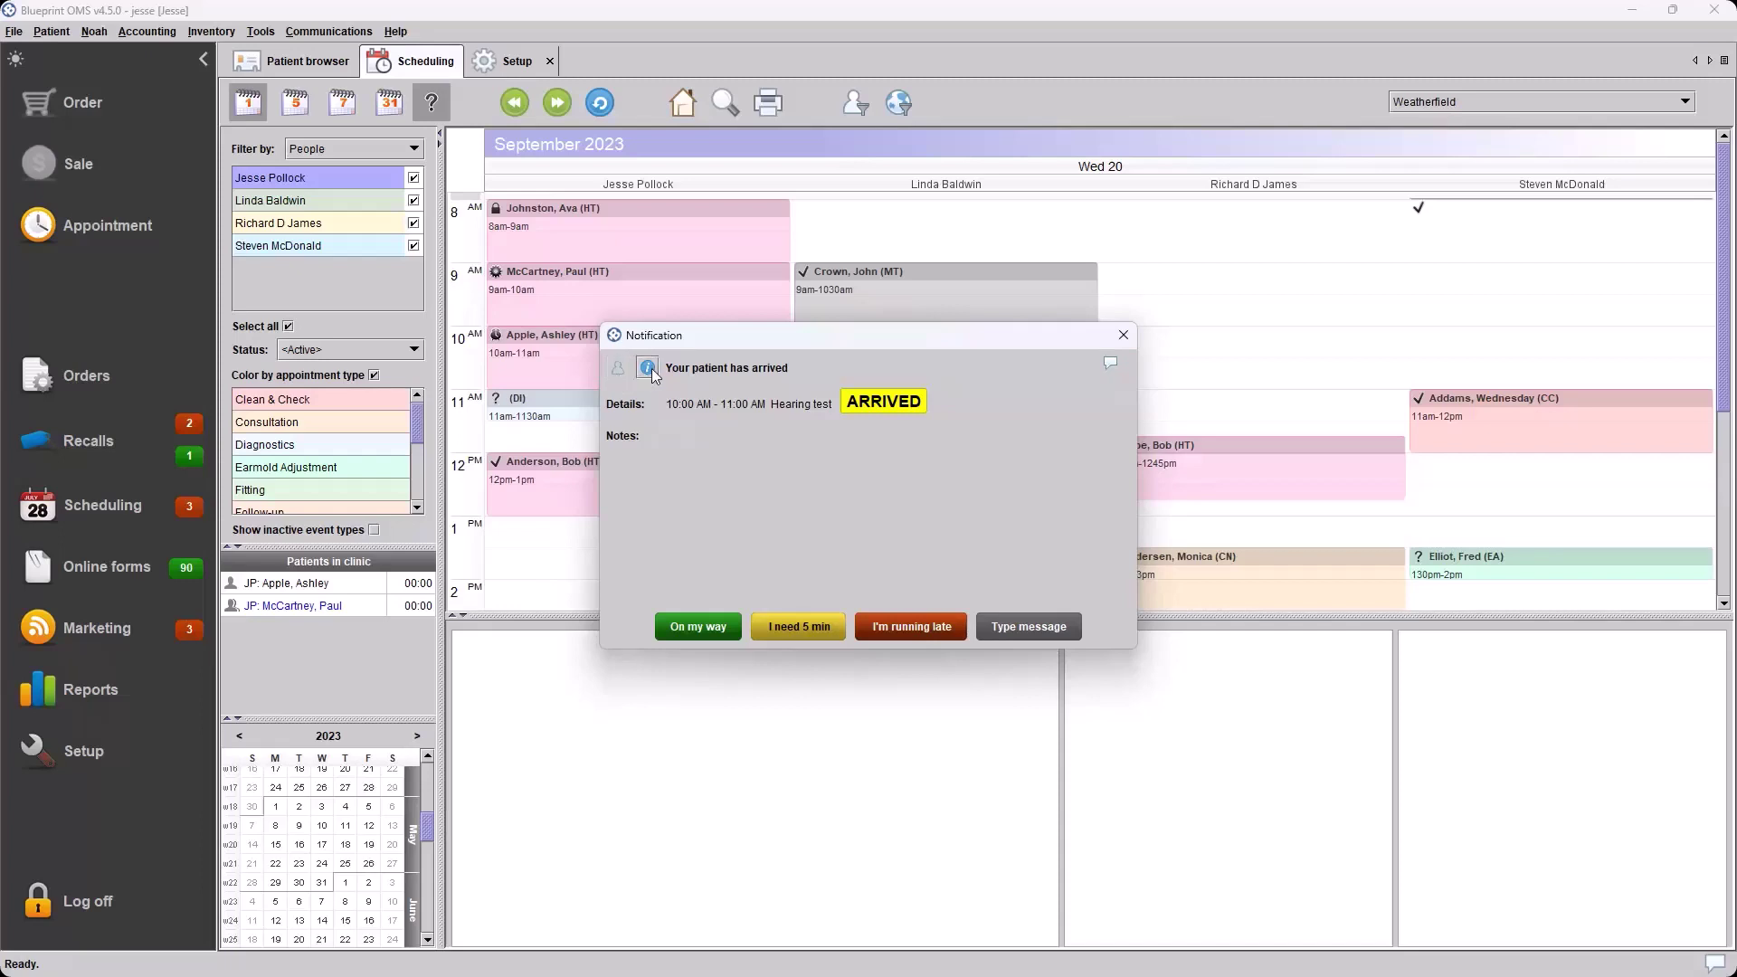
Toggle the arrival pop-up's patient details on and off, then open the 10 AM patient's record
click(653, 372)
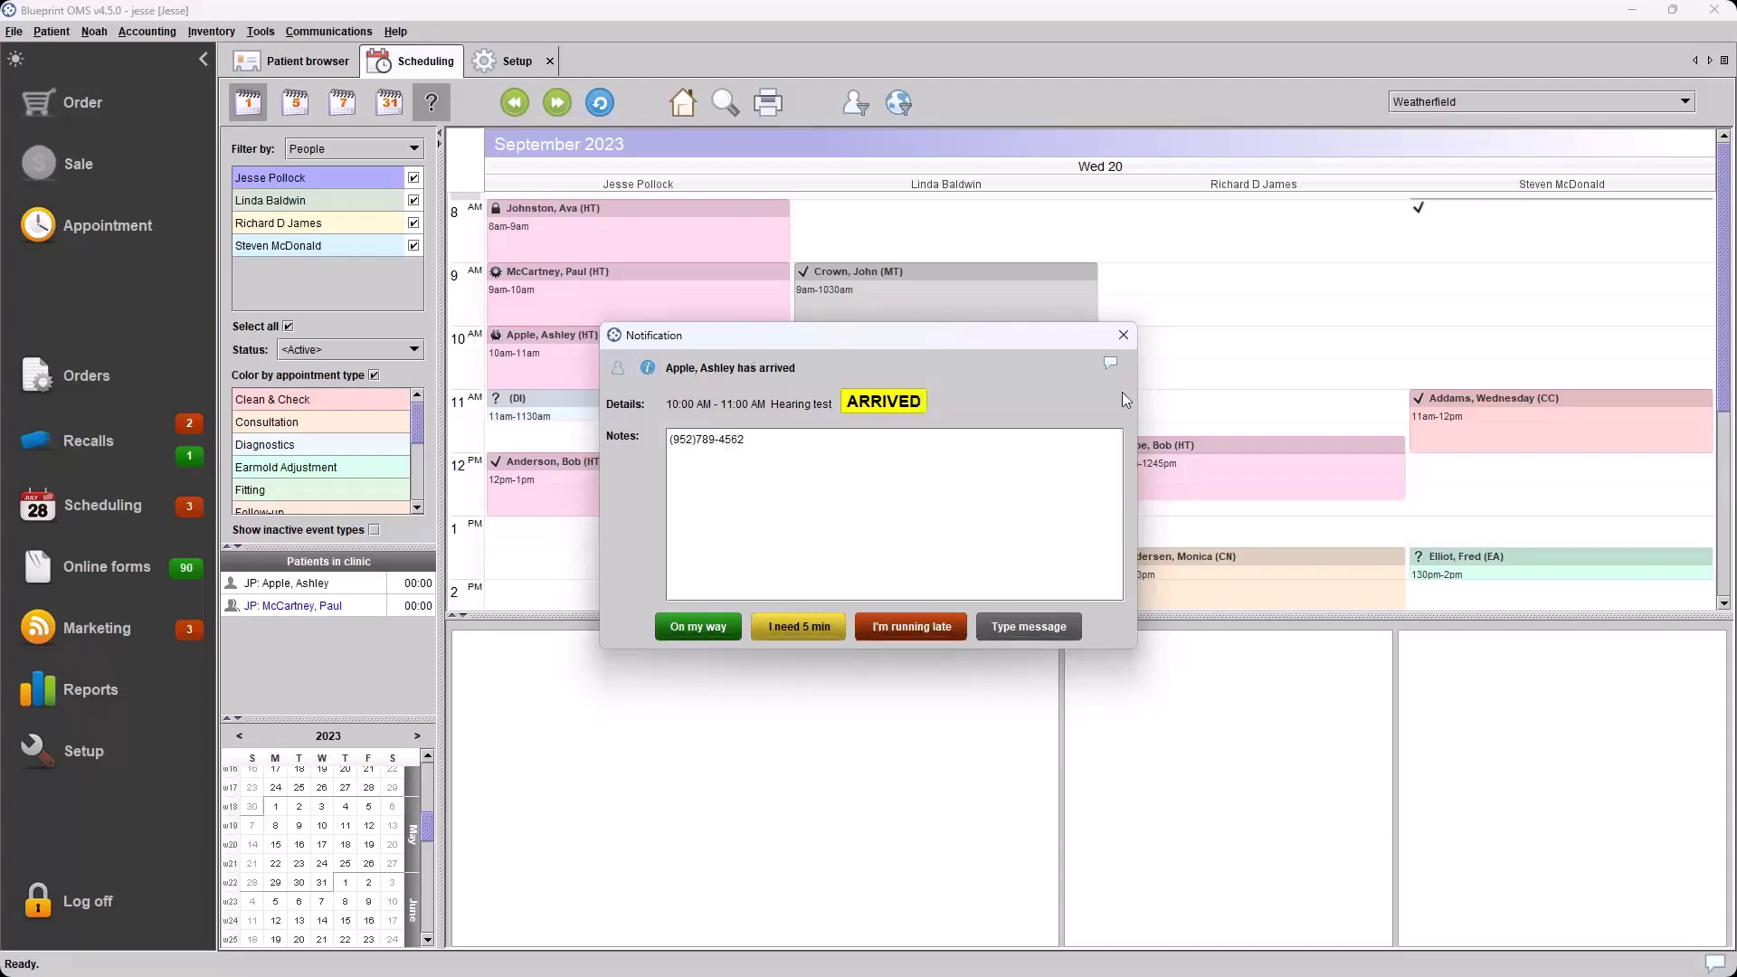
click(650, 367)
click(655, 367)
click(655, 367)
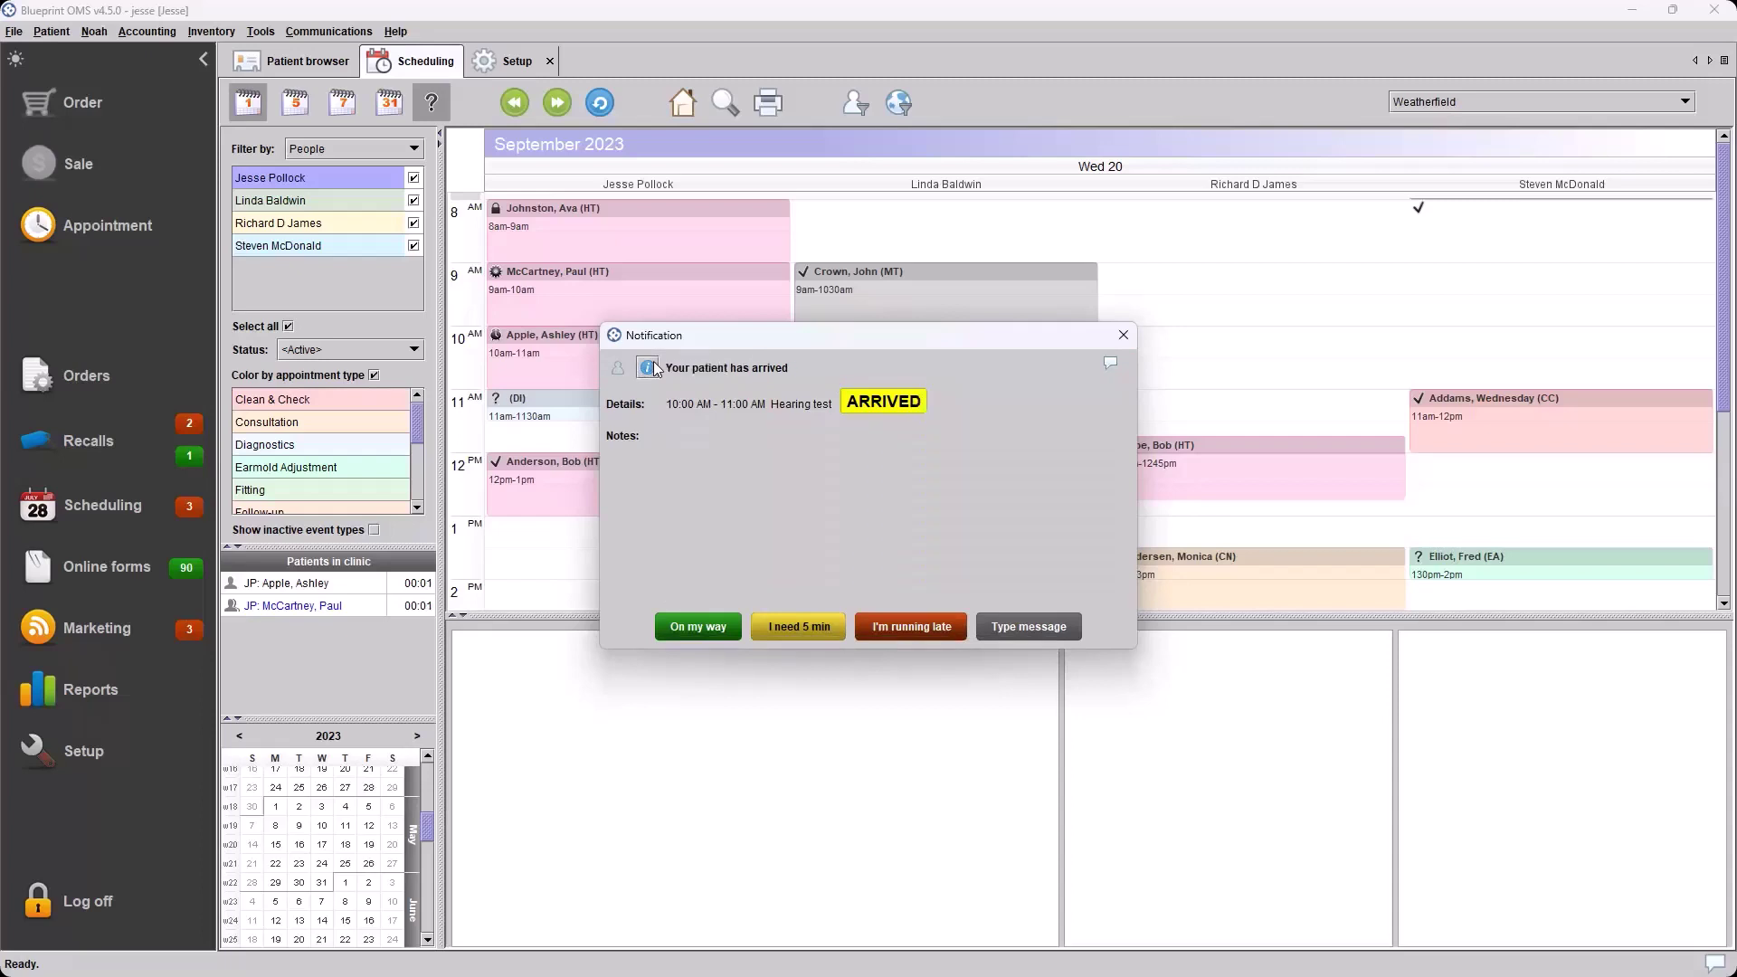
click(650, 369)
click(620, 369)
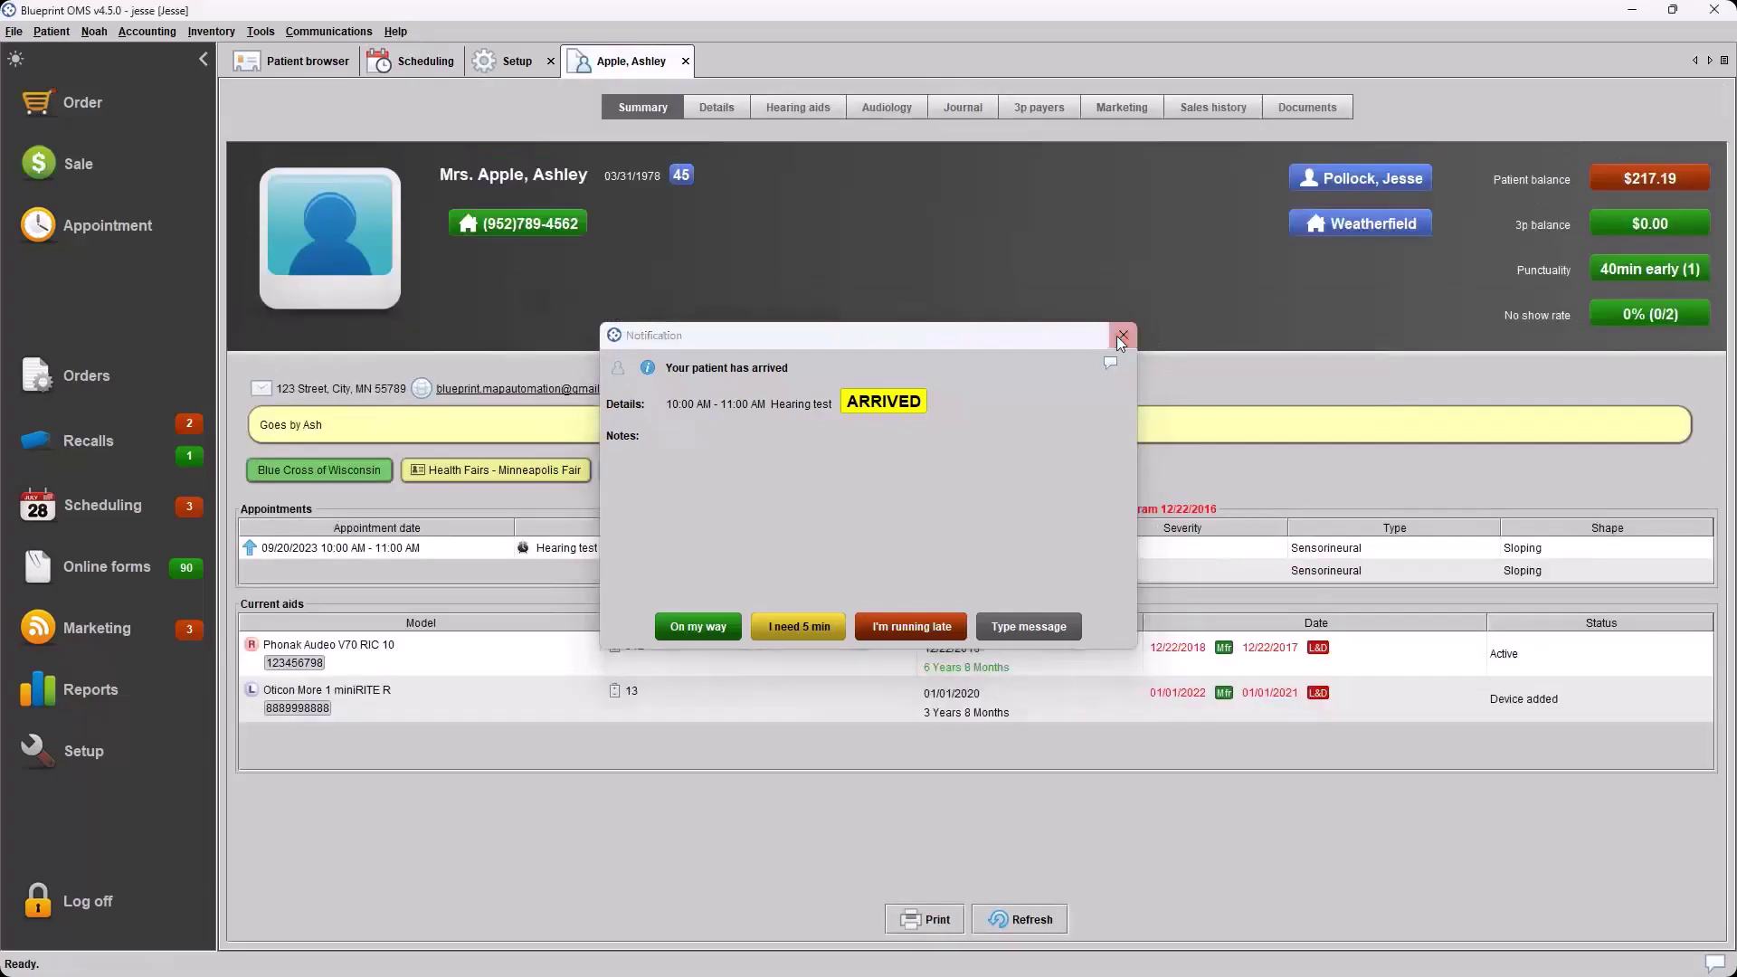
Dismiss the arrival notification, close the patient record tab, and reselect the 10 AM appointment
click(1121, 337)
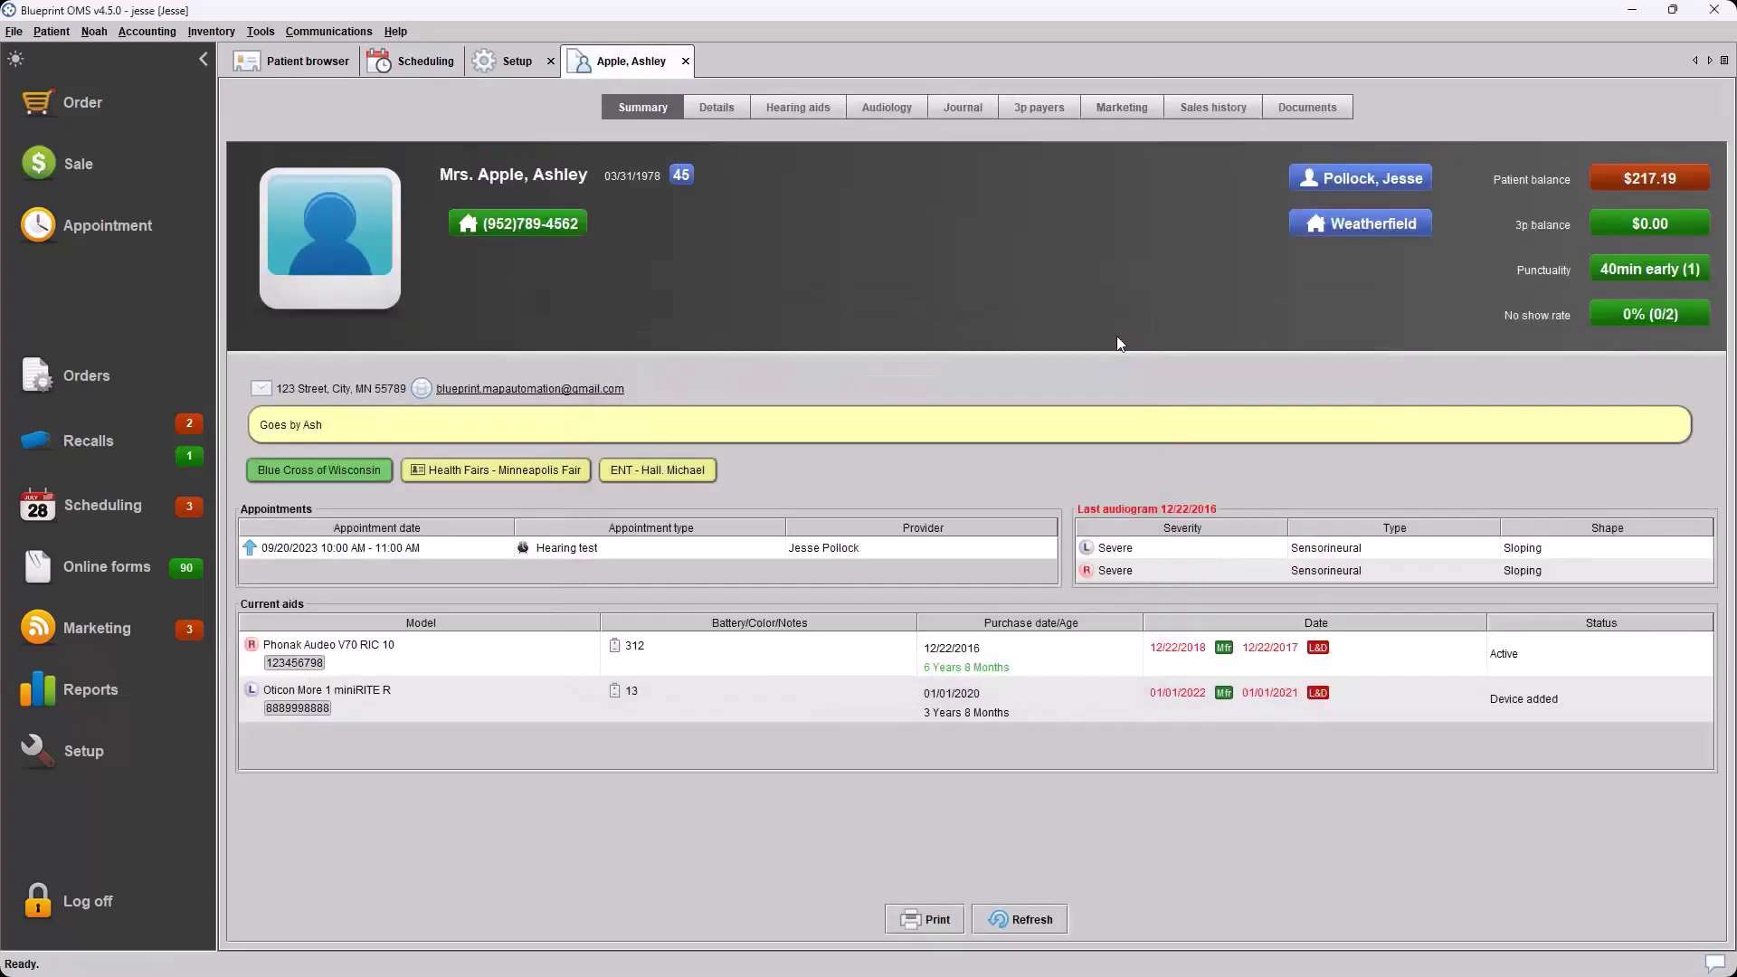
click(686, 60)
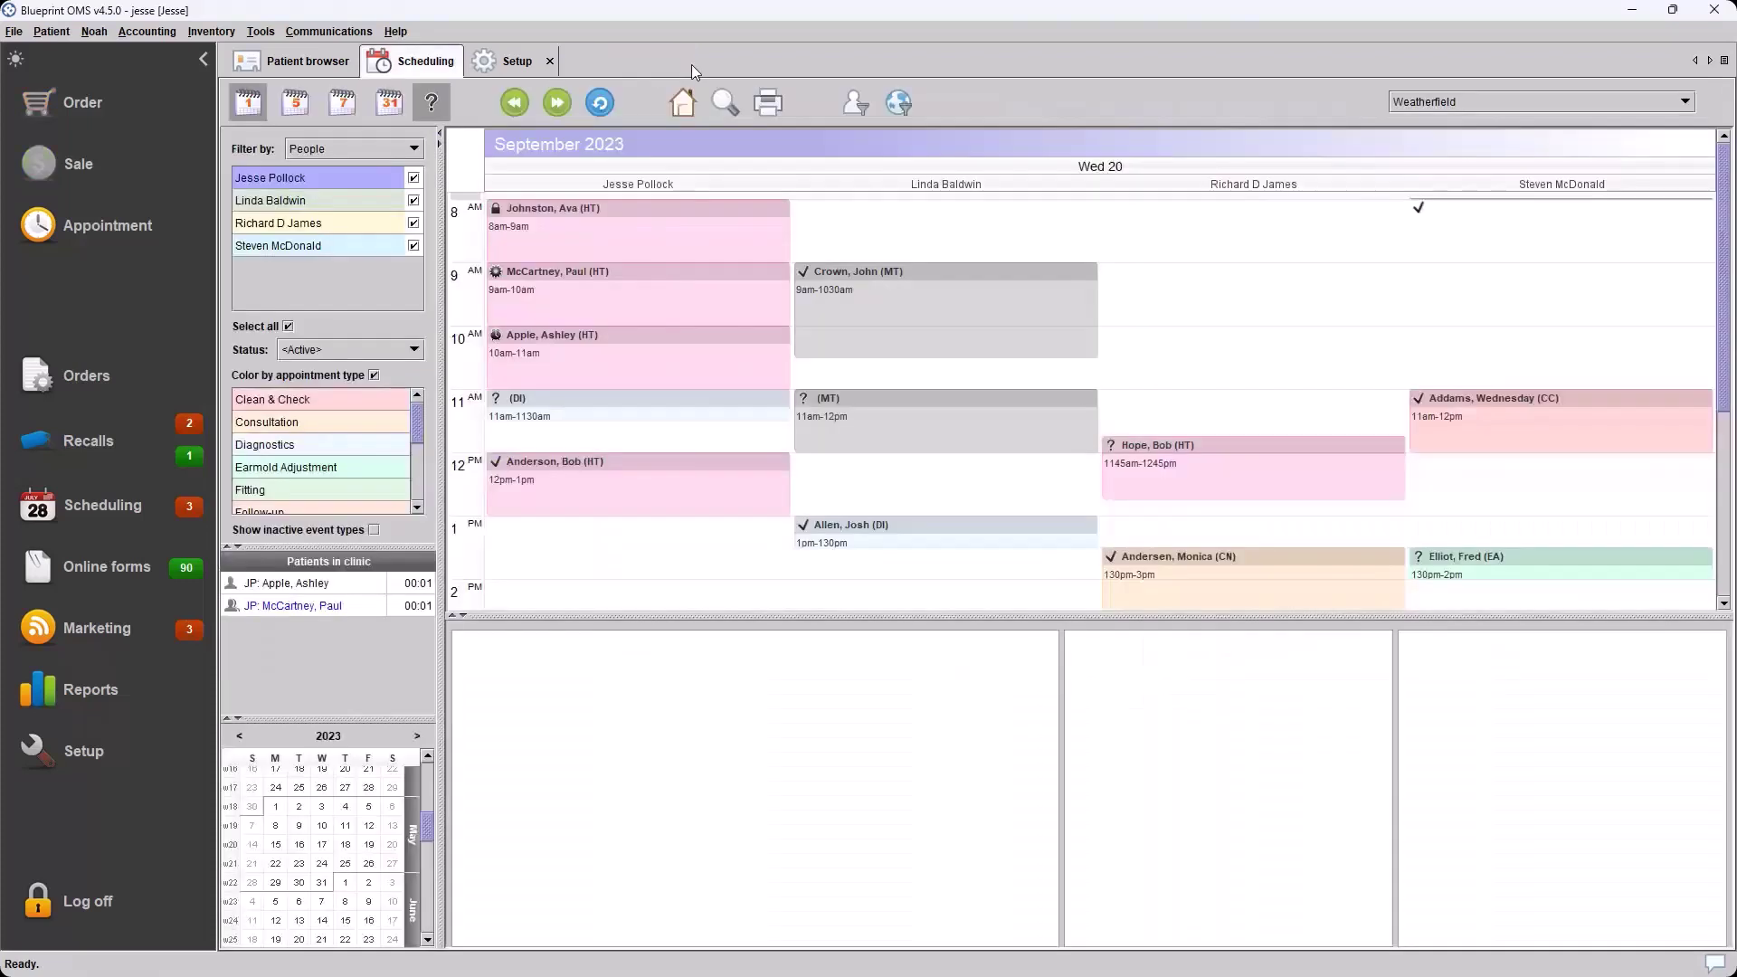
click(655, 378)
In File > Preferences, keep Patient arrival notification on Smart and save
click(18, 35)
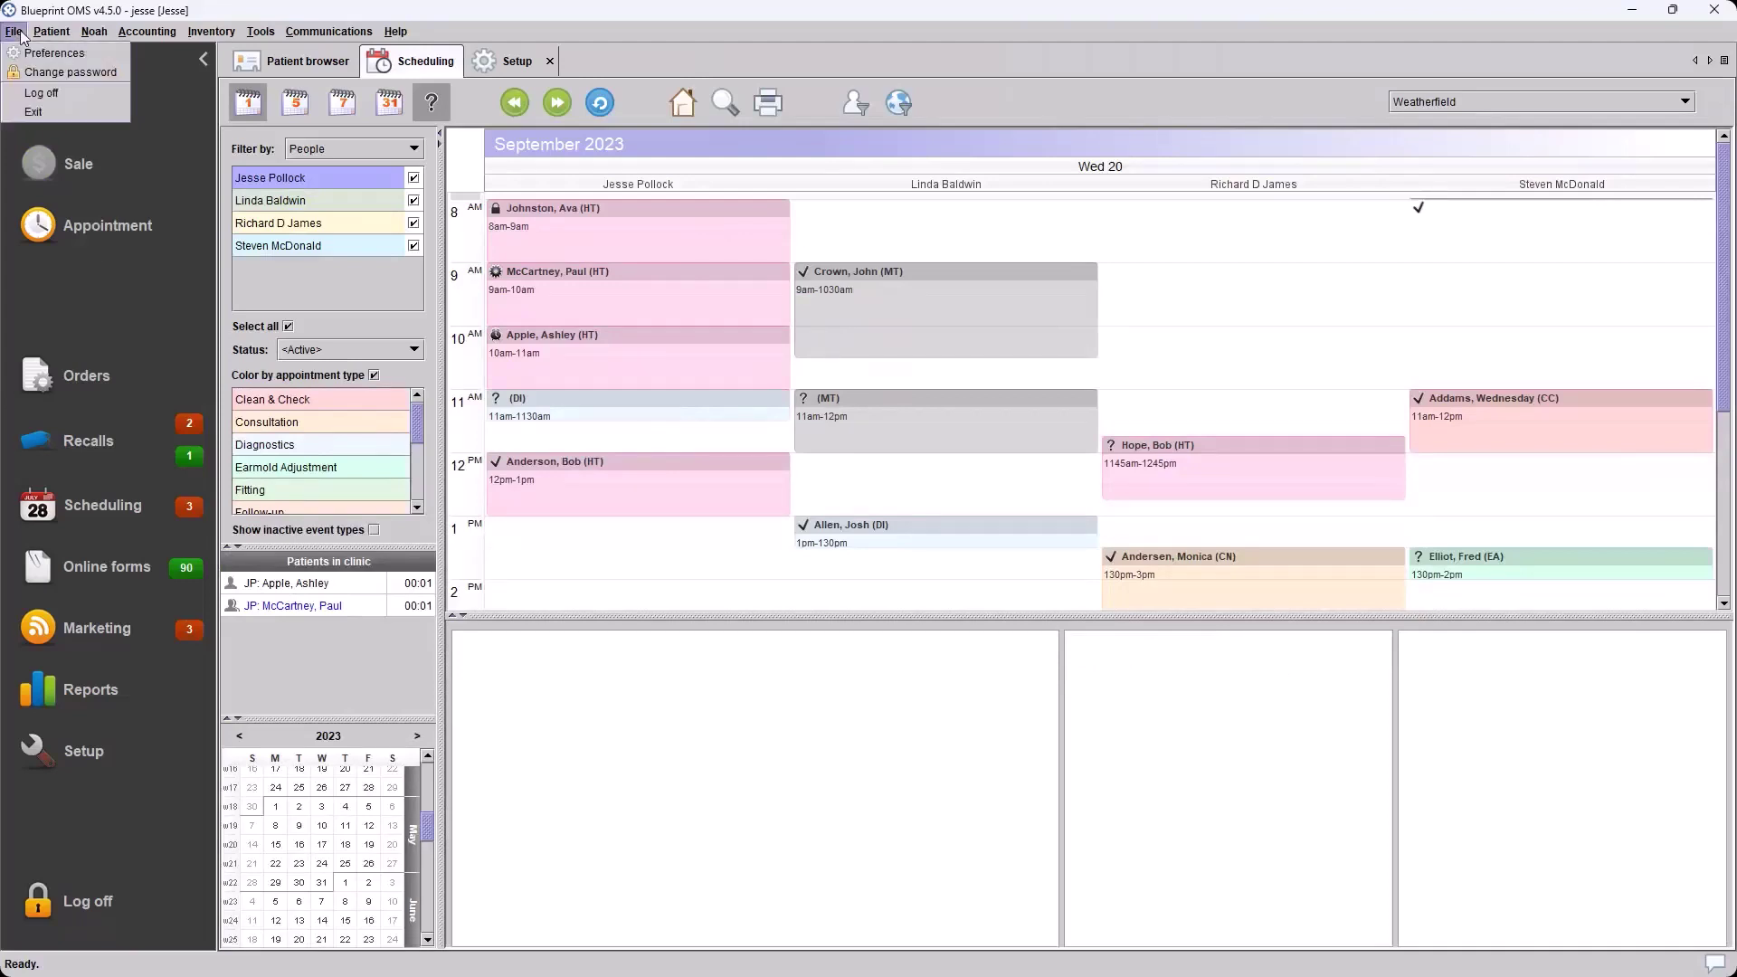
click(29, 52)
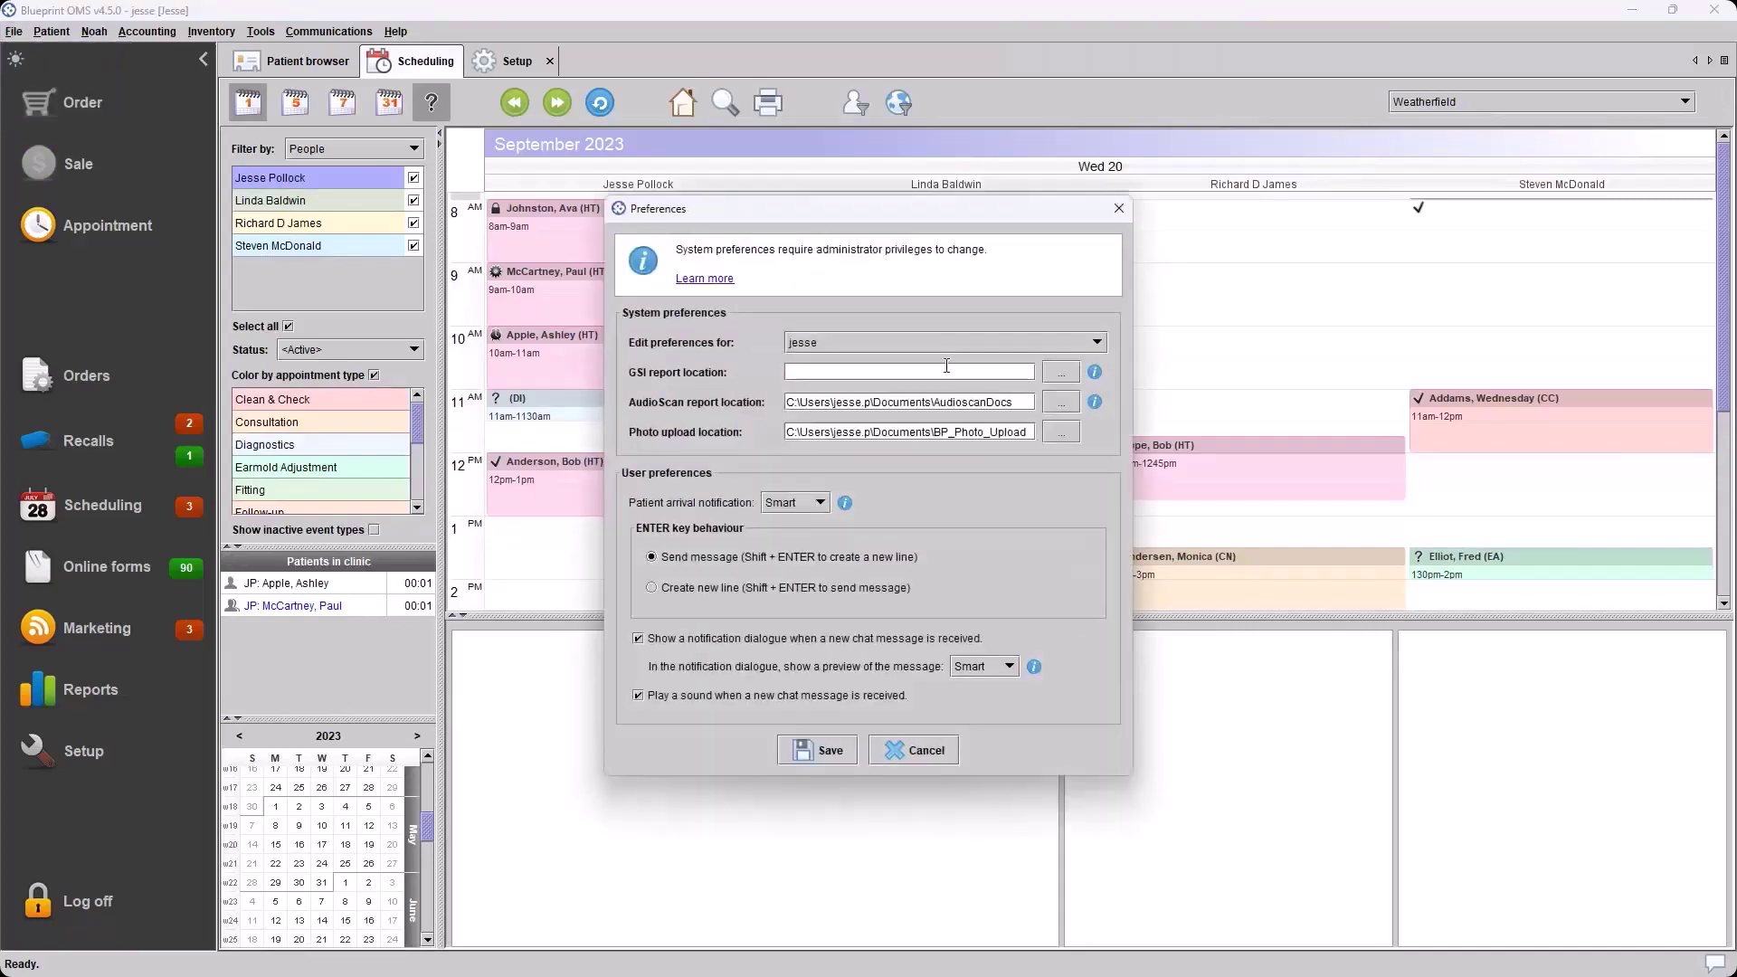
click(822, 505)
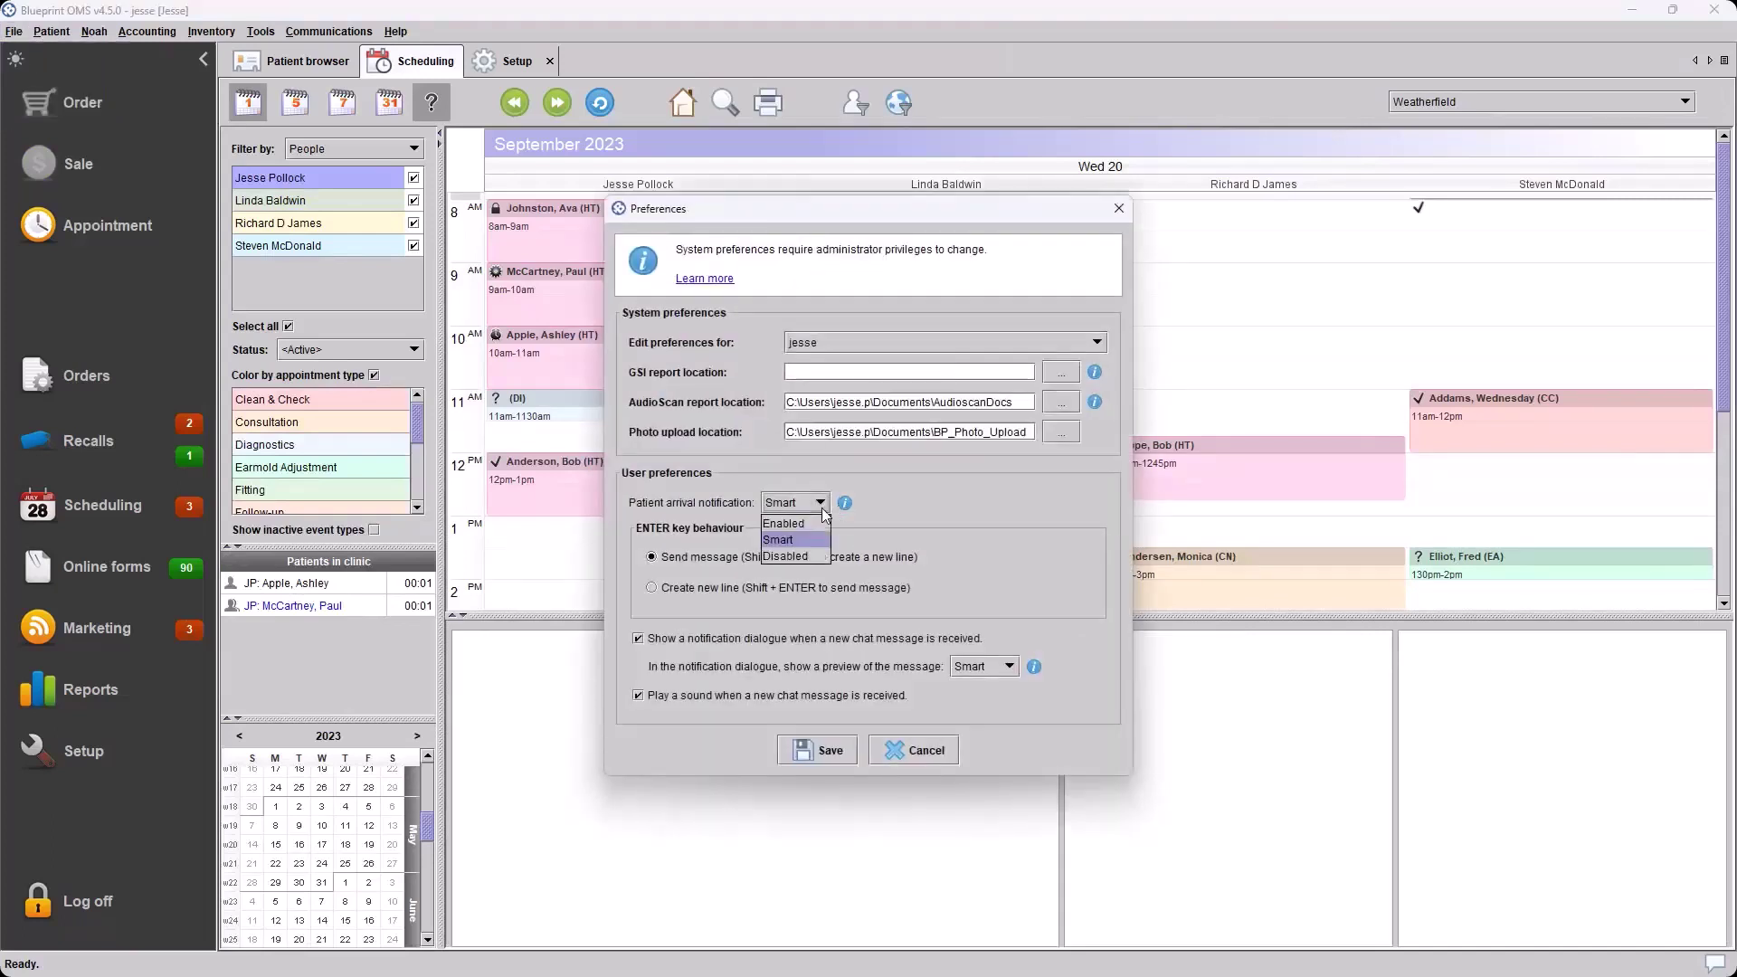
click(1046, 464)
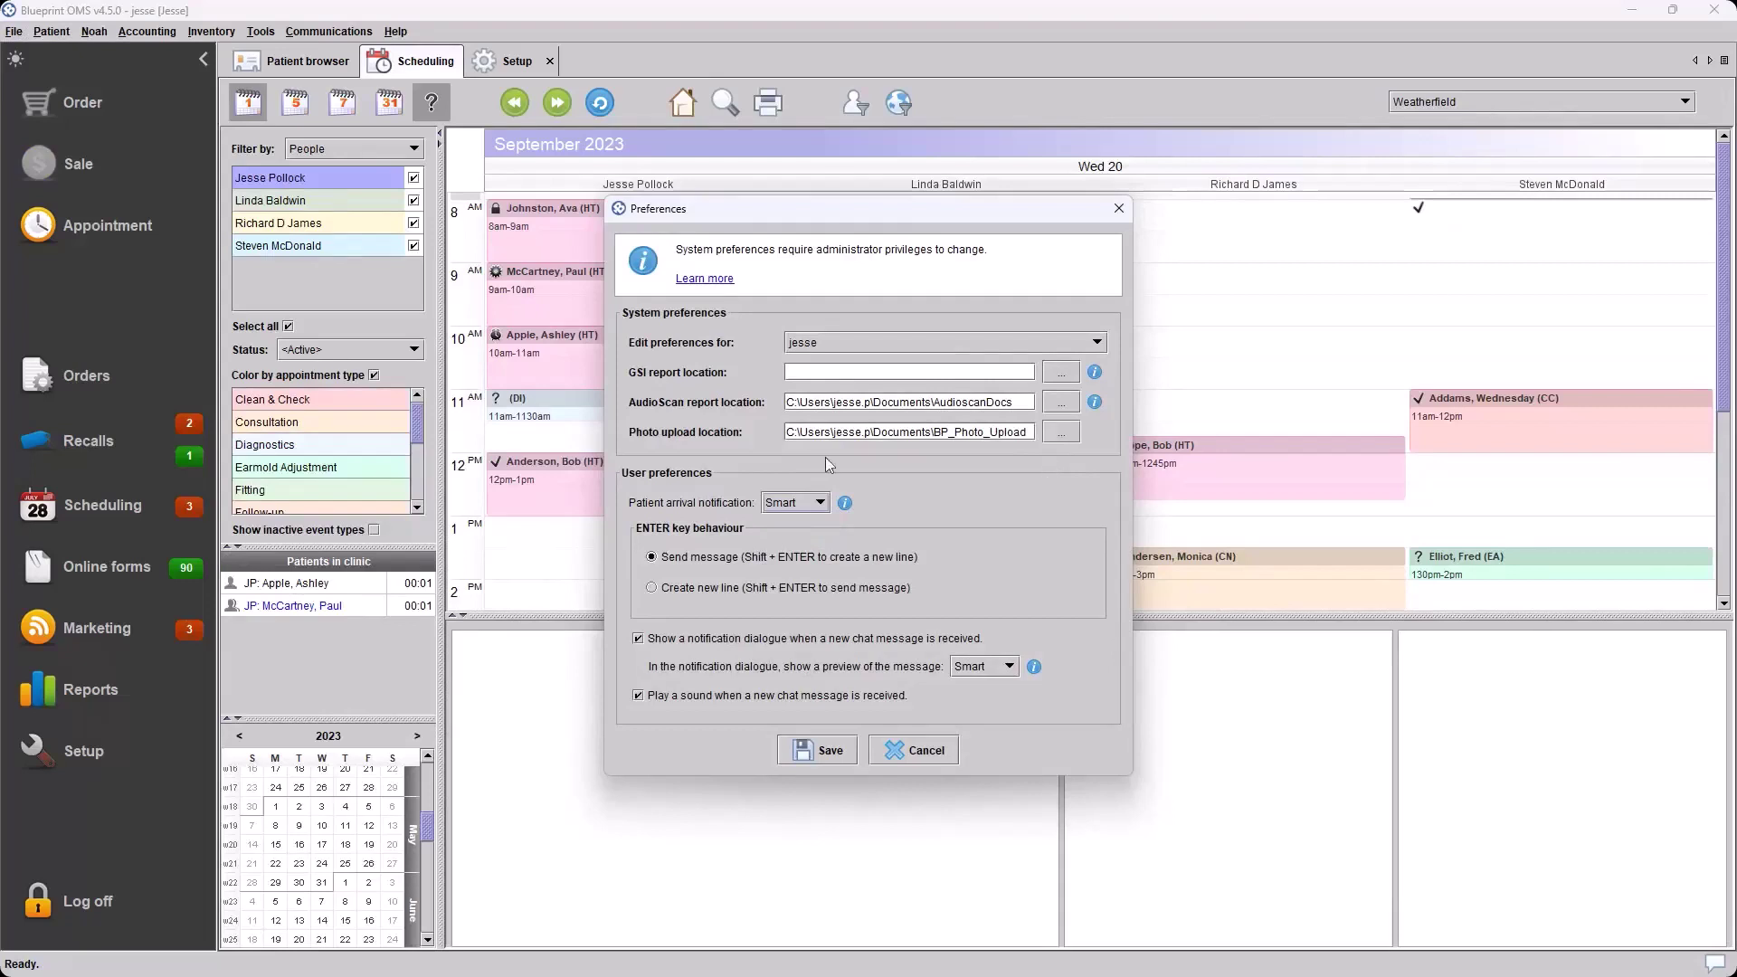
click(819, 504)
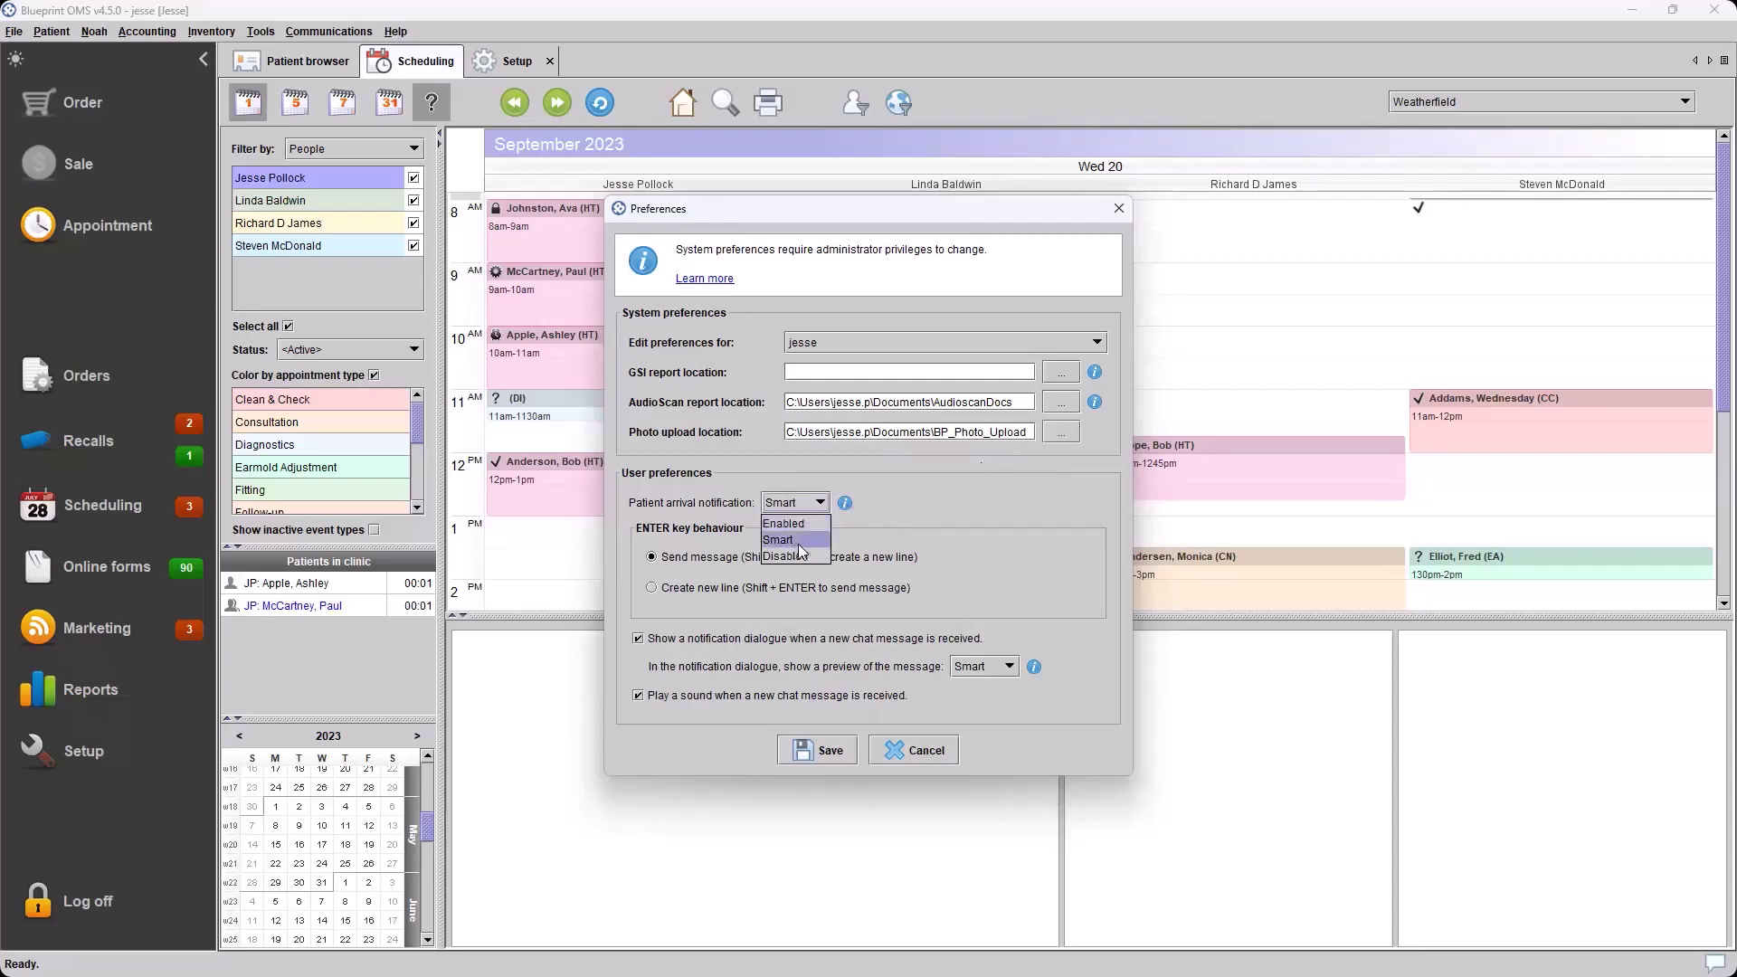
click(979, 470)
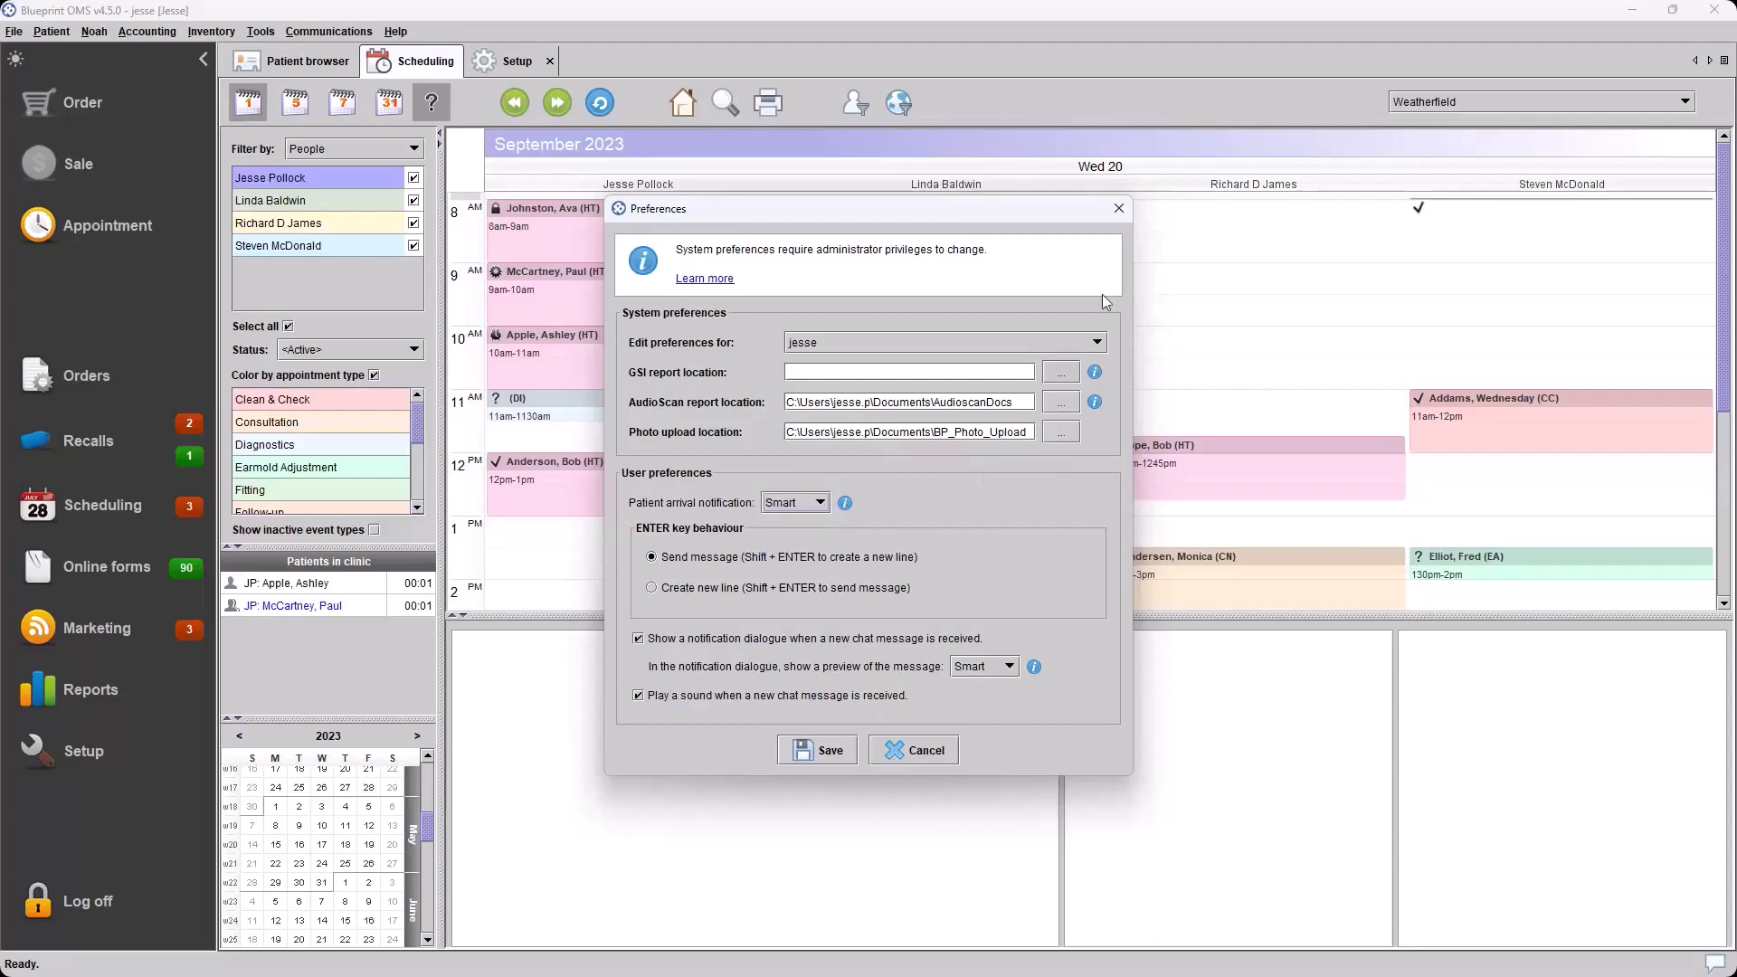
click(1118, 209)
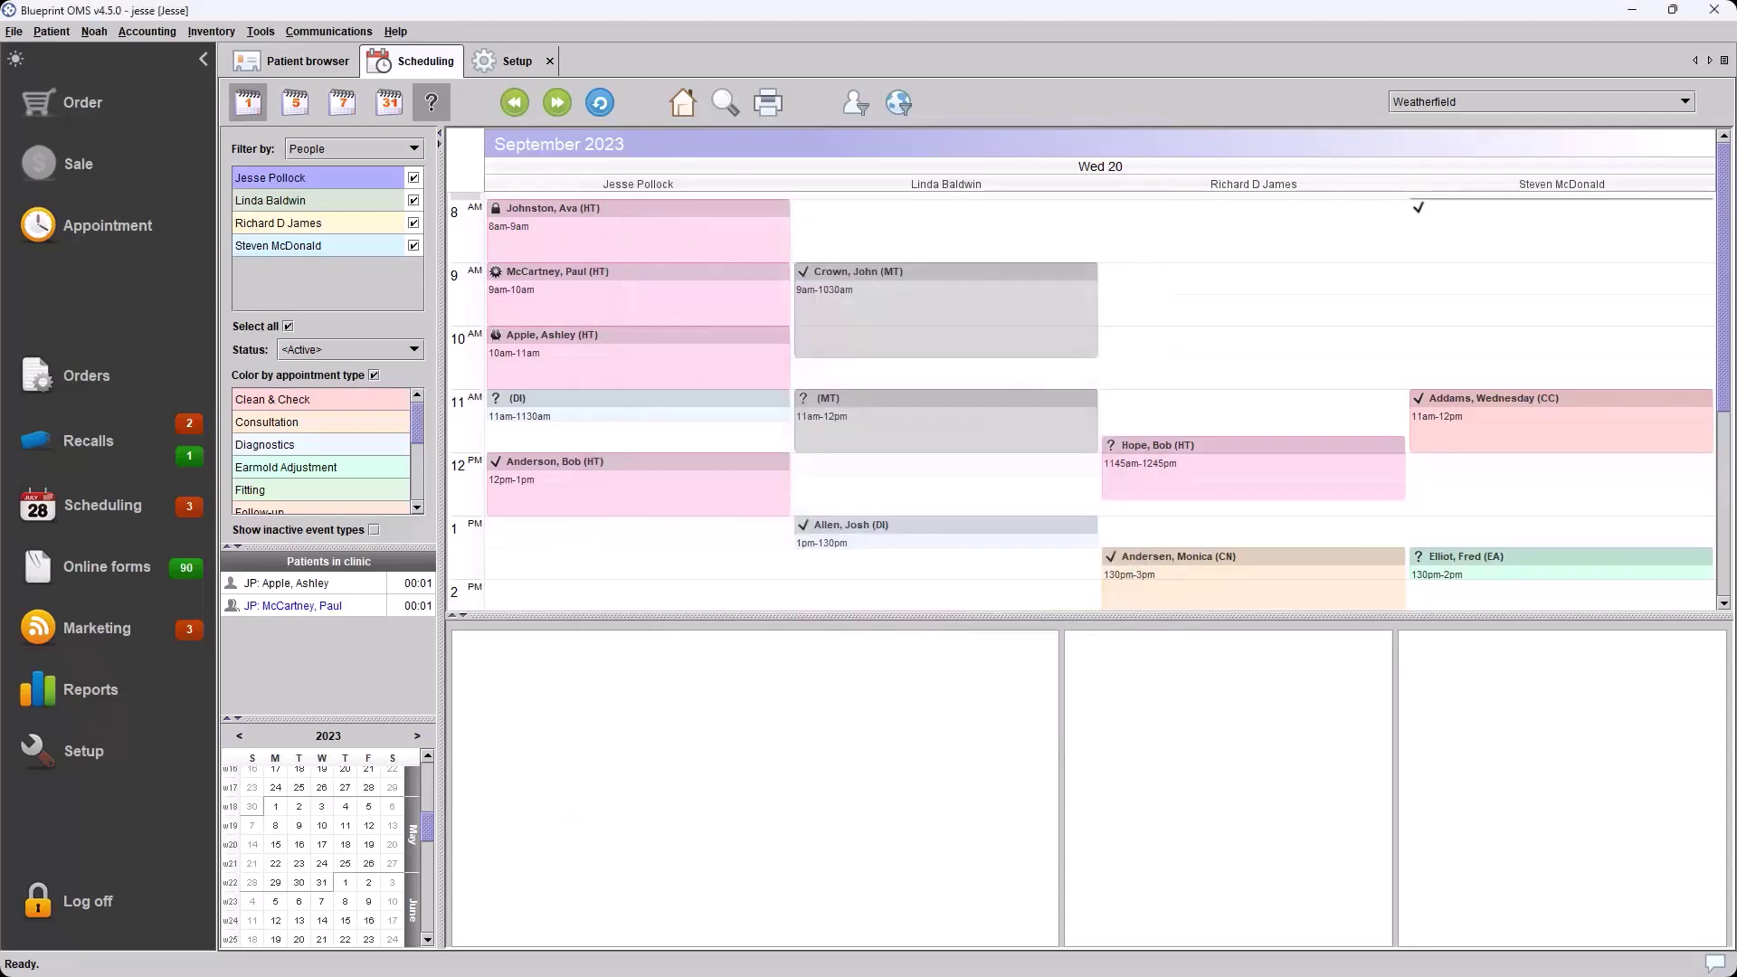
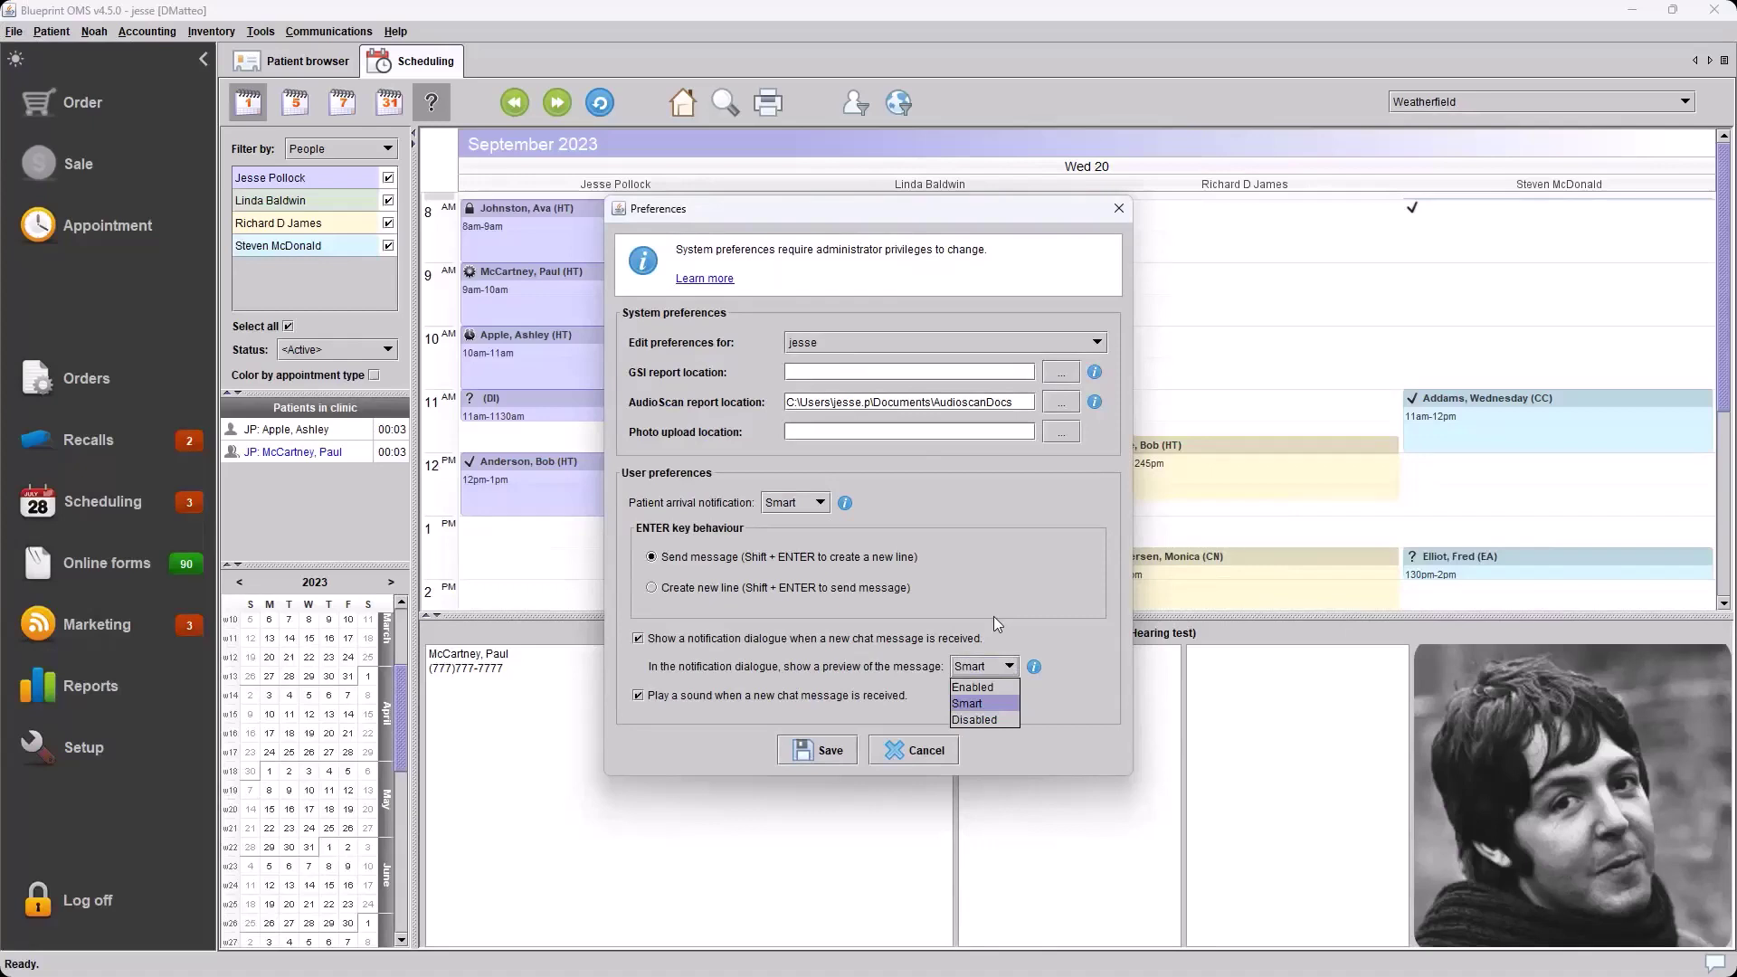
Dismiss the message preview dropdown and close Preferences without saving
click(1118, 208)
click(1118, 208)
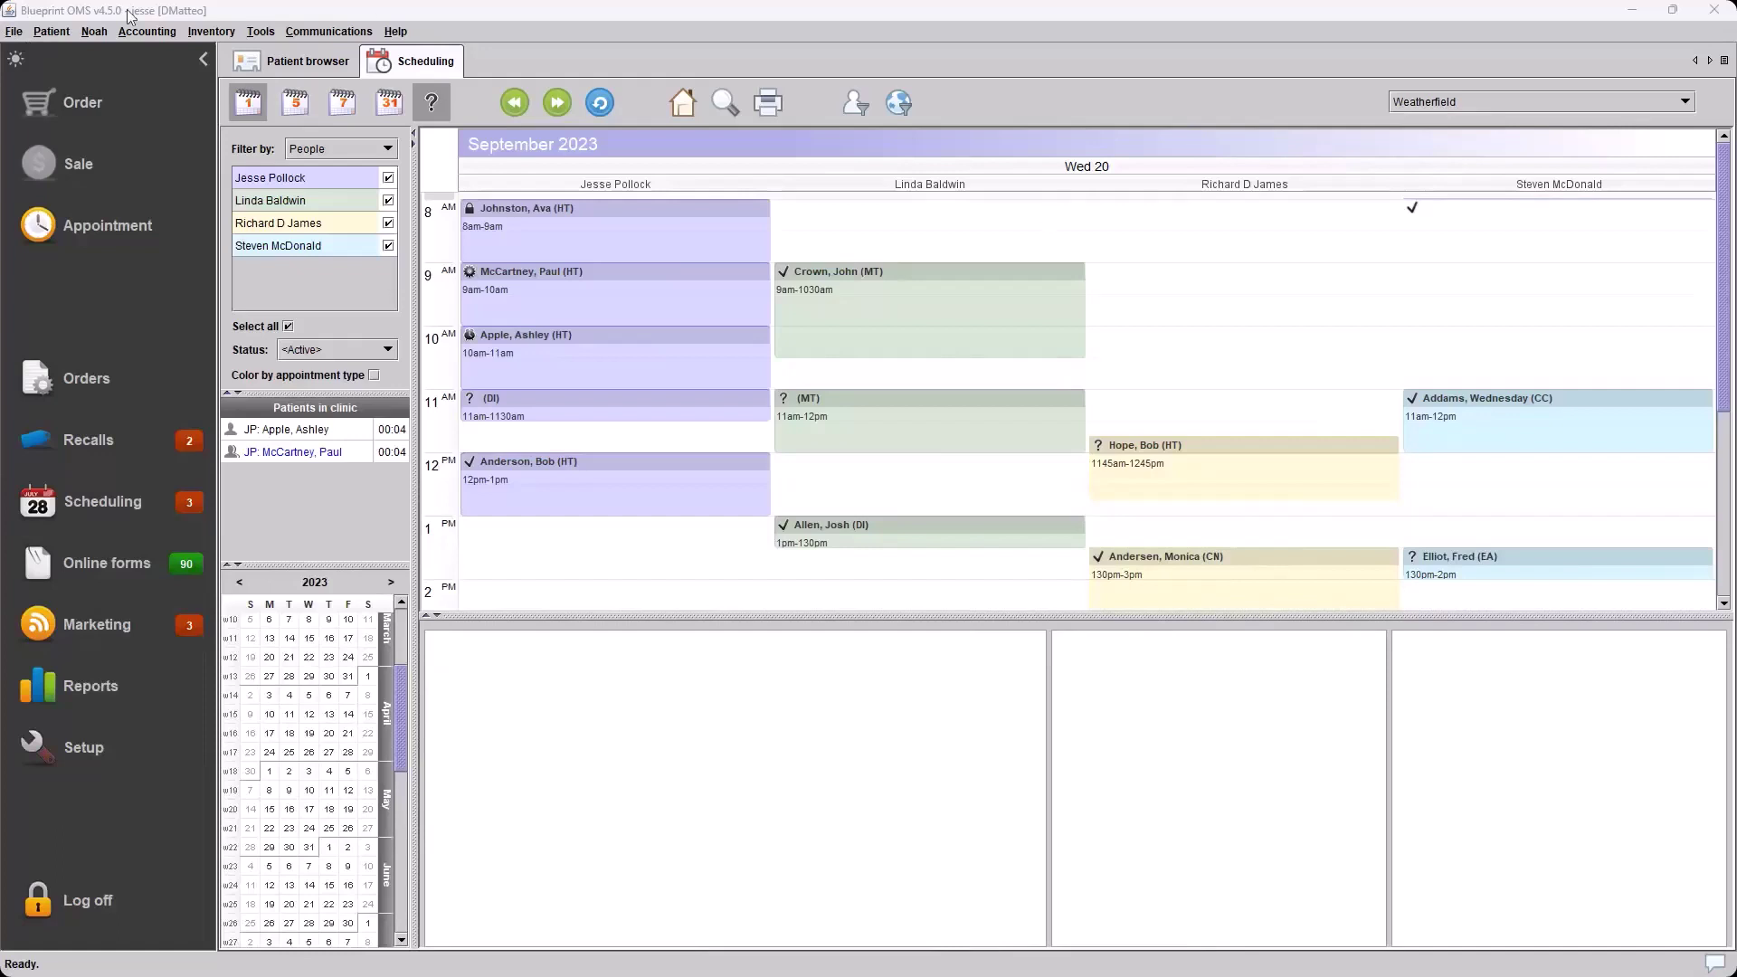
Briefly check the general application menu, then bring up the Noah integration menu
click(14, 31)
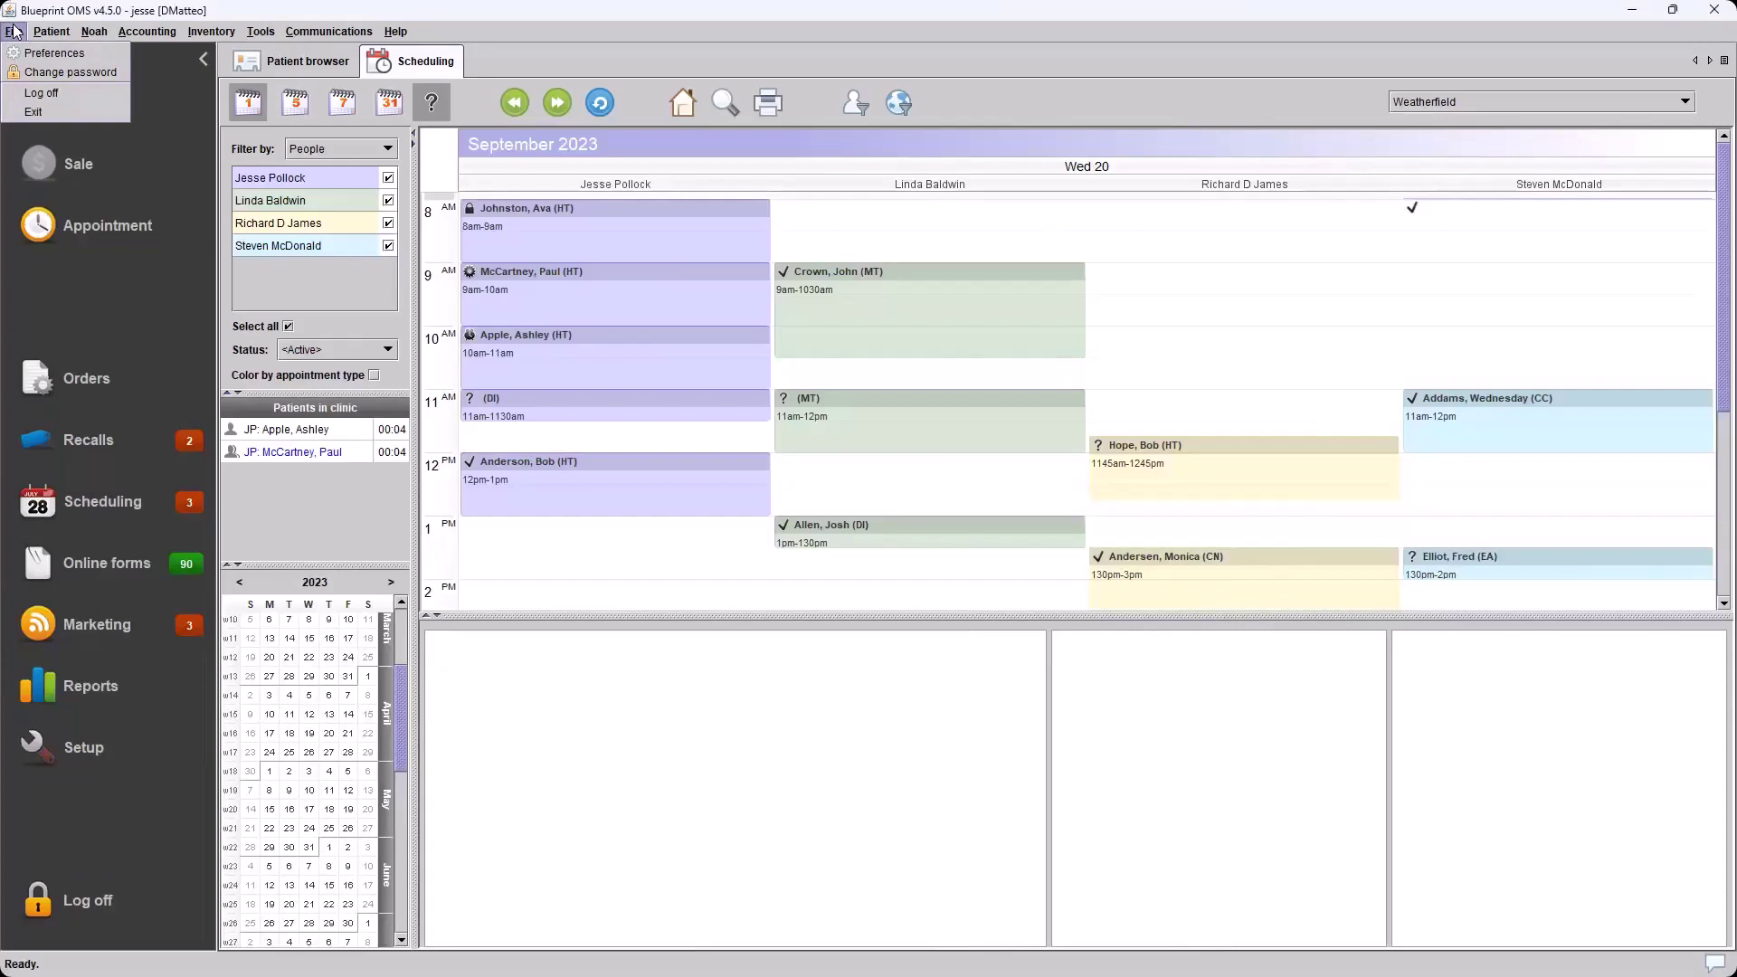
click(14, 32)
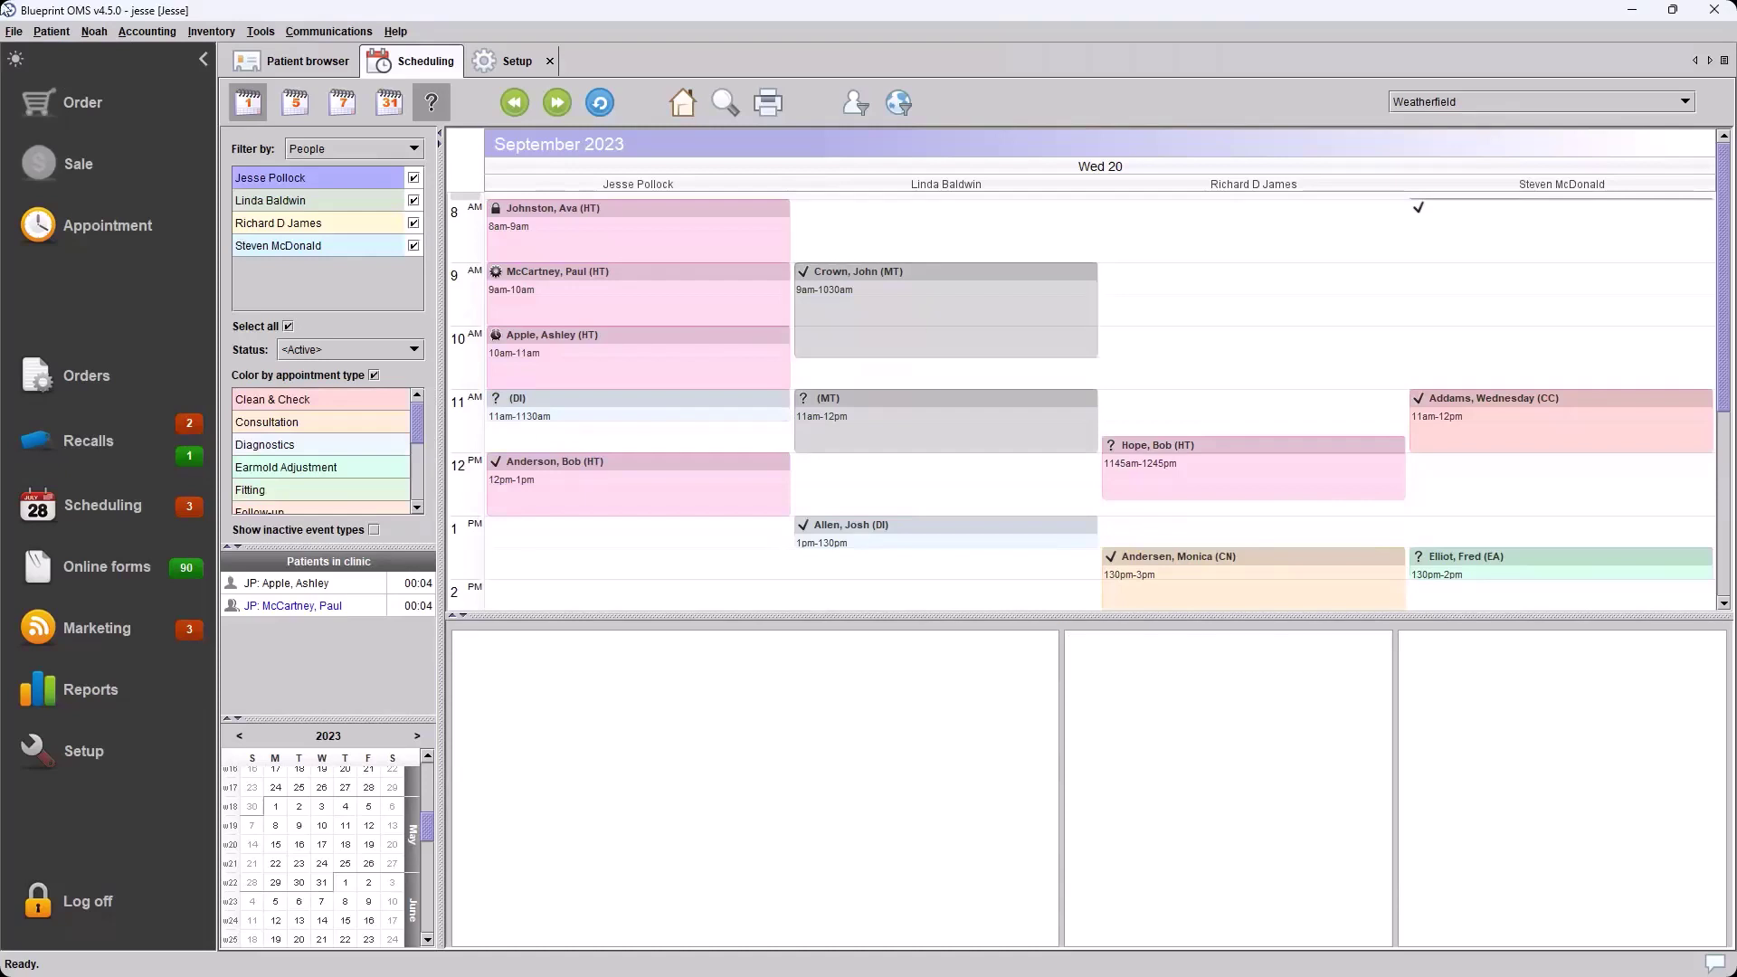
click(97, 36)
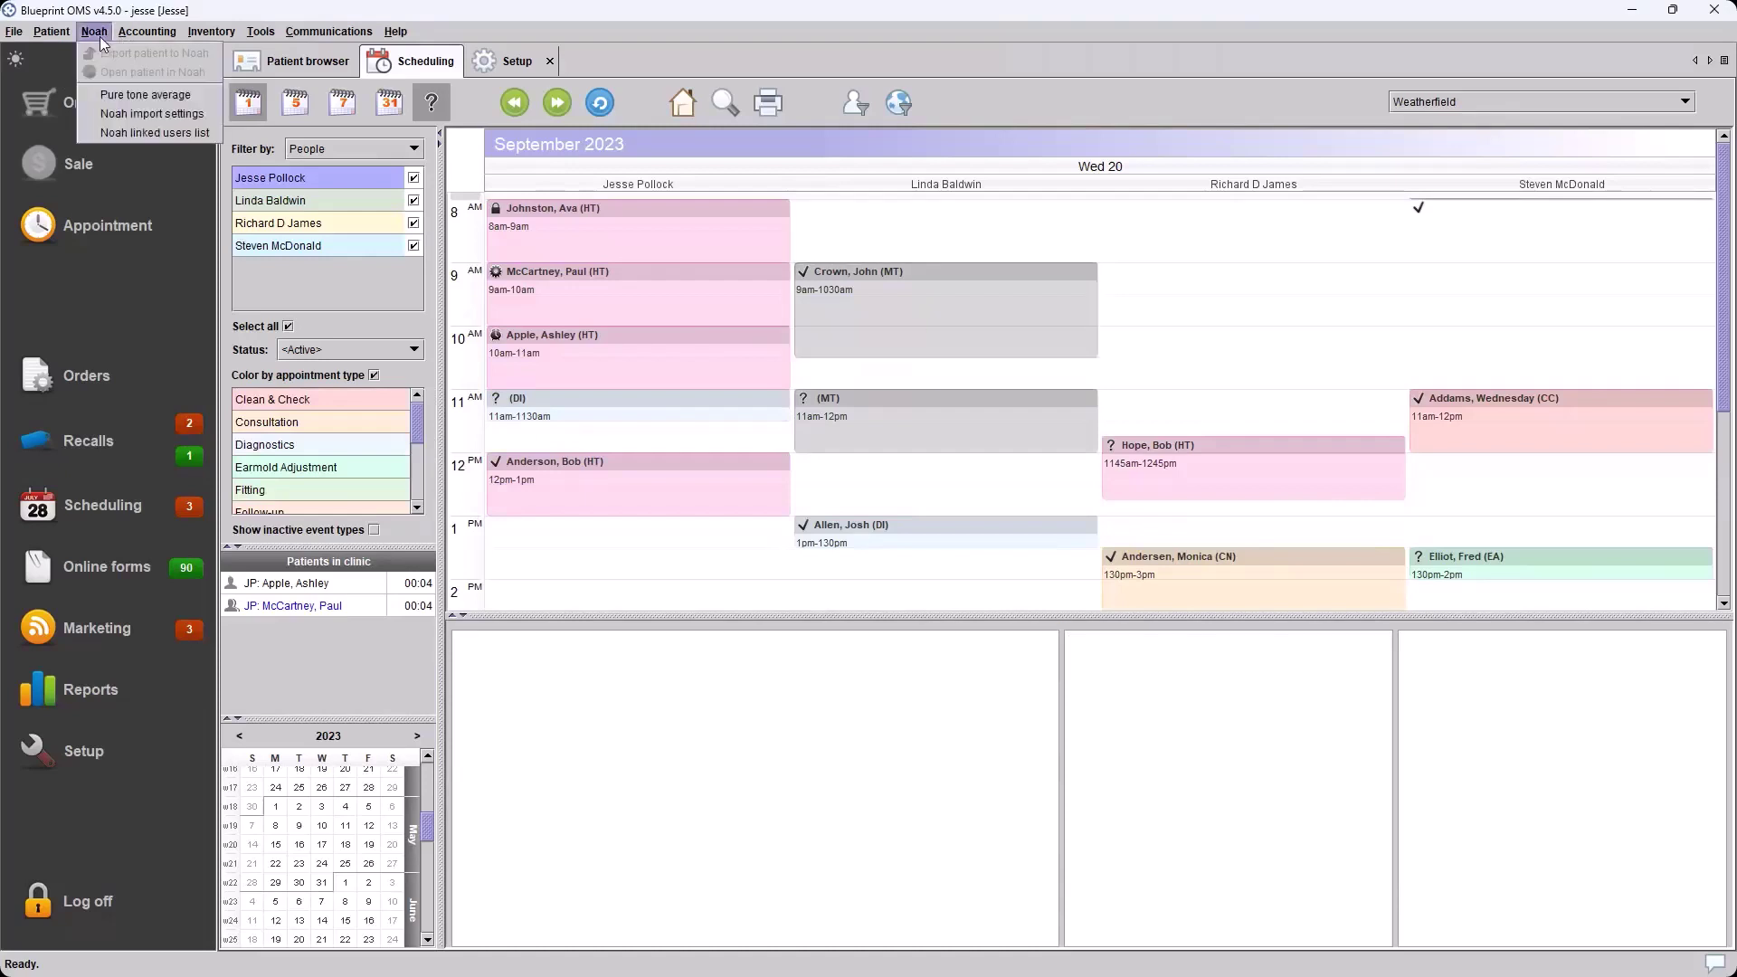
Review the Noah linked users list, close it, and return to the Patient browser
click(126, 132)
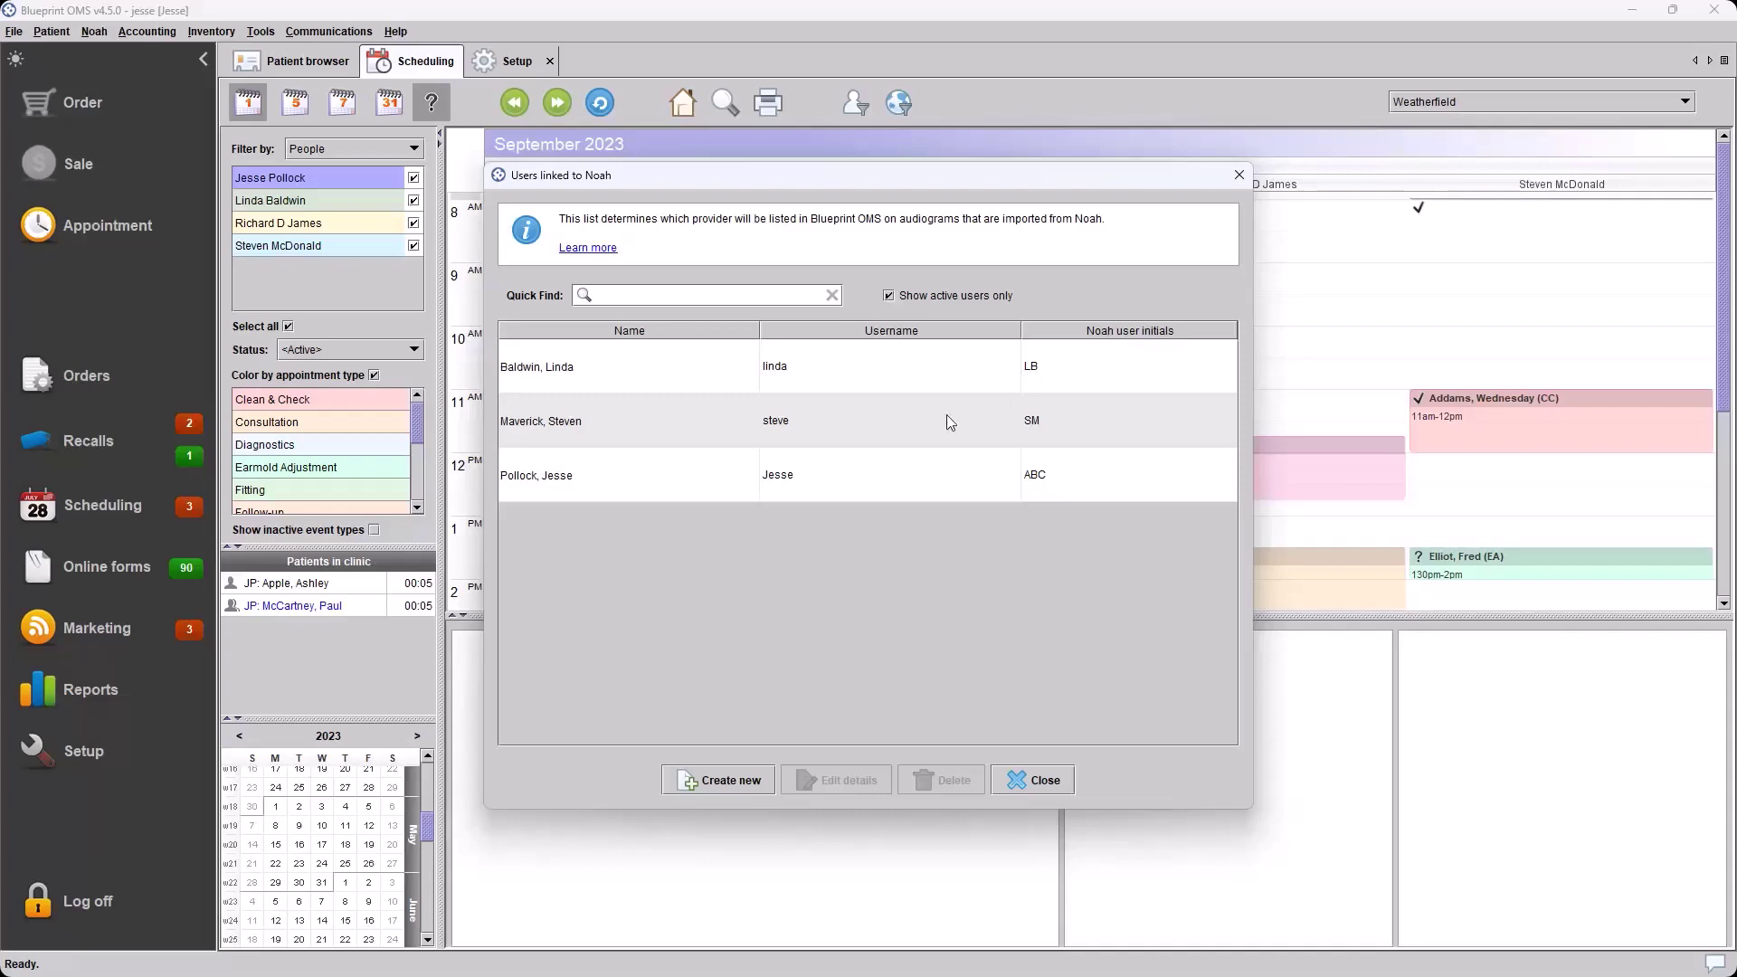
click(1048, 782)
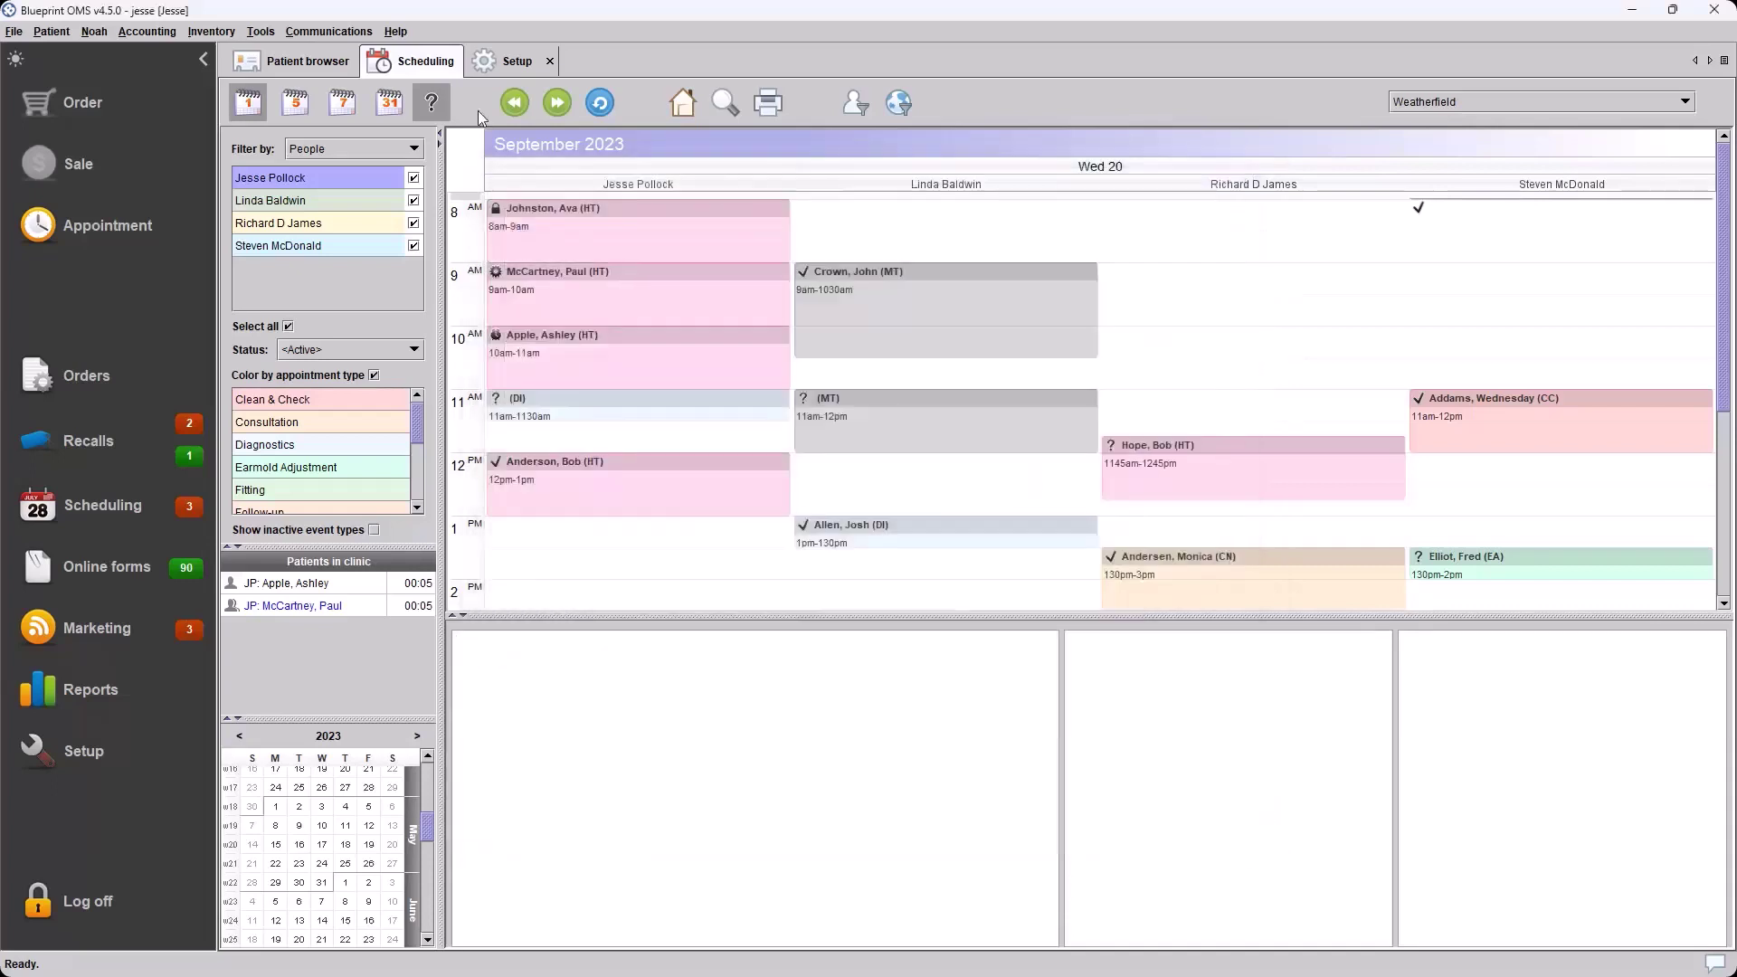
click(346, 69)
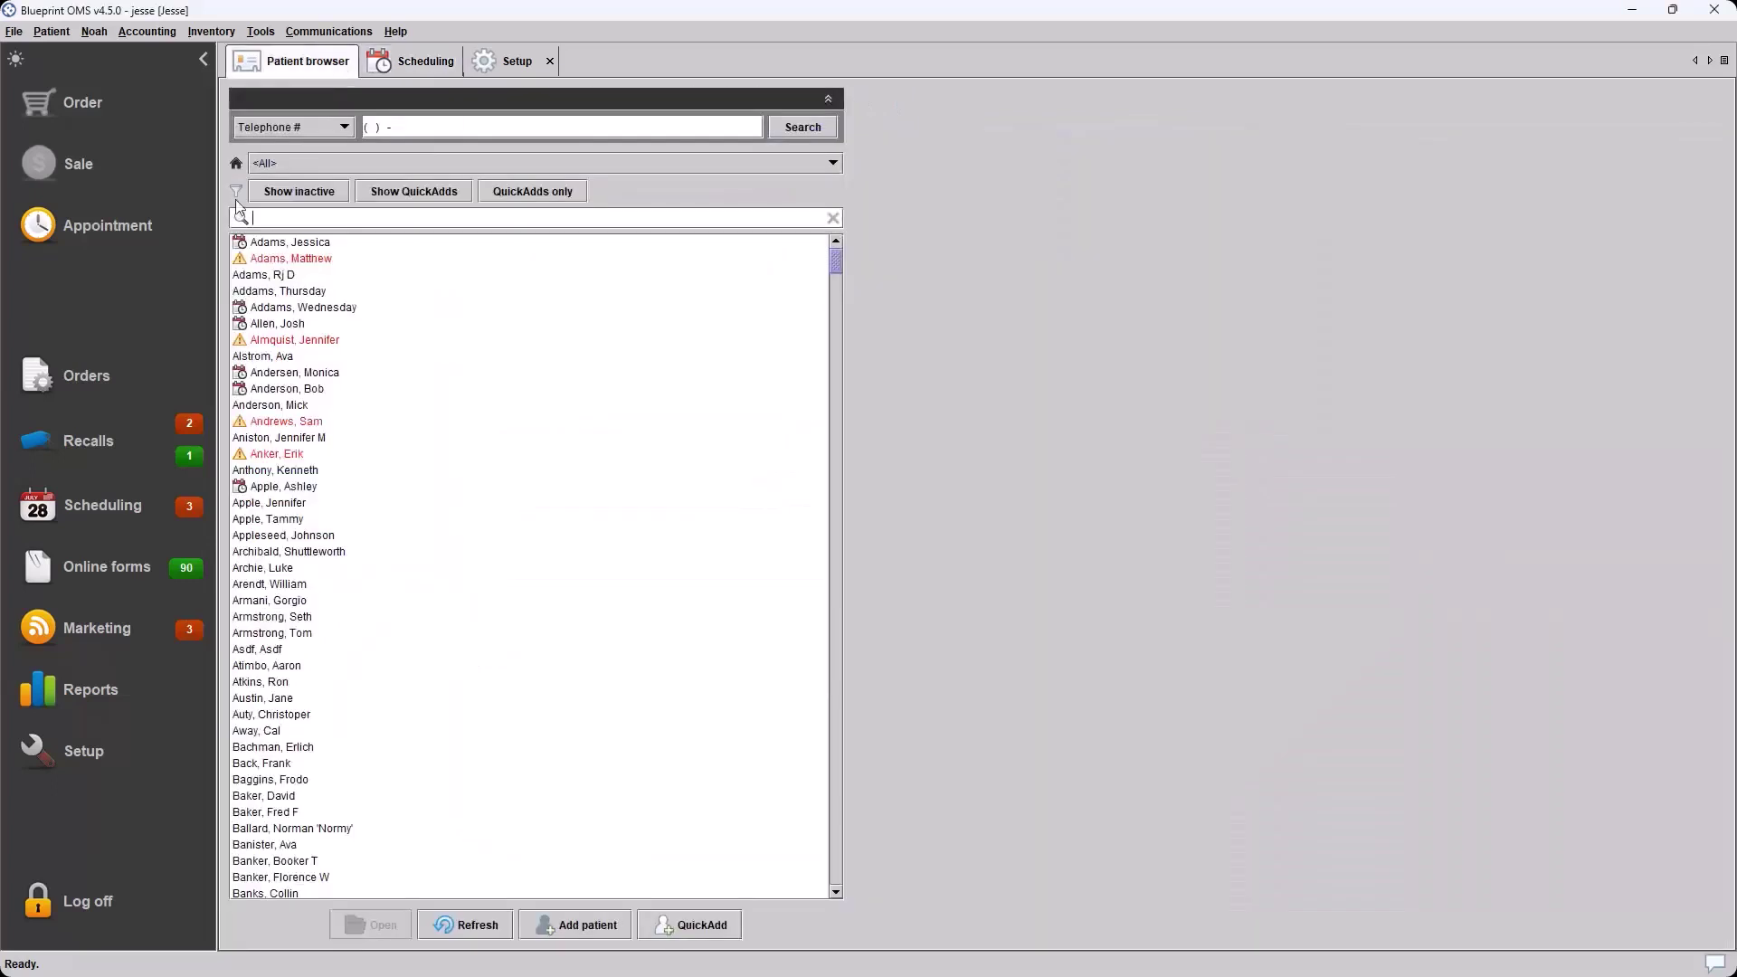
Open the fourth patient's record and show its Audiology history with the 08/03/2023 audiogram
double_click(324, 295)
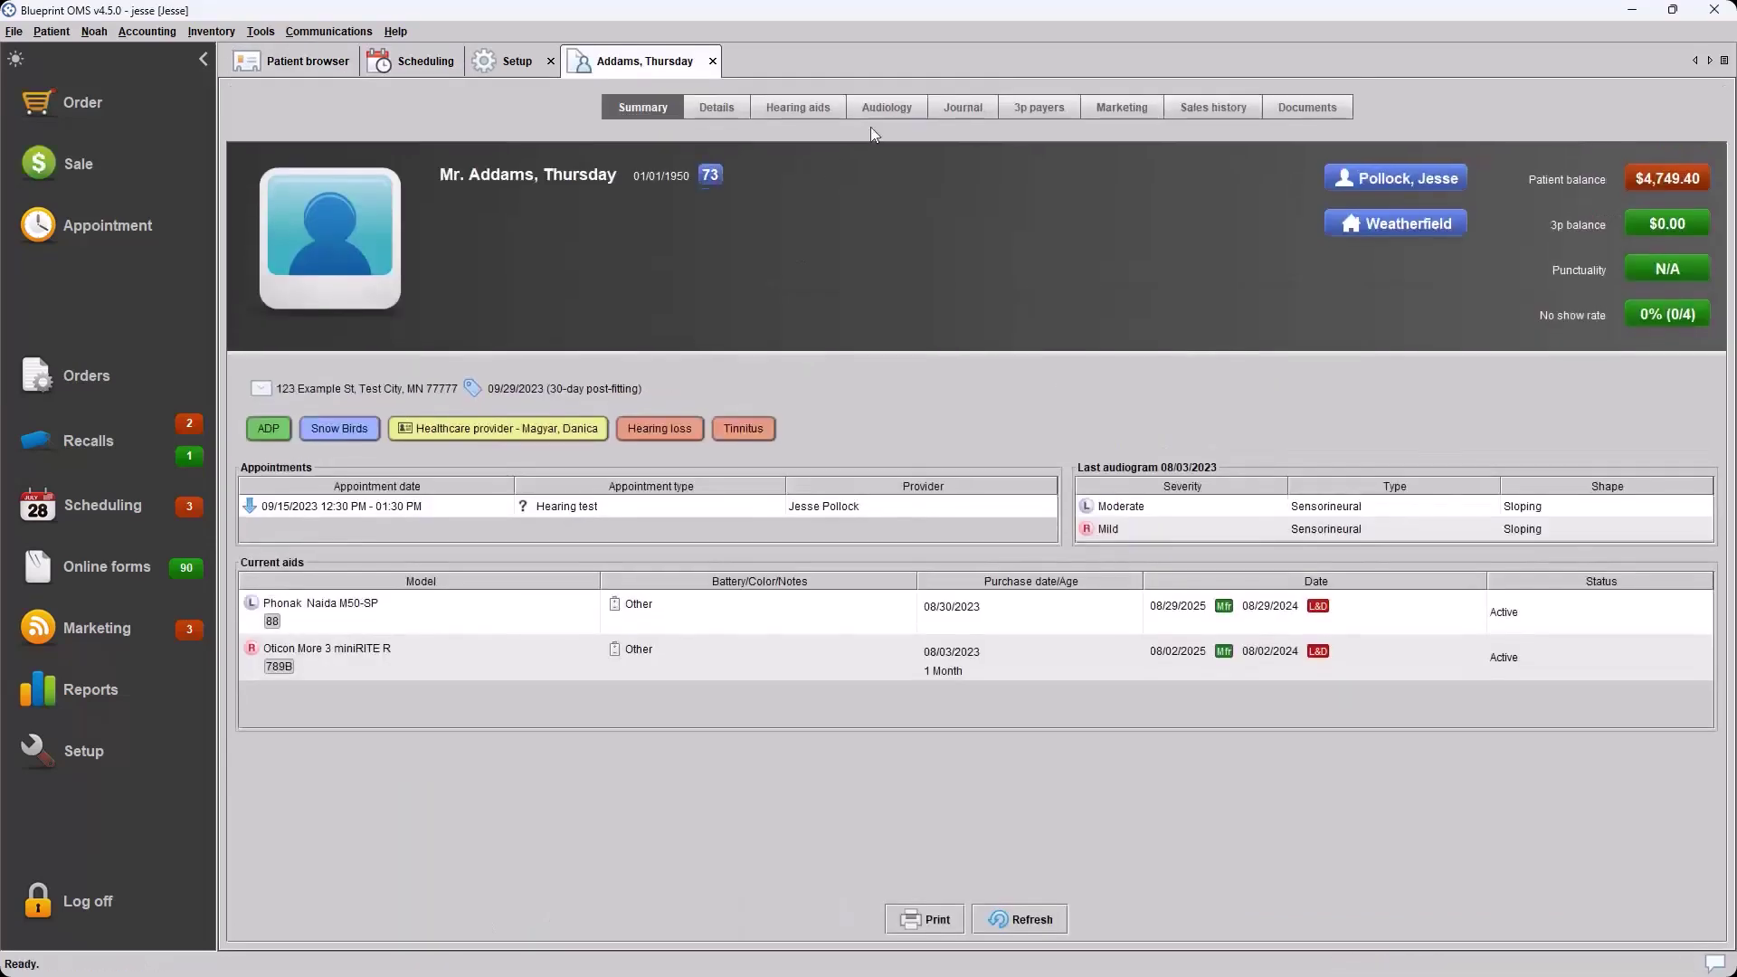
click(879, 107)
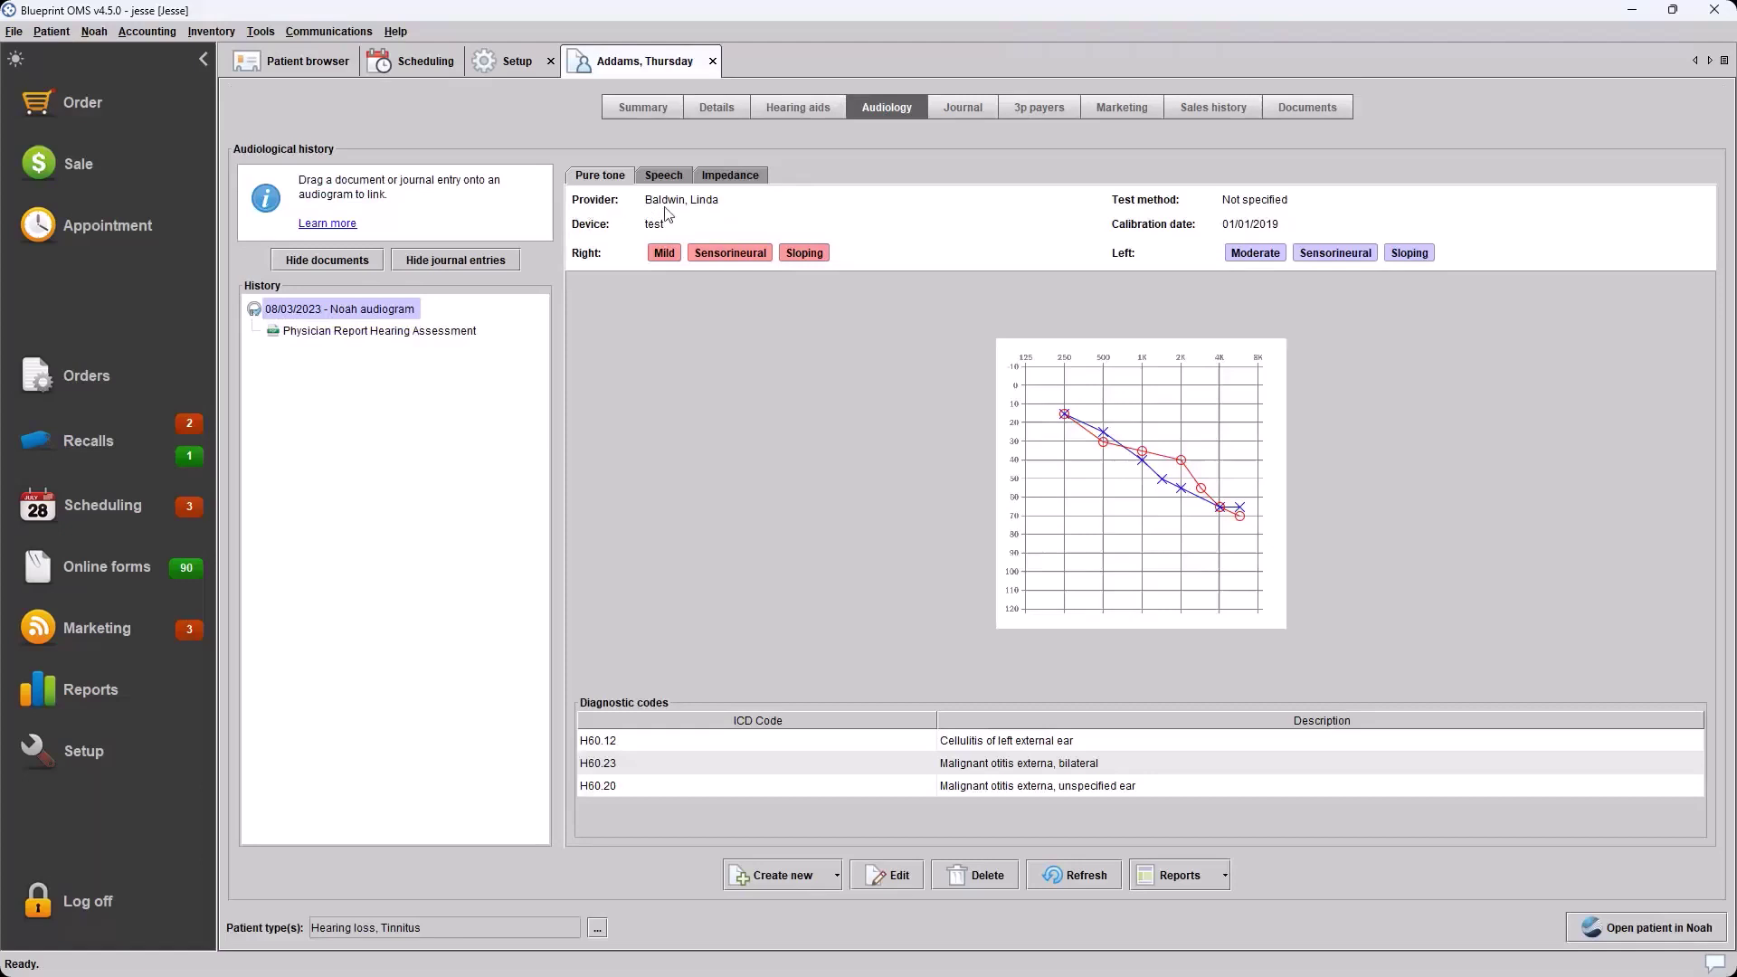
click(94, 31)
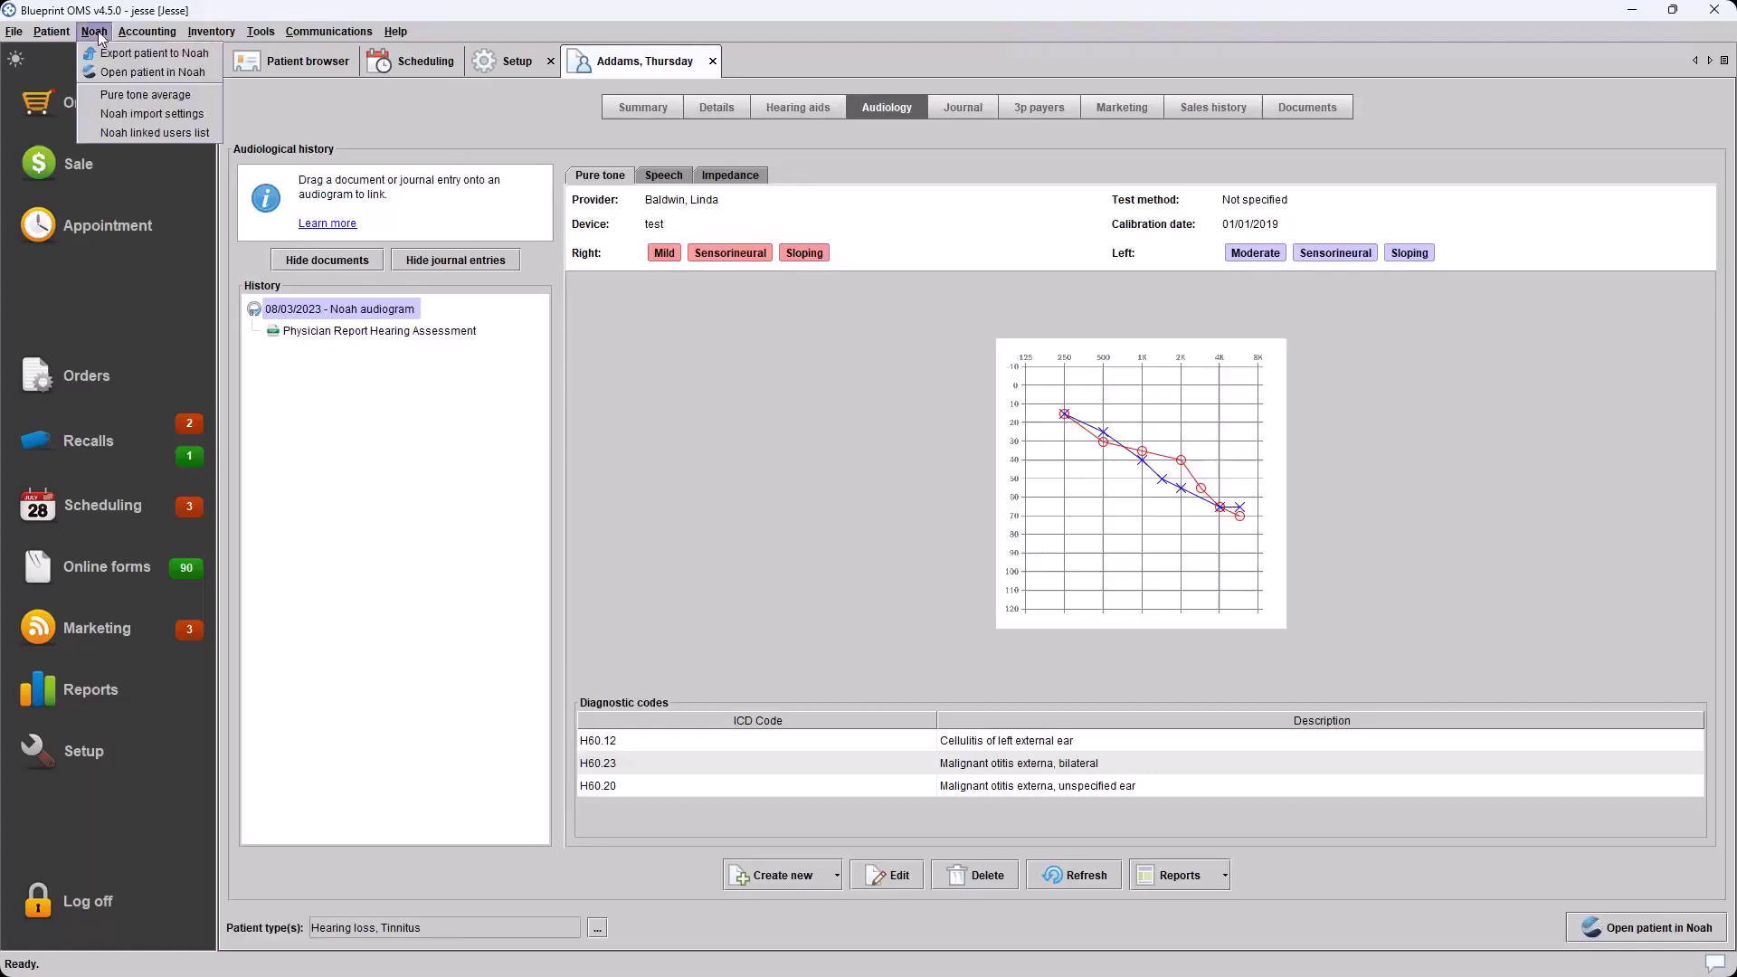
click(174, 125)
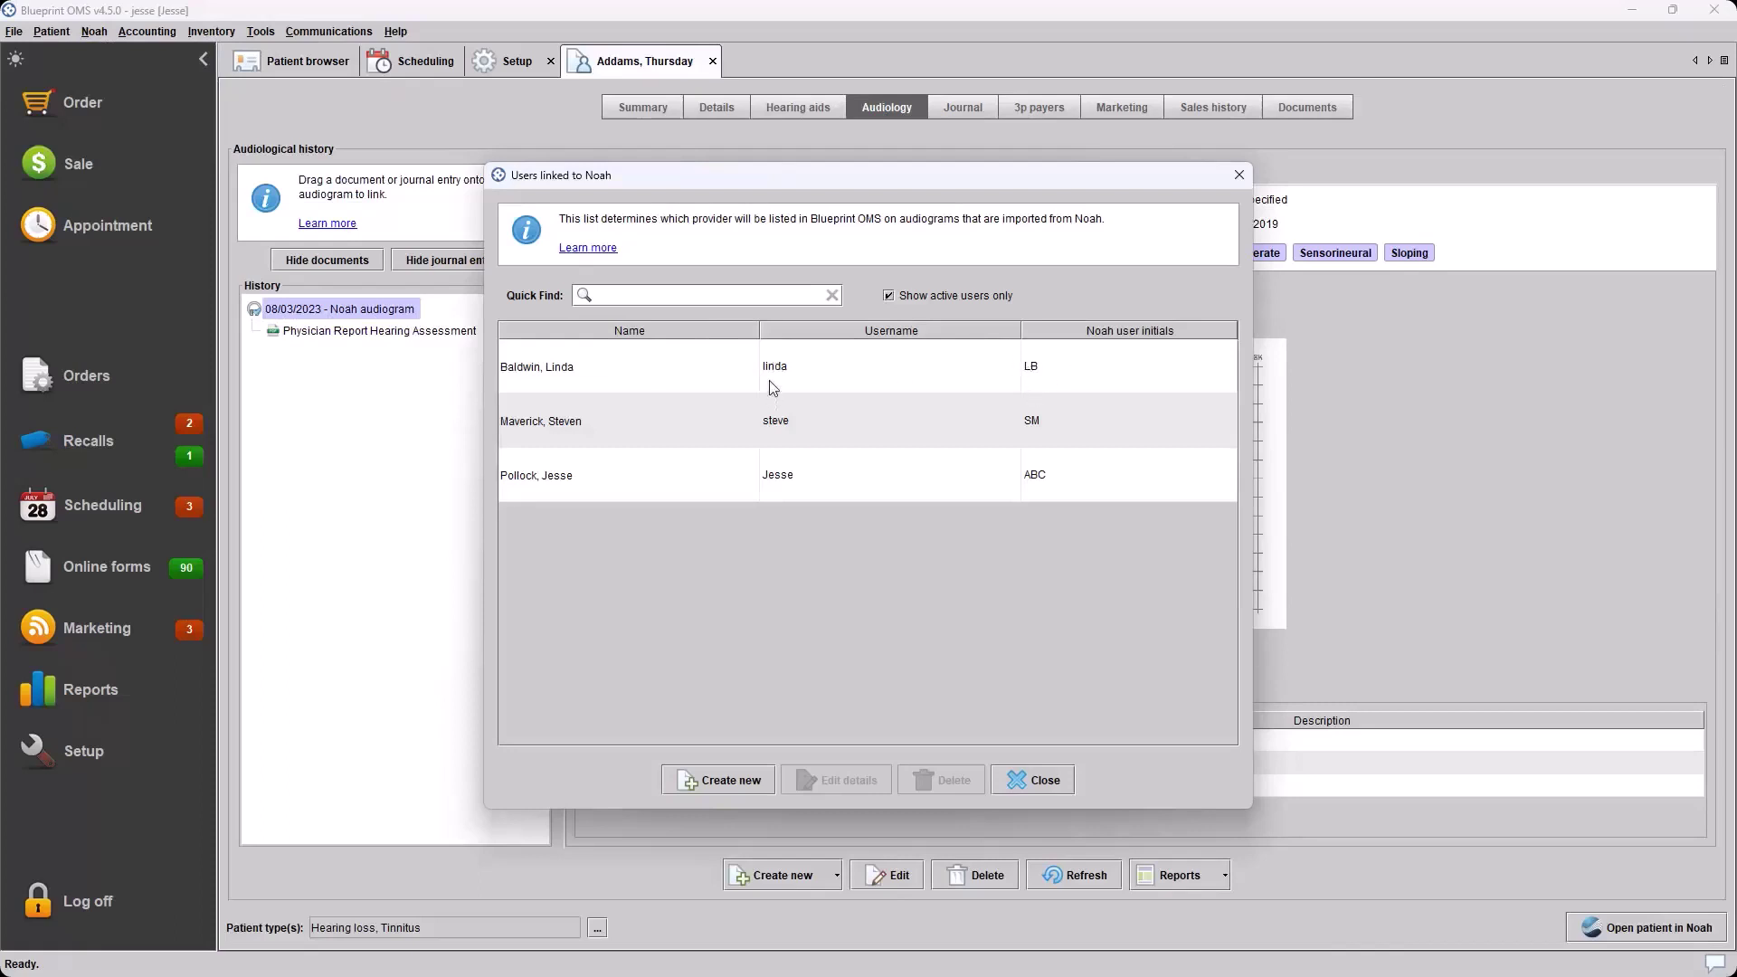
drag(769, 179, 784, 256)
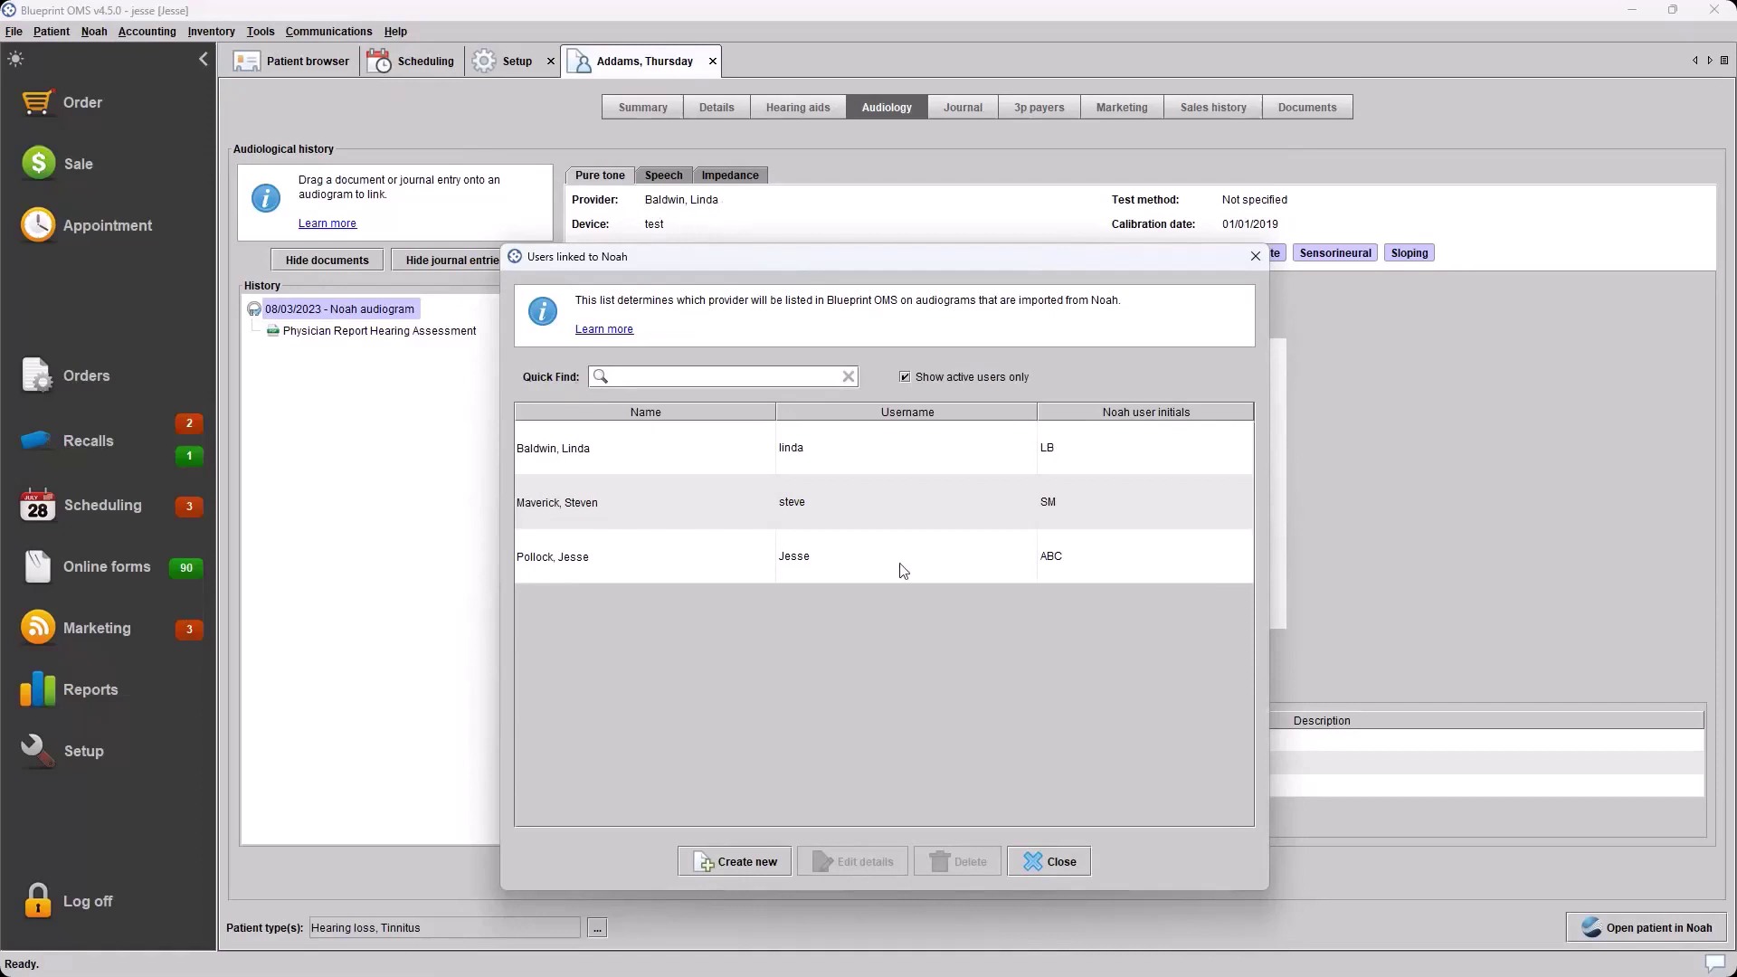
click(977, 565)
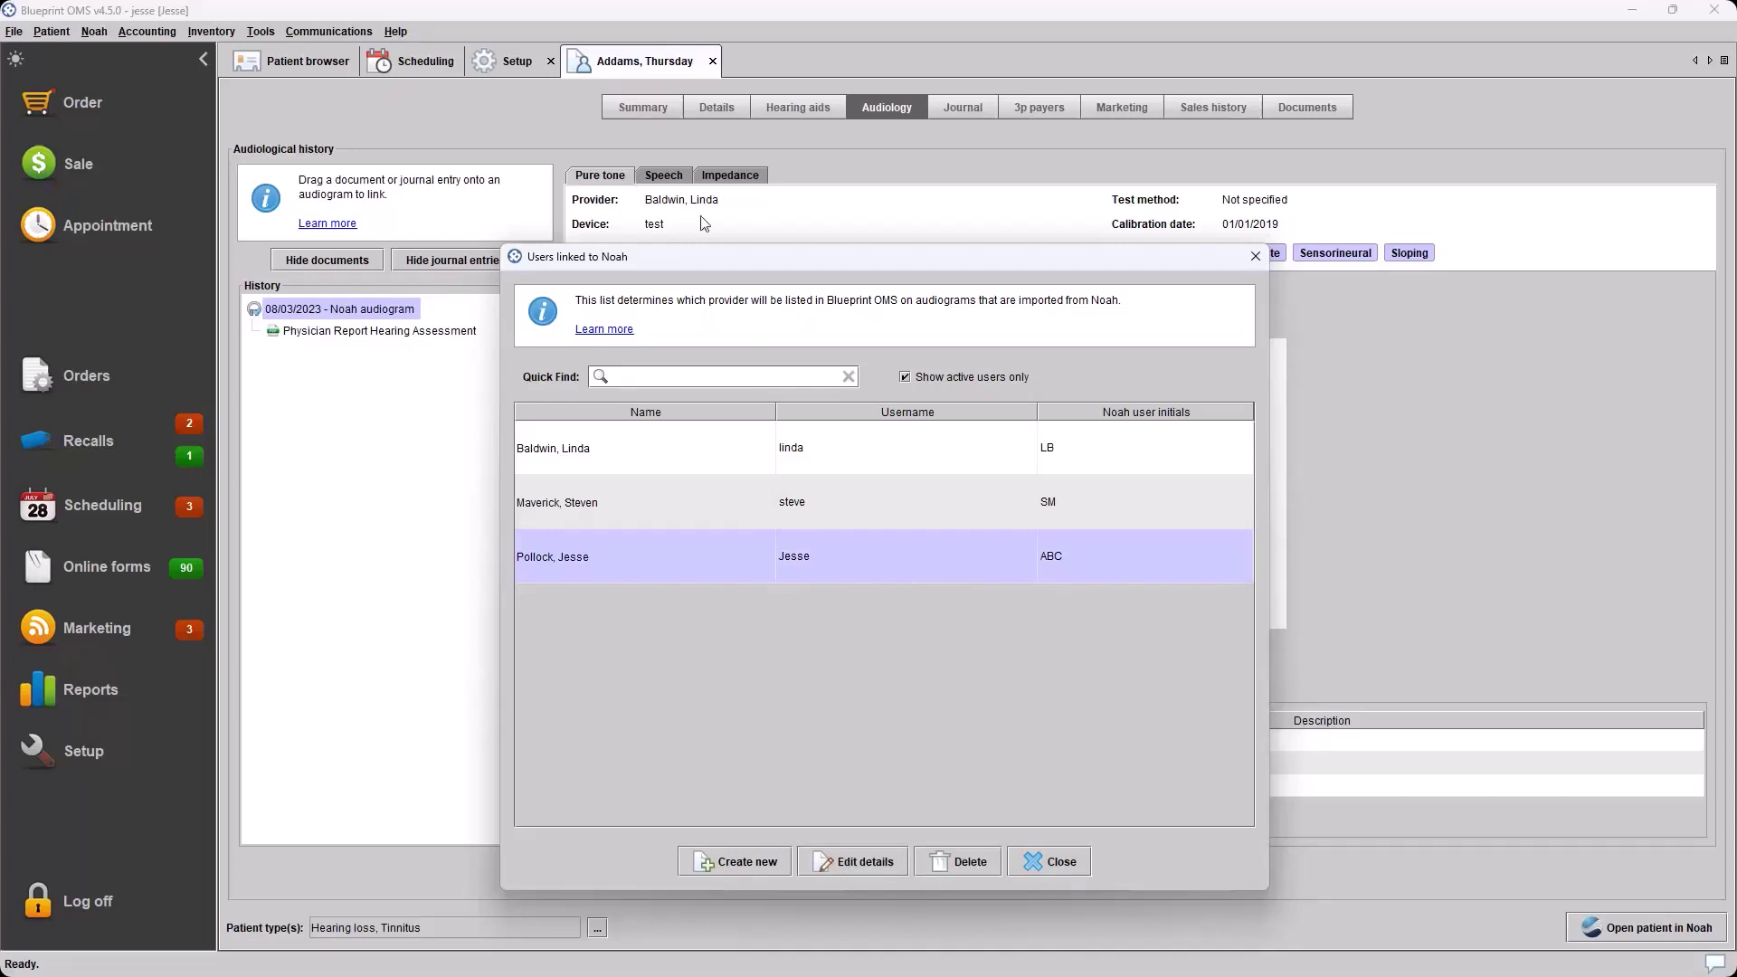
double_click(849, 555)
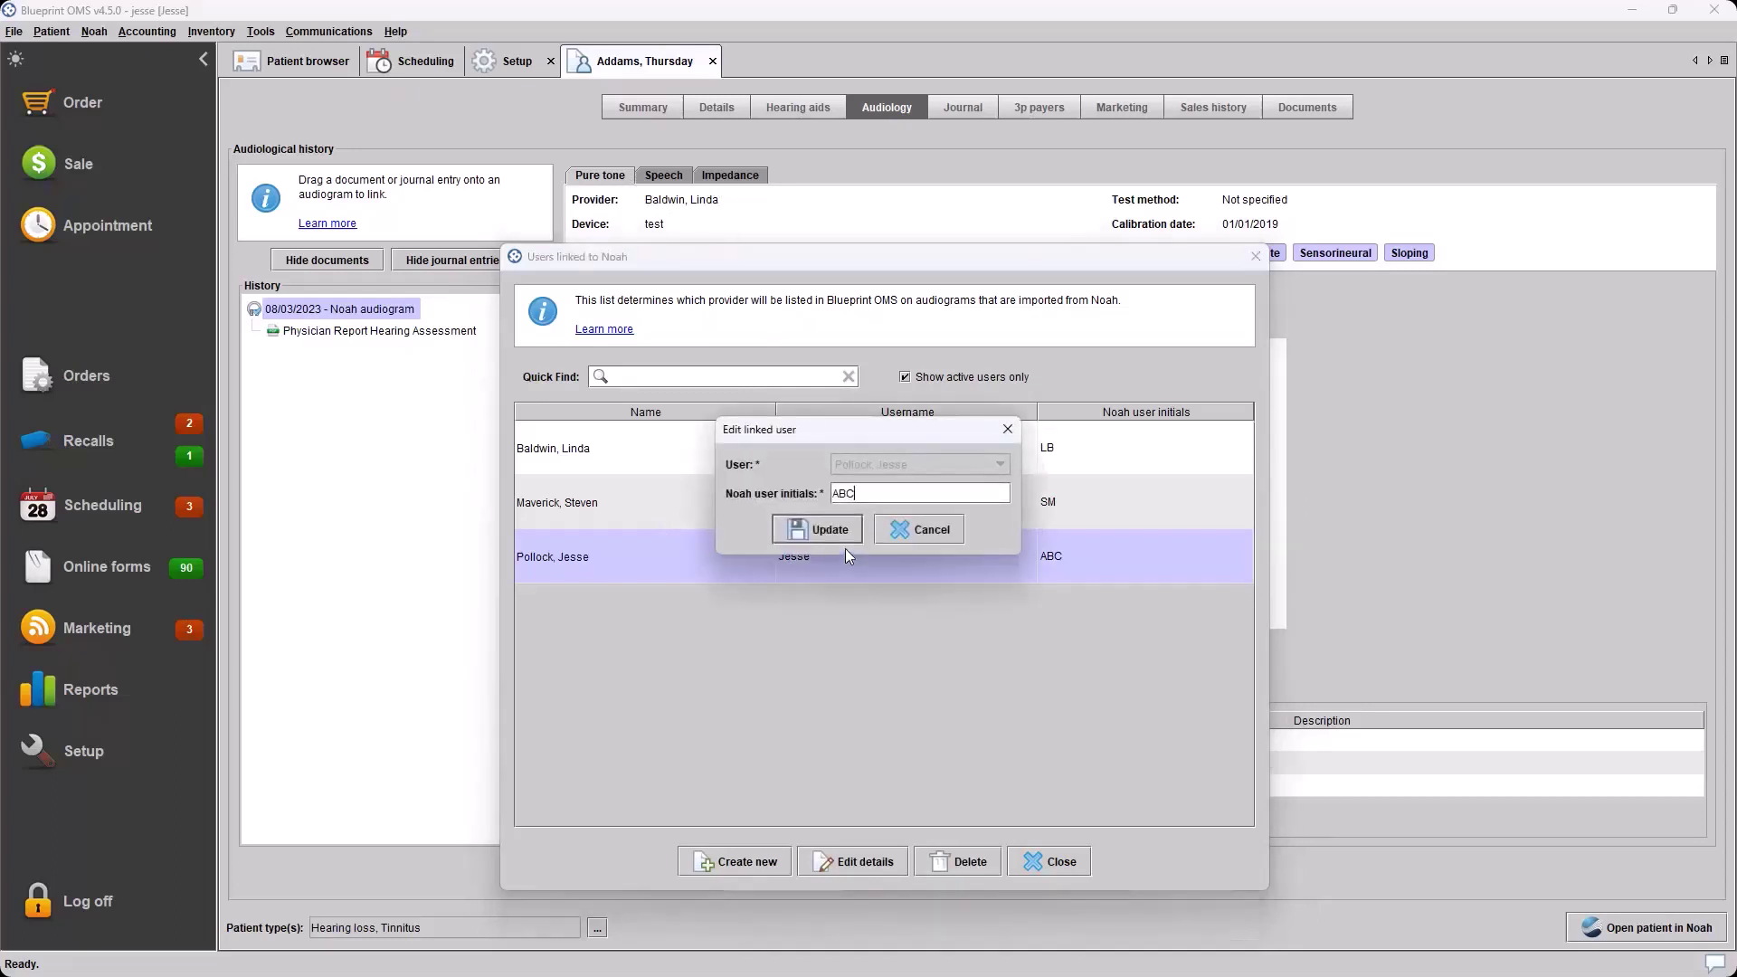
click(918, 529)
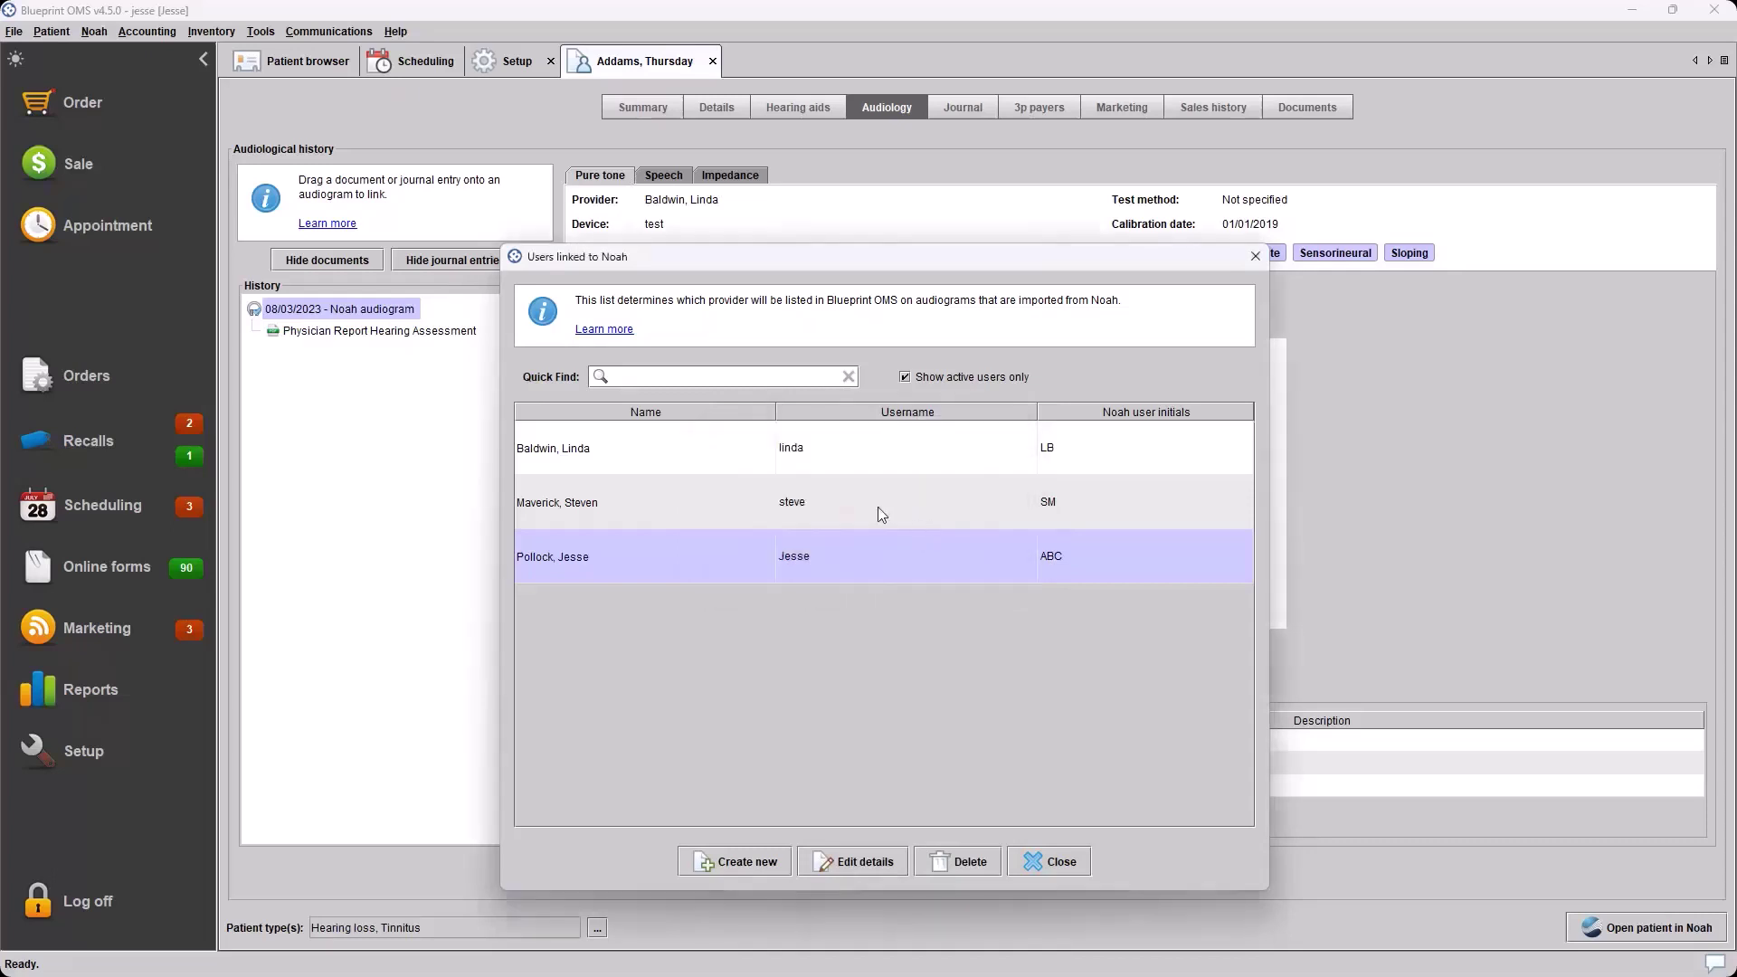
click(882, 514)
click(873, 458)
click(867, 862)
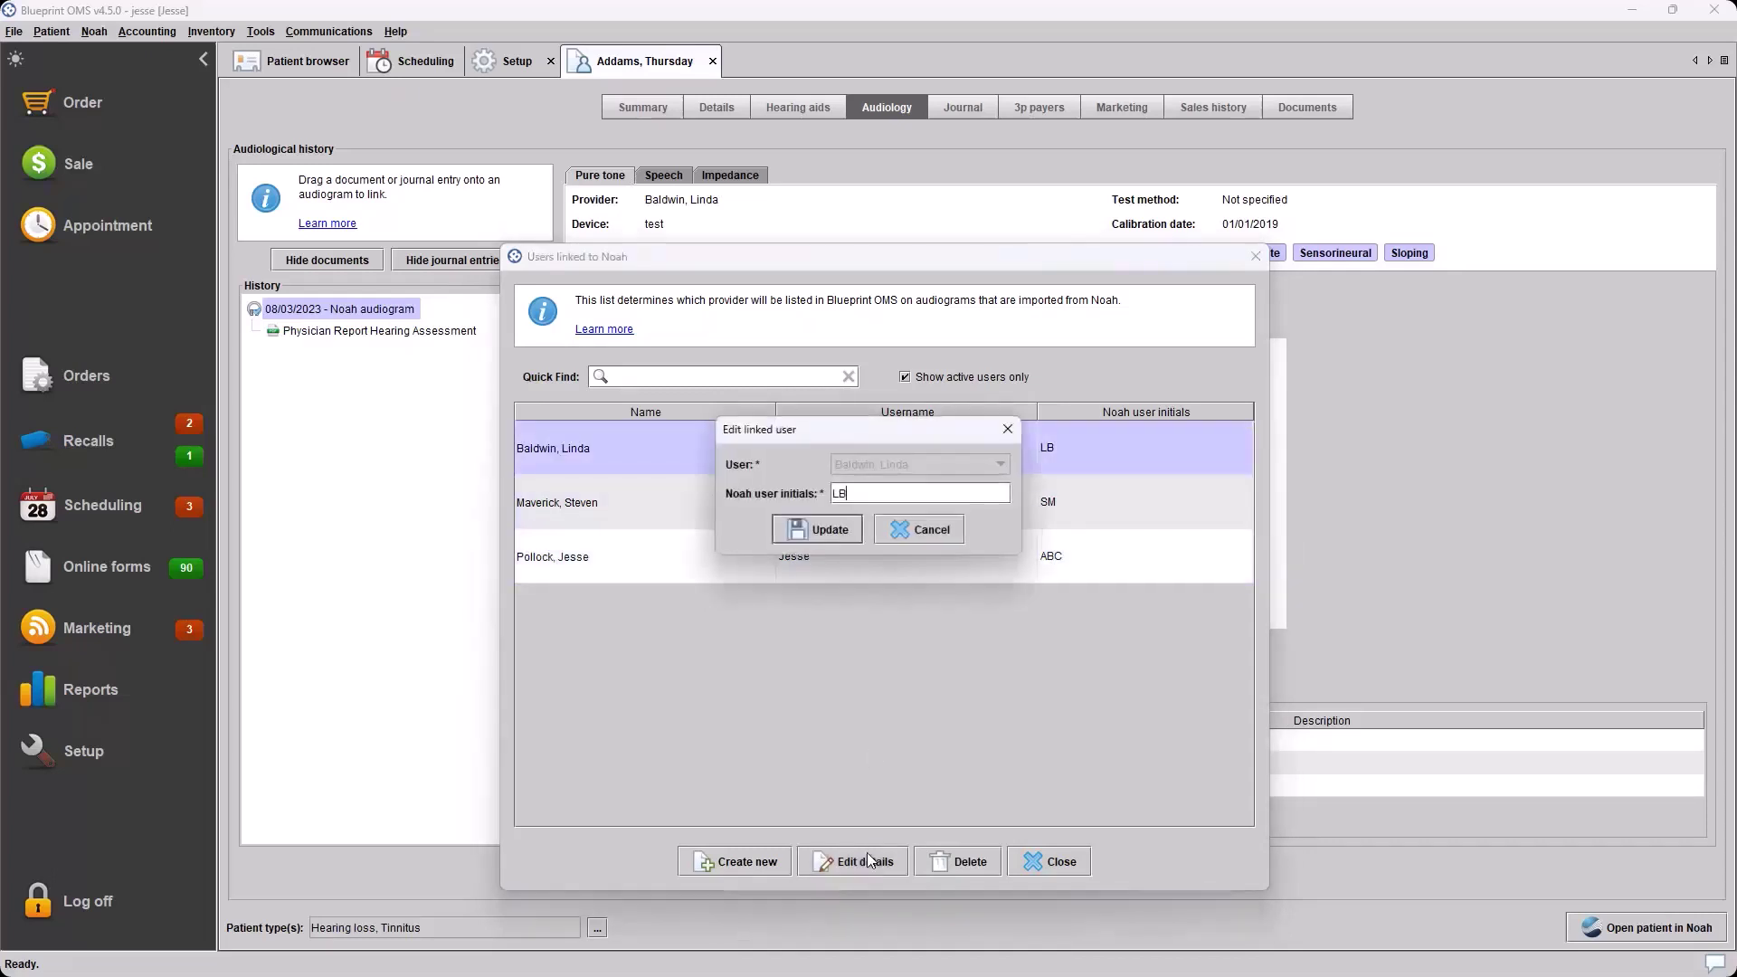
click(935, 534)
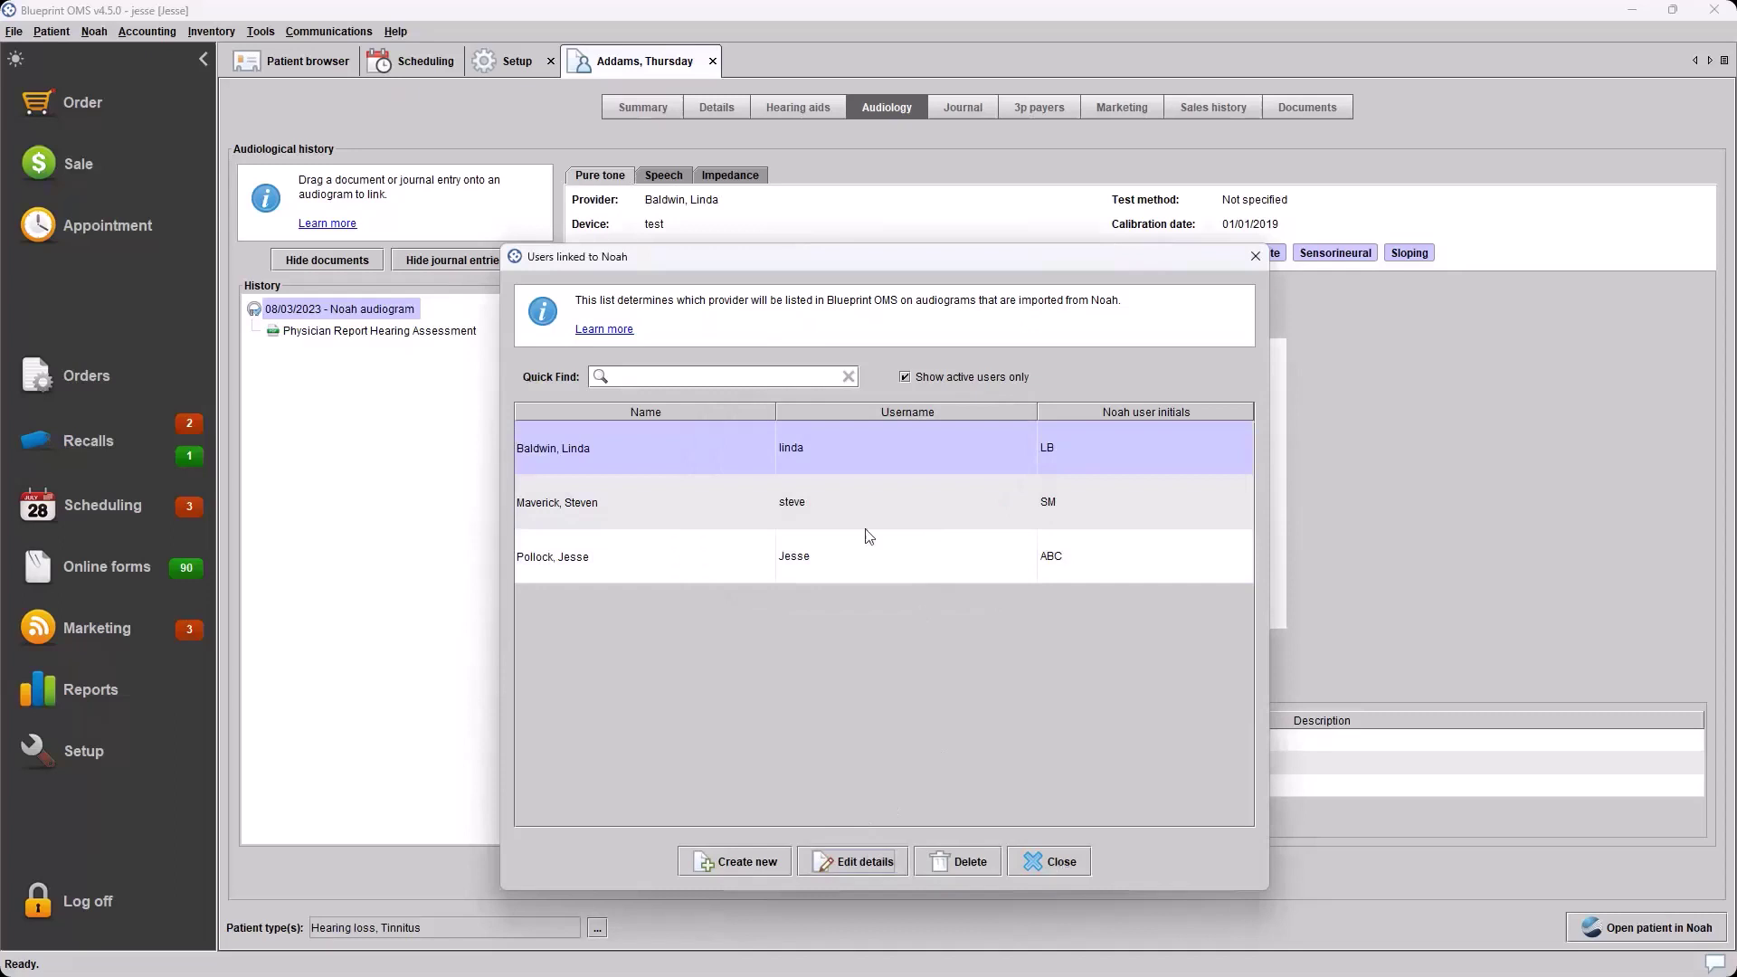
click(841, 861)
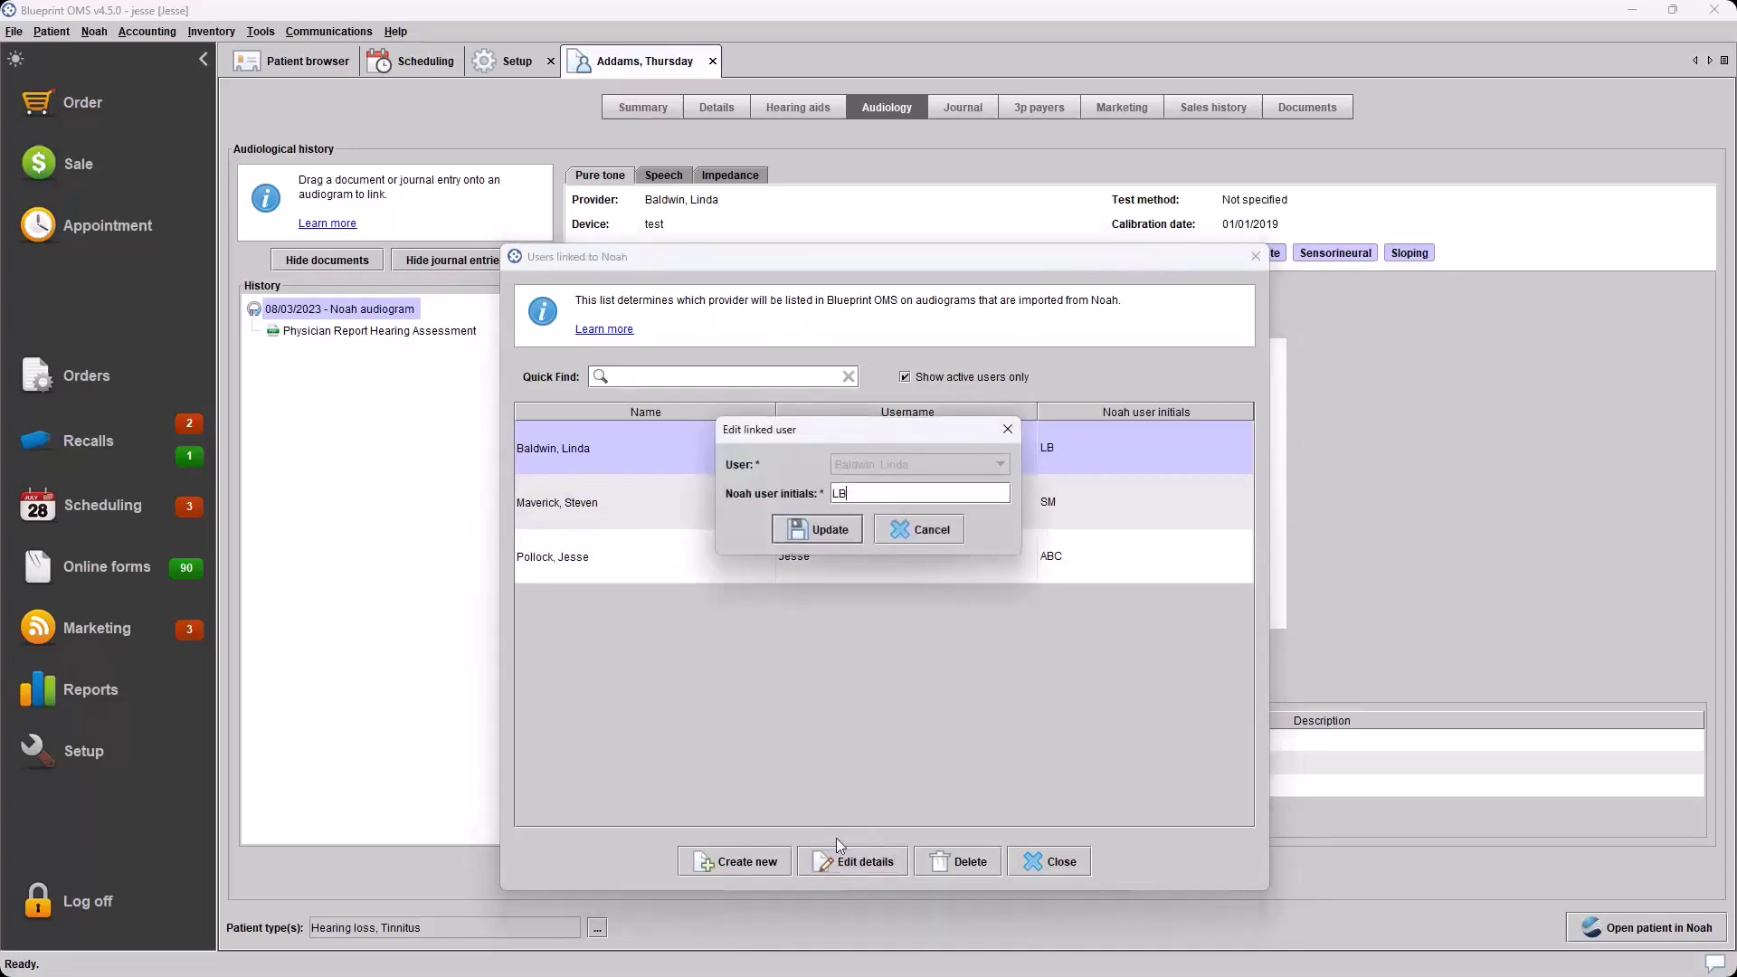
click(937, 531)
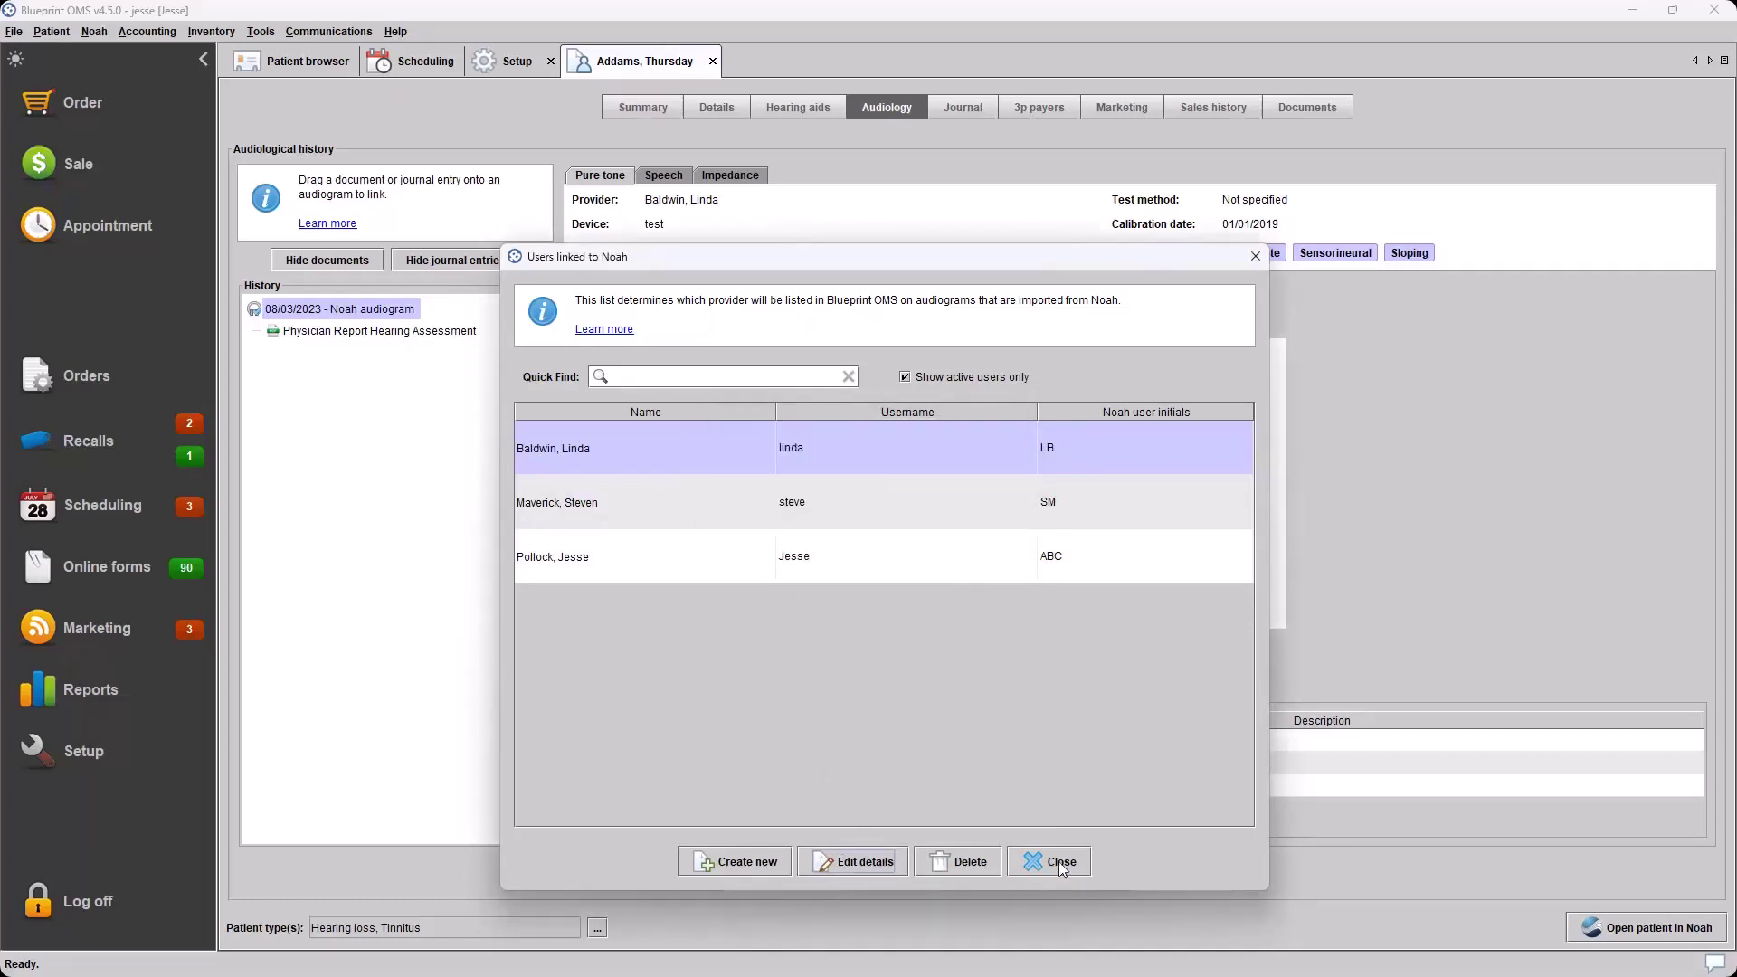
click(847, 503)
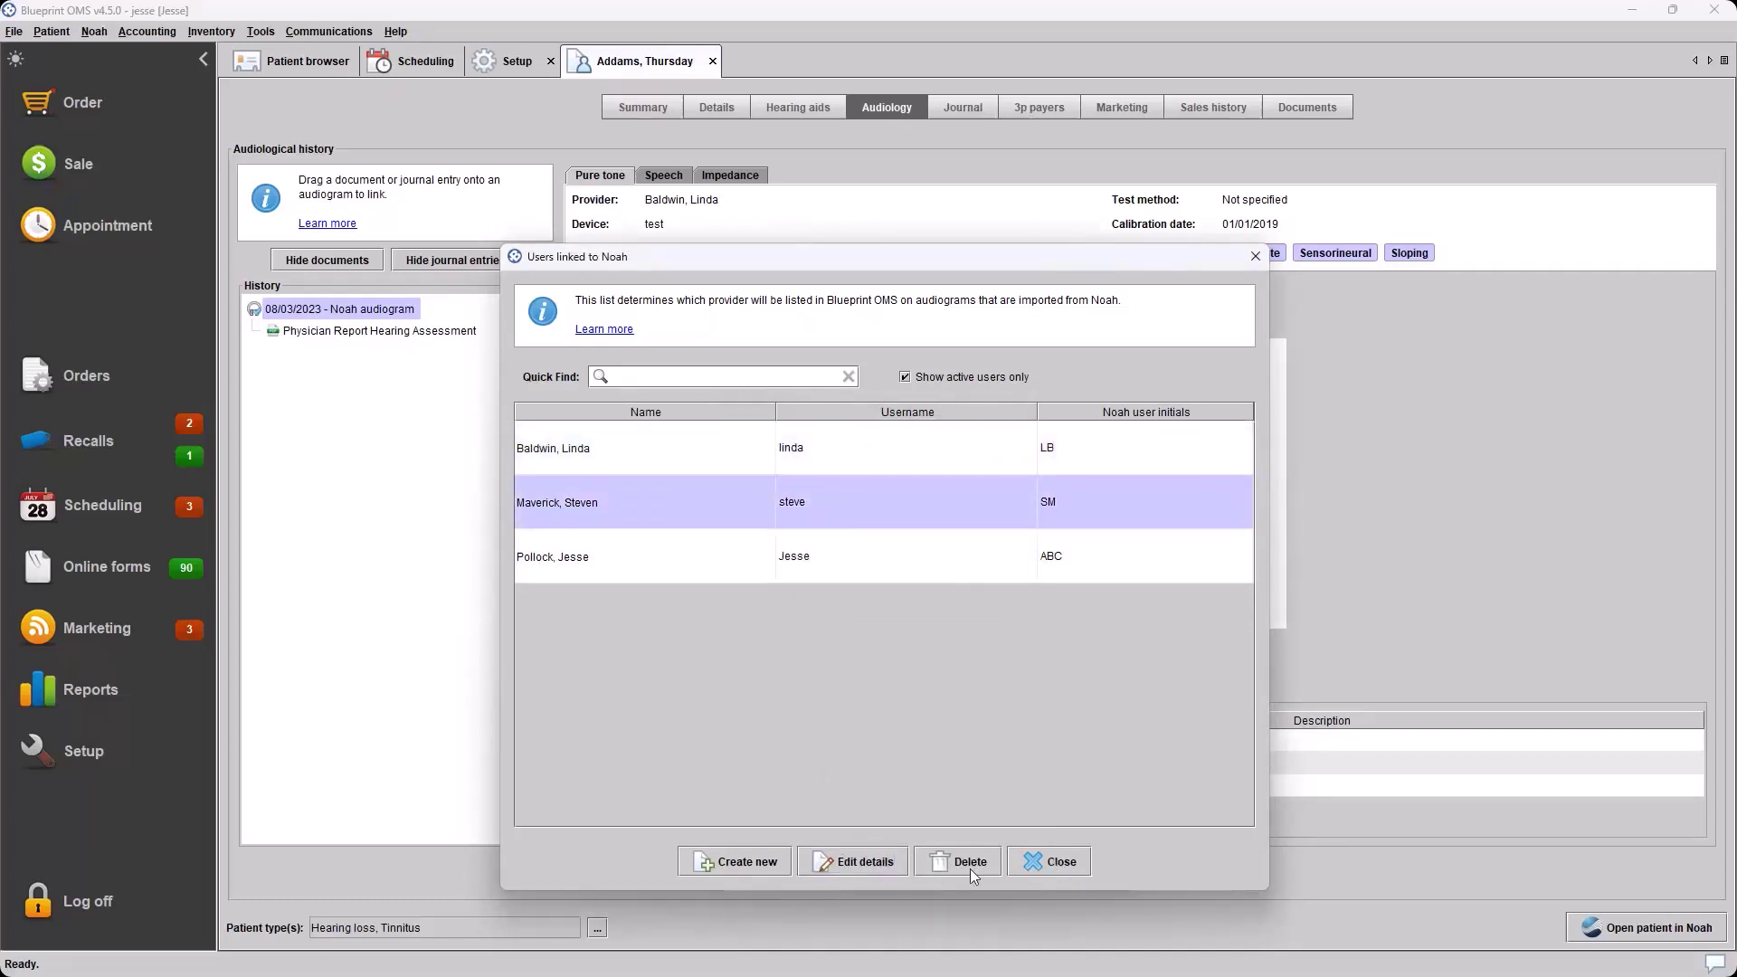
click(1034, 865)
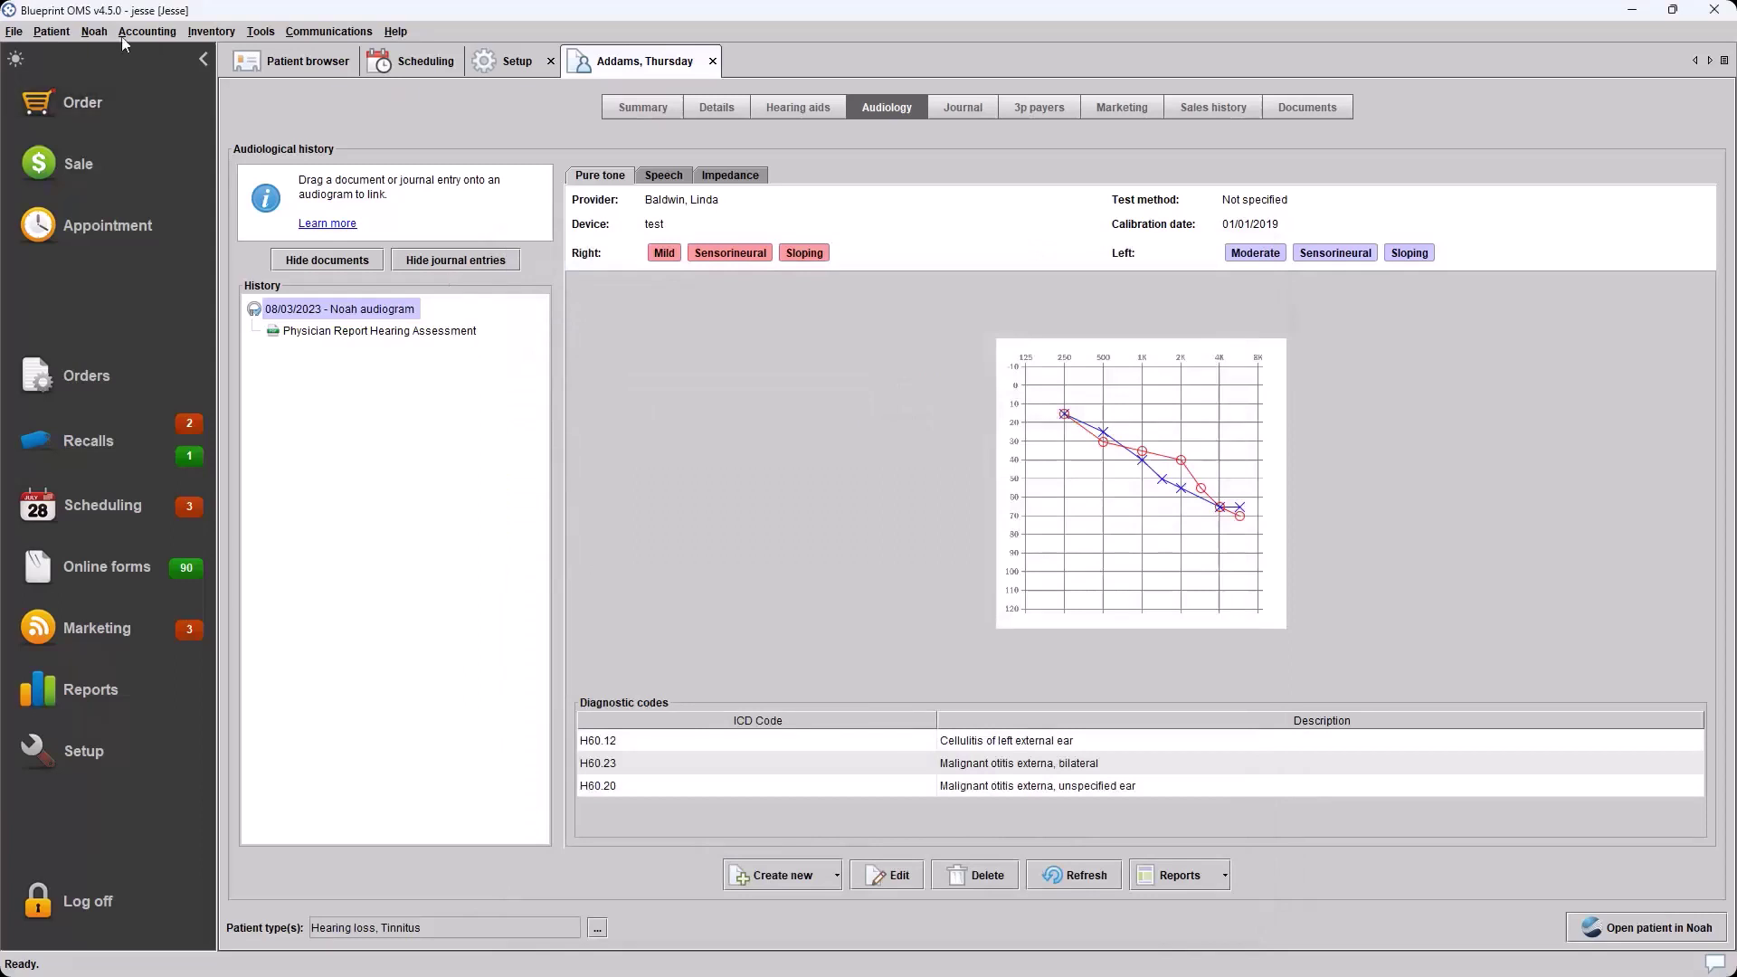
click(90, 32)
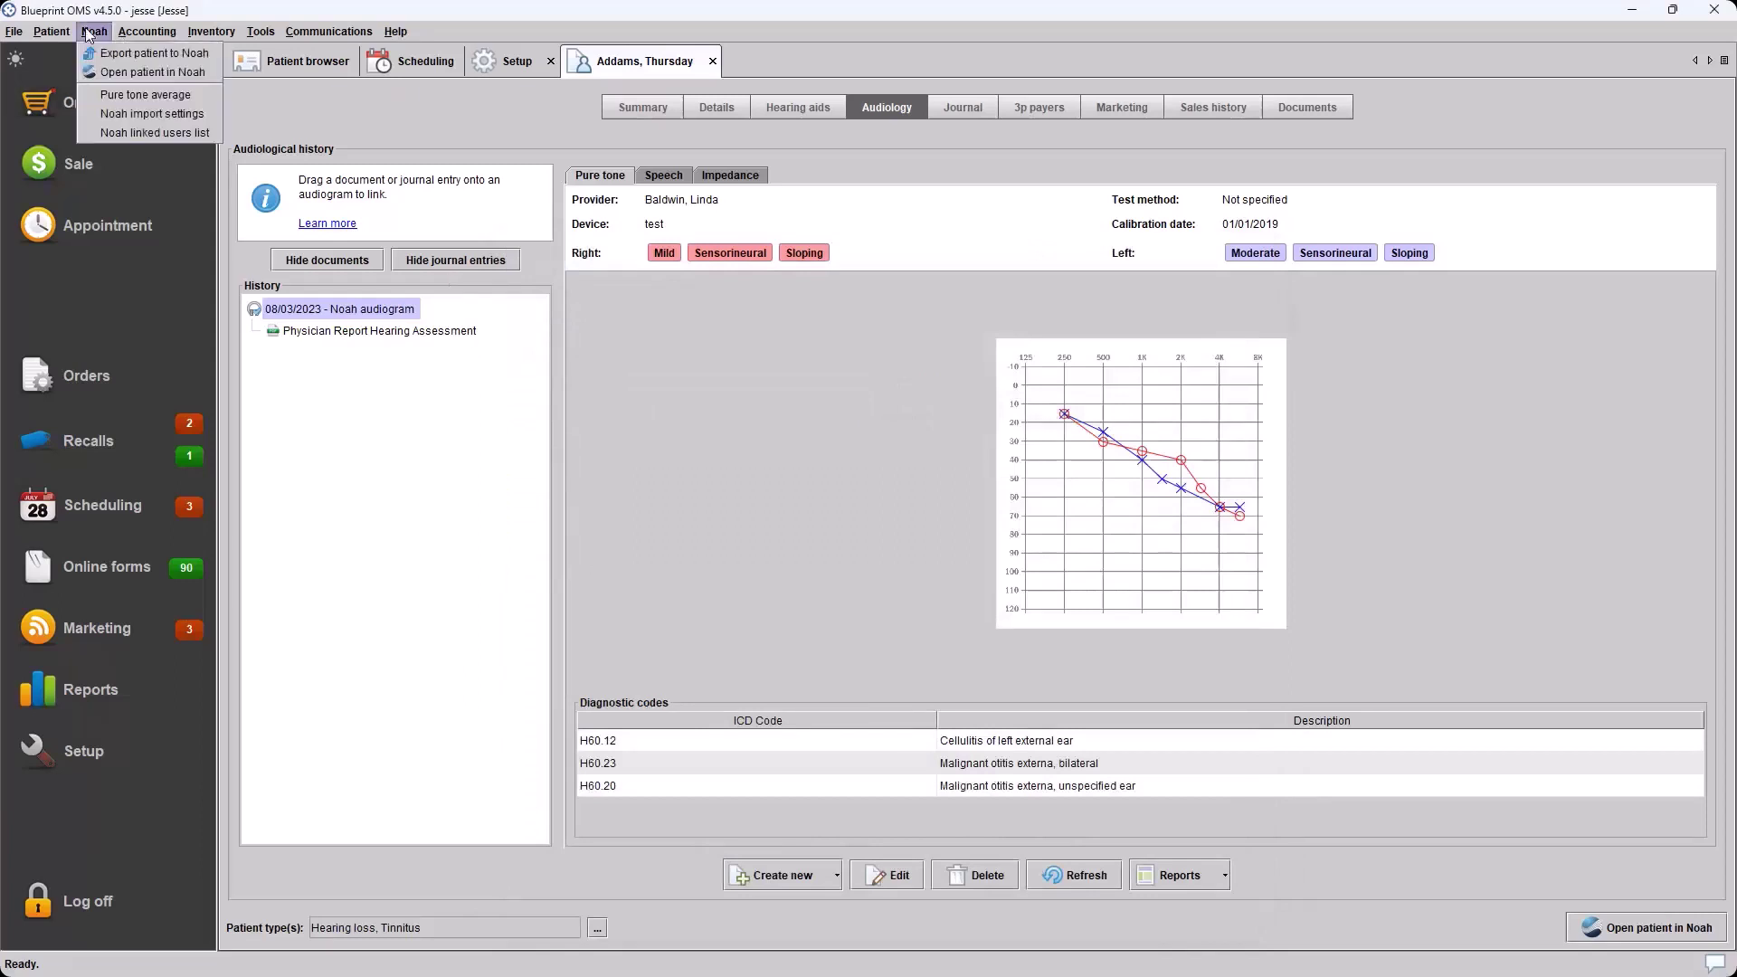
click(138, 114)
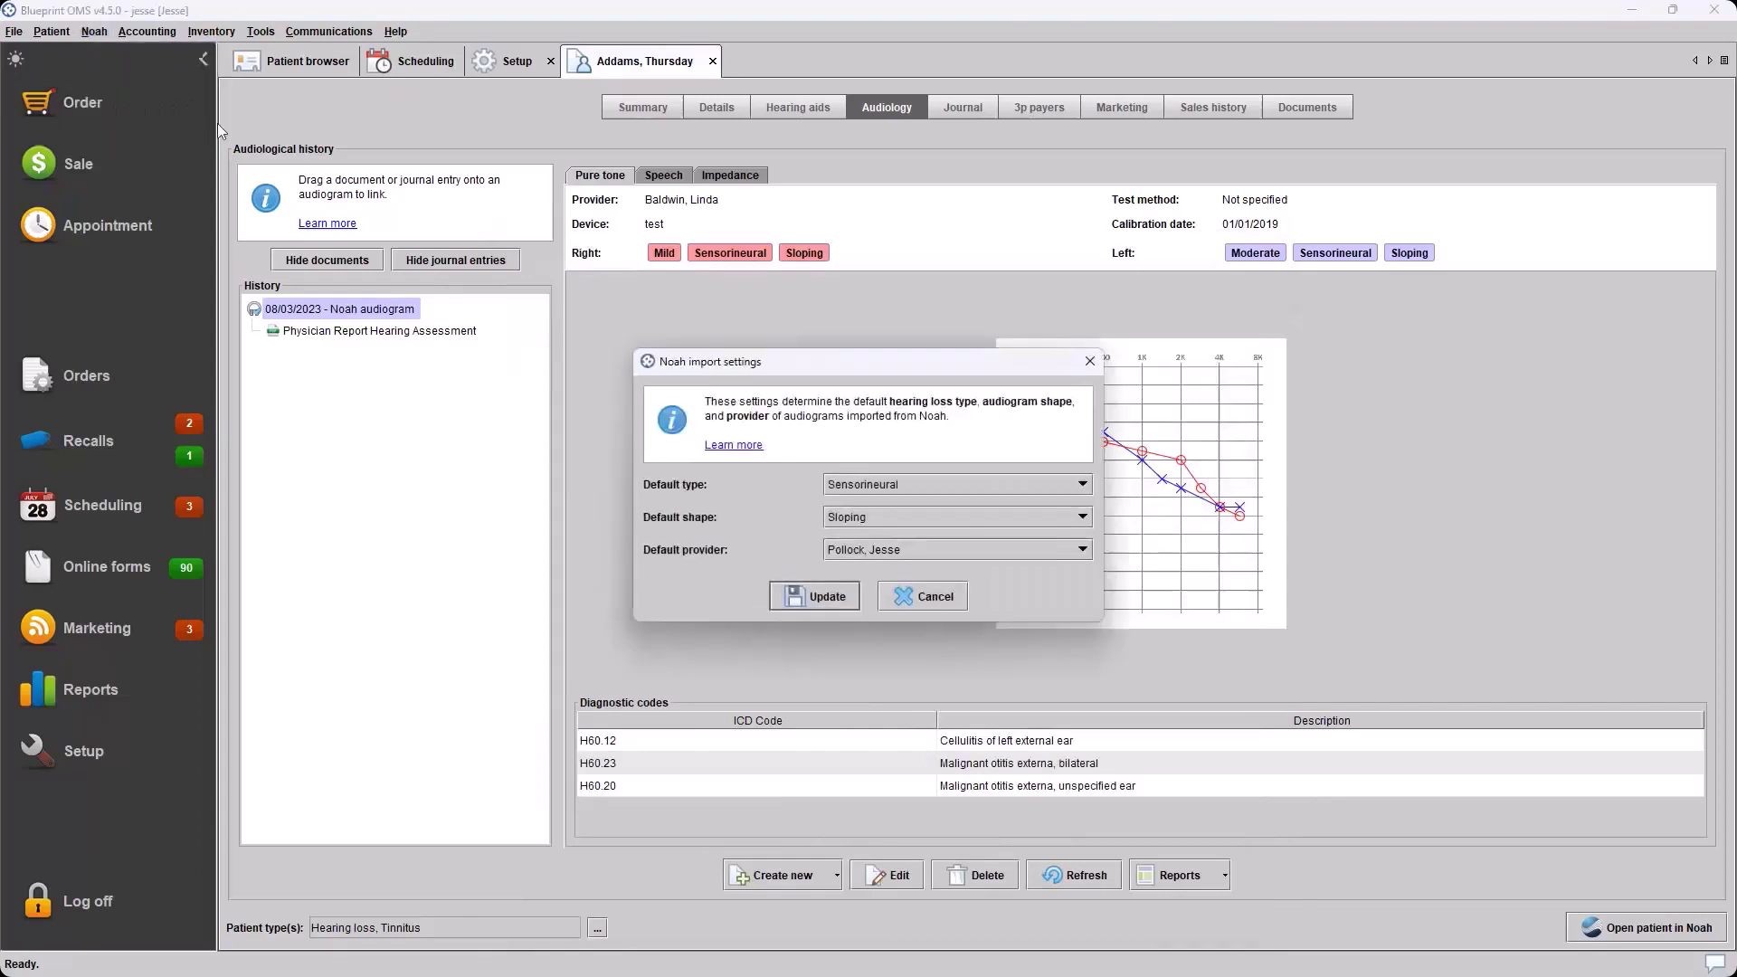
click(1084, 549)
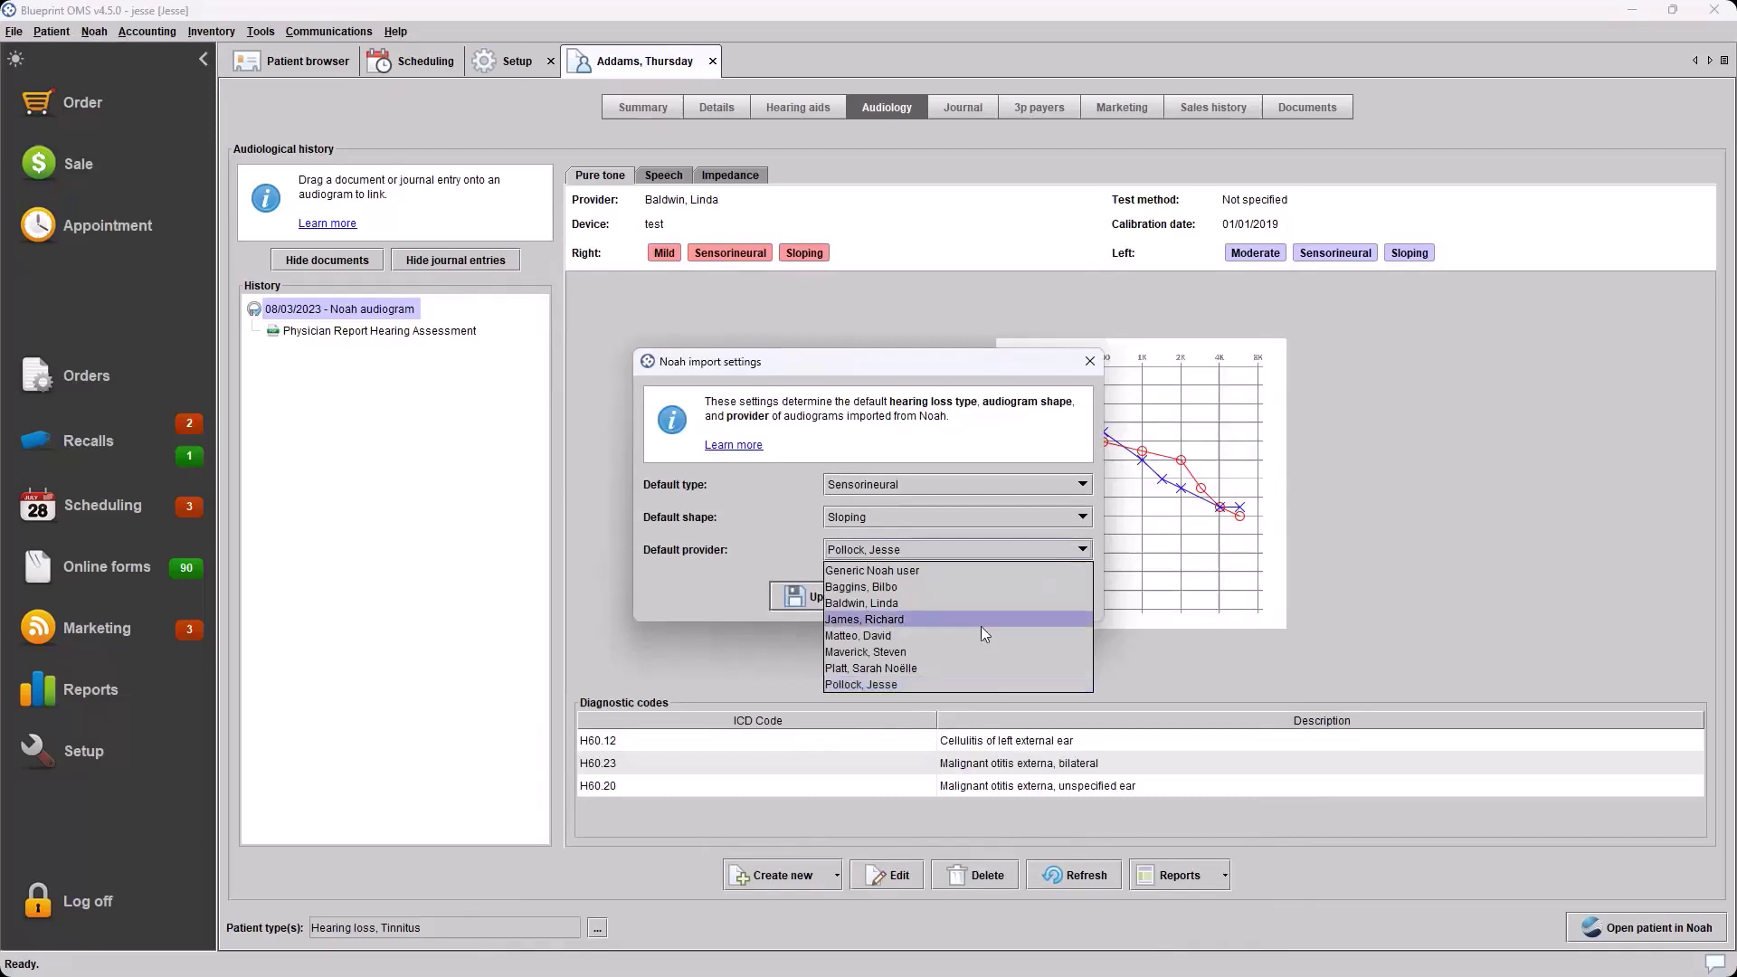
click(775, 534)
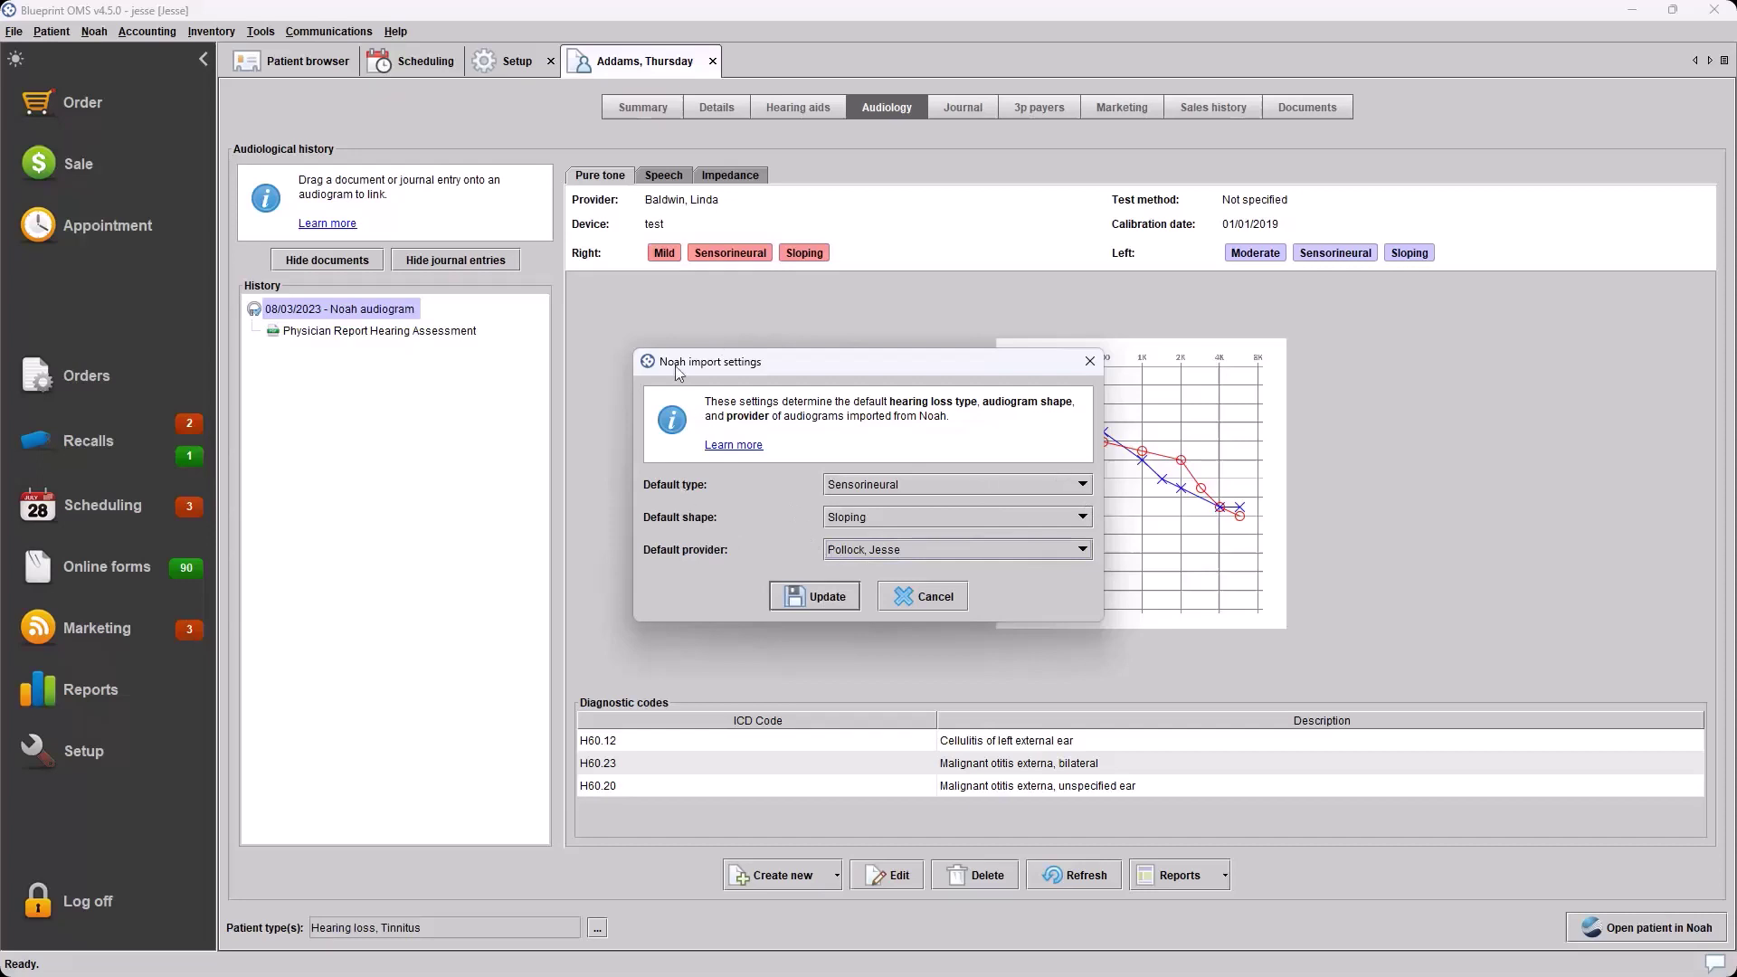
click(936, 593)
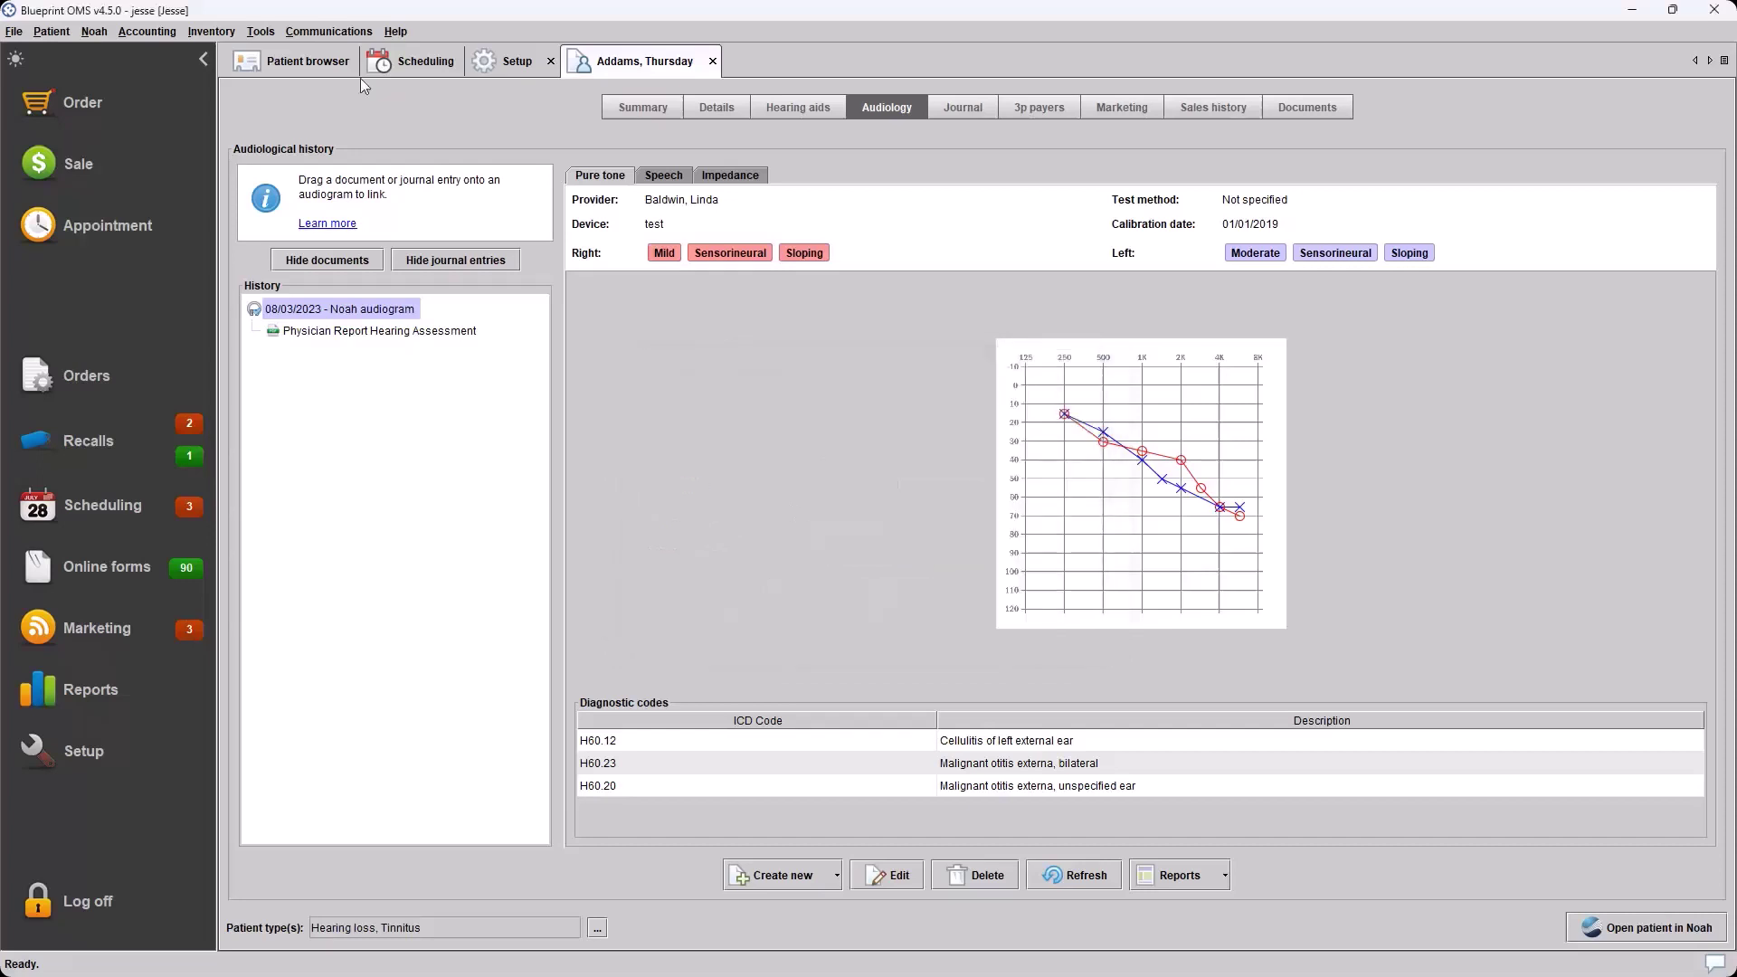
Filter the Patient browser by a partial surname and open the matching patient's record
click(94, 31)
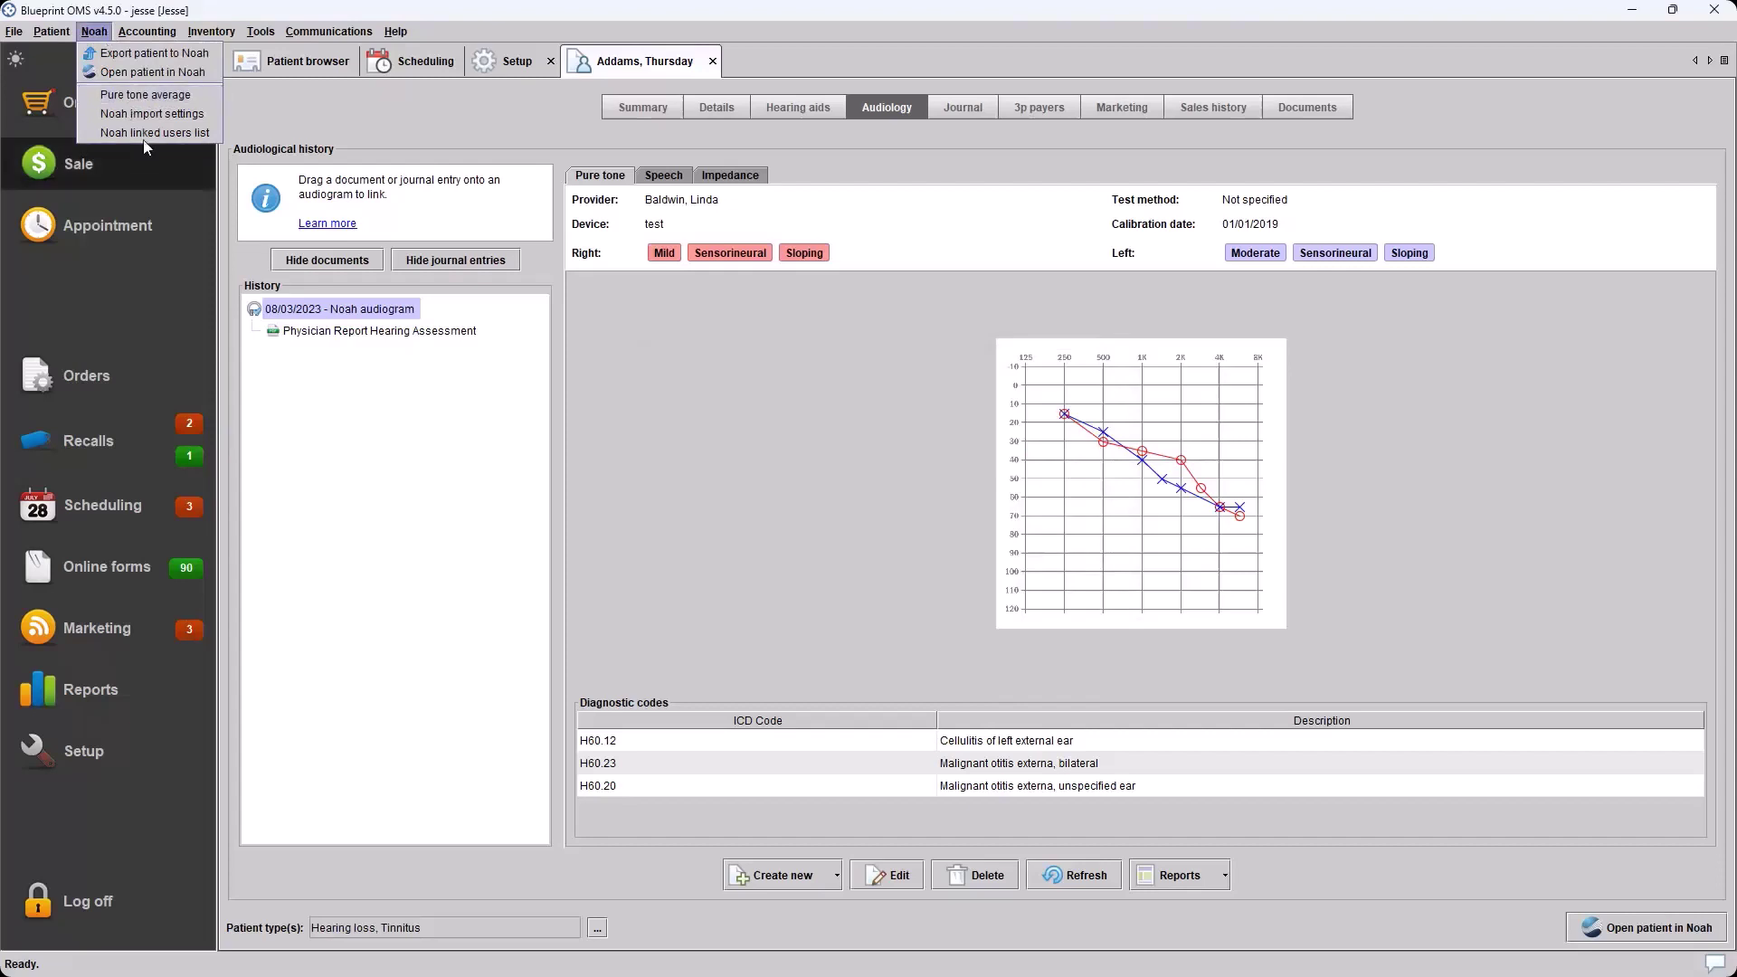
click(291, 61)
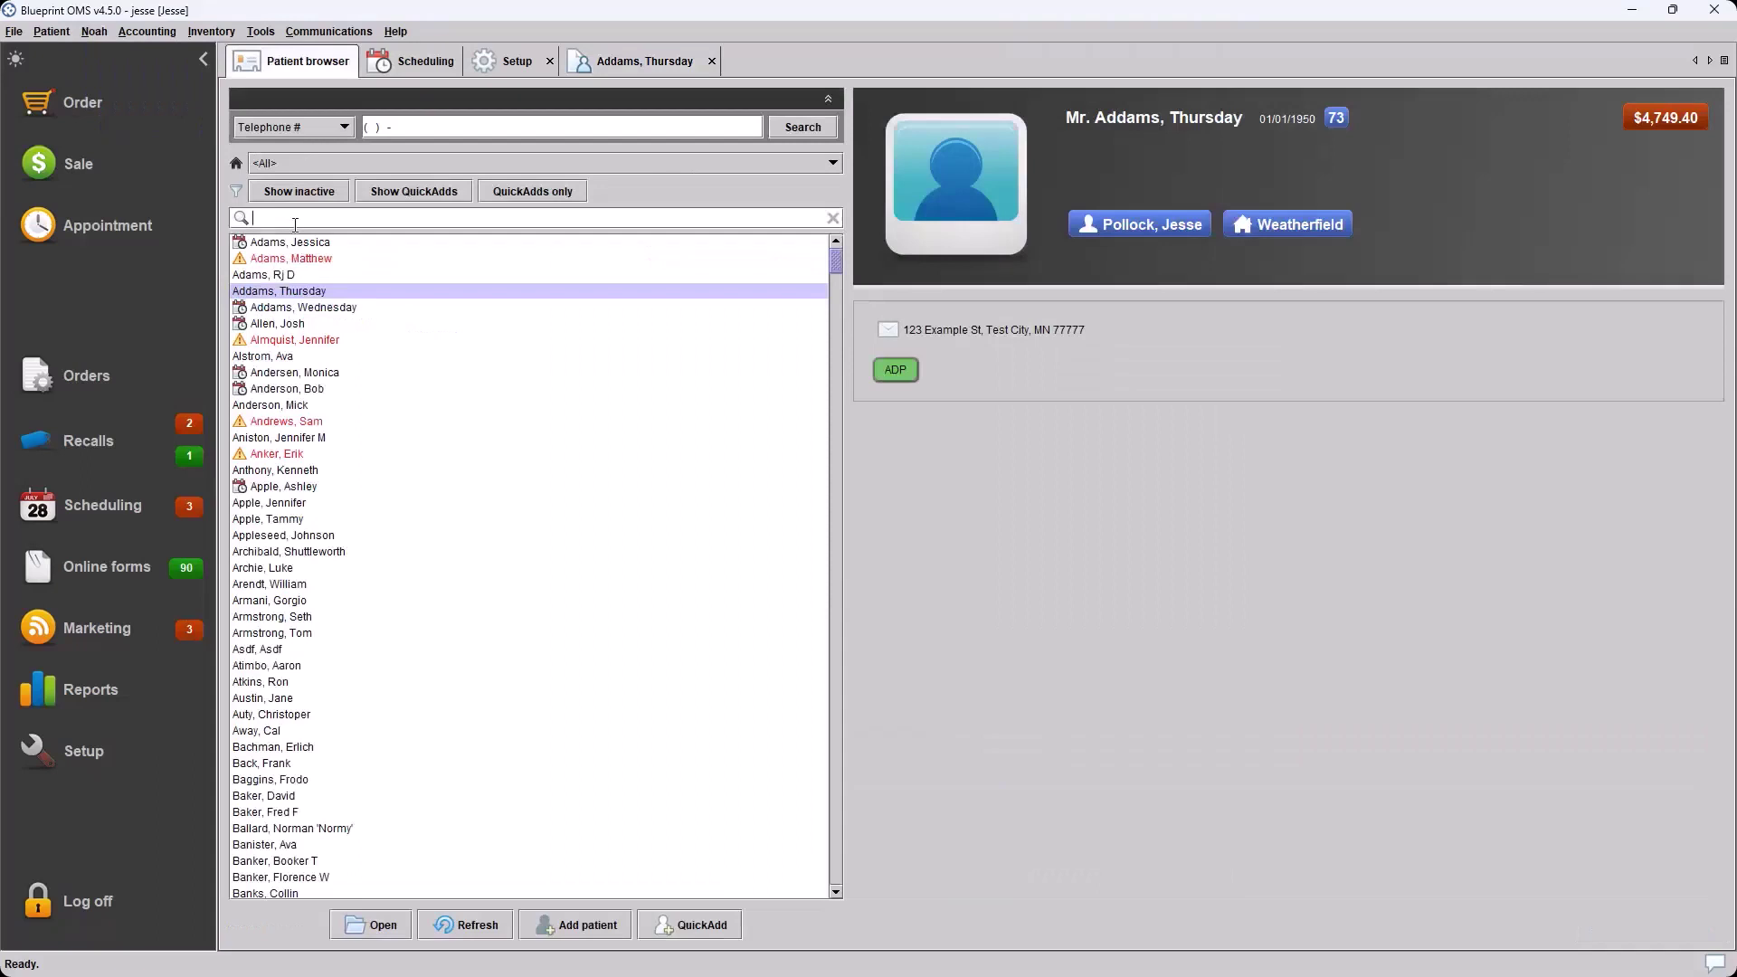
text(Free)
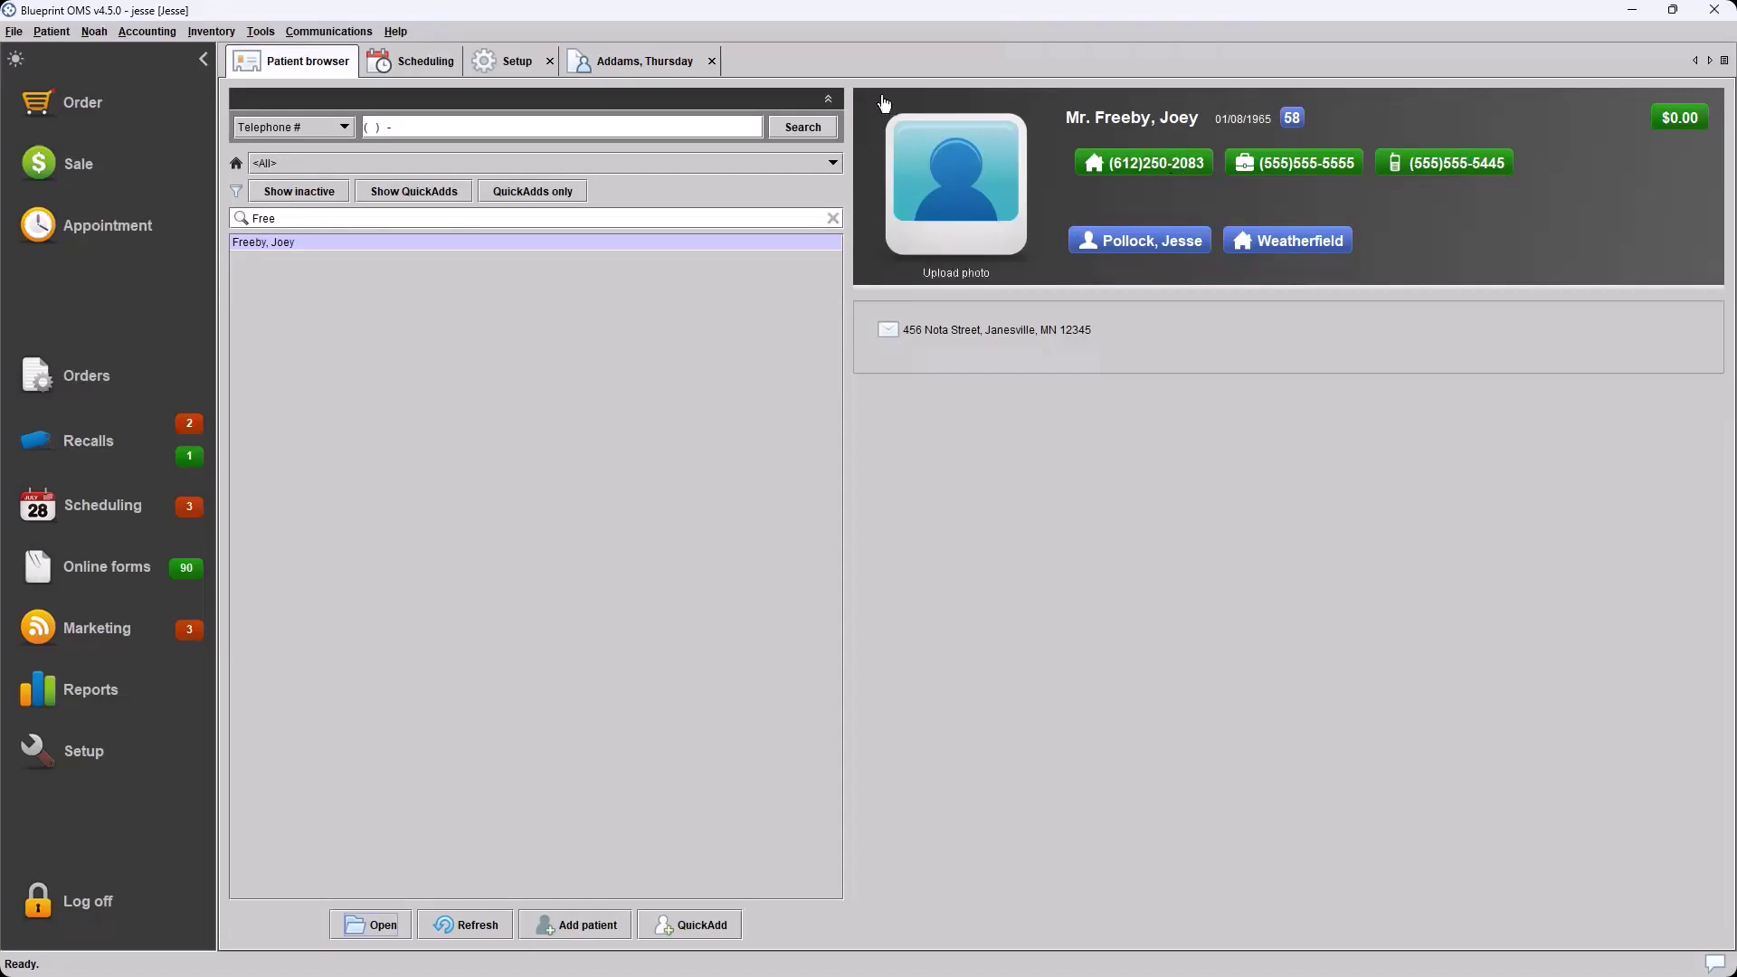
double_click(291, 244)
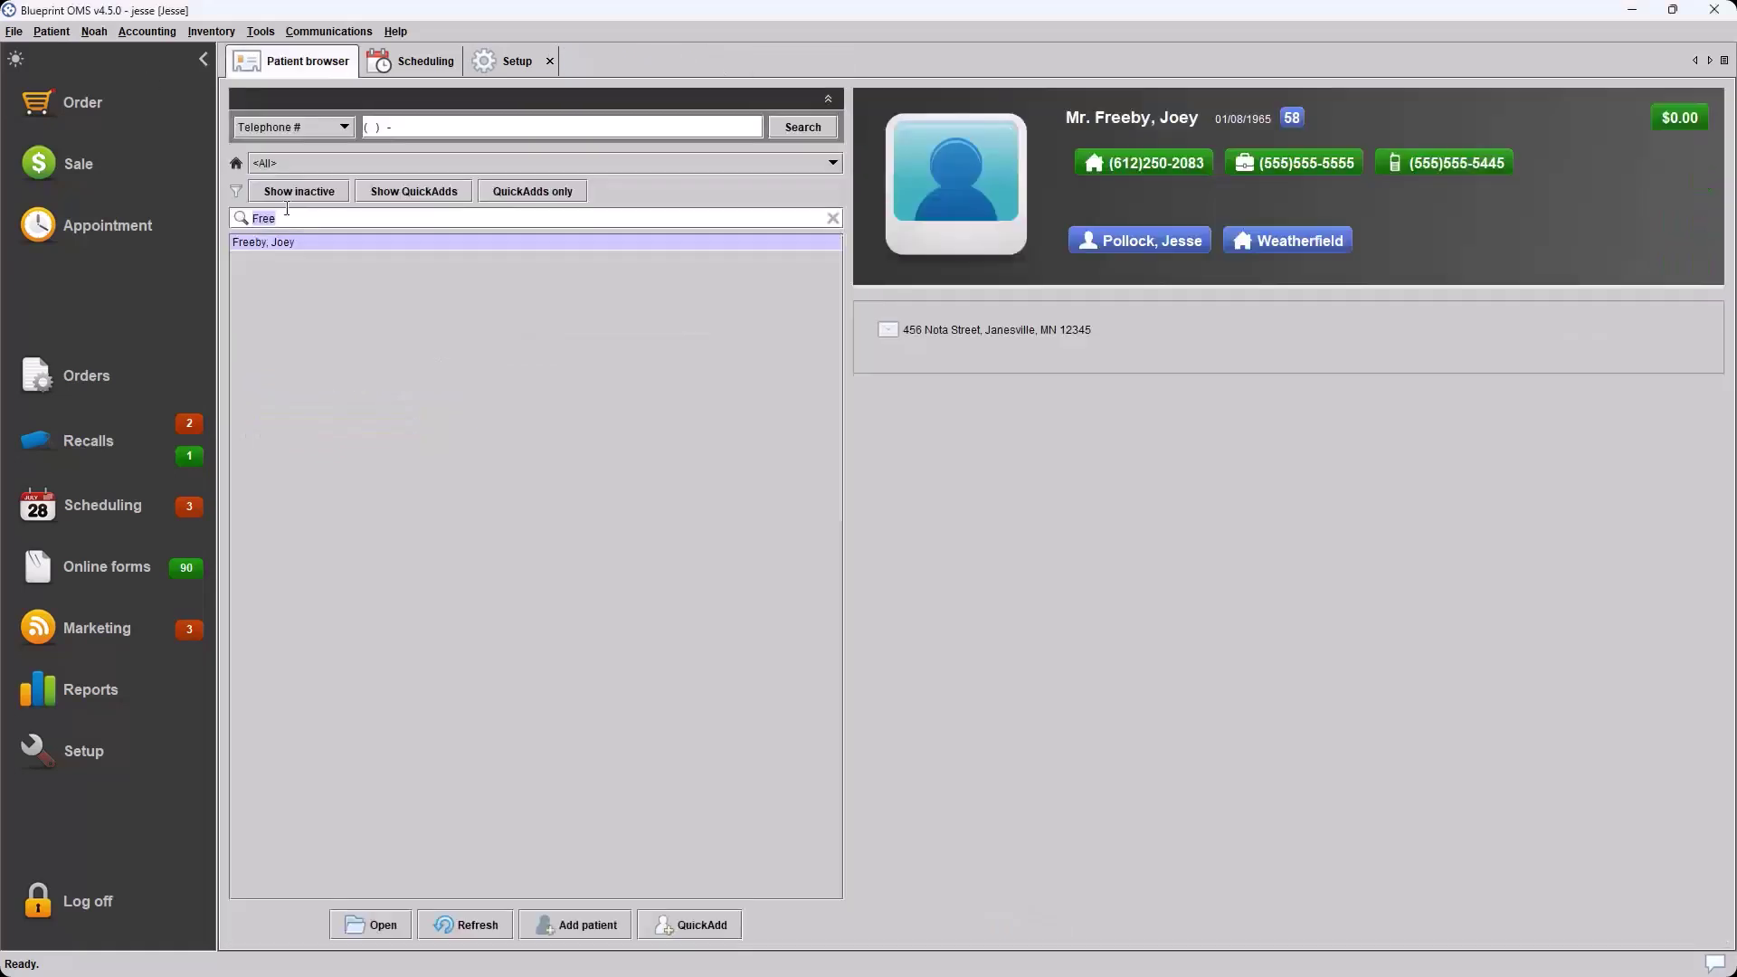
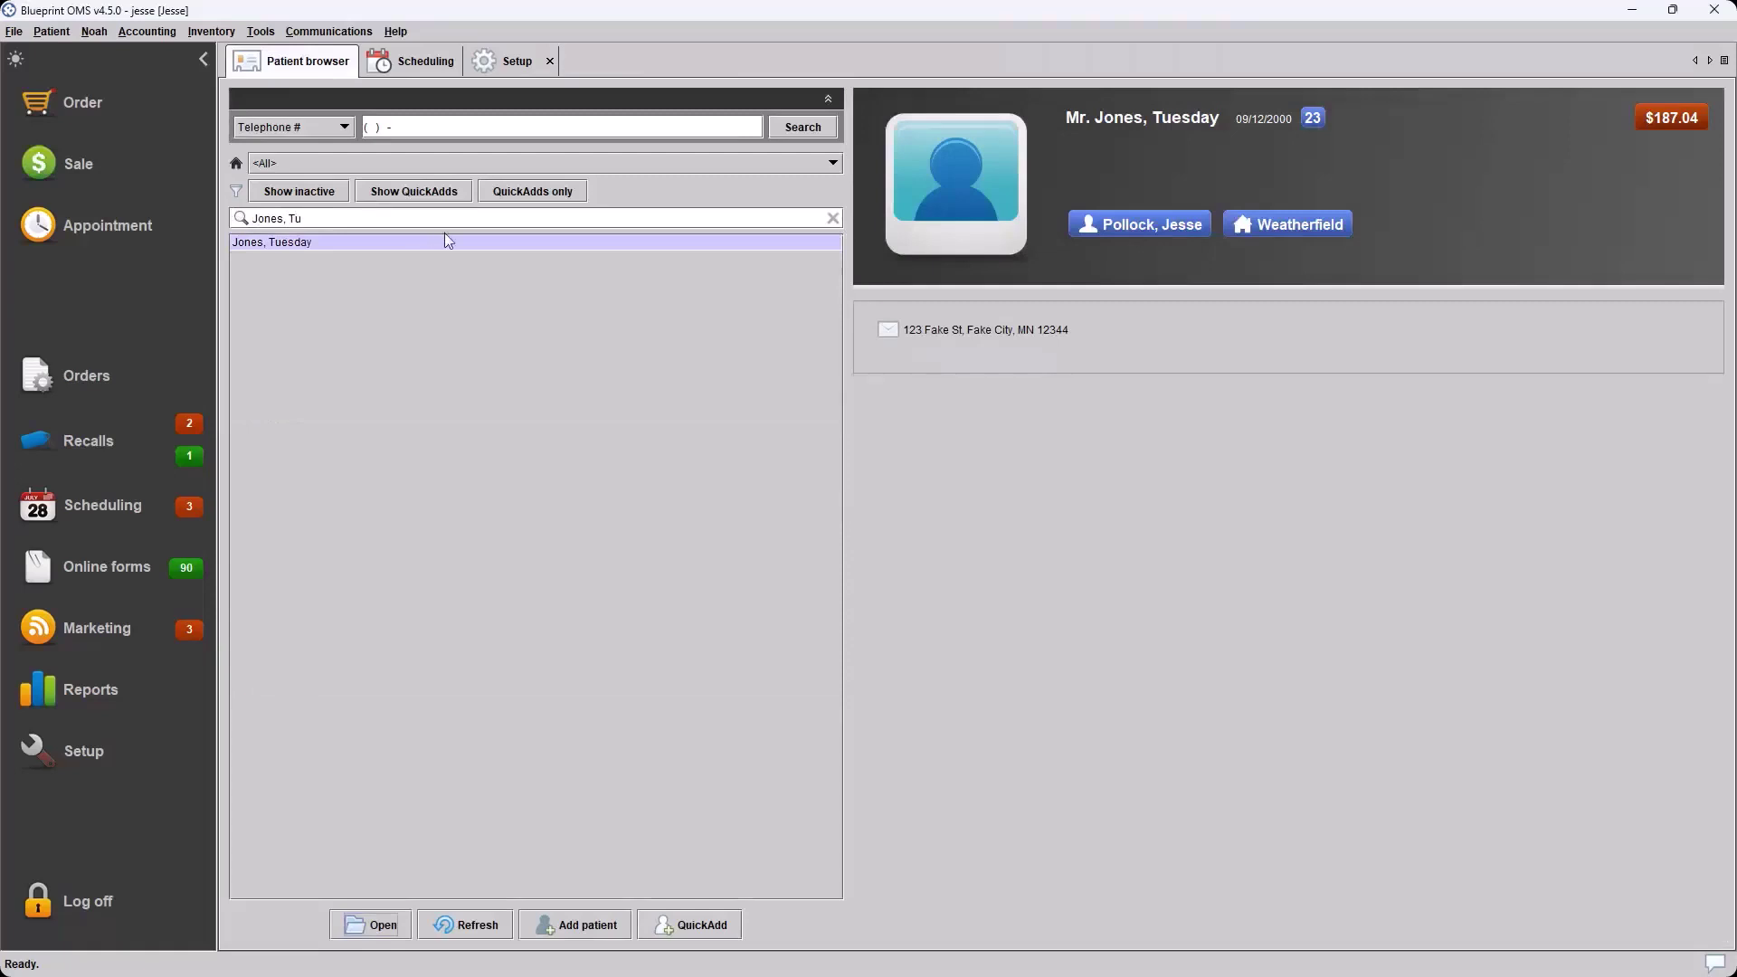
Search for the patient by surname and initials, open their record, and show Hearing aids
double_click(330, 243)
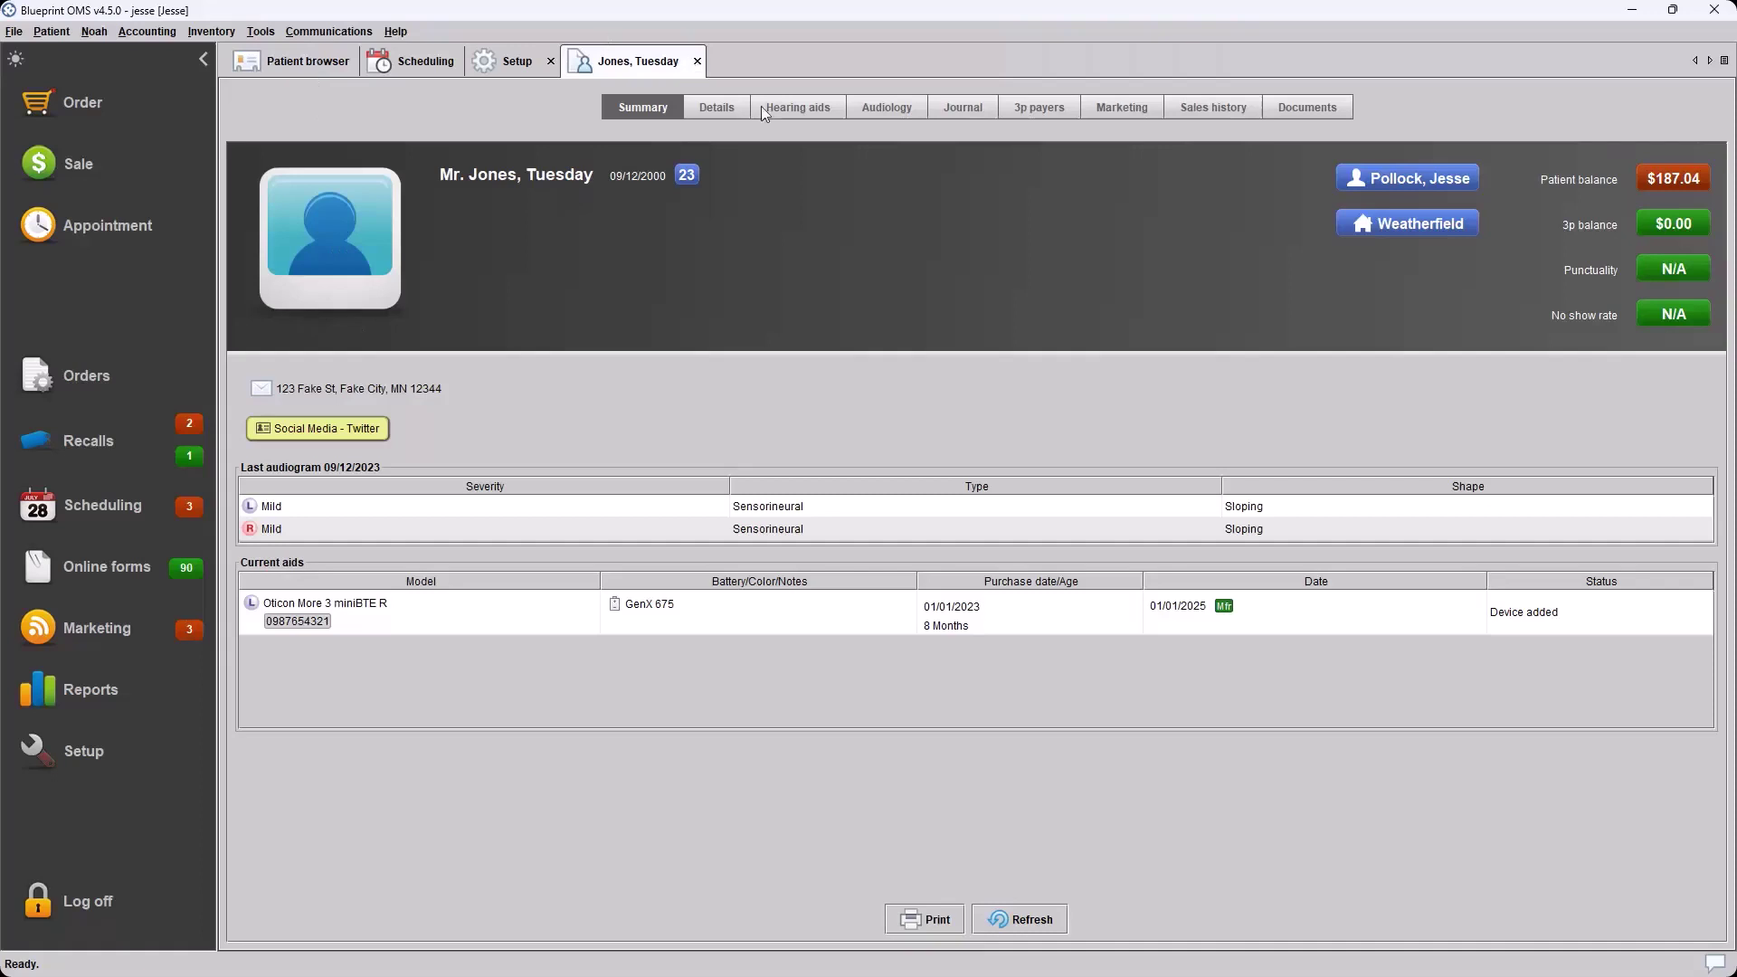
click(801, 106)
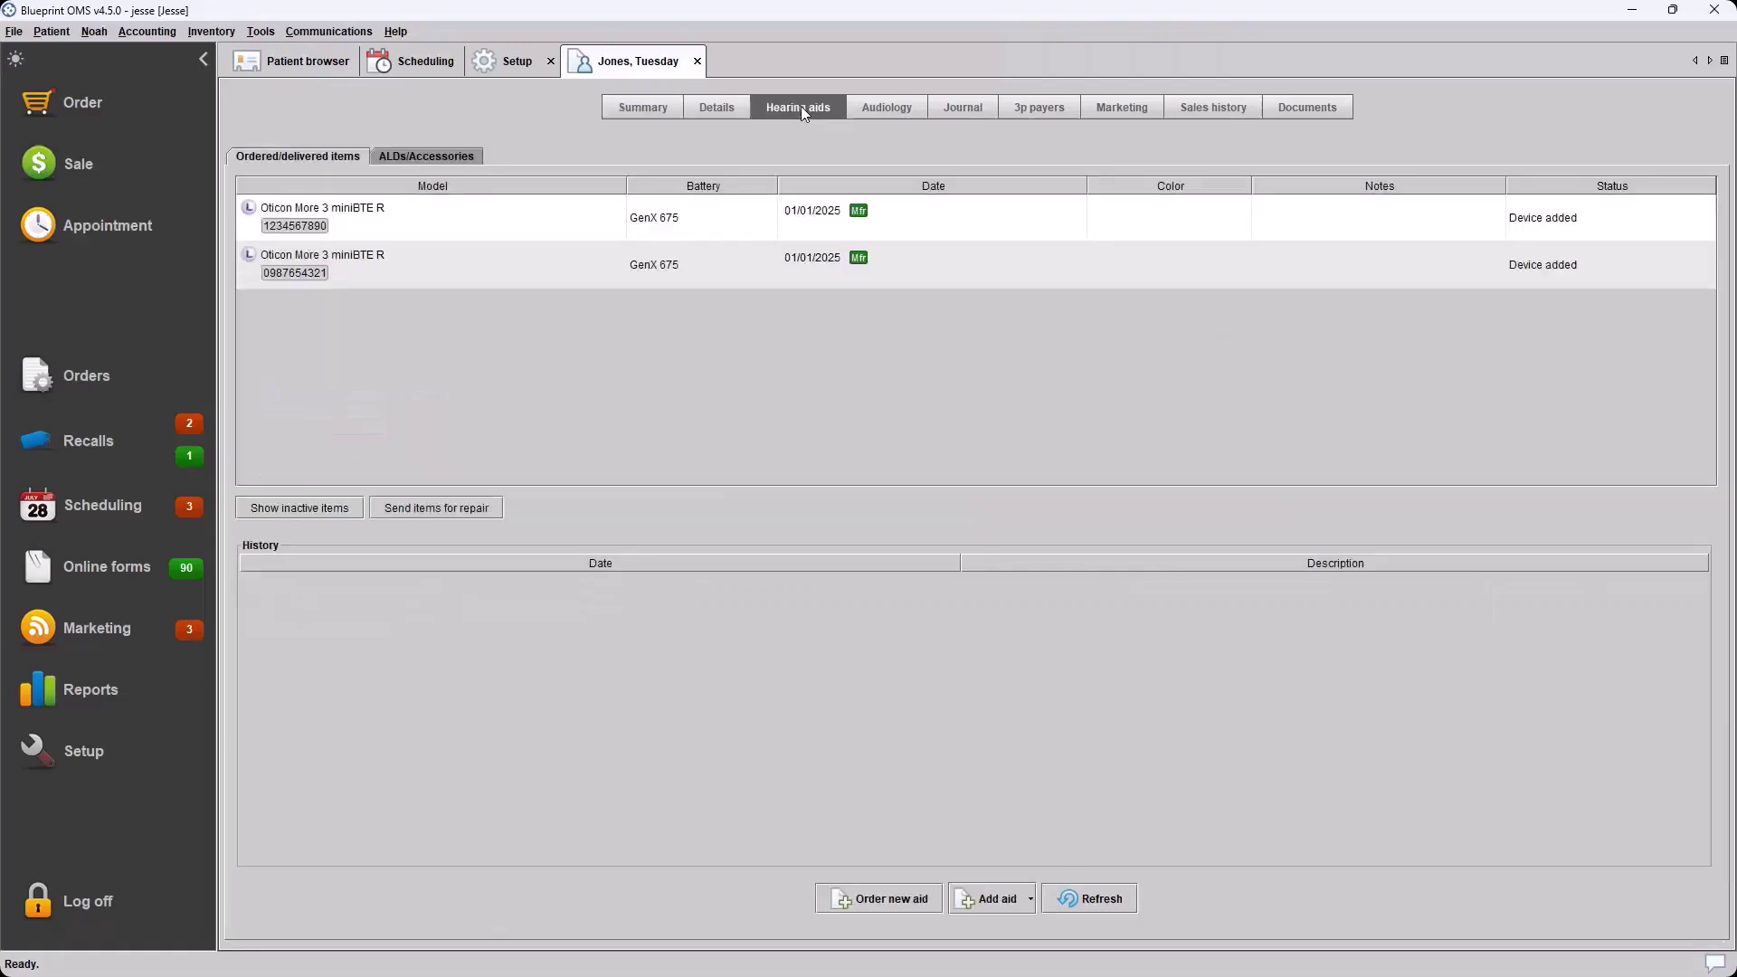
Inspect the history of both Oticon More 3 miniBTE R aids and the Add aid options
click(563, 215)
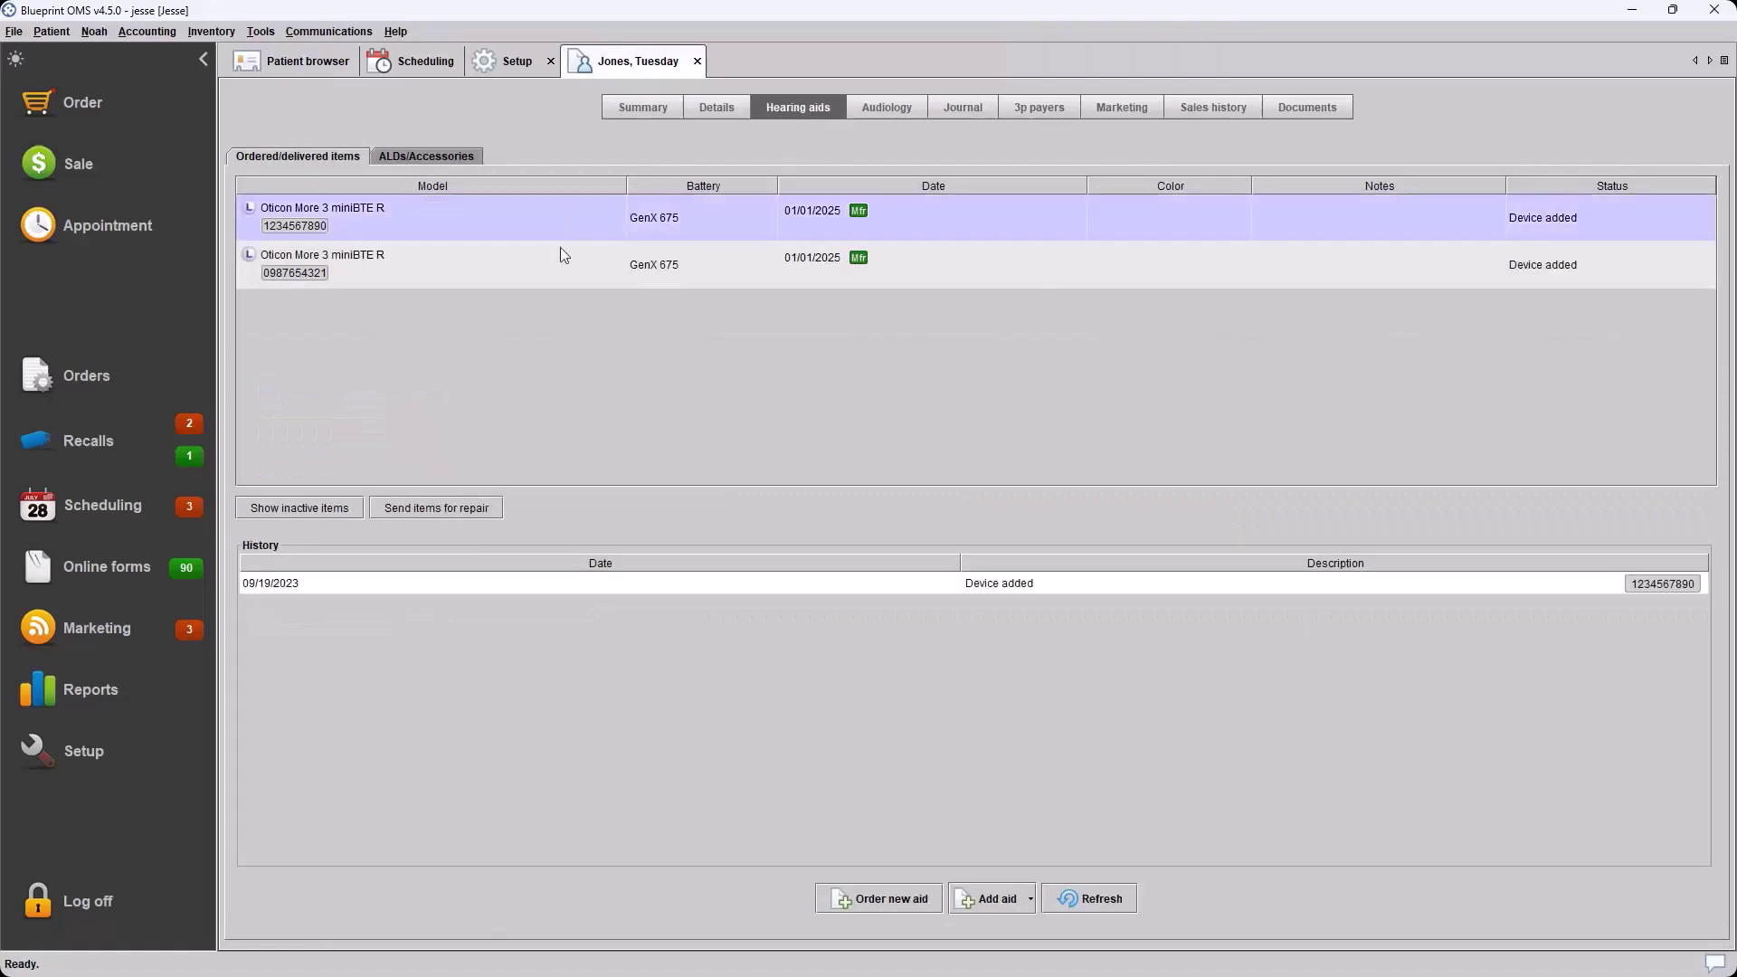
click(561, 249)
click(601, 219)
click(1028, 898)
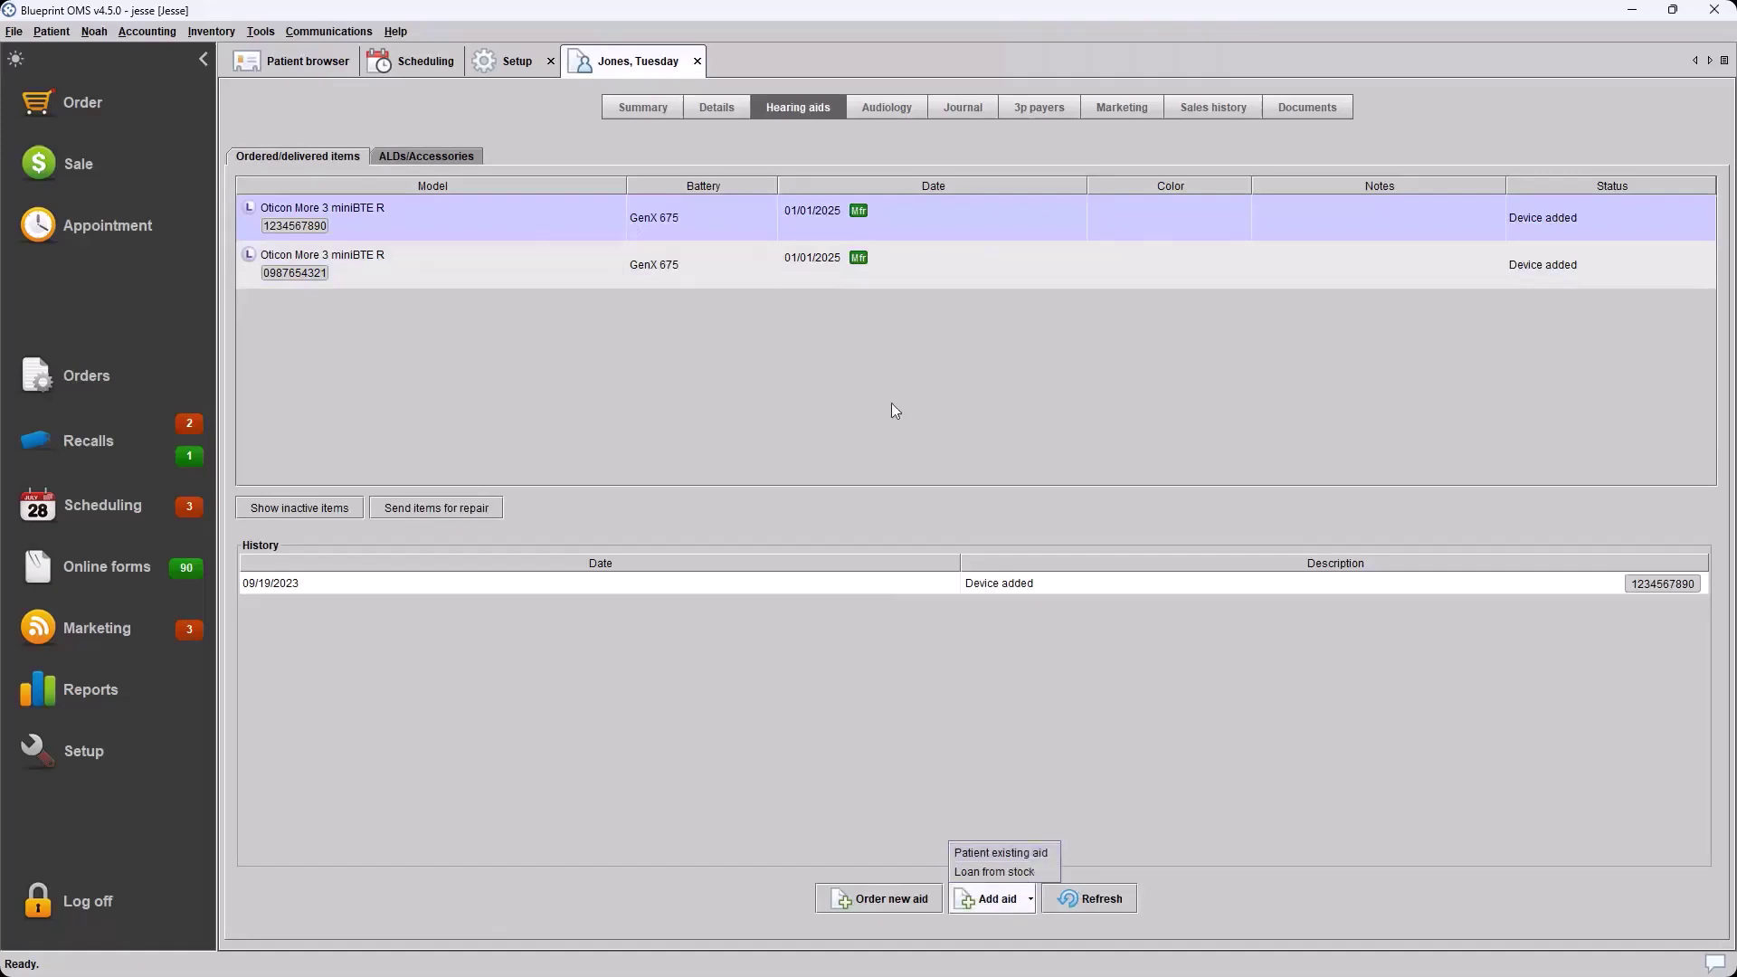
click(566, 367)
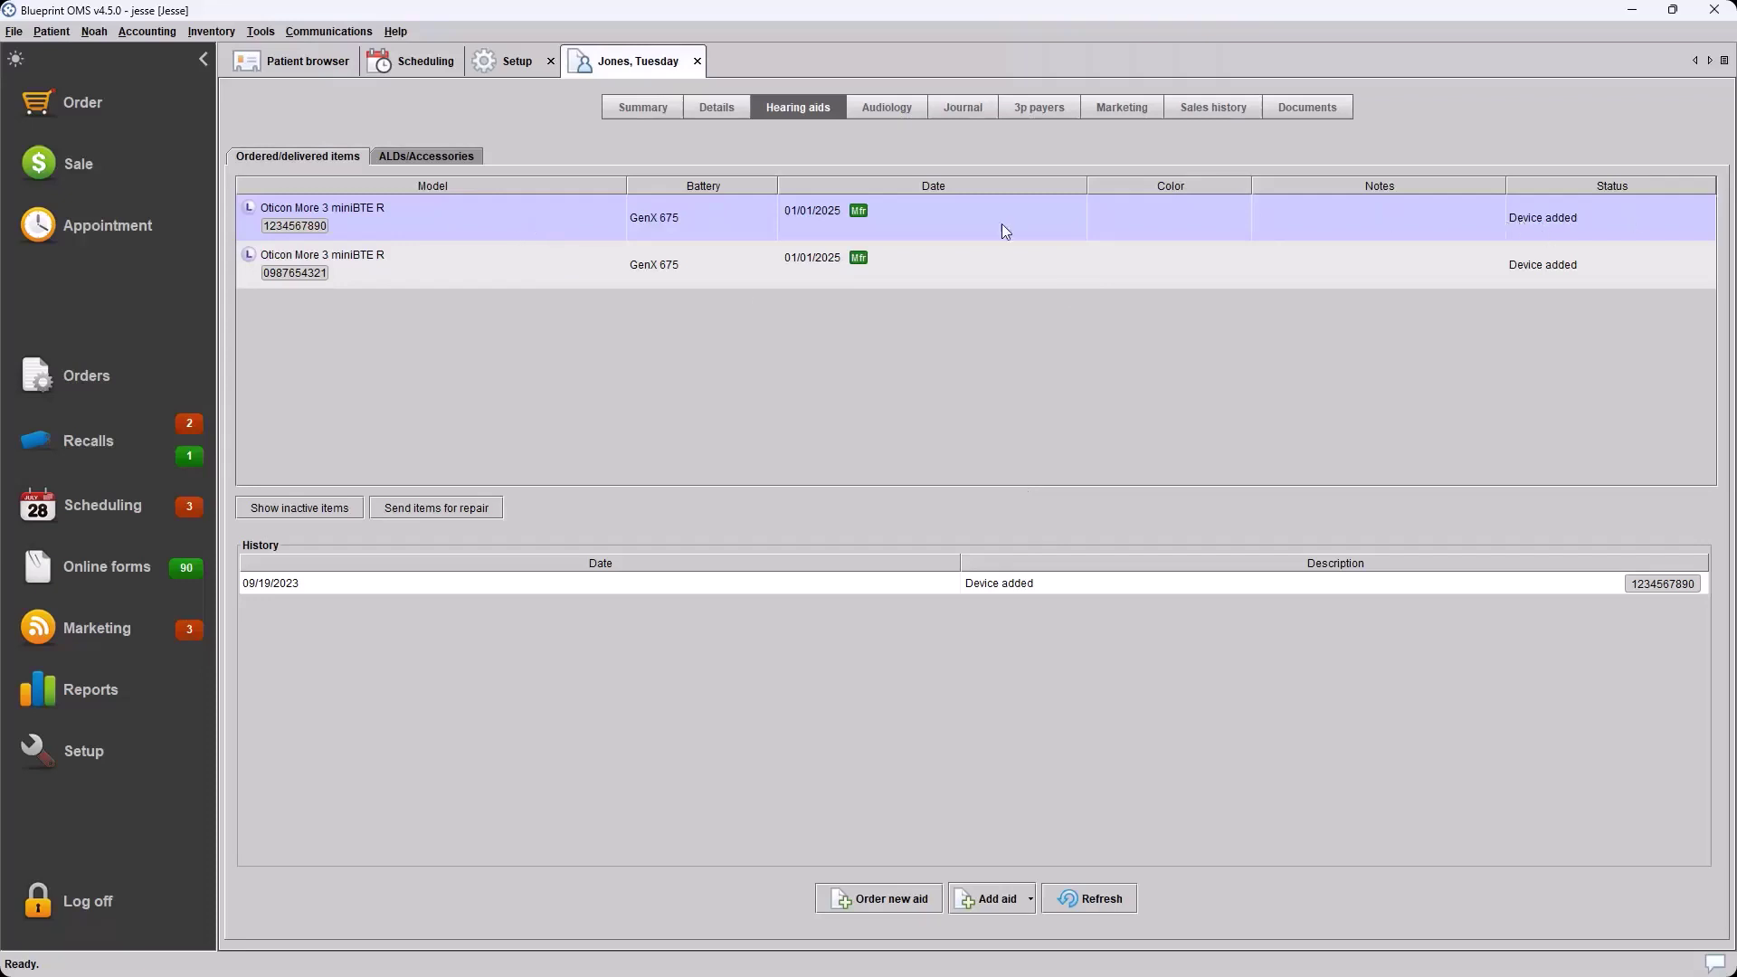
Check the first aid's actions without running any, and toggle Show inactive items
right_click(561, 220)
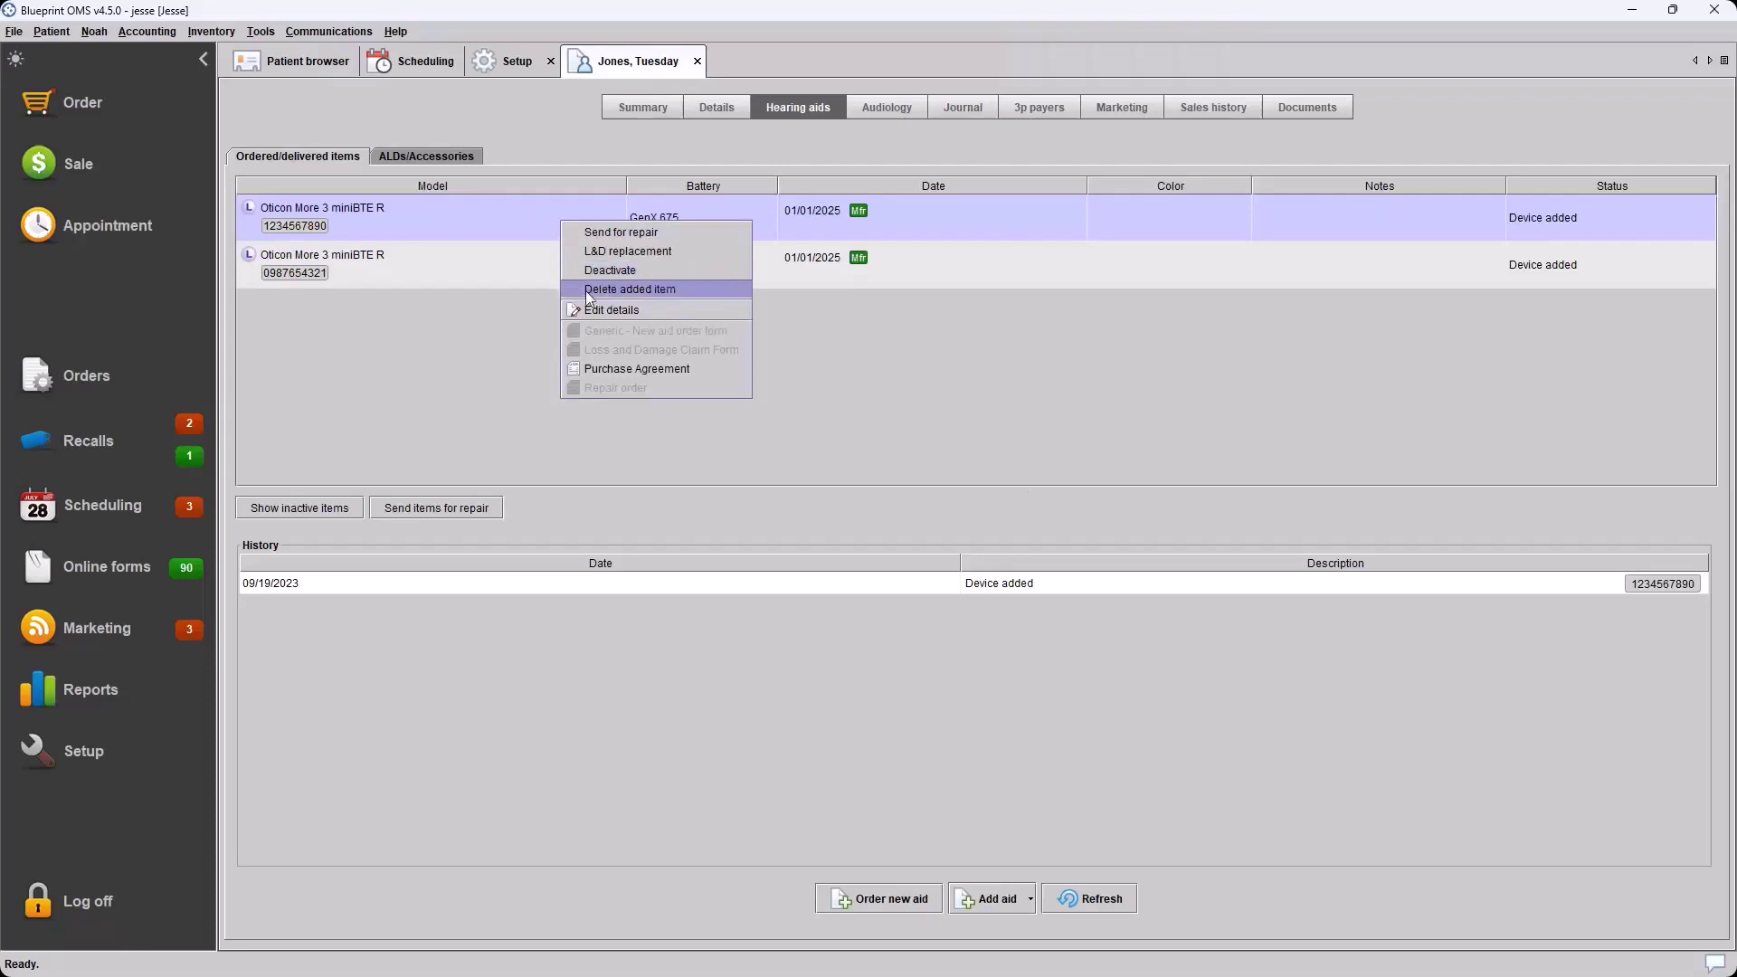
click(378, 396)
click(285, 510)
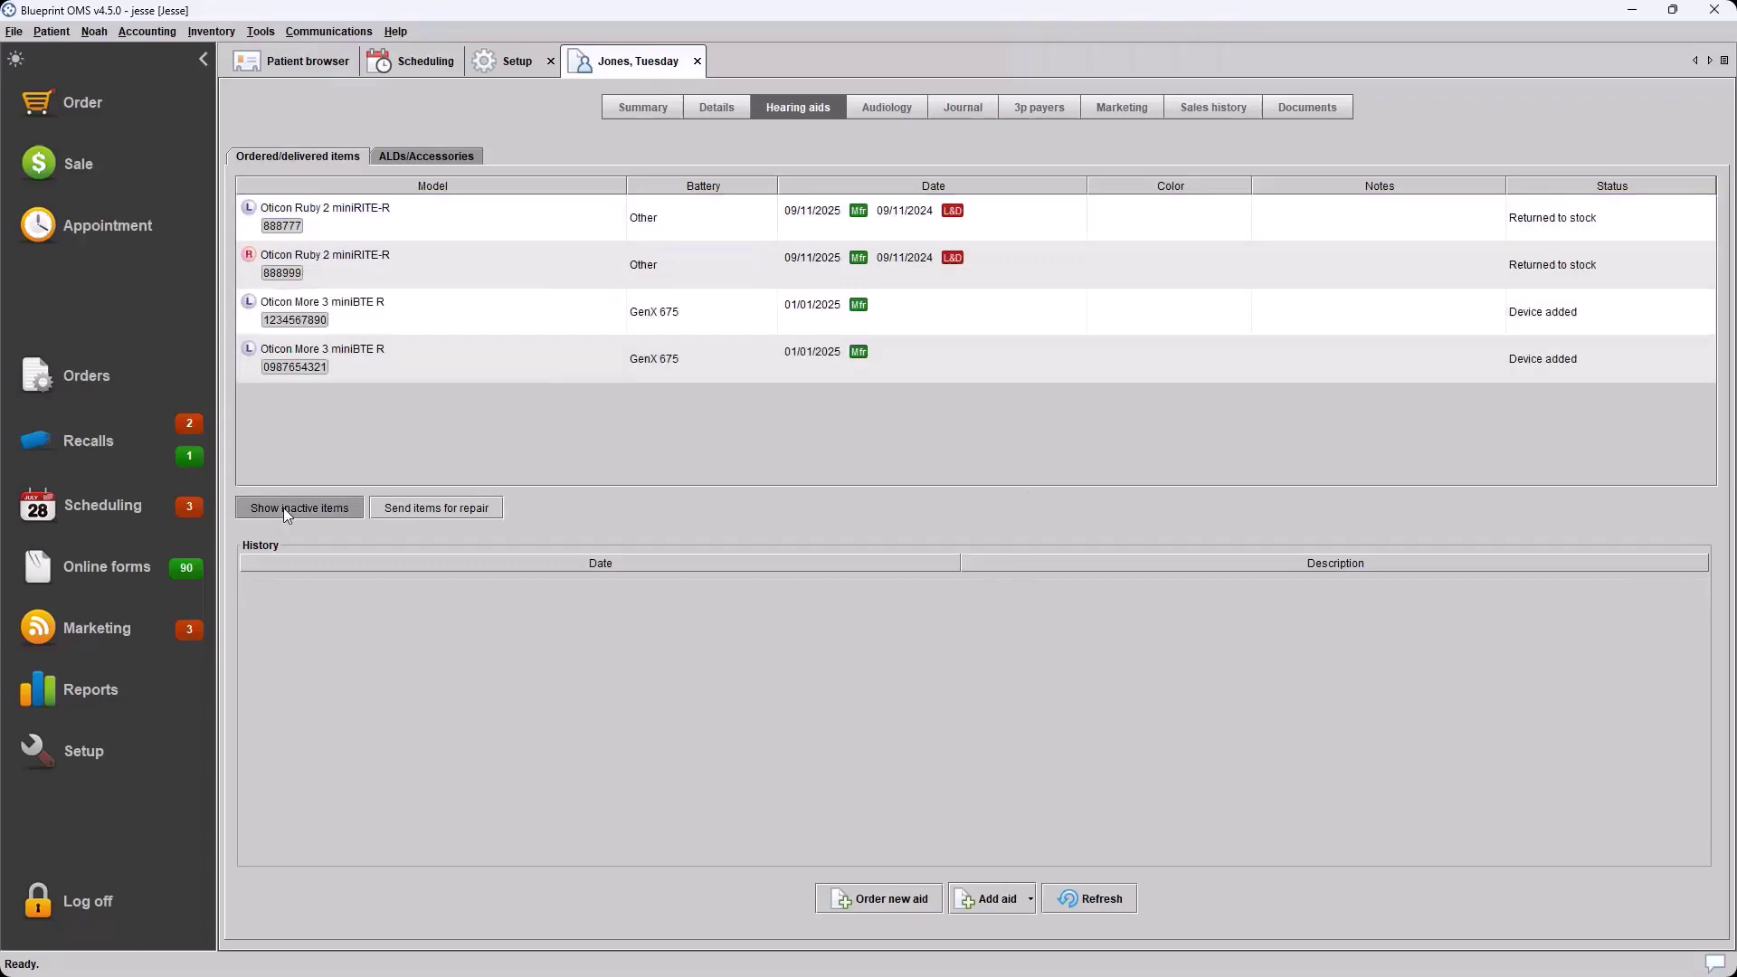
click(284, 508)
click(285, 507)
click(284, 508)
right_click(571, 210)
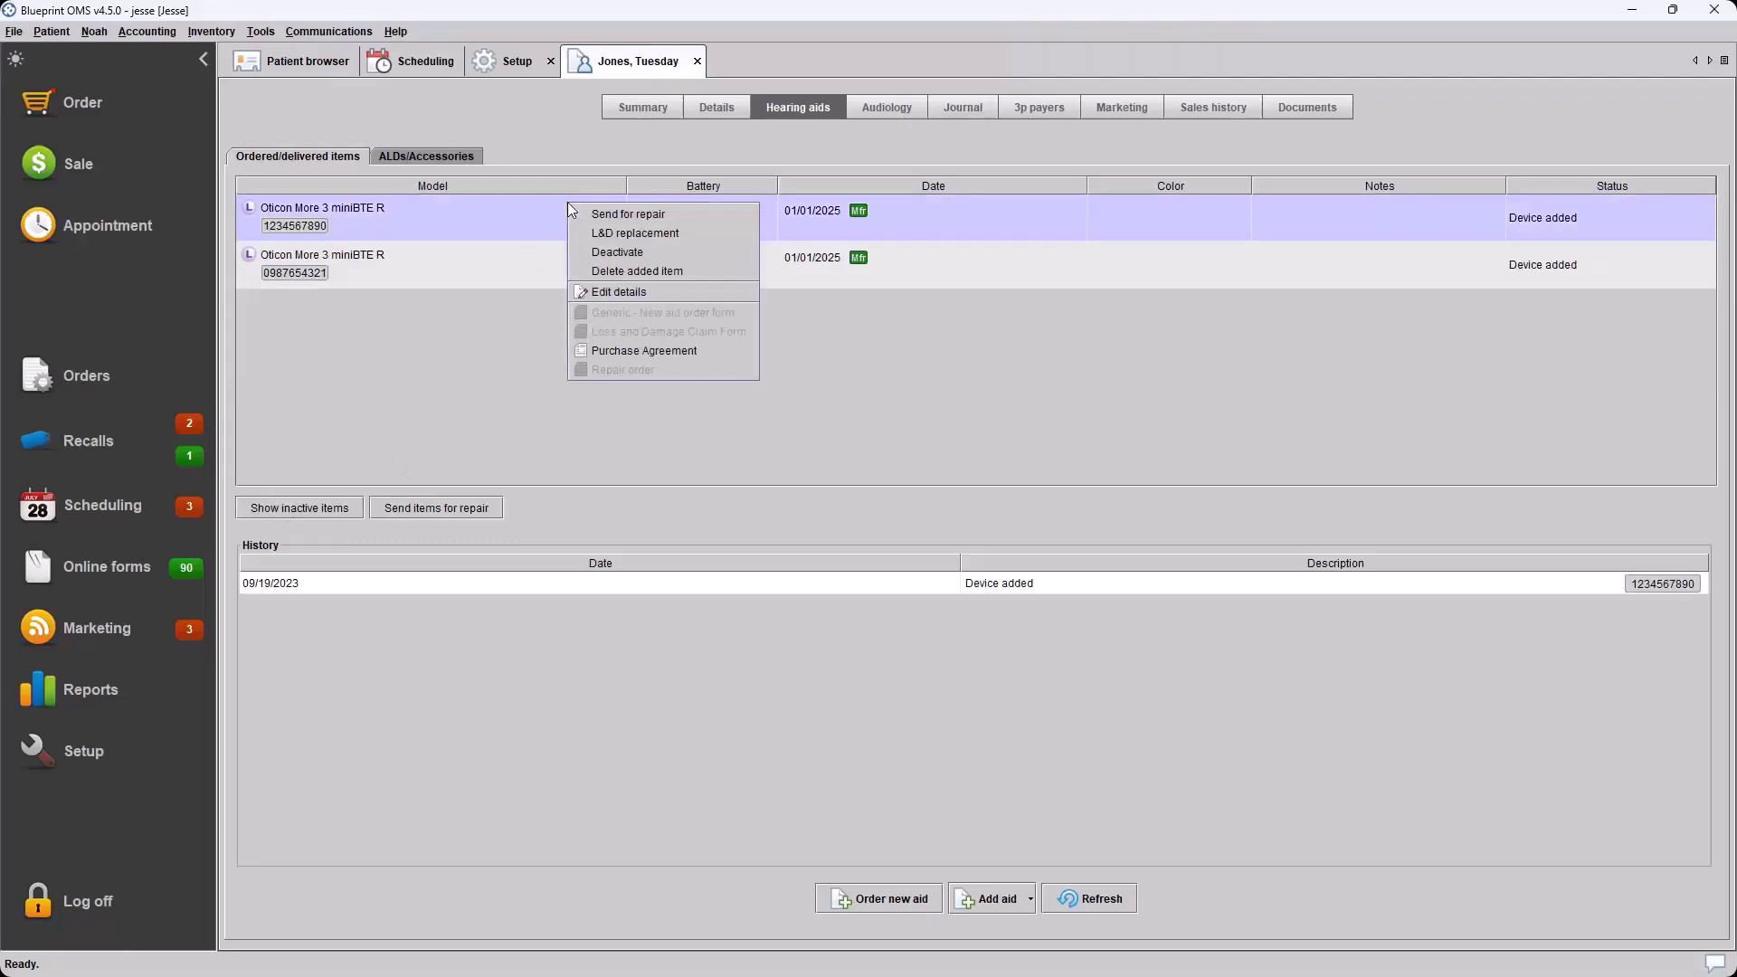
click(687, 270)
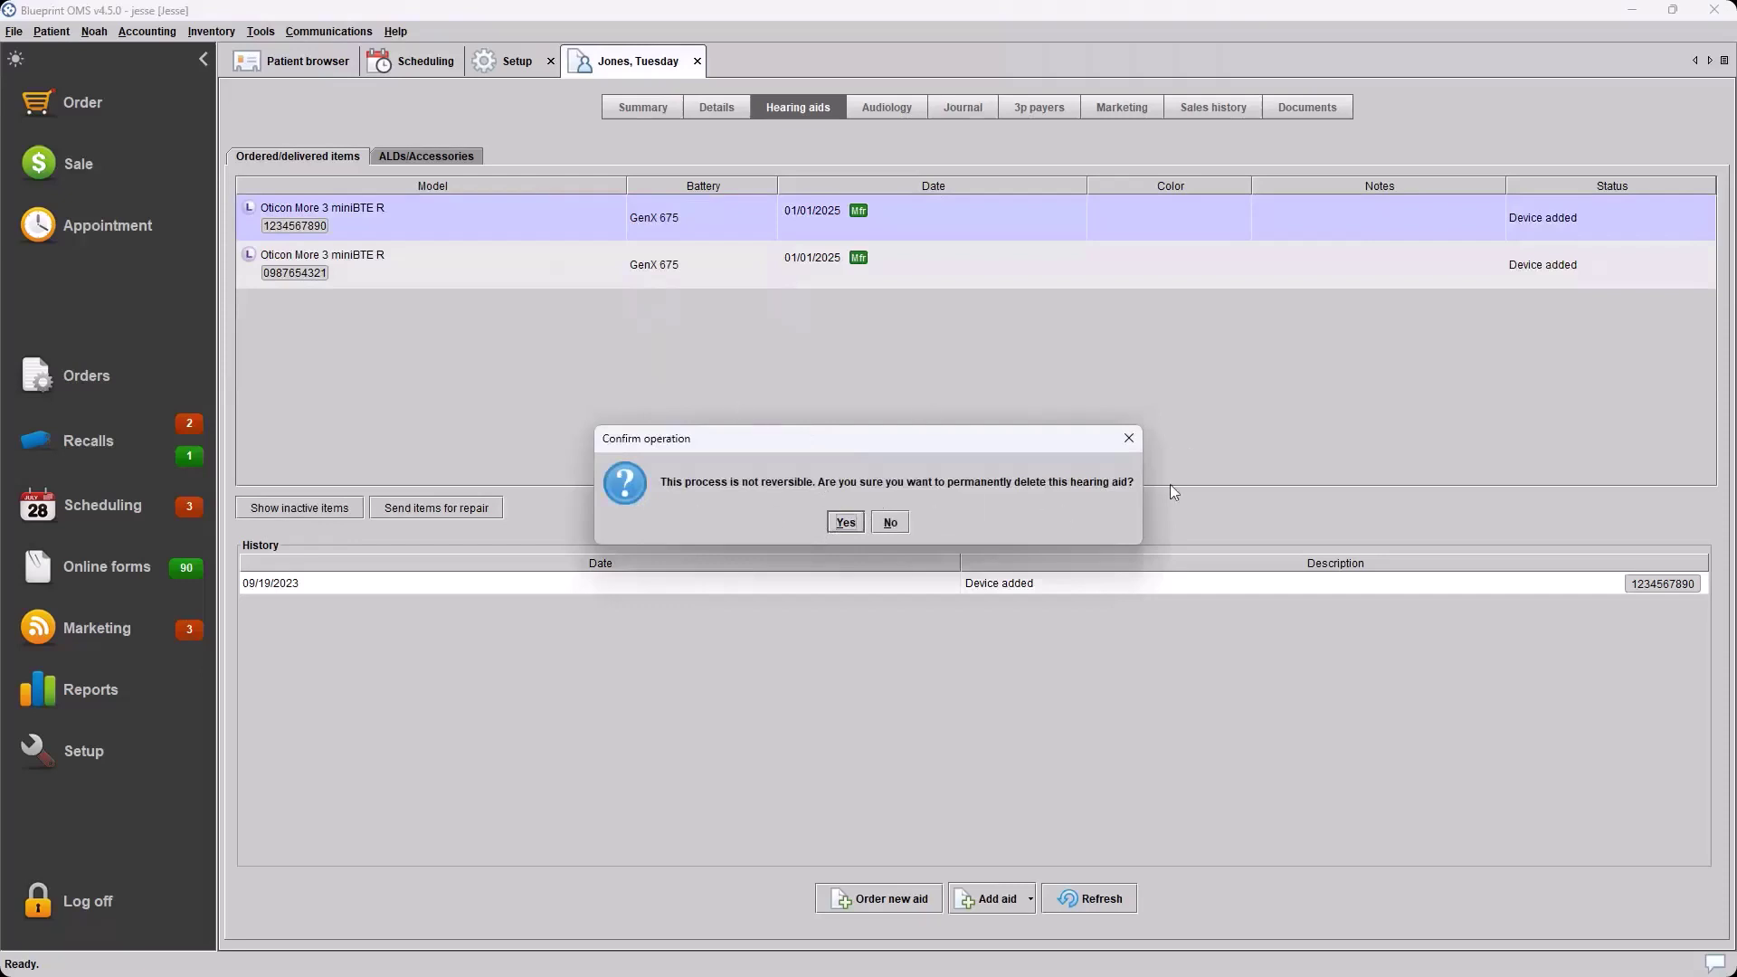
click(844, 523)
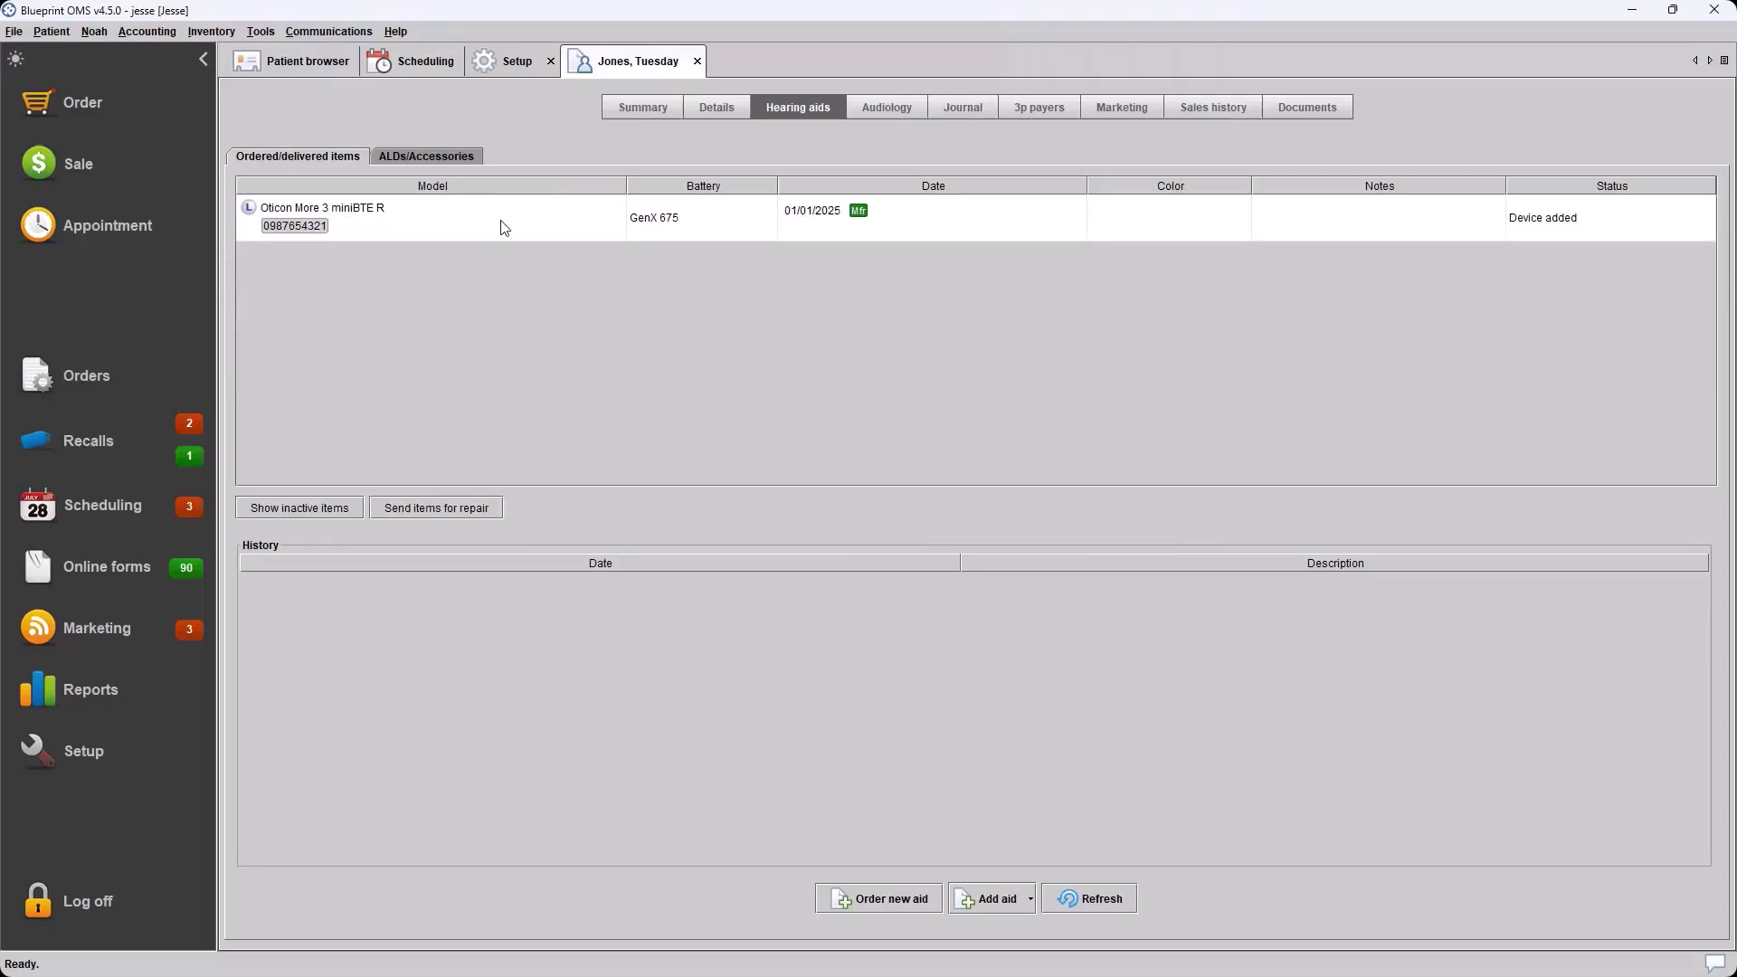
click(318, 509)
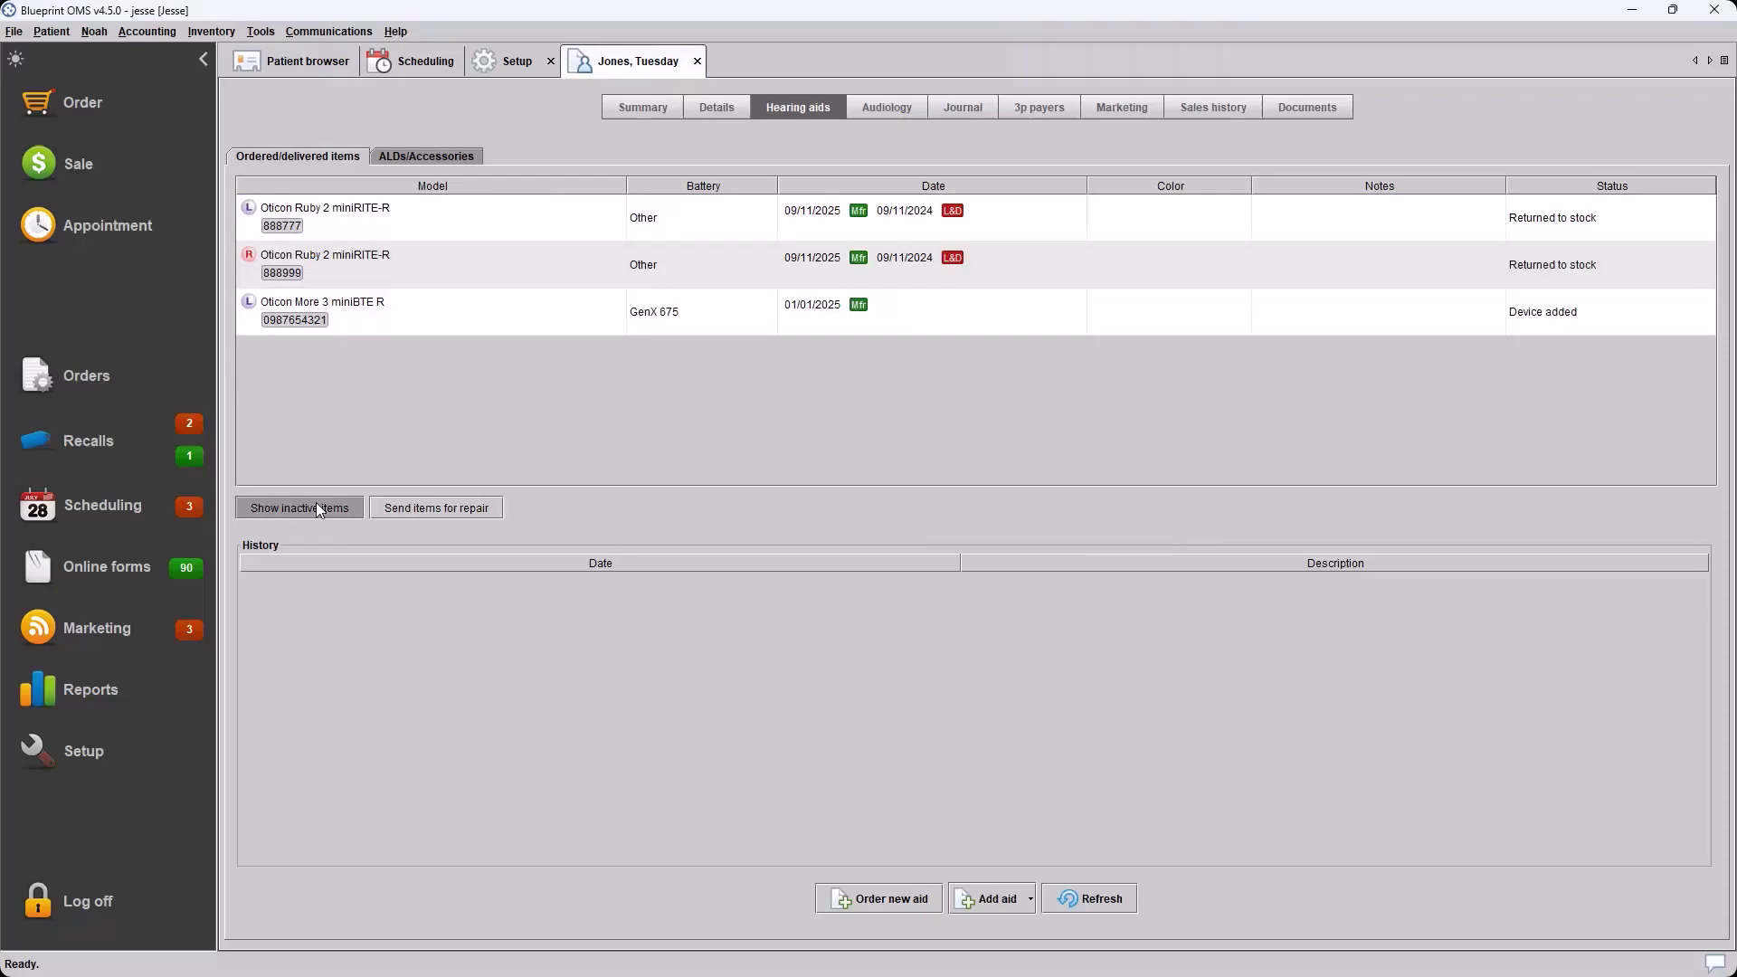
click(317, 506)
right_click(476, 210)
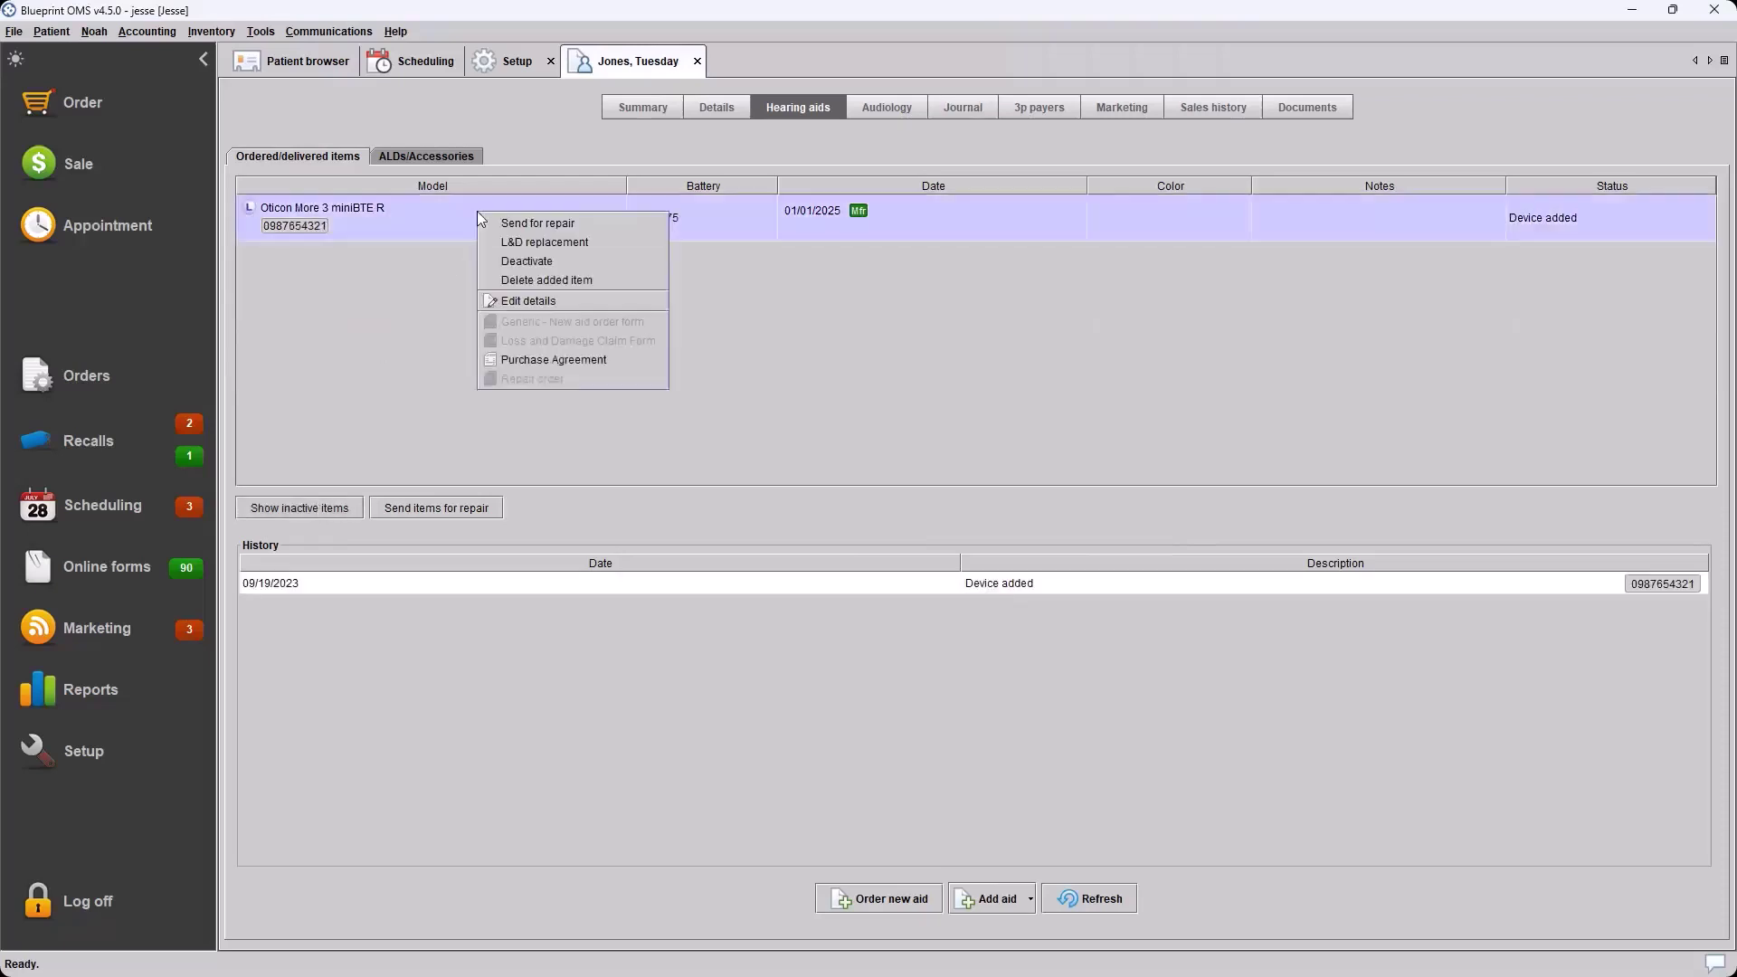
click(590, 281)
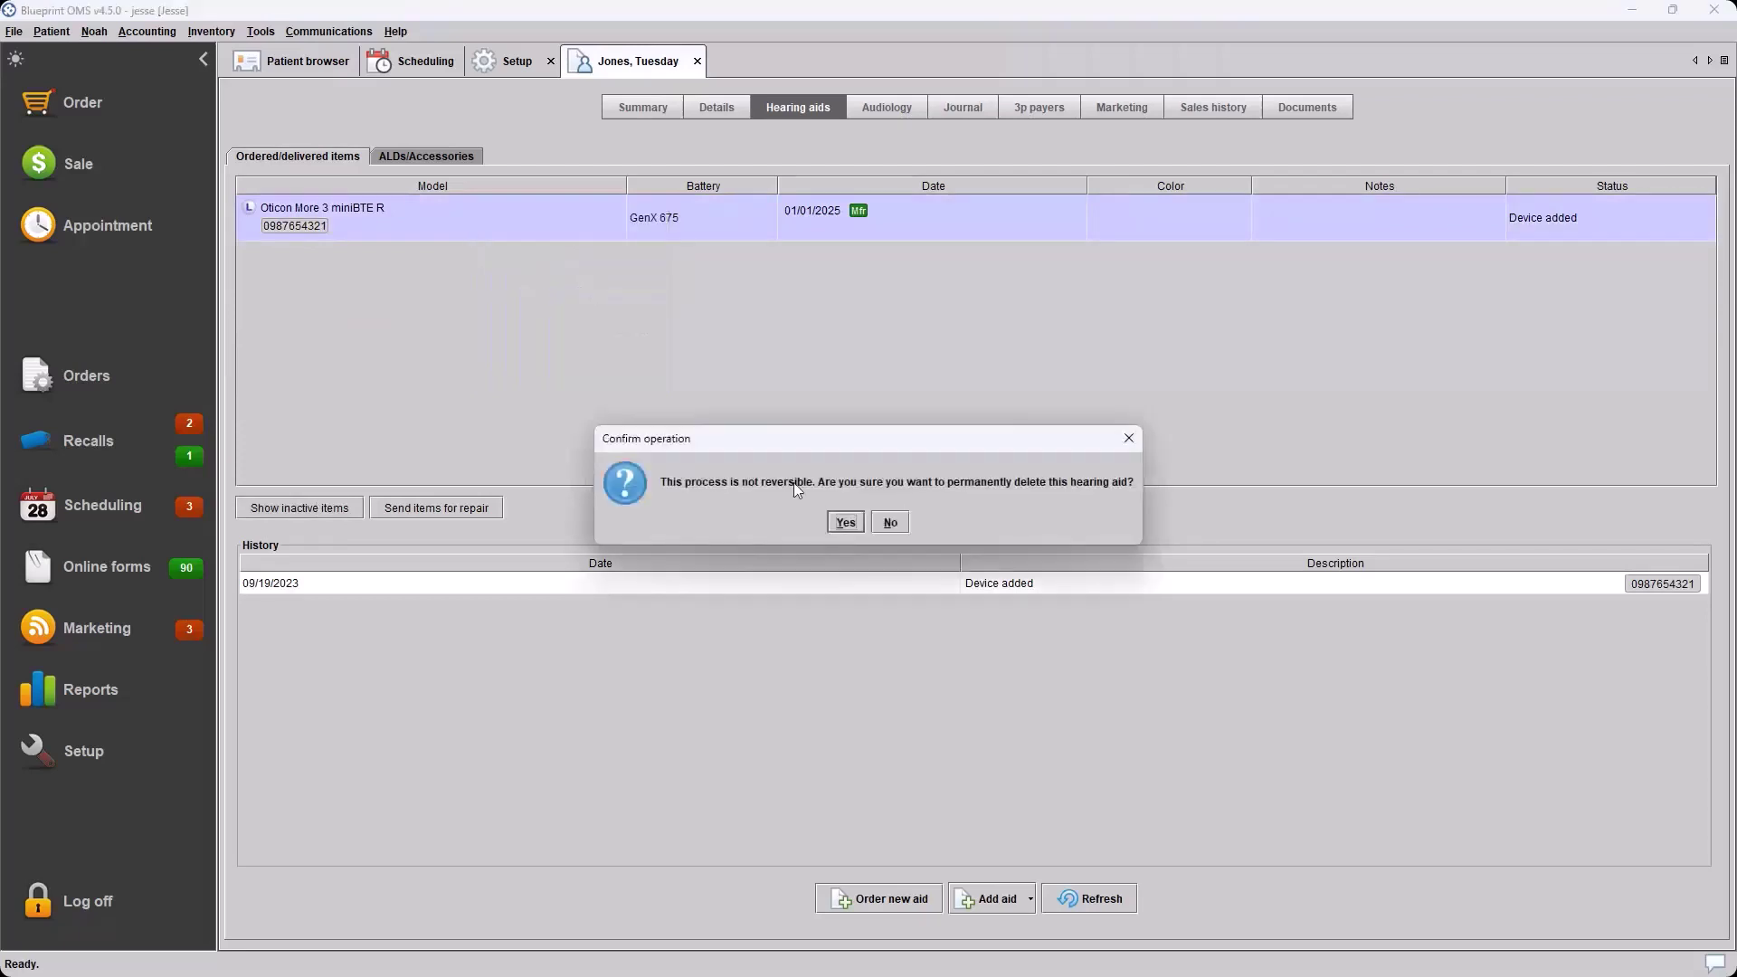
click(853, 530)
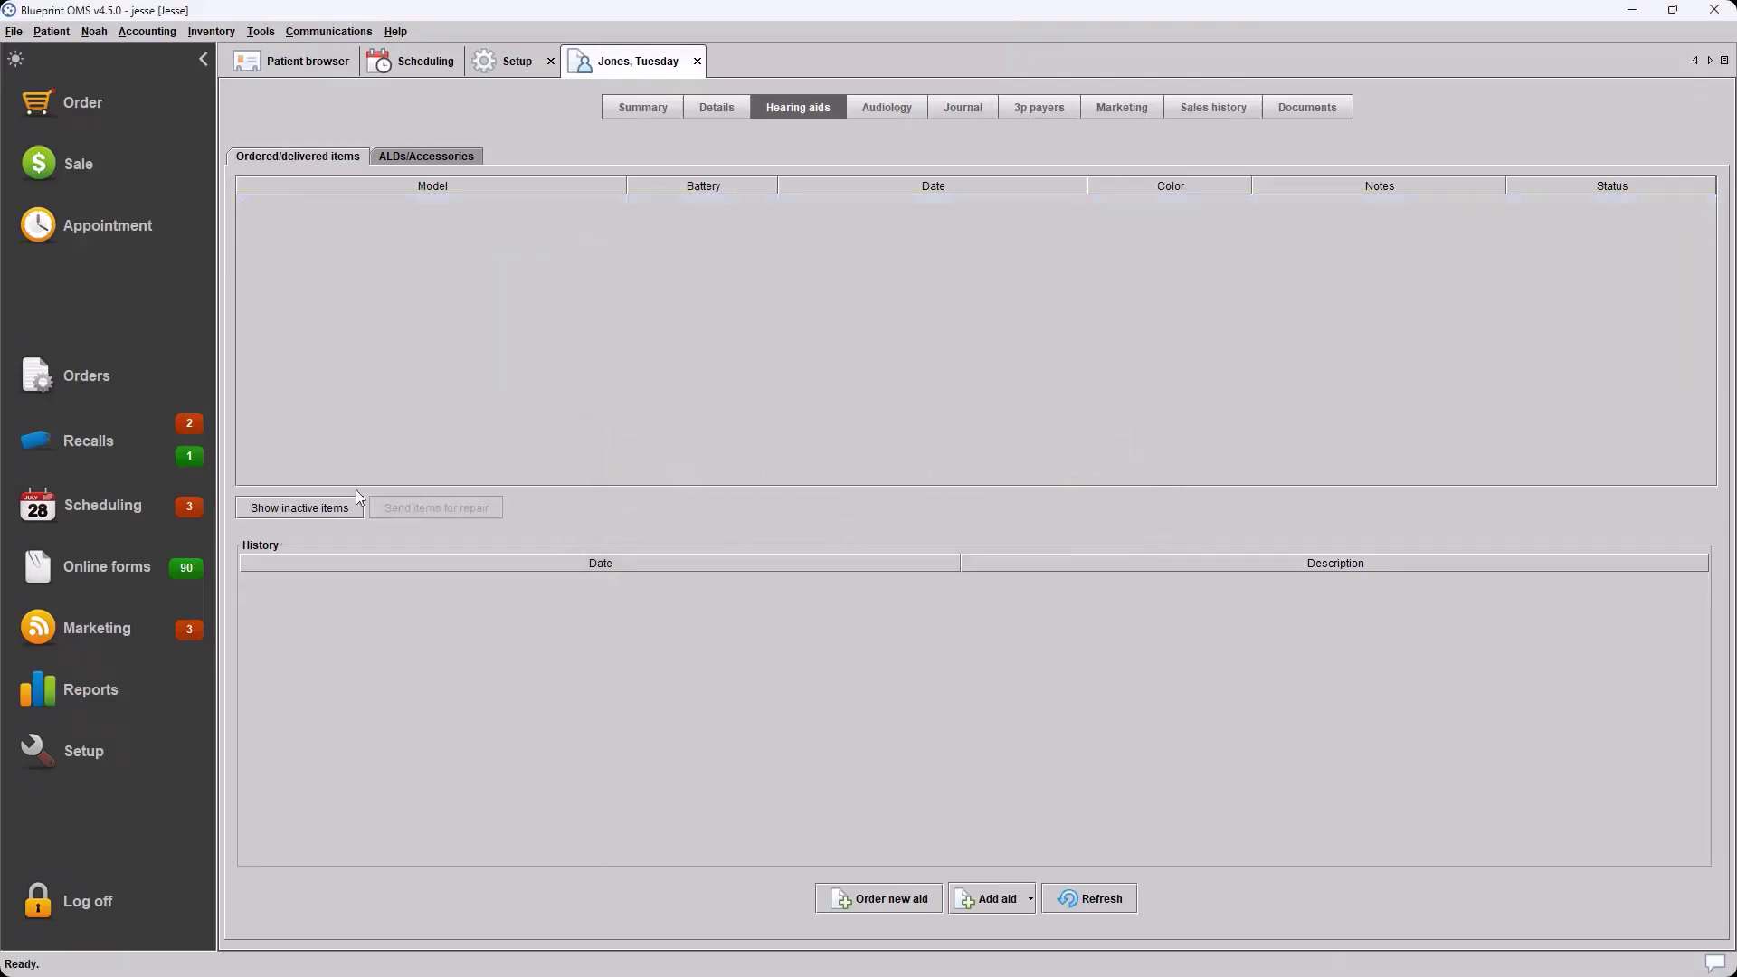
click(320, 509)
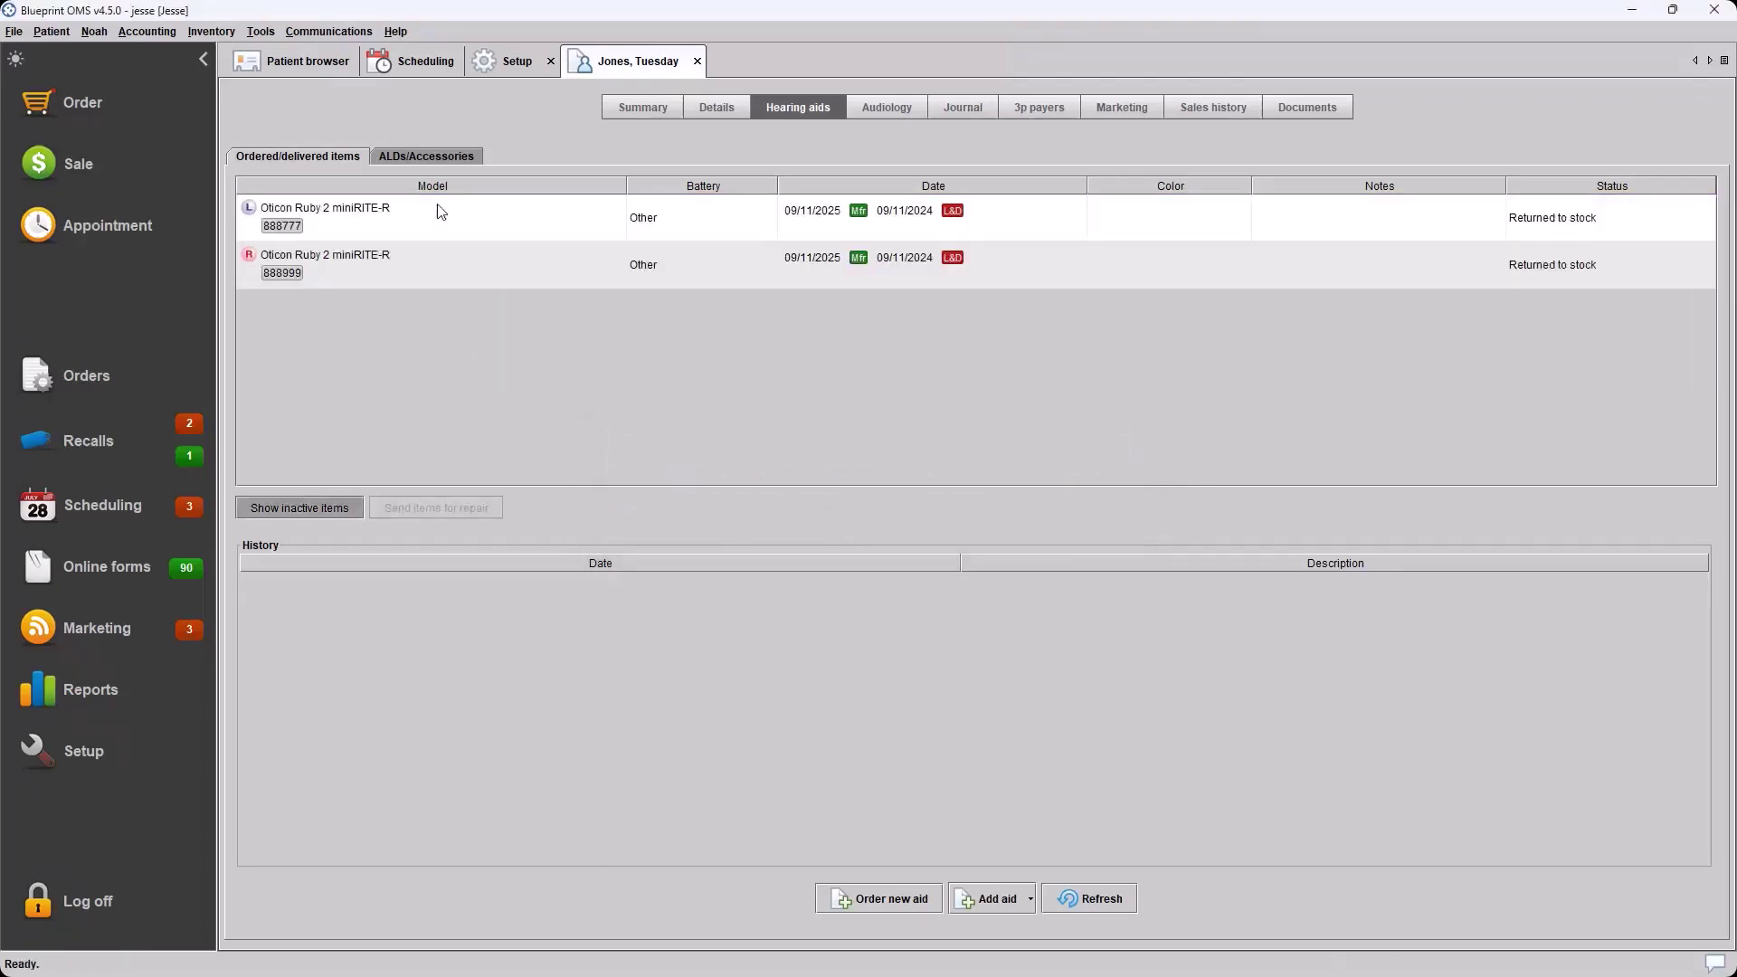
click(326, 509)
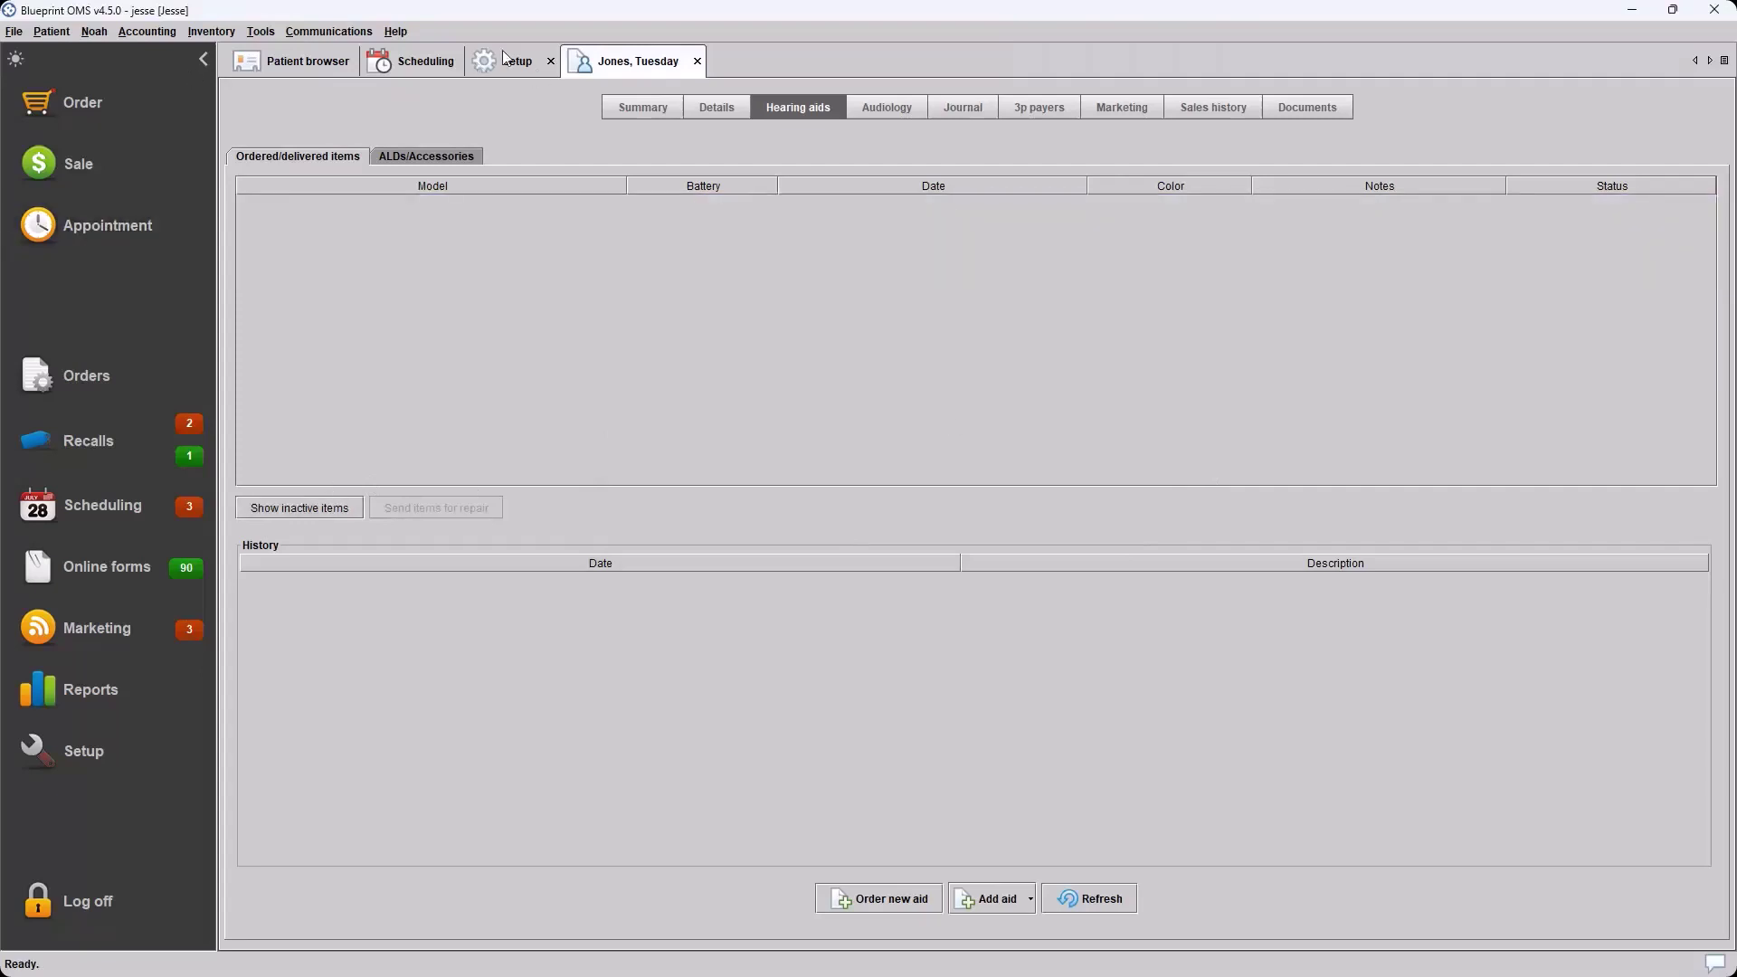
Close the Setup and patient tabs, then open Setup > Manufacturers and select the demo company
click(551, 61)
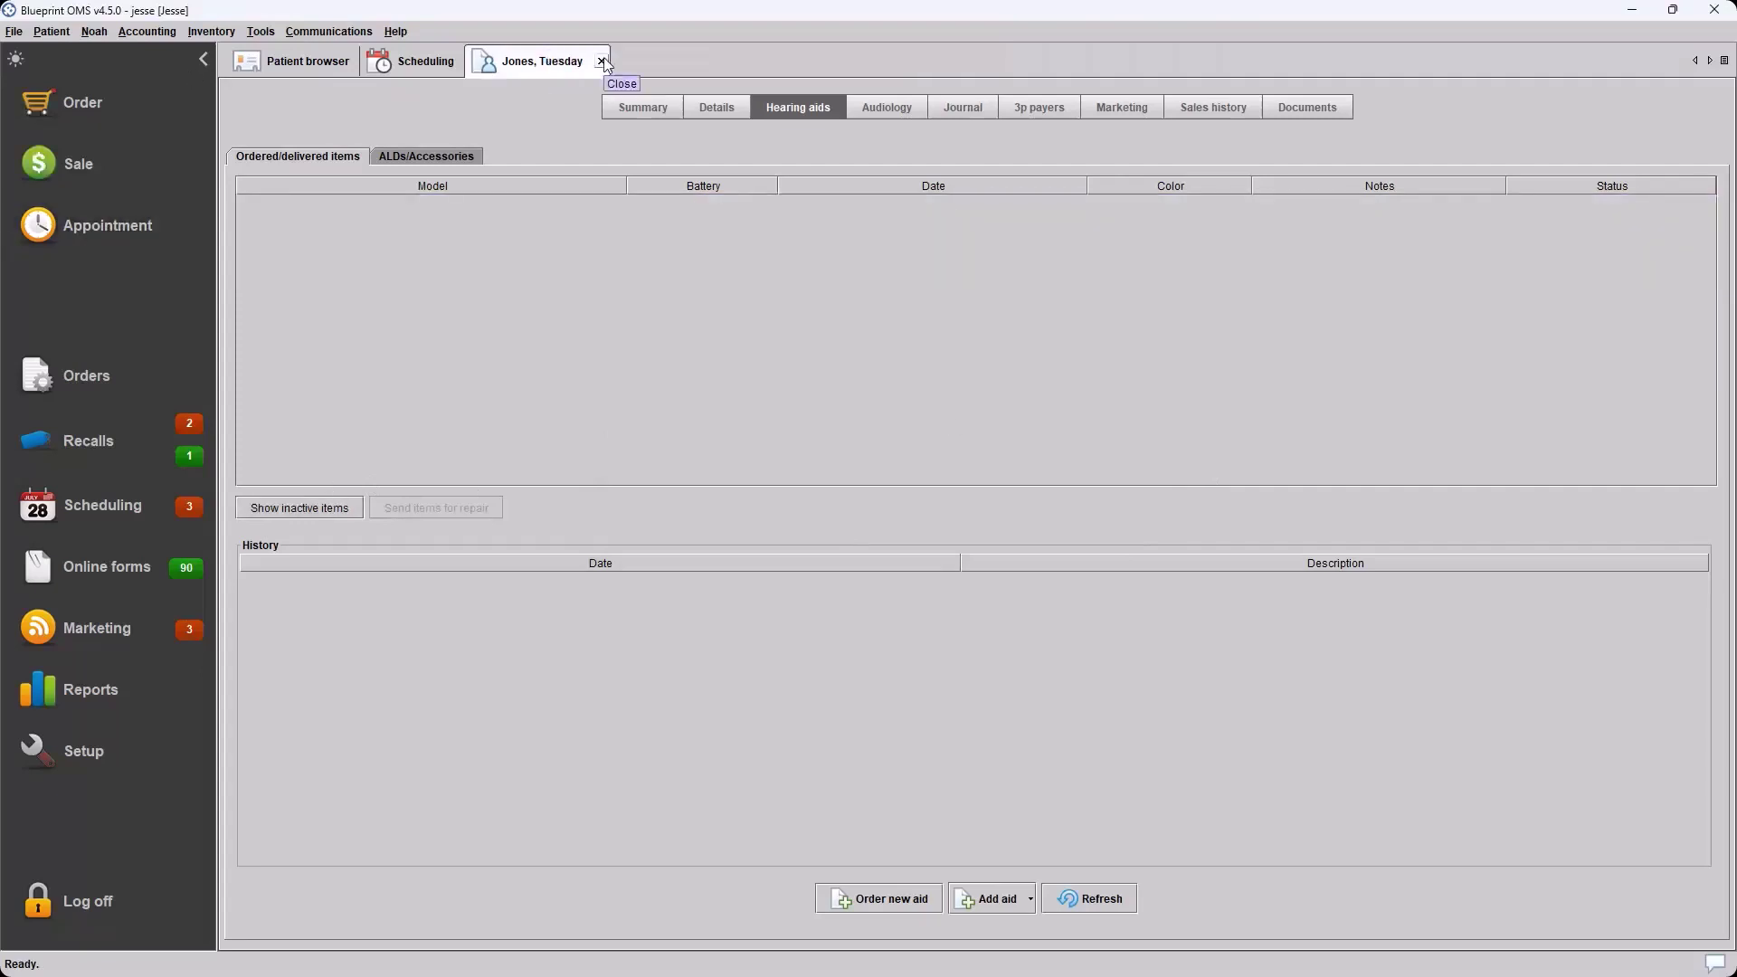
click(602, 60)
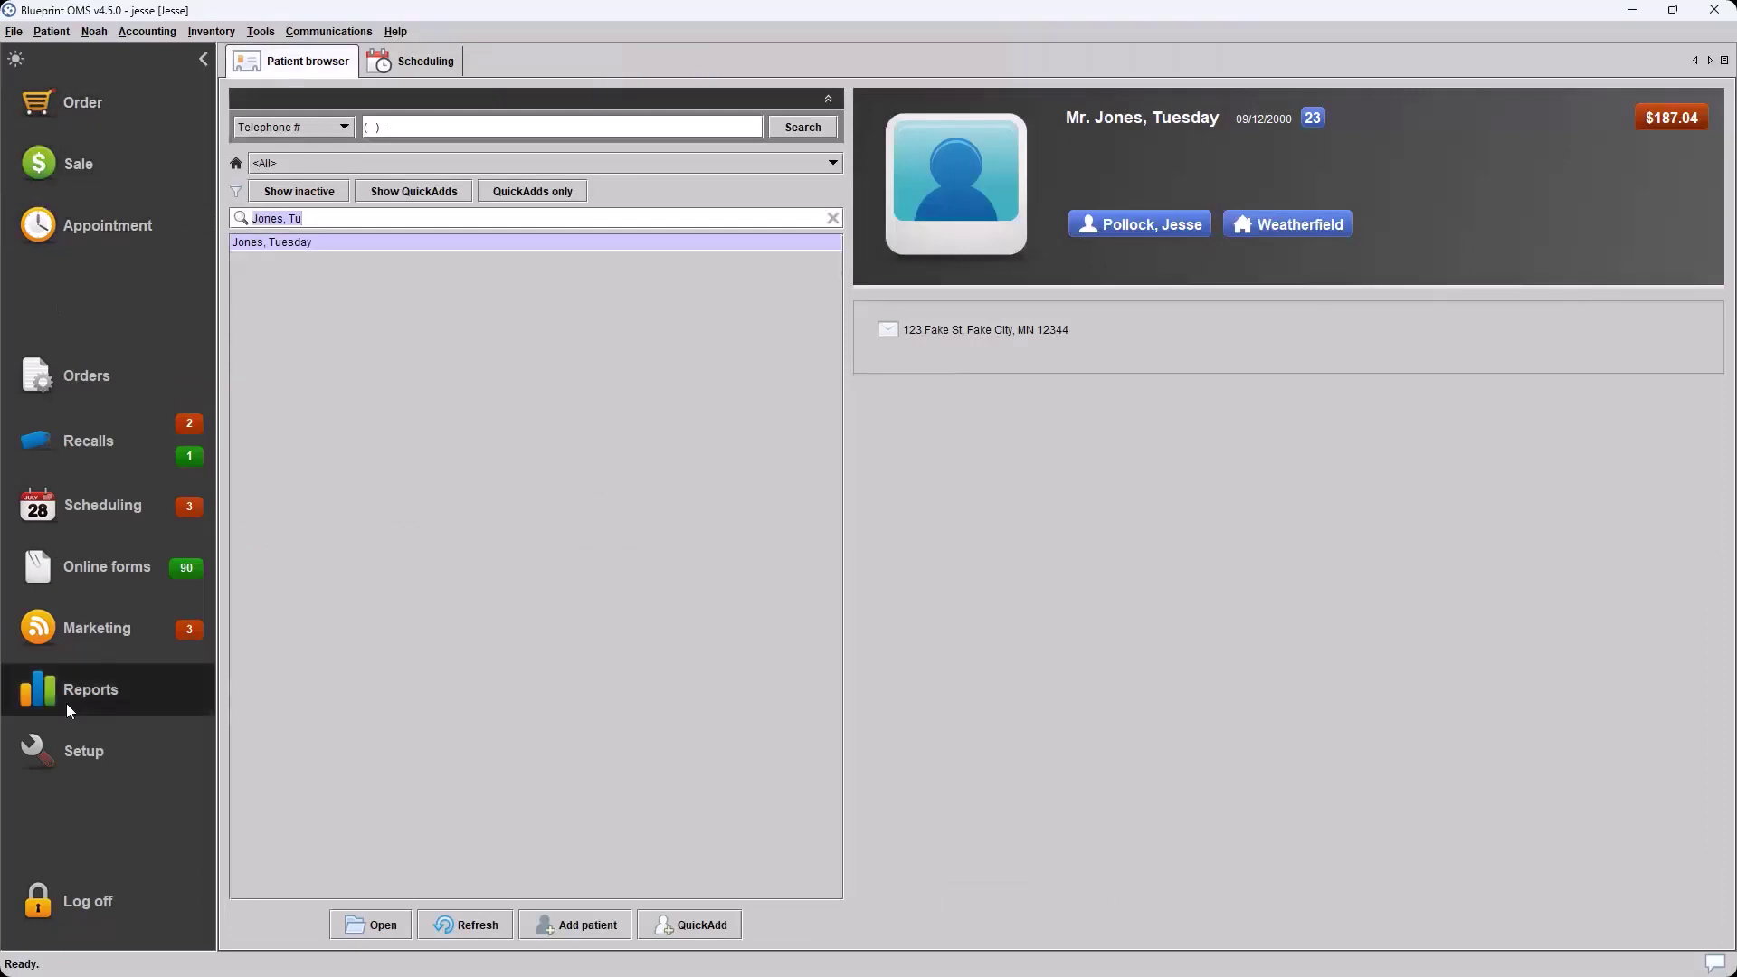
click(78, 755)
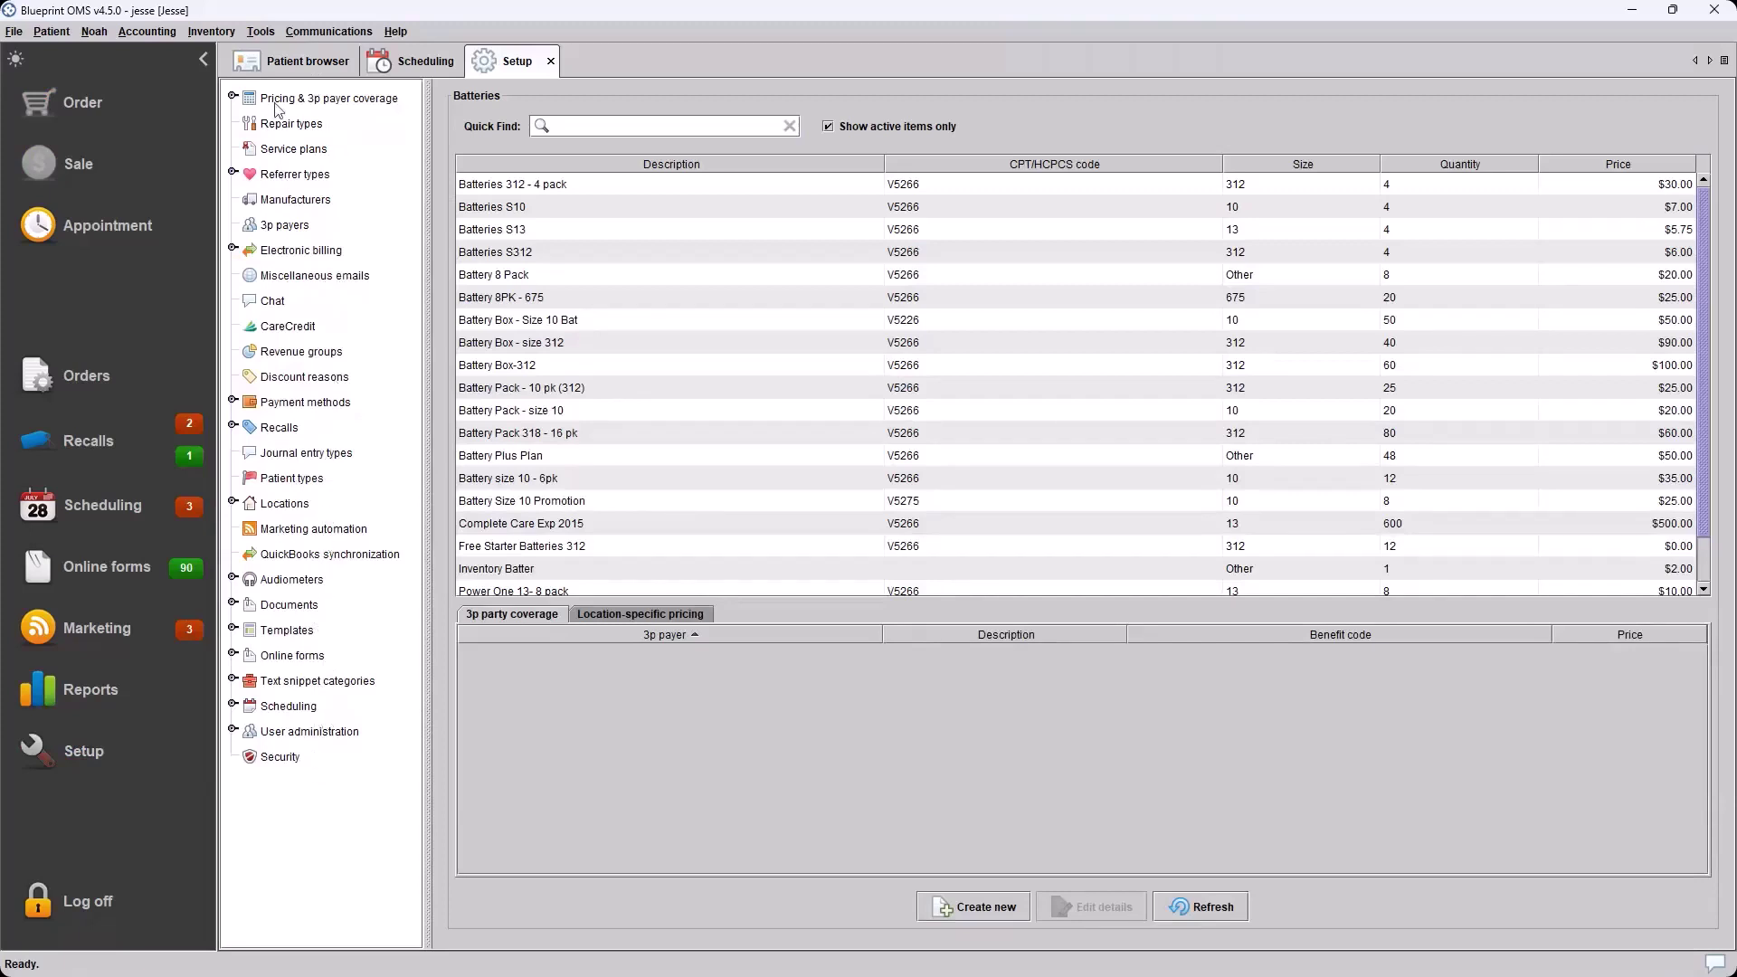
click(275, 208)
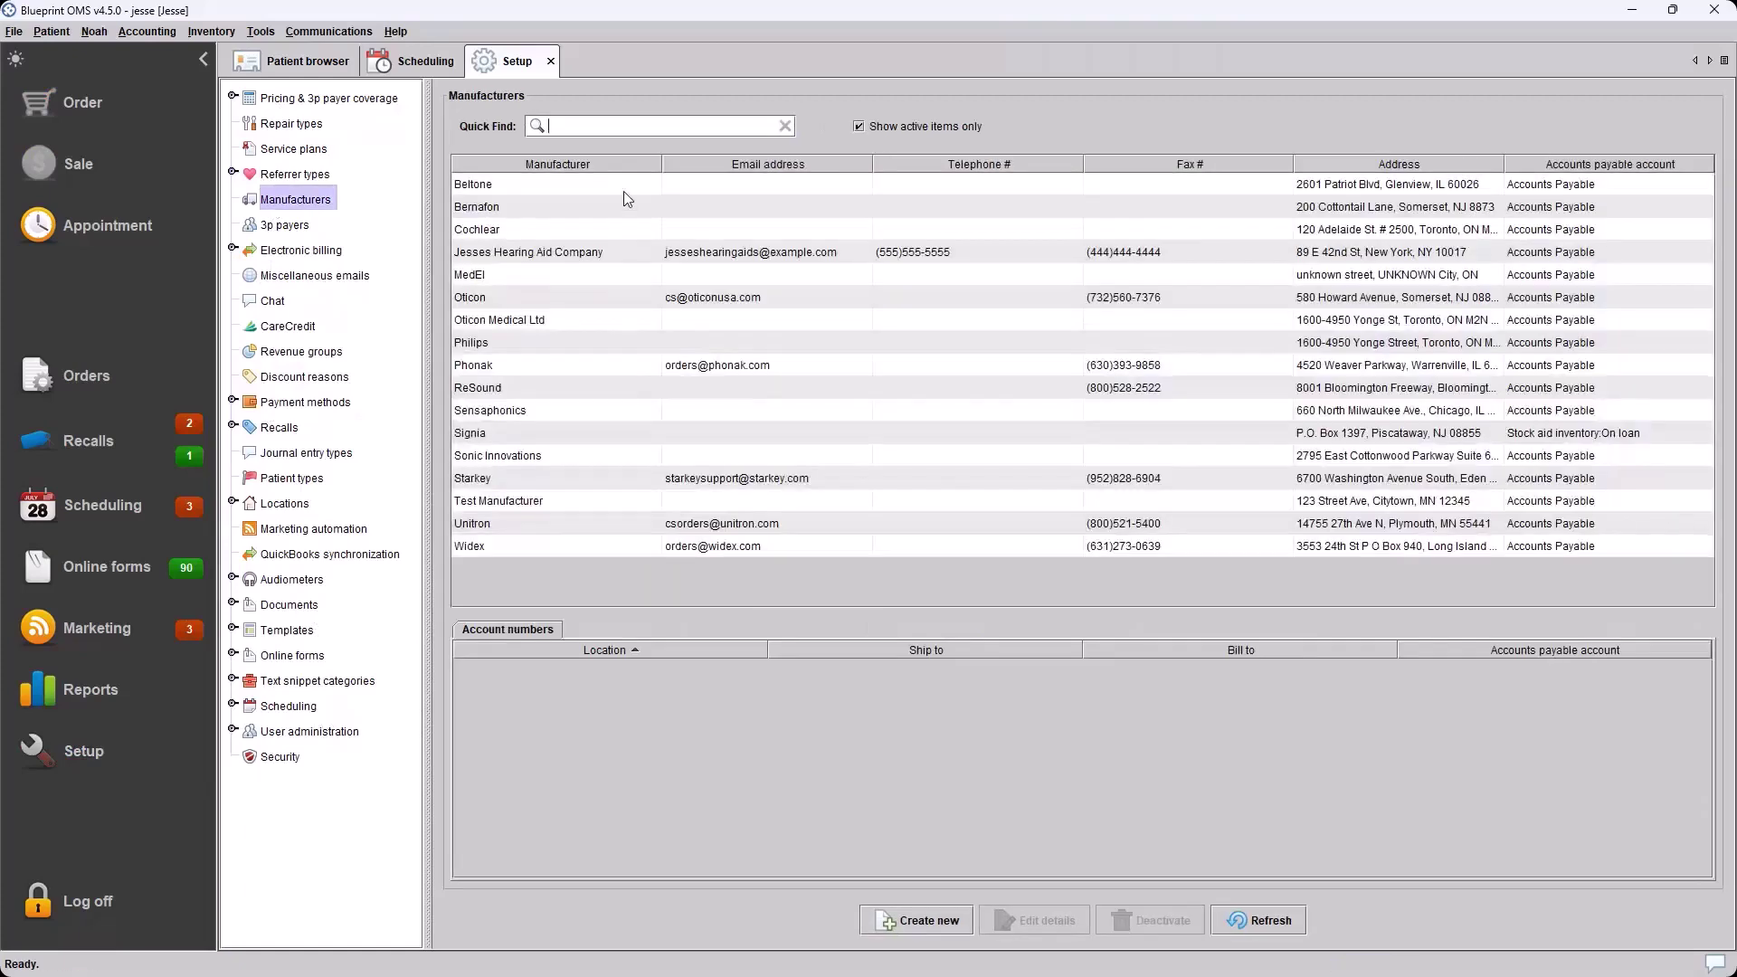
click(597, 259)
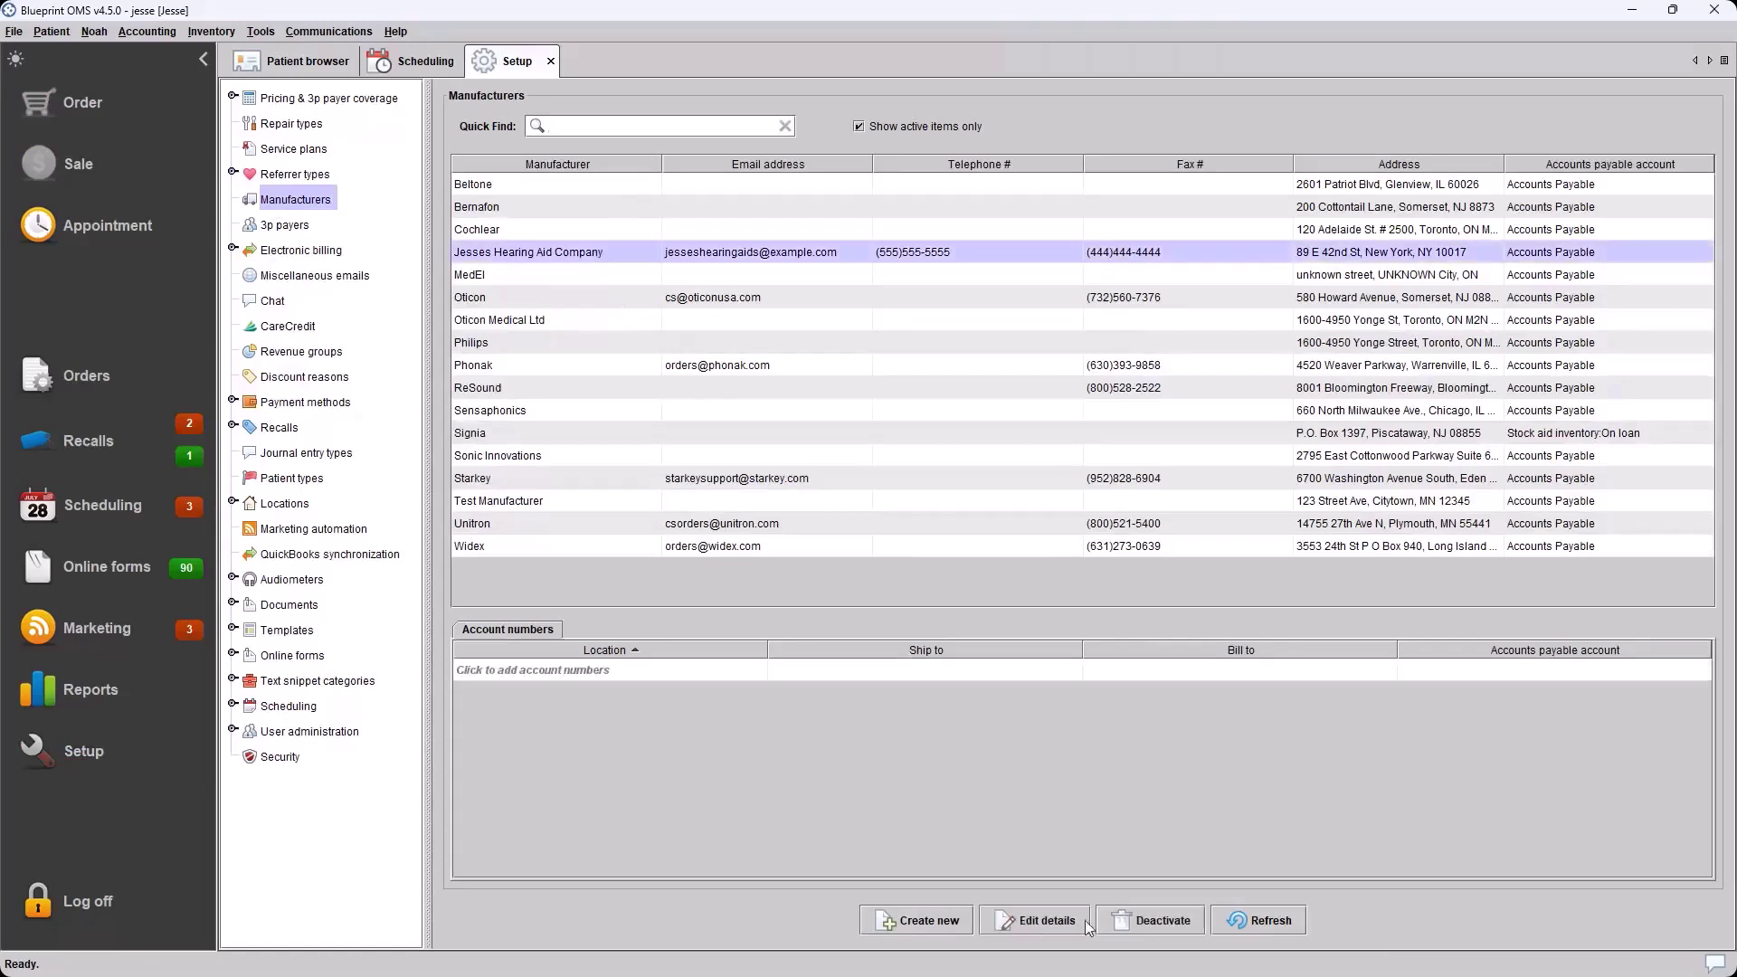
right_click(602, 259)
click(584, 257)
double_click(573, 259)
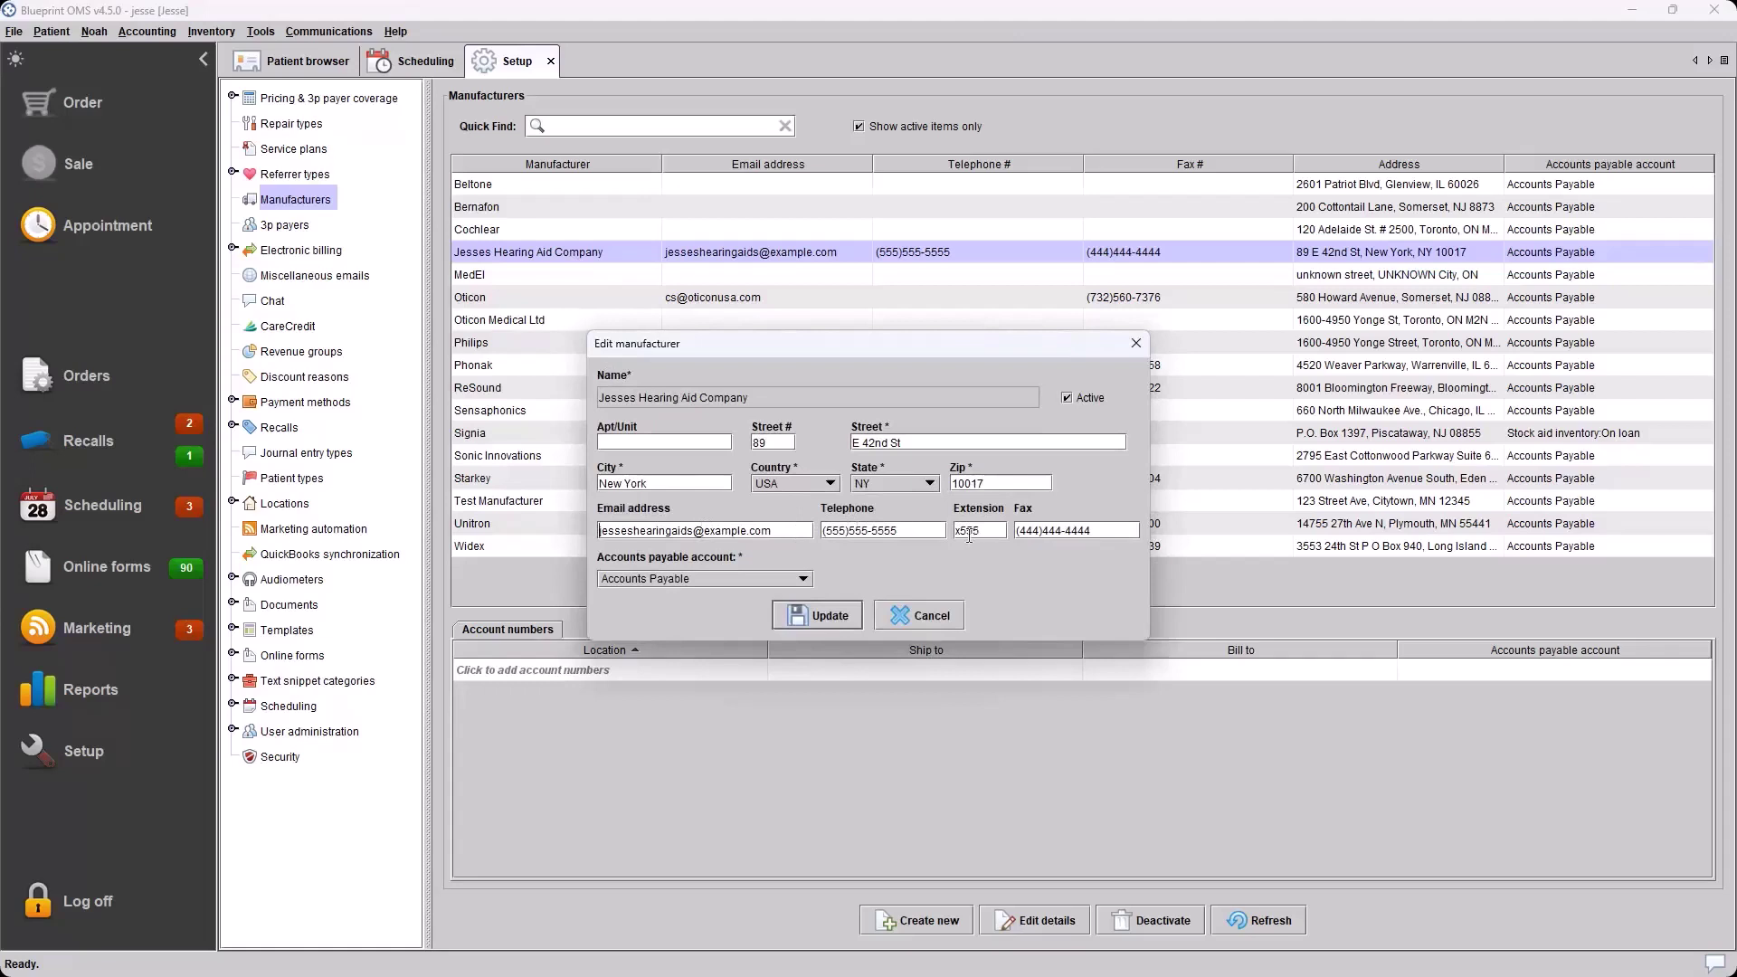
click(941, 619)
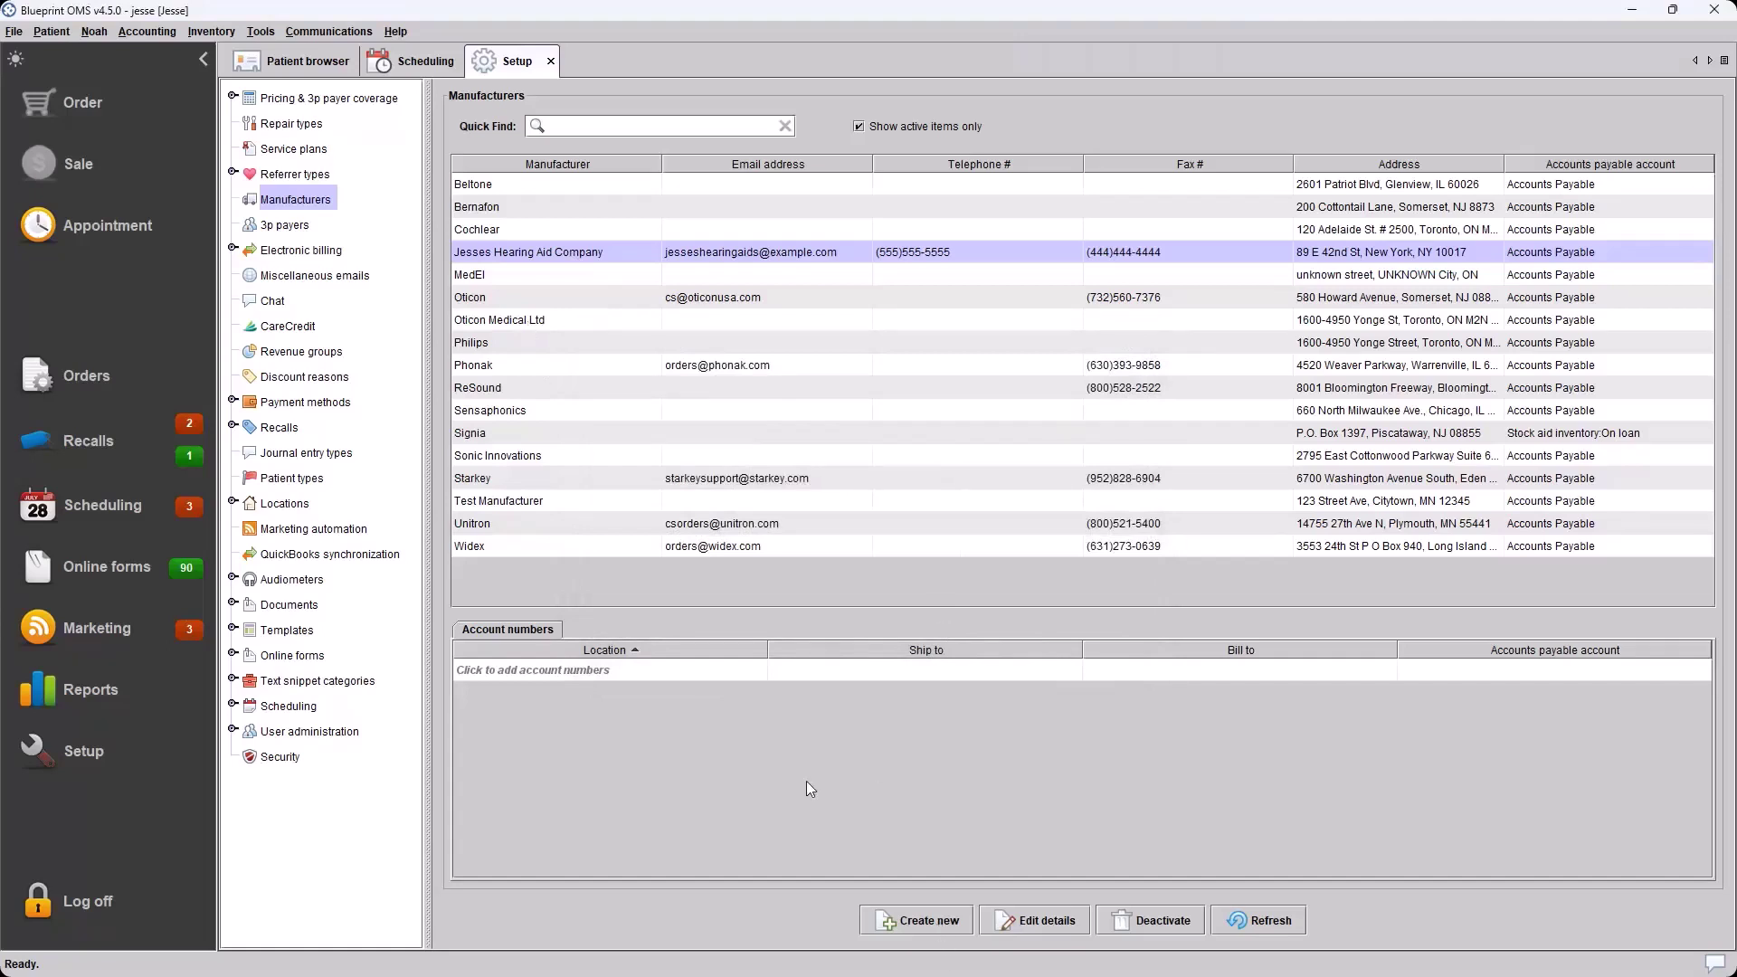
Start a new manufacturer named Test with street 123, city Test and zip 12345
click(930, 923)
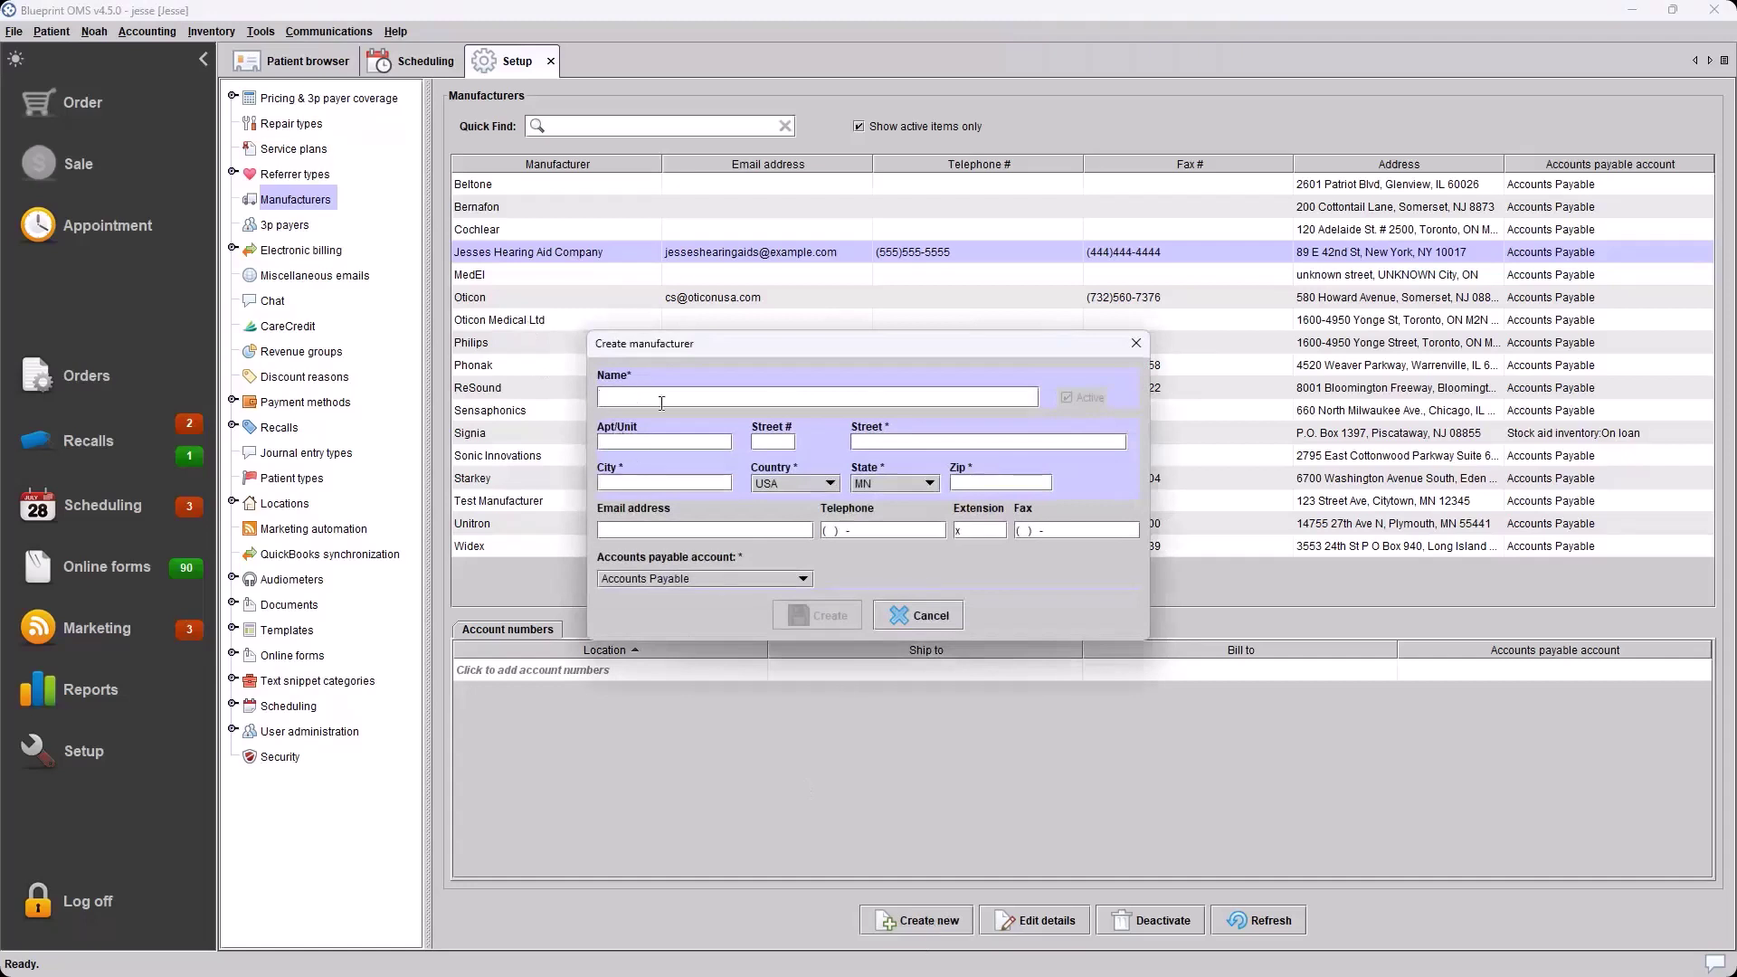
text(Test)
click(913, 438)
text(123)
click(645, 484)
text(Test)
click(976, 482)
text(12345)
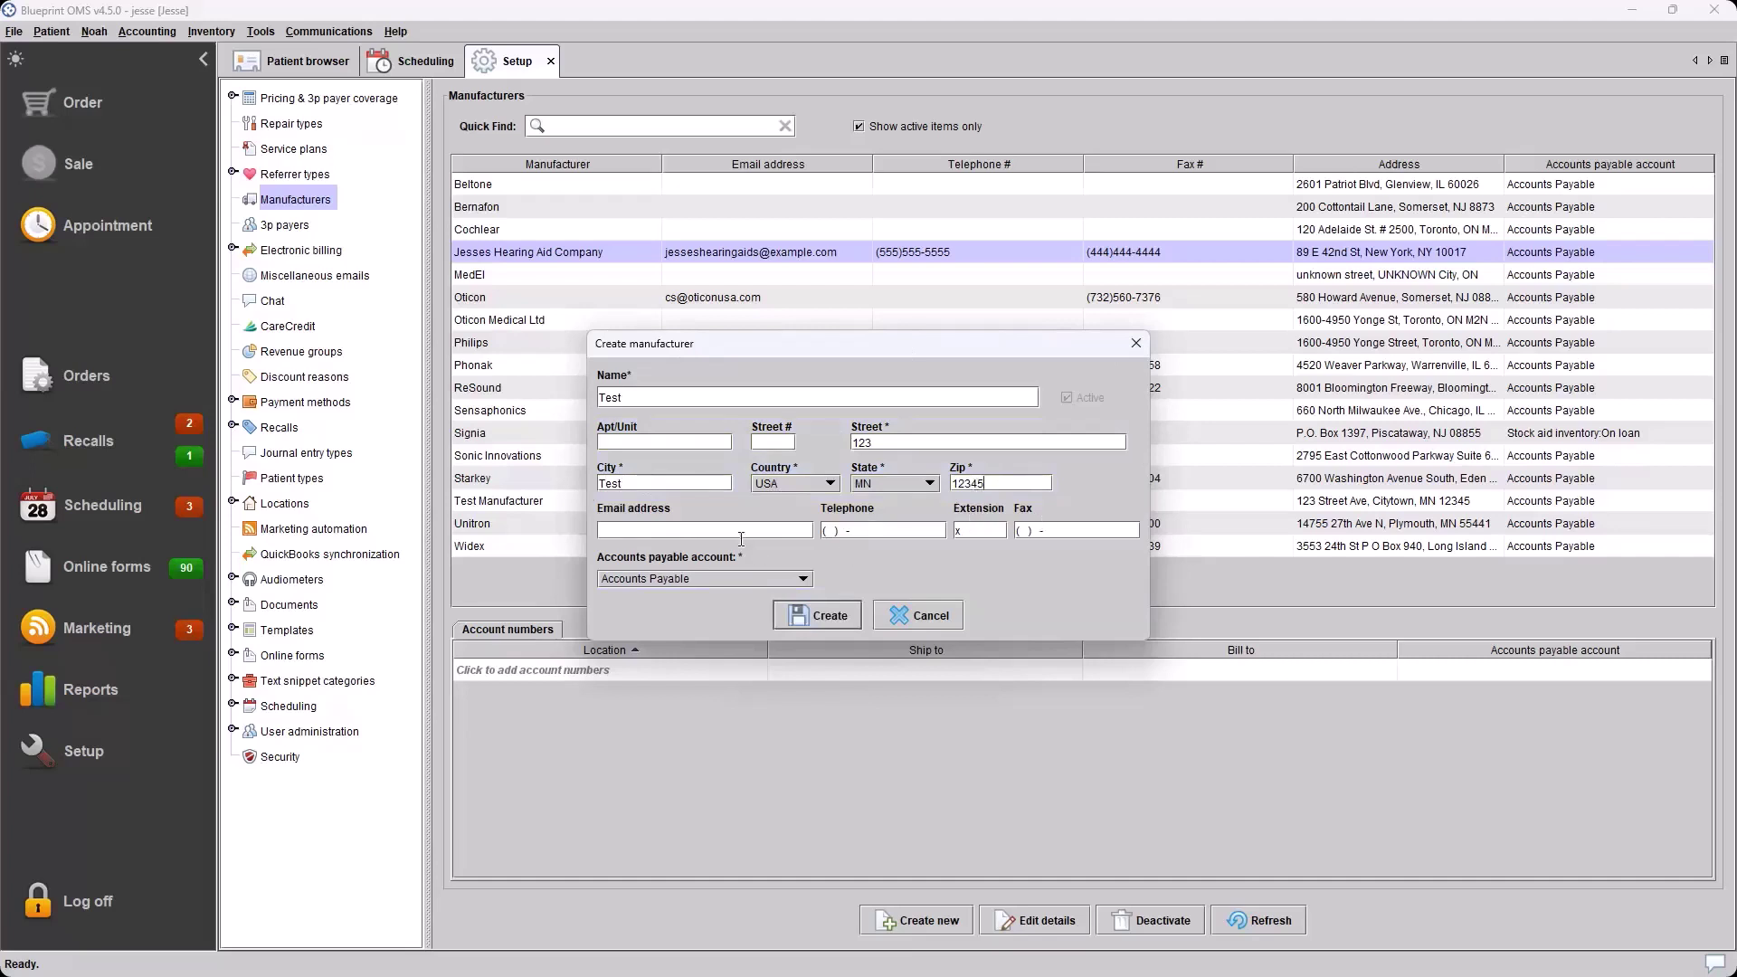
Enter a sample contact e-mail, save the manufacturer, and select the new Test entry
text(test@e)
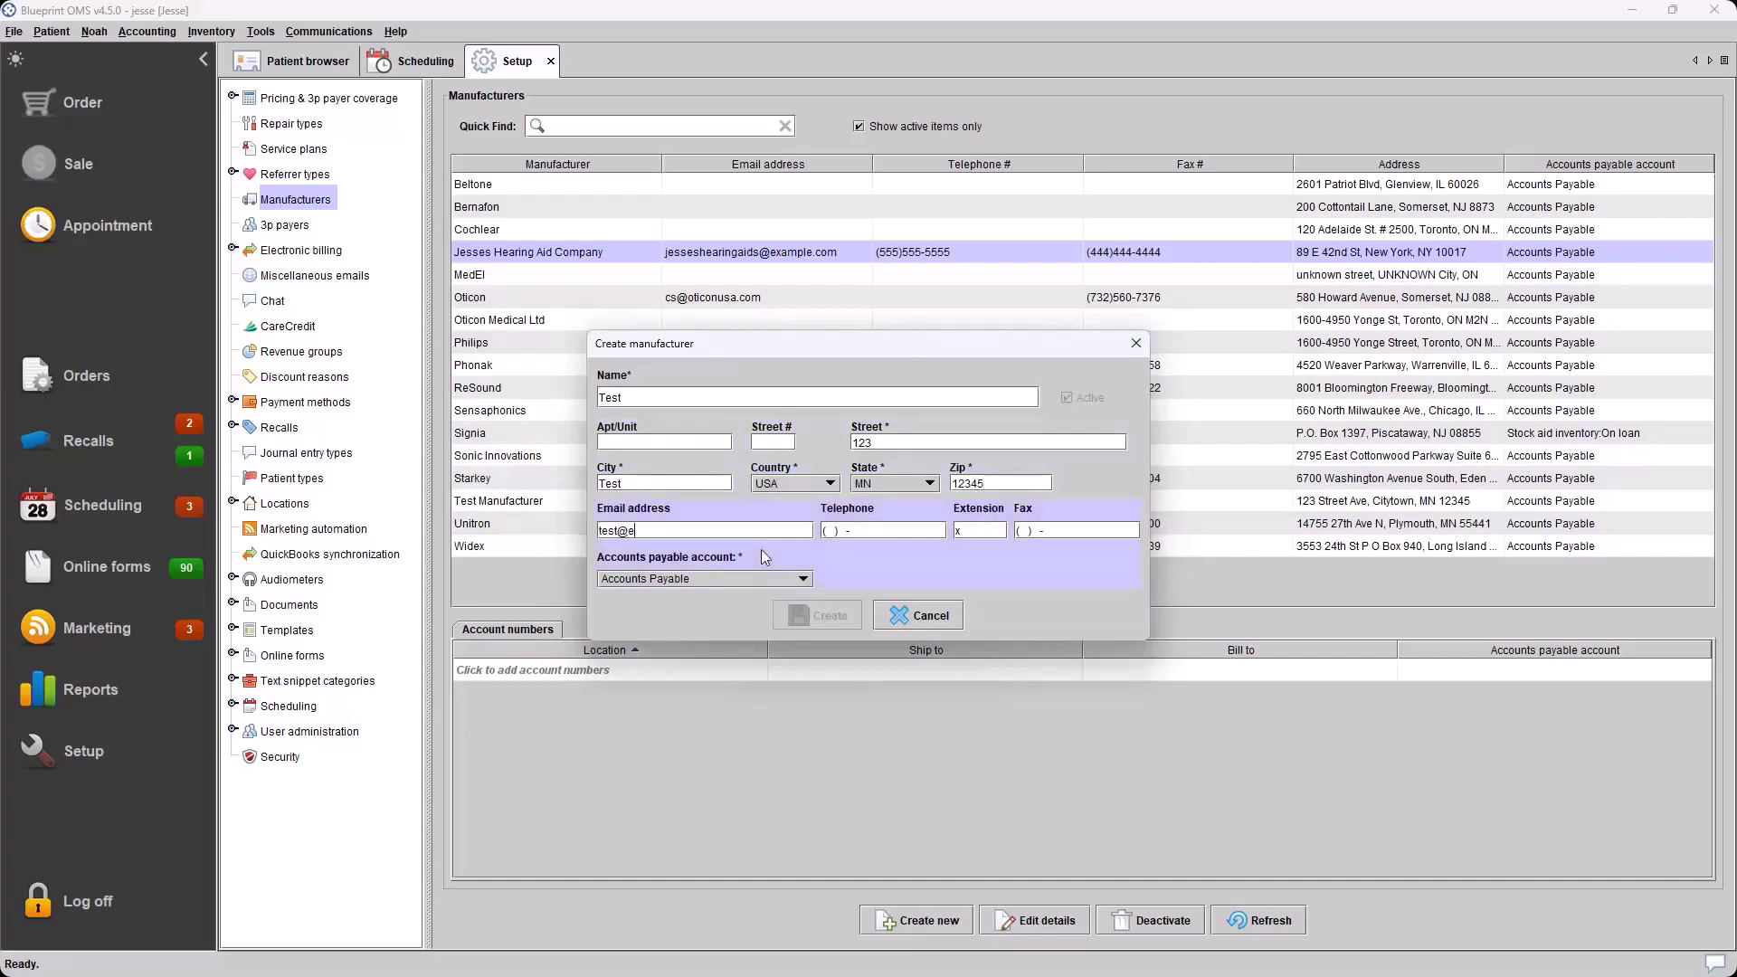
text(xample.com)
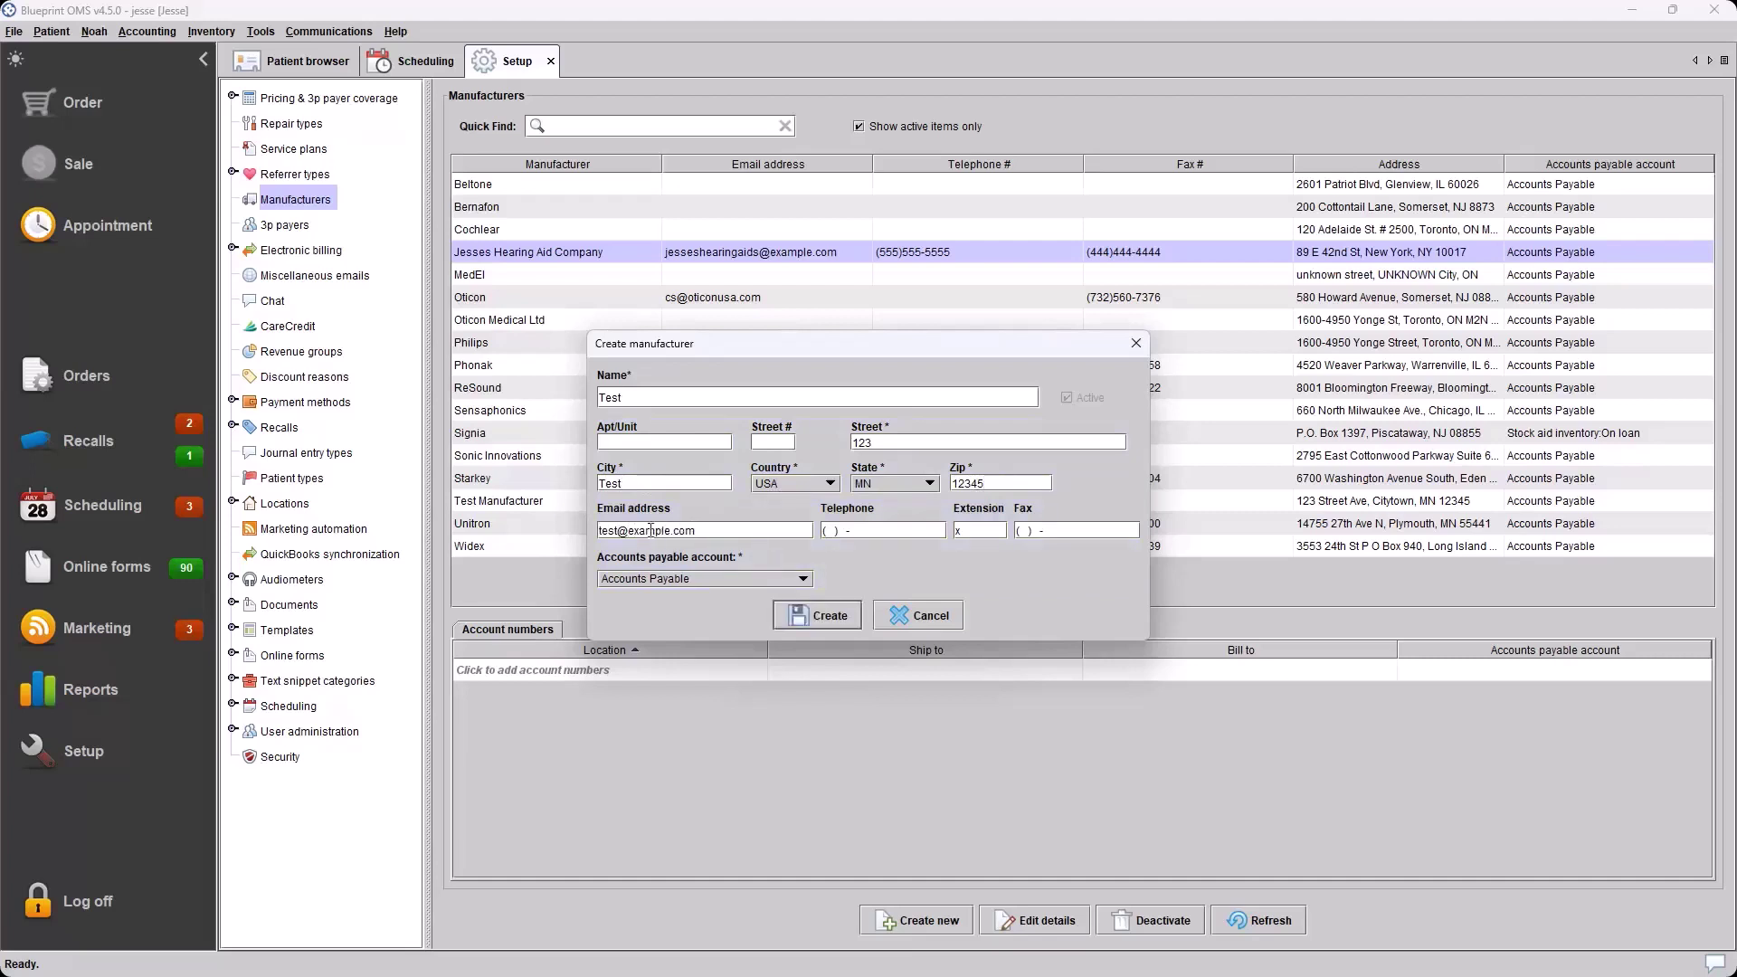
key(BackSpace)
text(m)
click(825, 613)
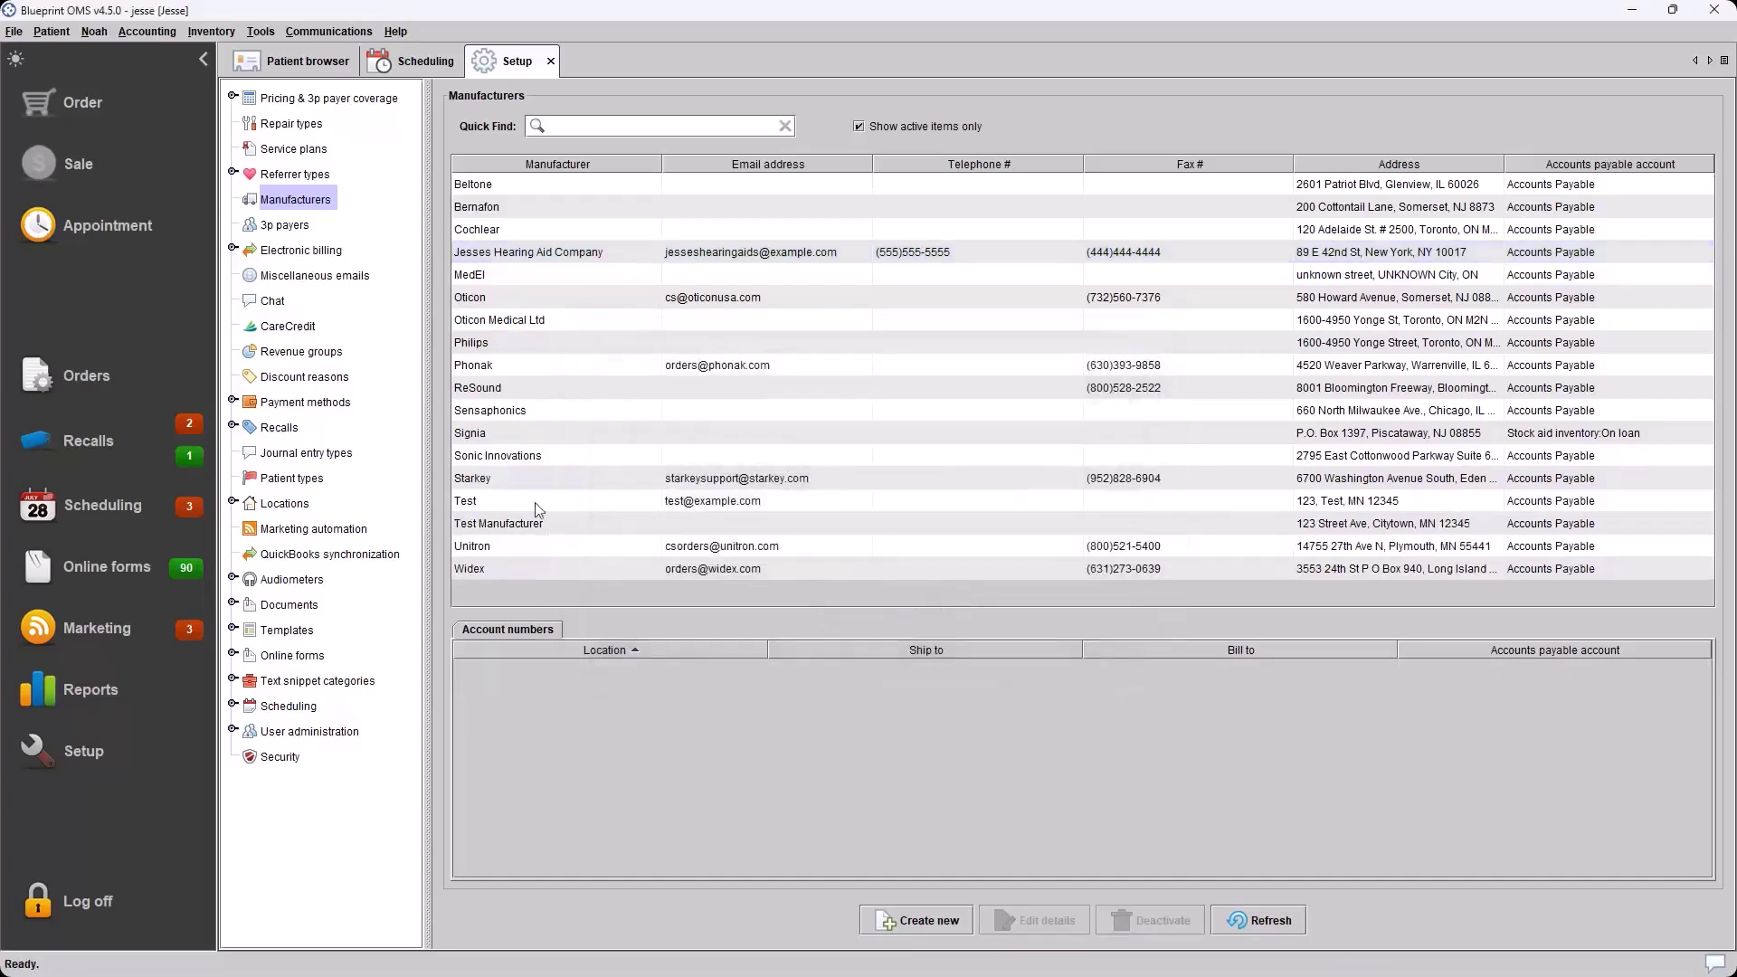
click(535, 502)
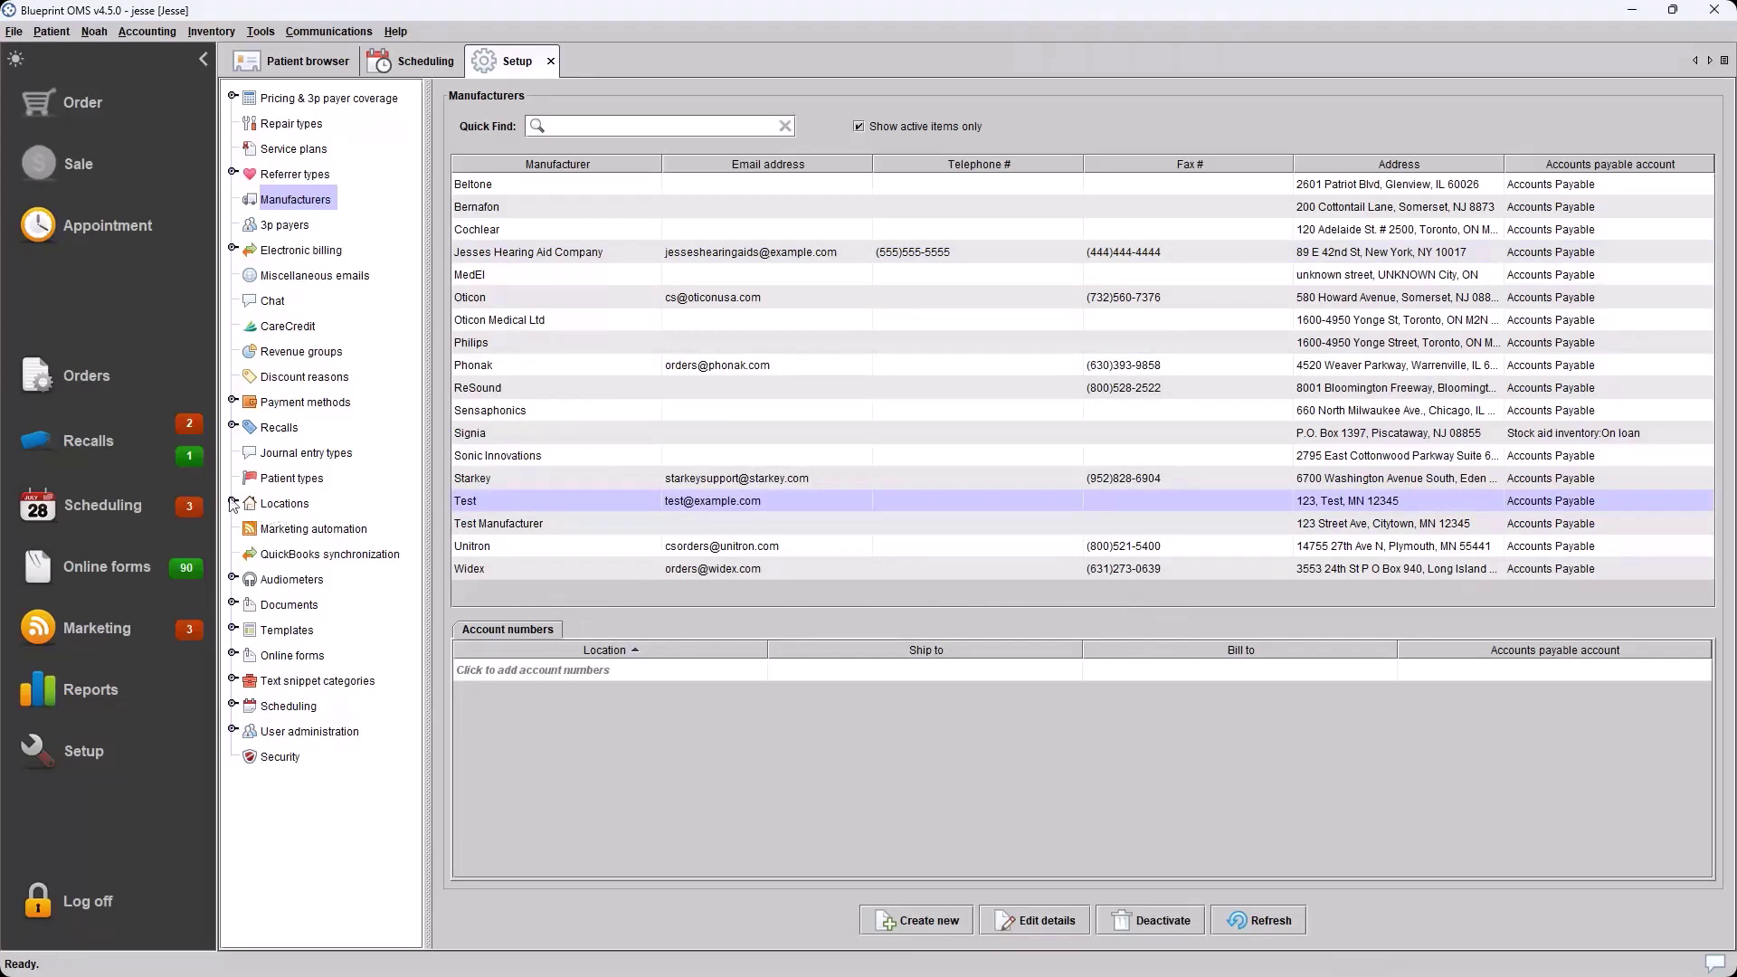
Expand Locations in the setup tree and open the Logos list
click(234, 503)
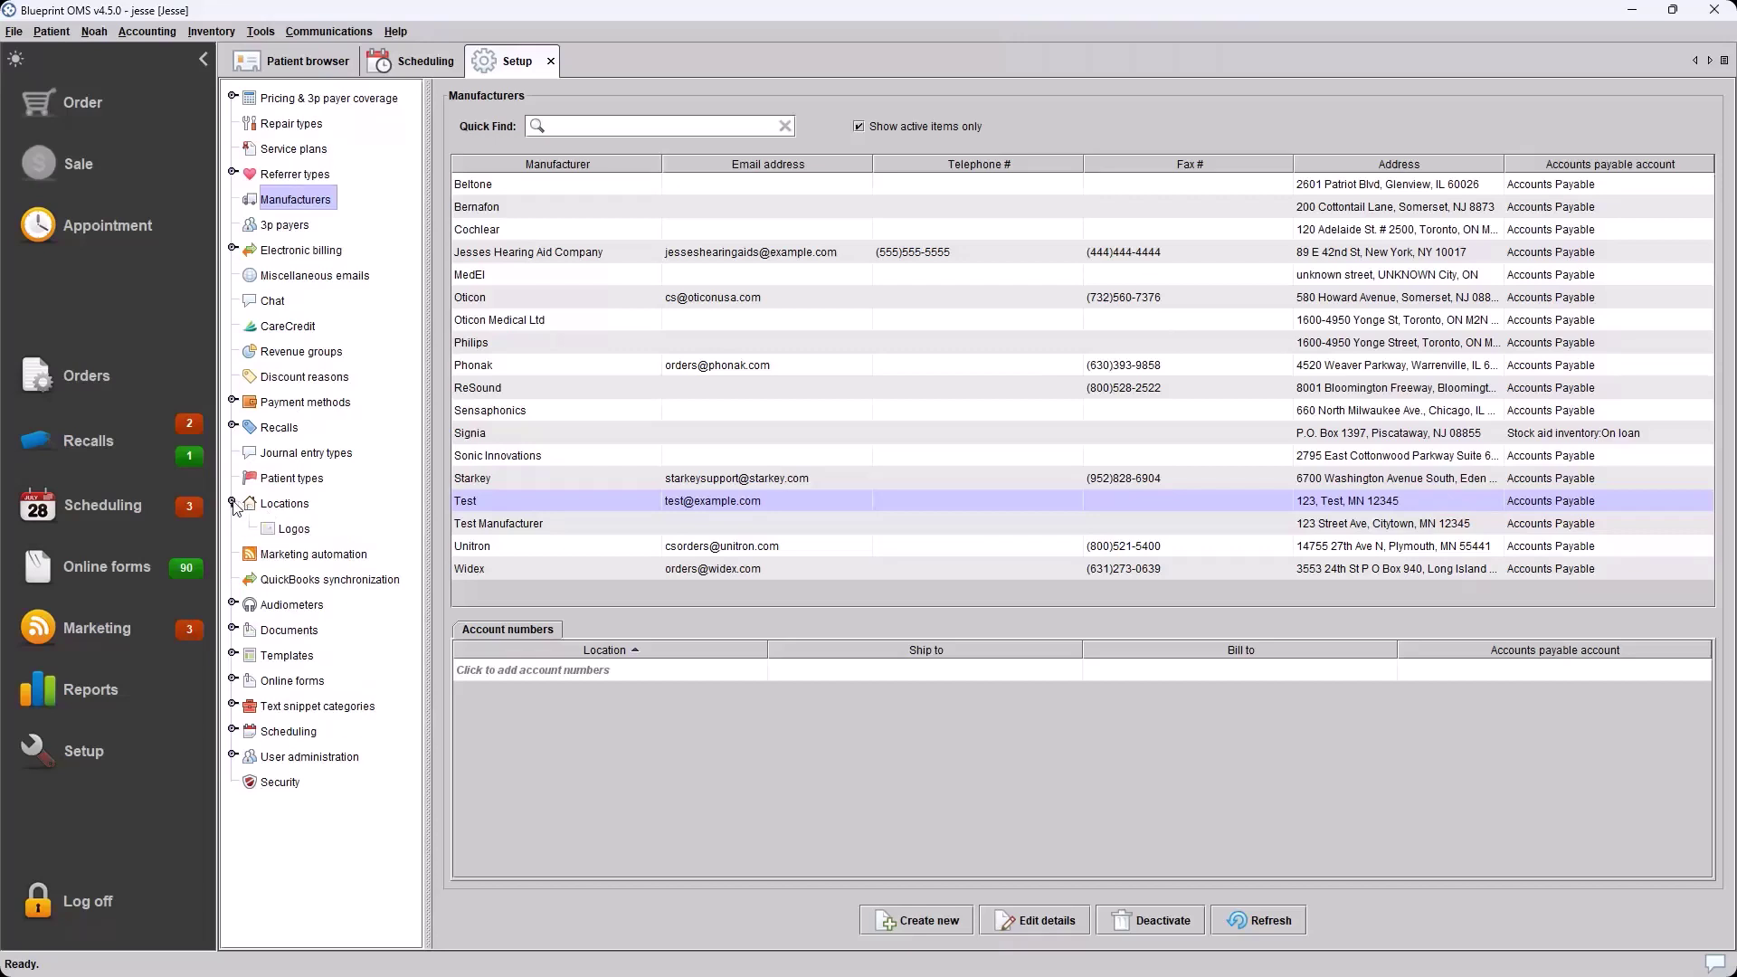
click(233, 503)
click(234, 503)
click(234, 503)
click(233, 503)
click(288, 527)
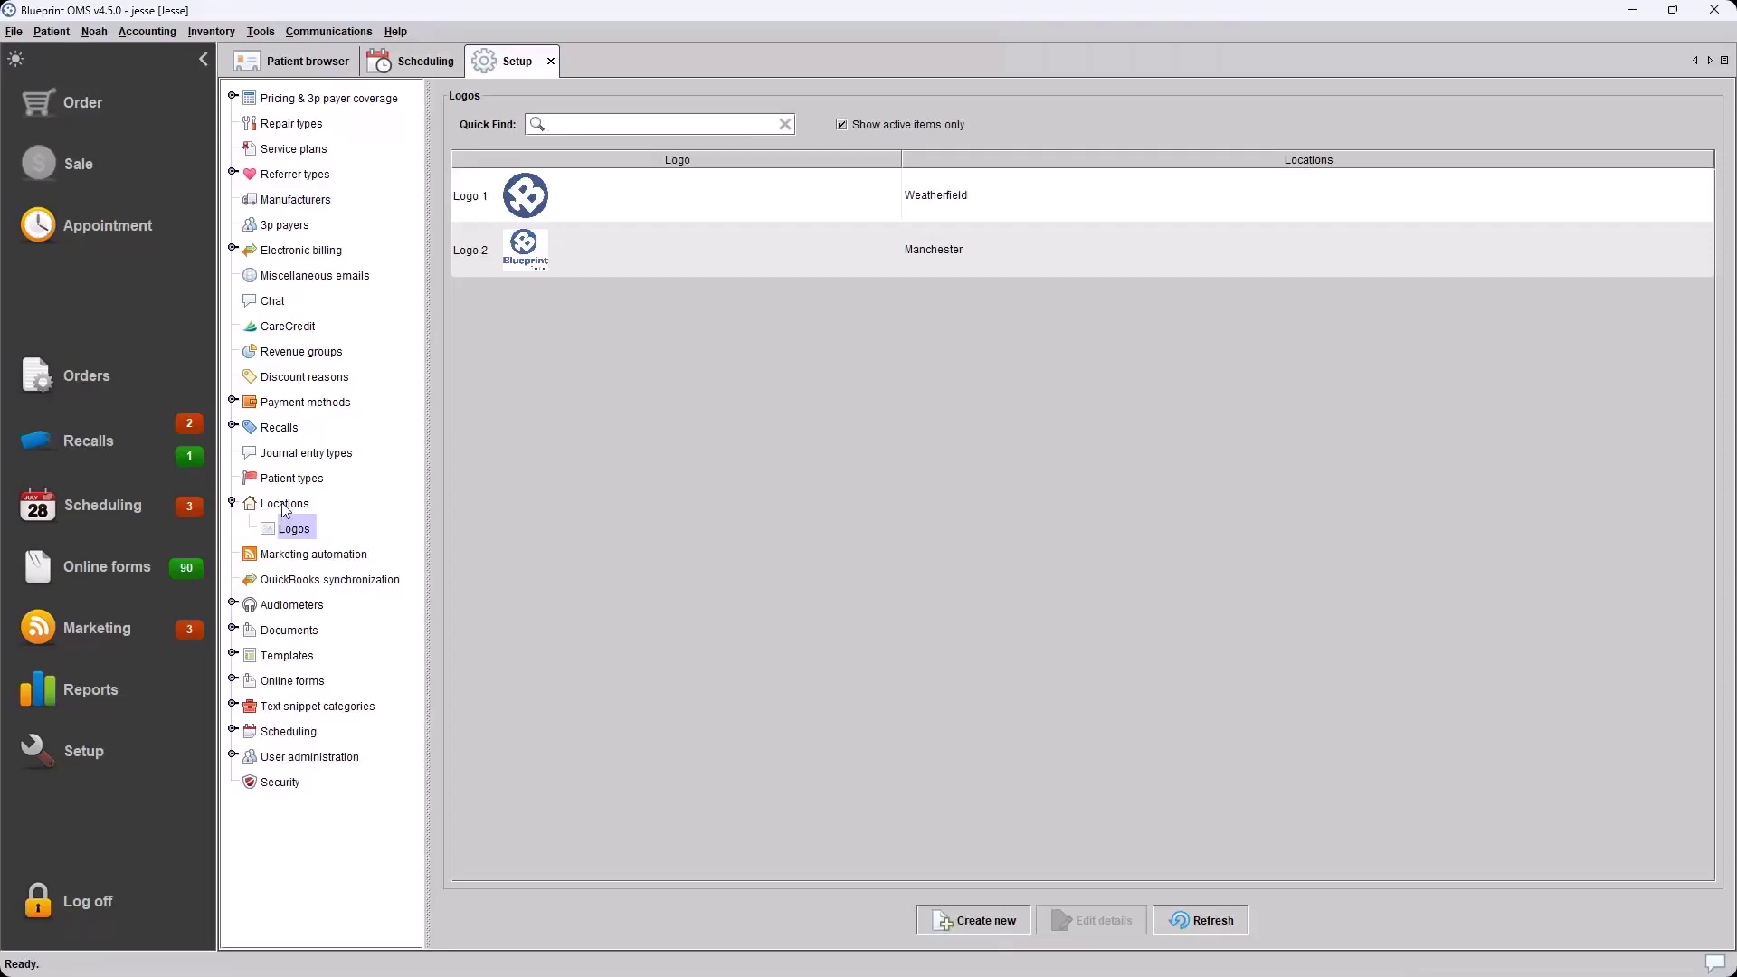
click(284, 505)
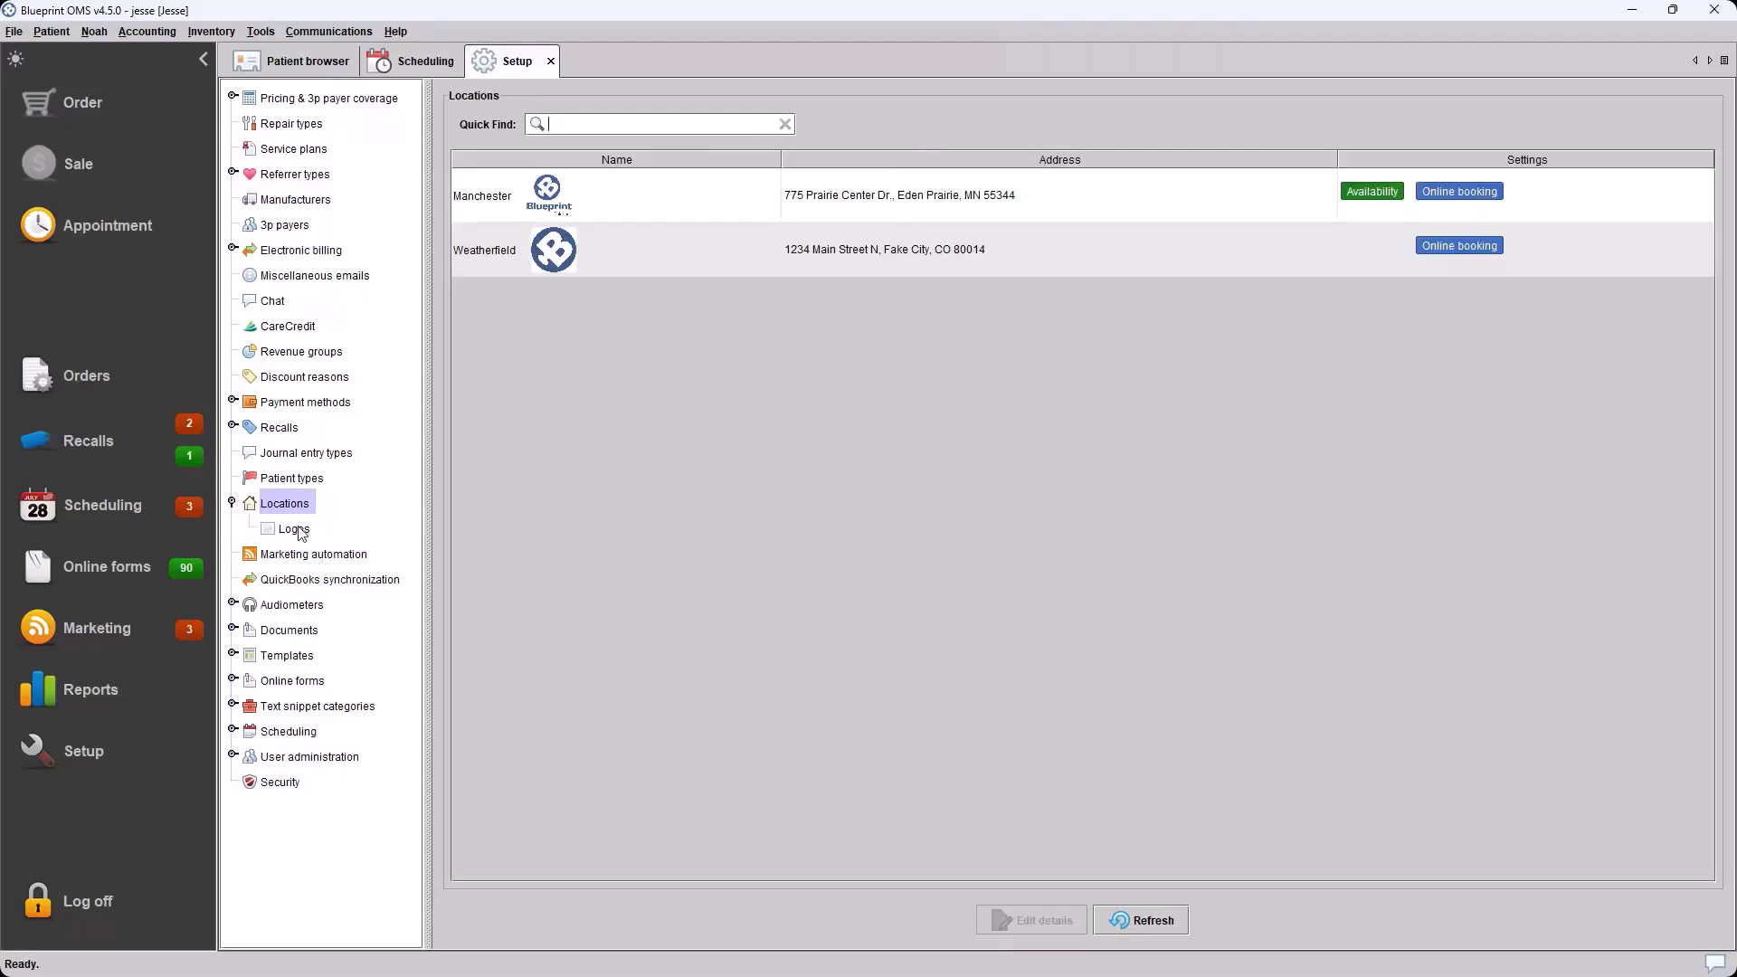
click(294, 530)
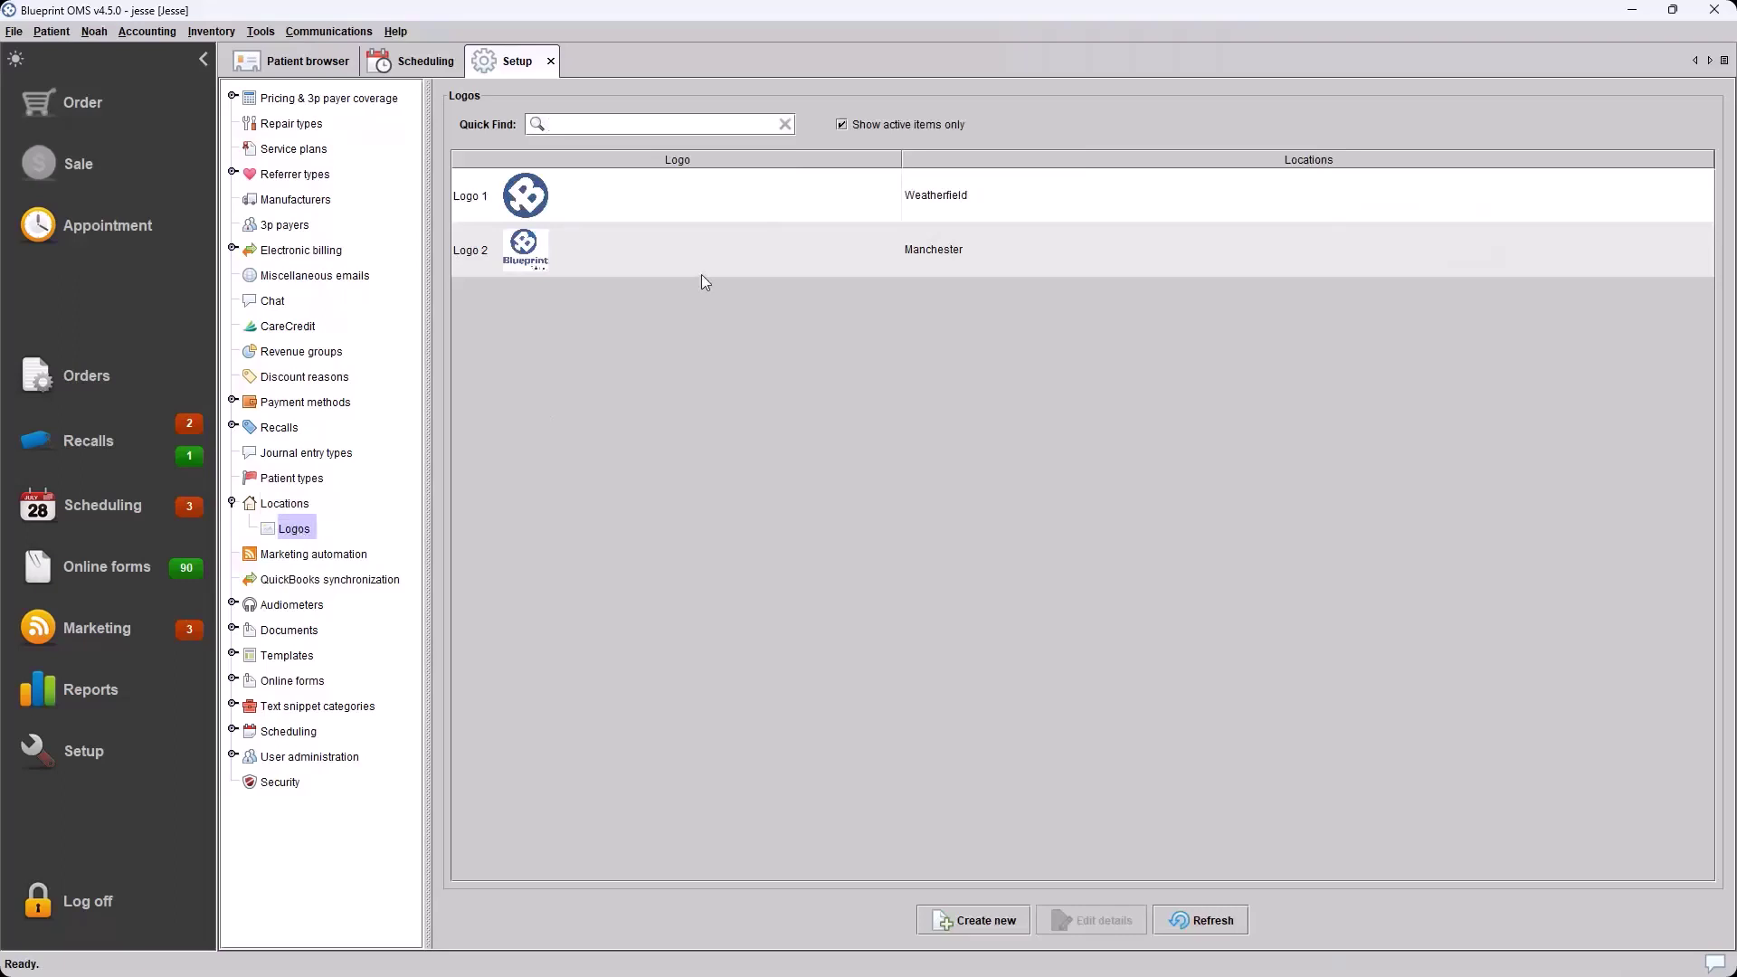
Start a new logo named 'BW Logo' using the blueprint-logo-bw.jpeg image
click(981, 920)
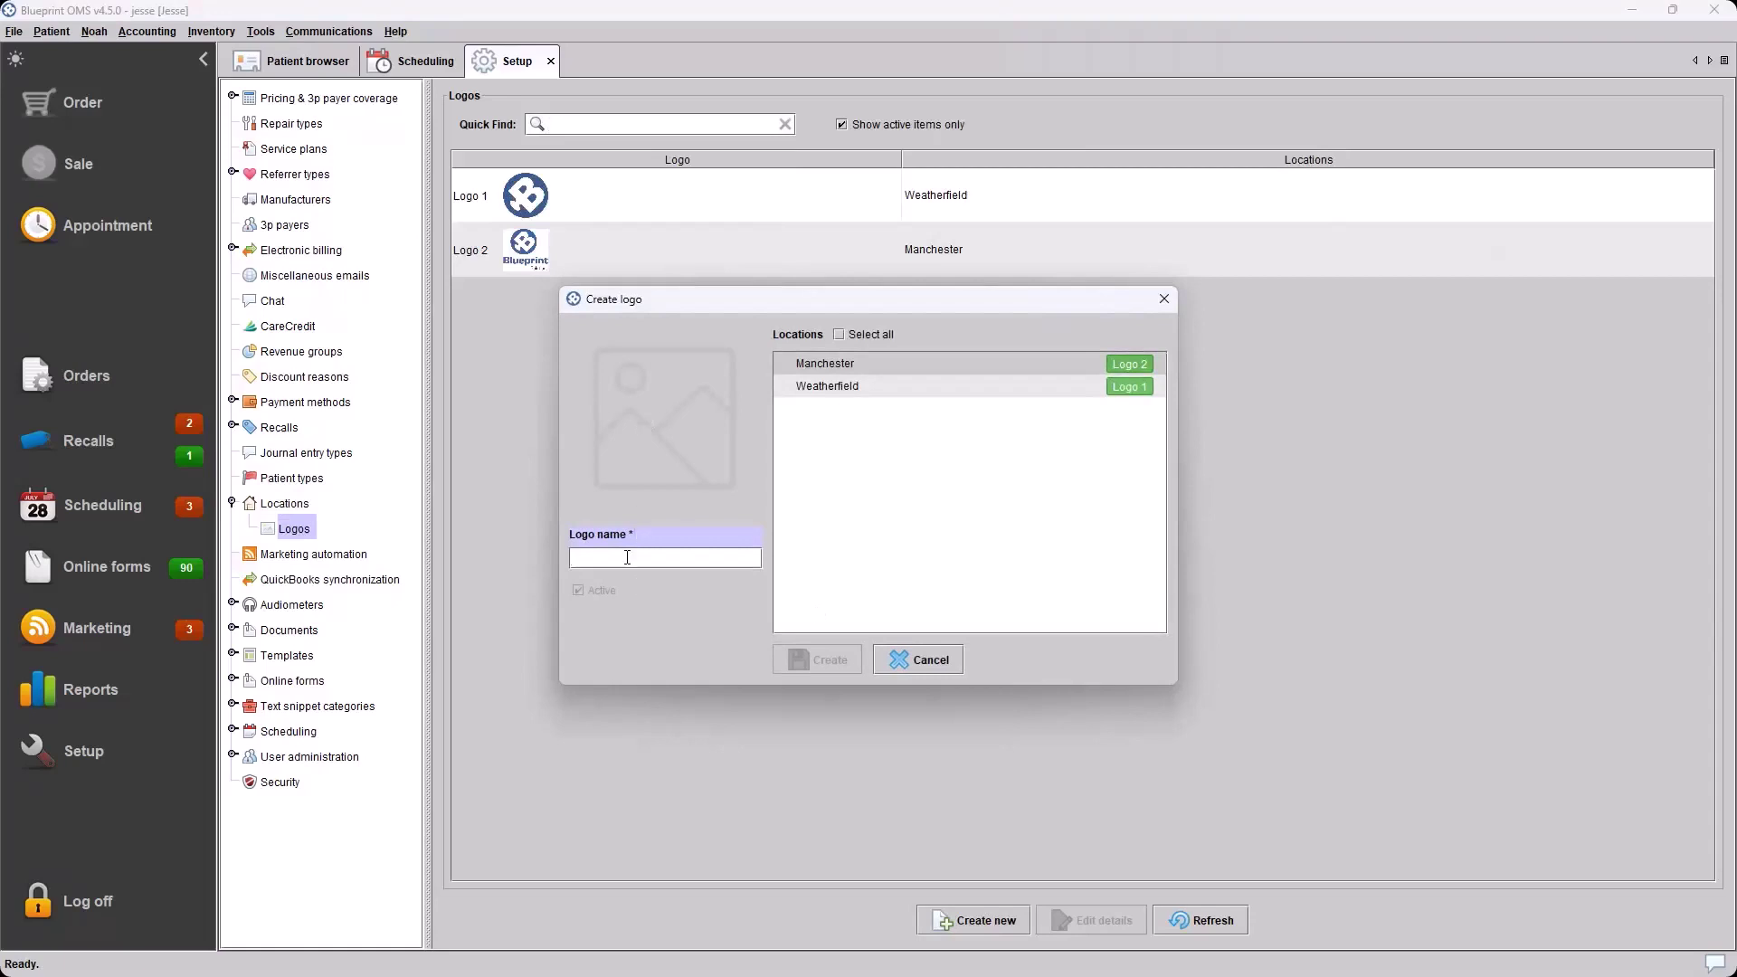
text(BW Logo)
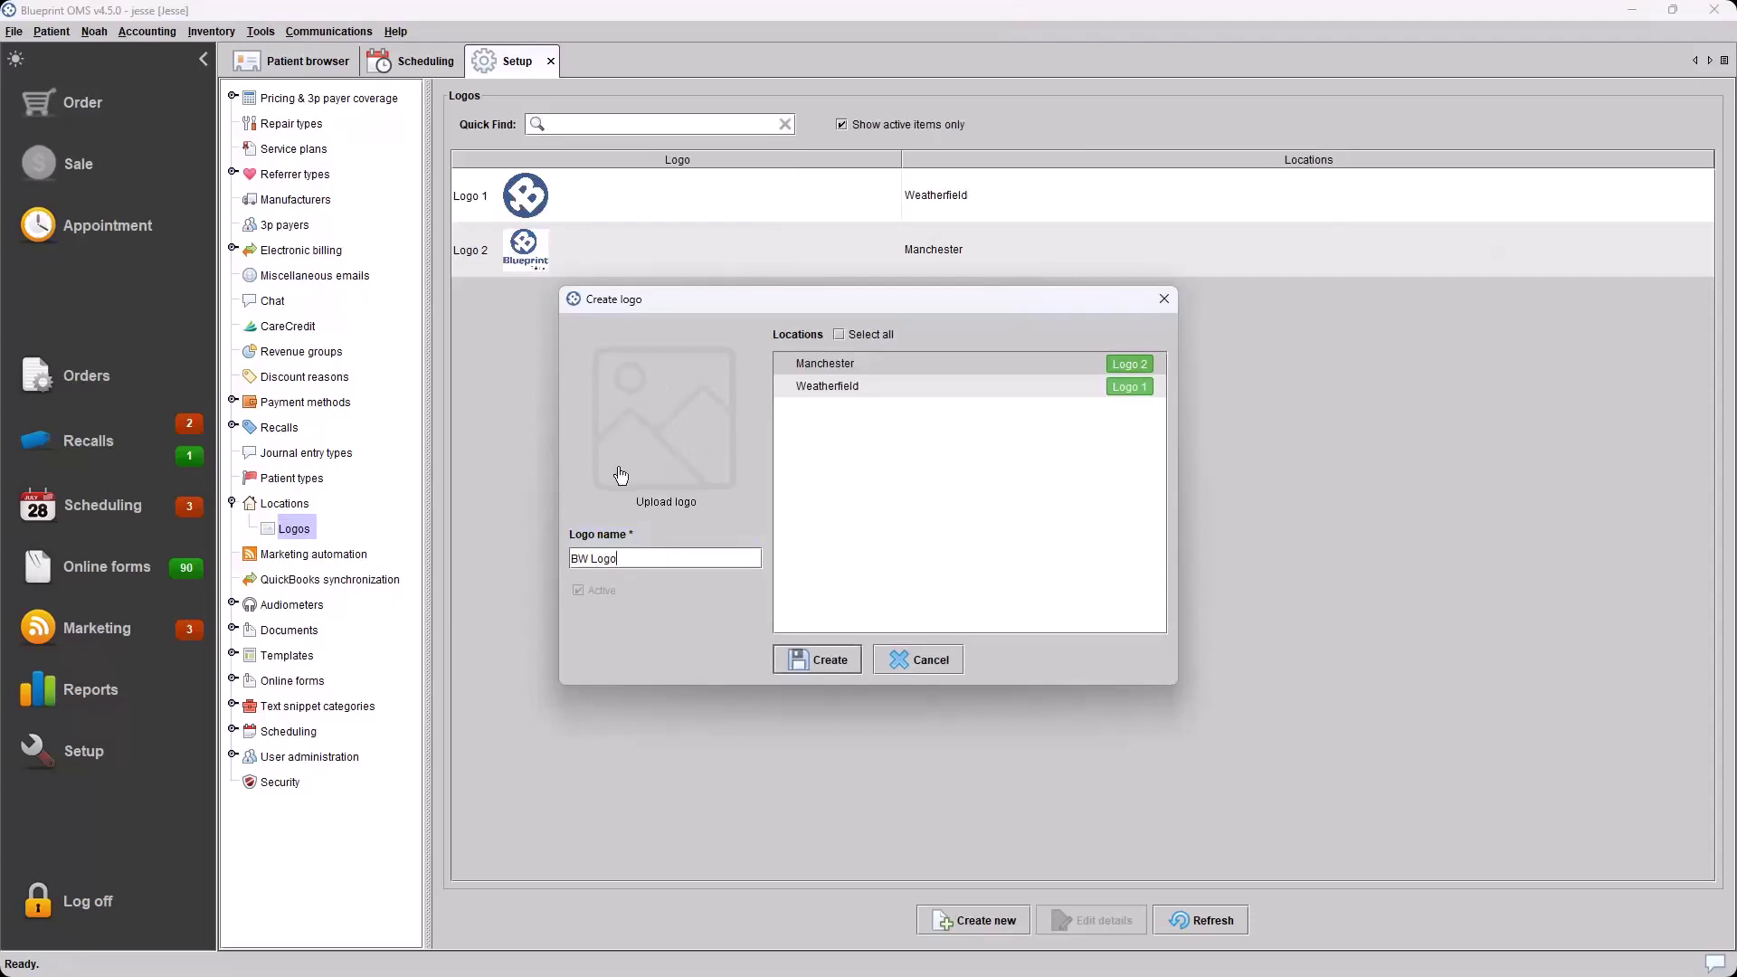
click(685, 396)
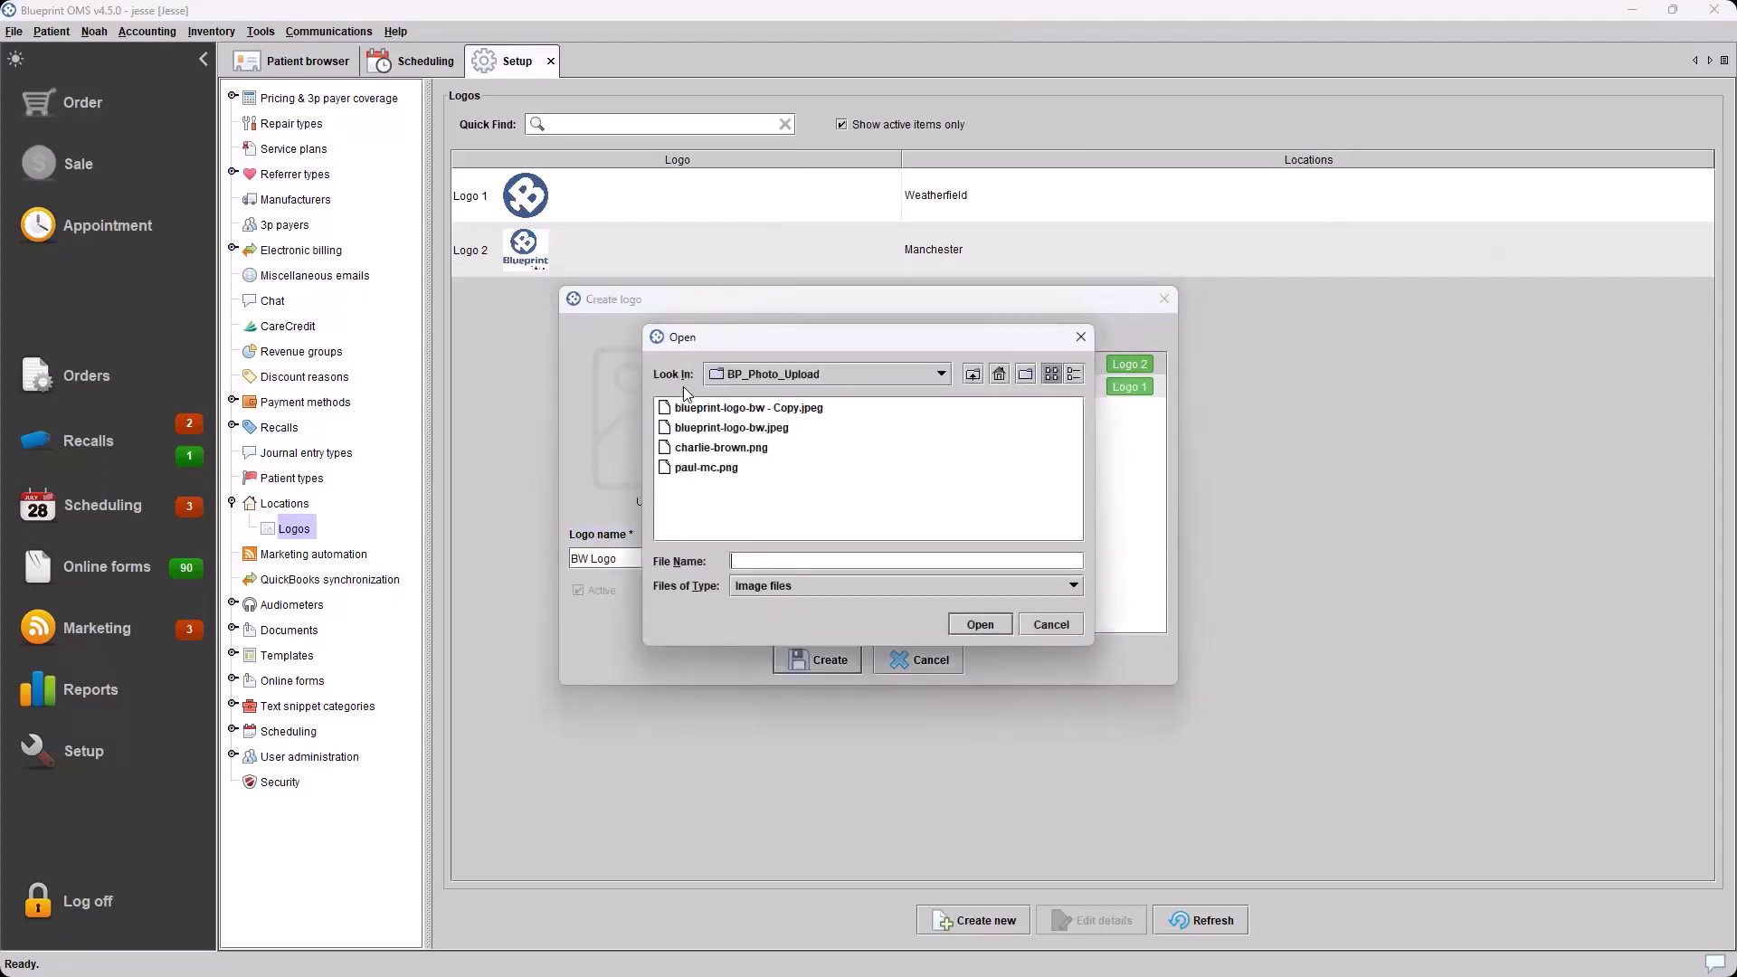
click(730, 427)
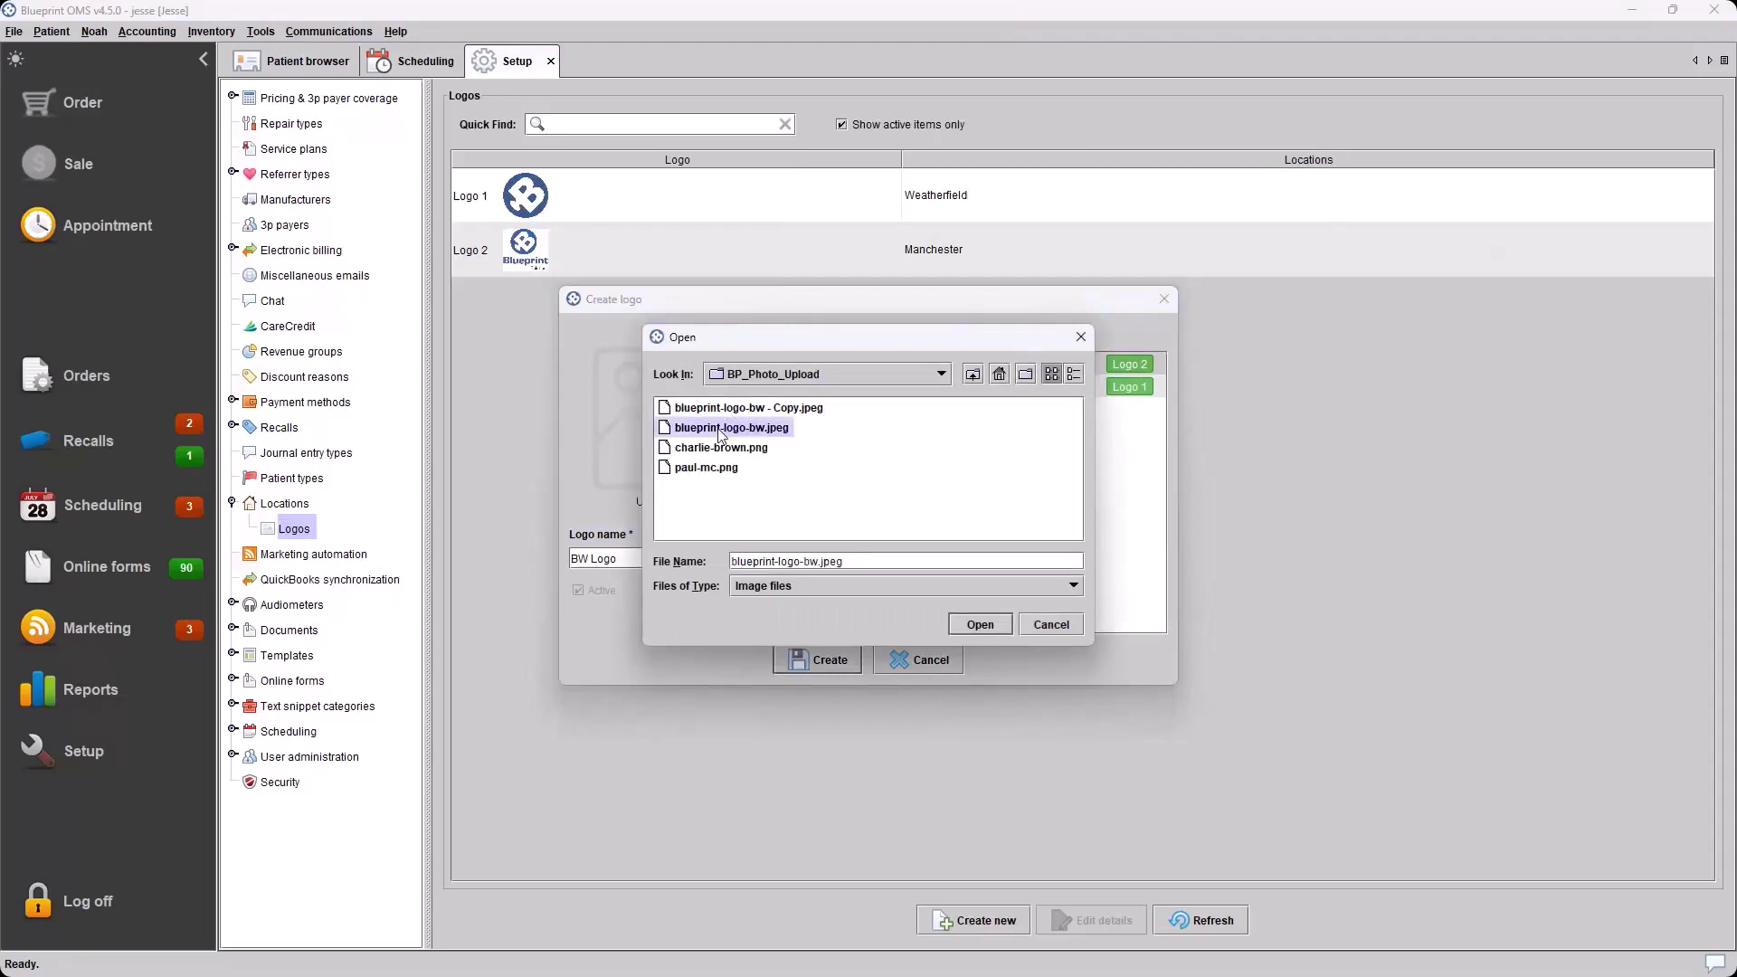
click(984, 624)
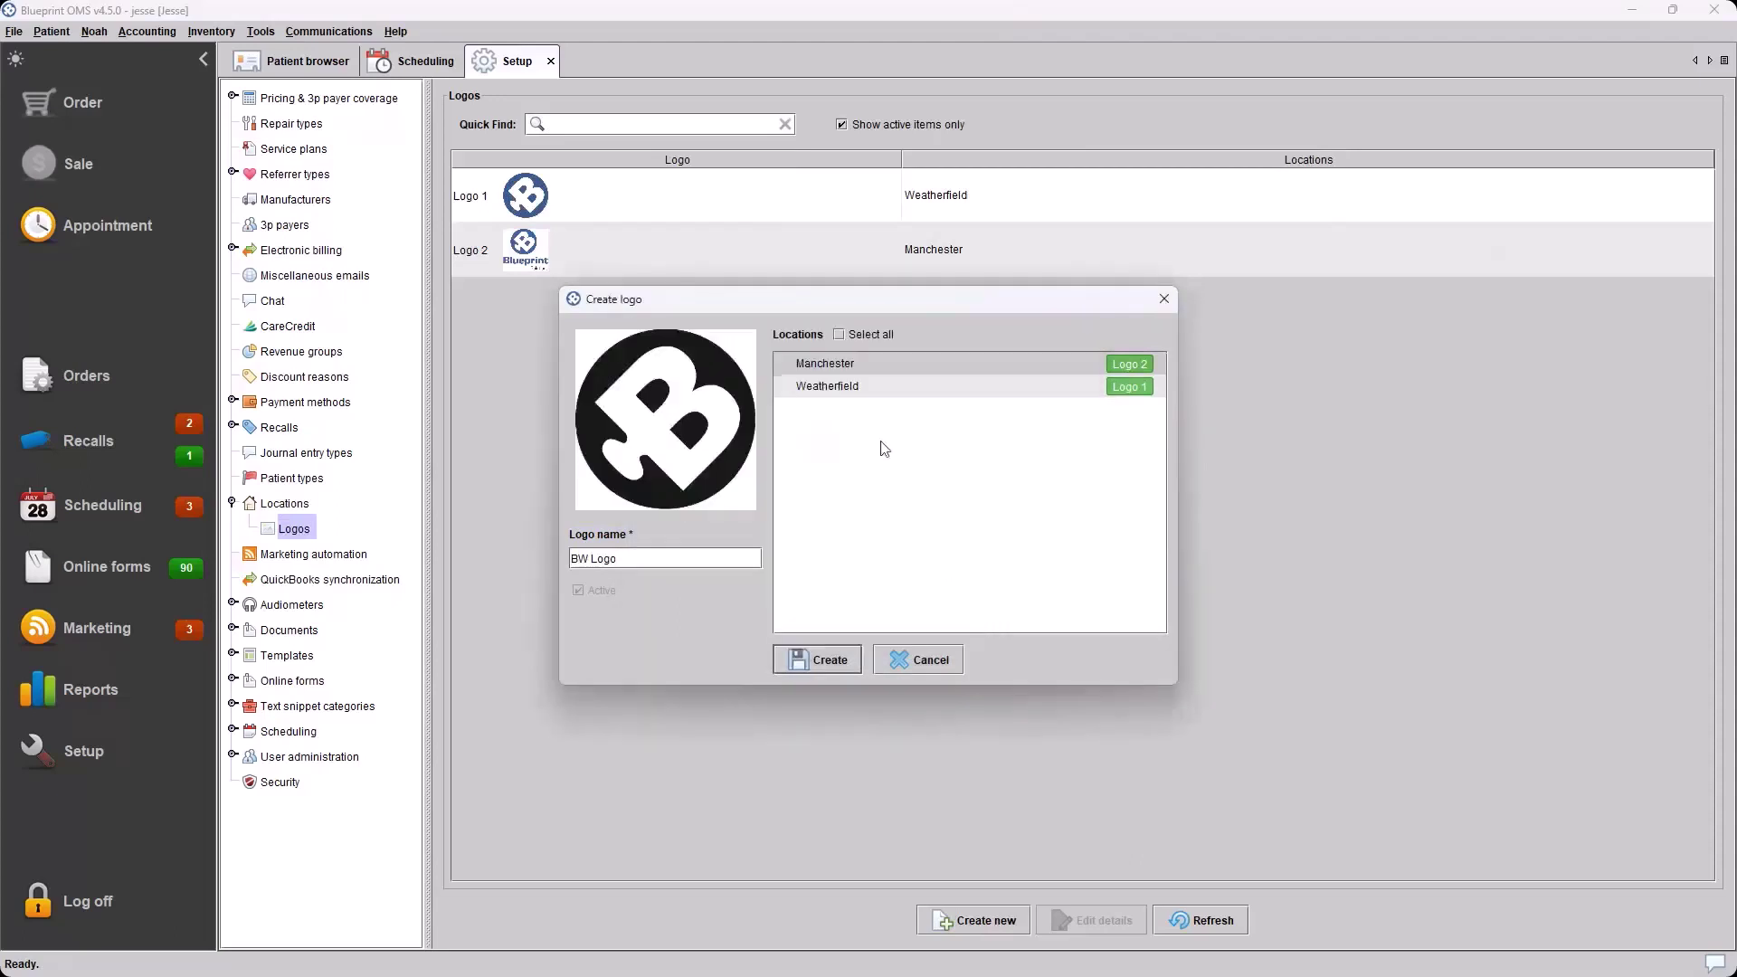
Leave the logo assigned to no location, create it, and select the BW Logo entry
click(786, 363)
click(838, 335)
click(838, 335)
click(822, 660)
click(864, 525)
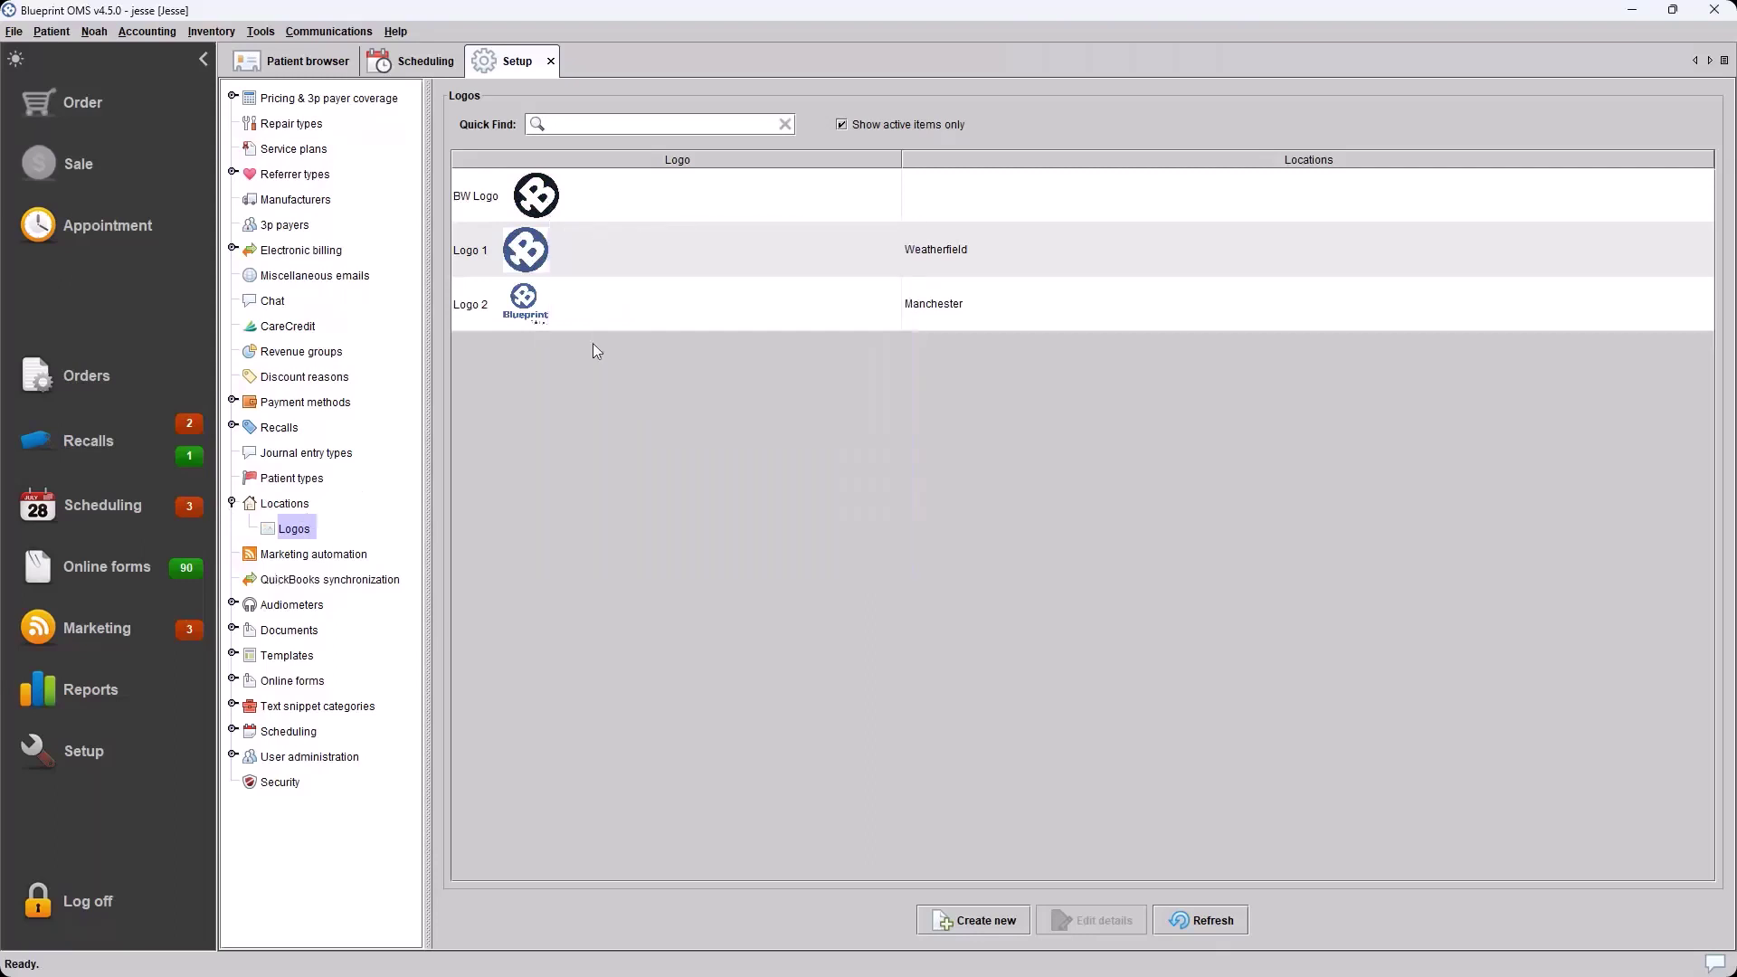
click(606, 195)
mouse_move(540, 195)
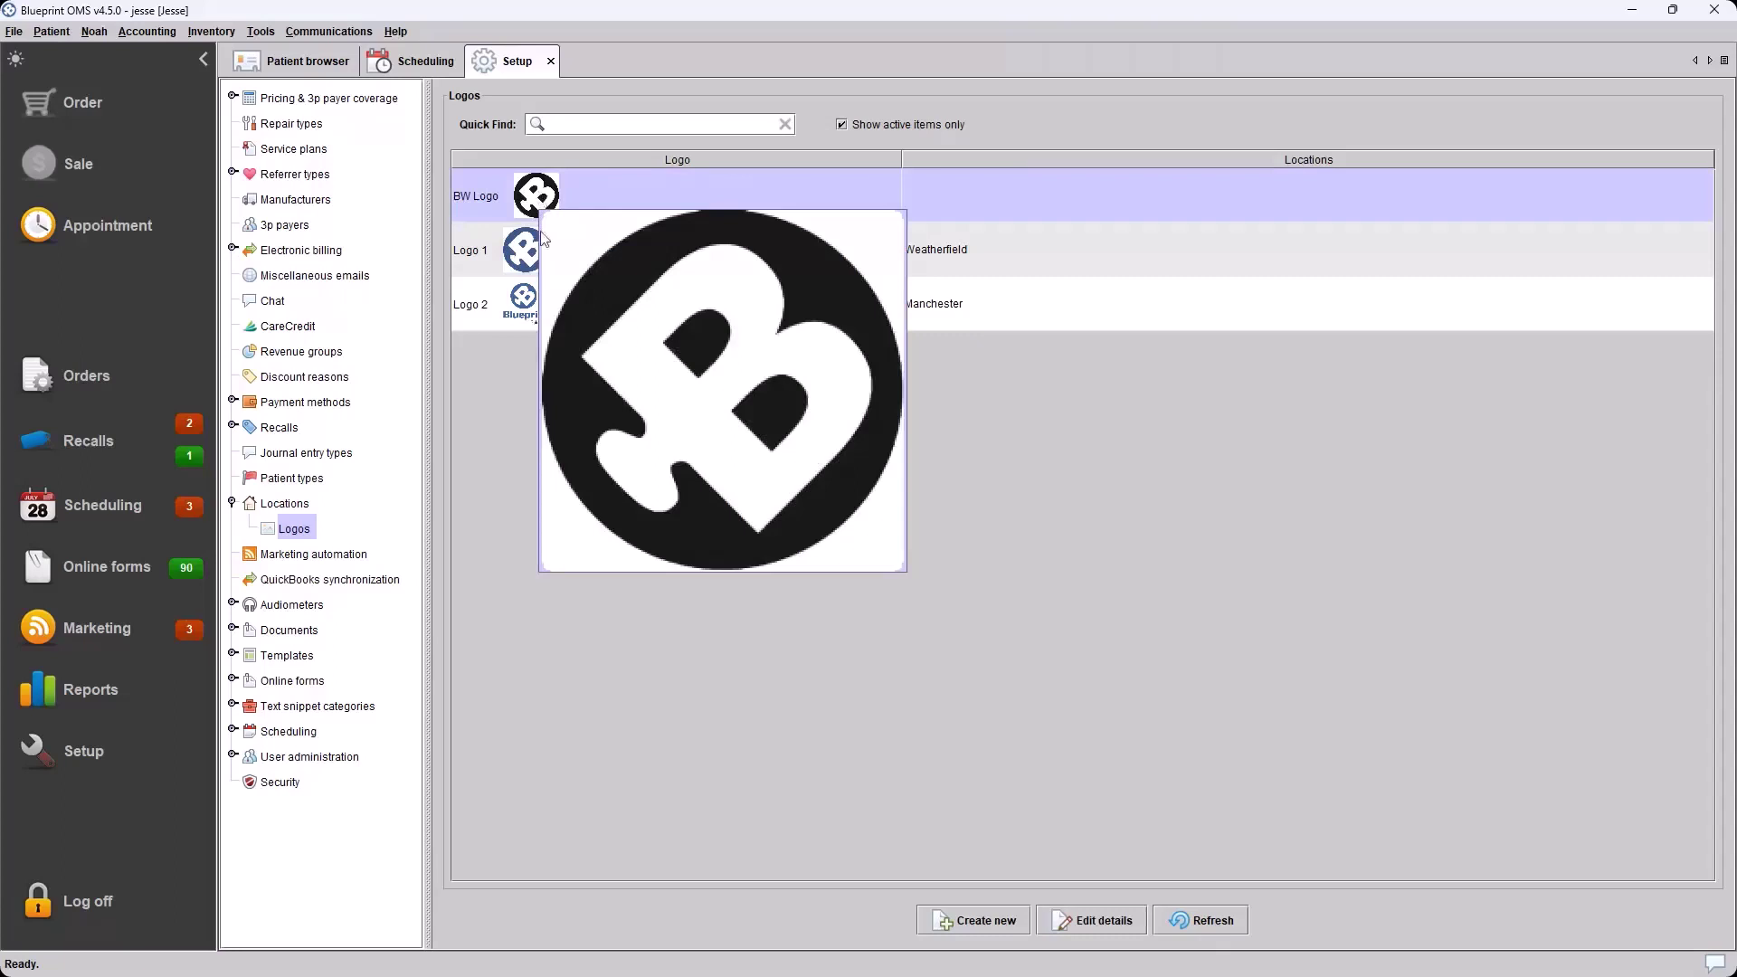
right_click(659, 257)
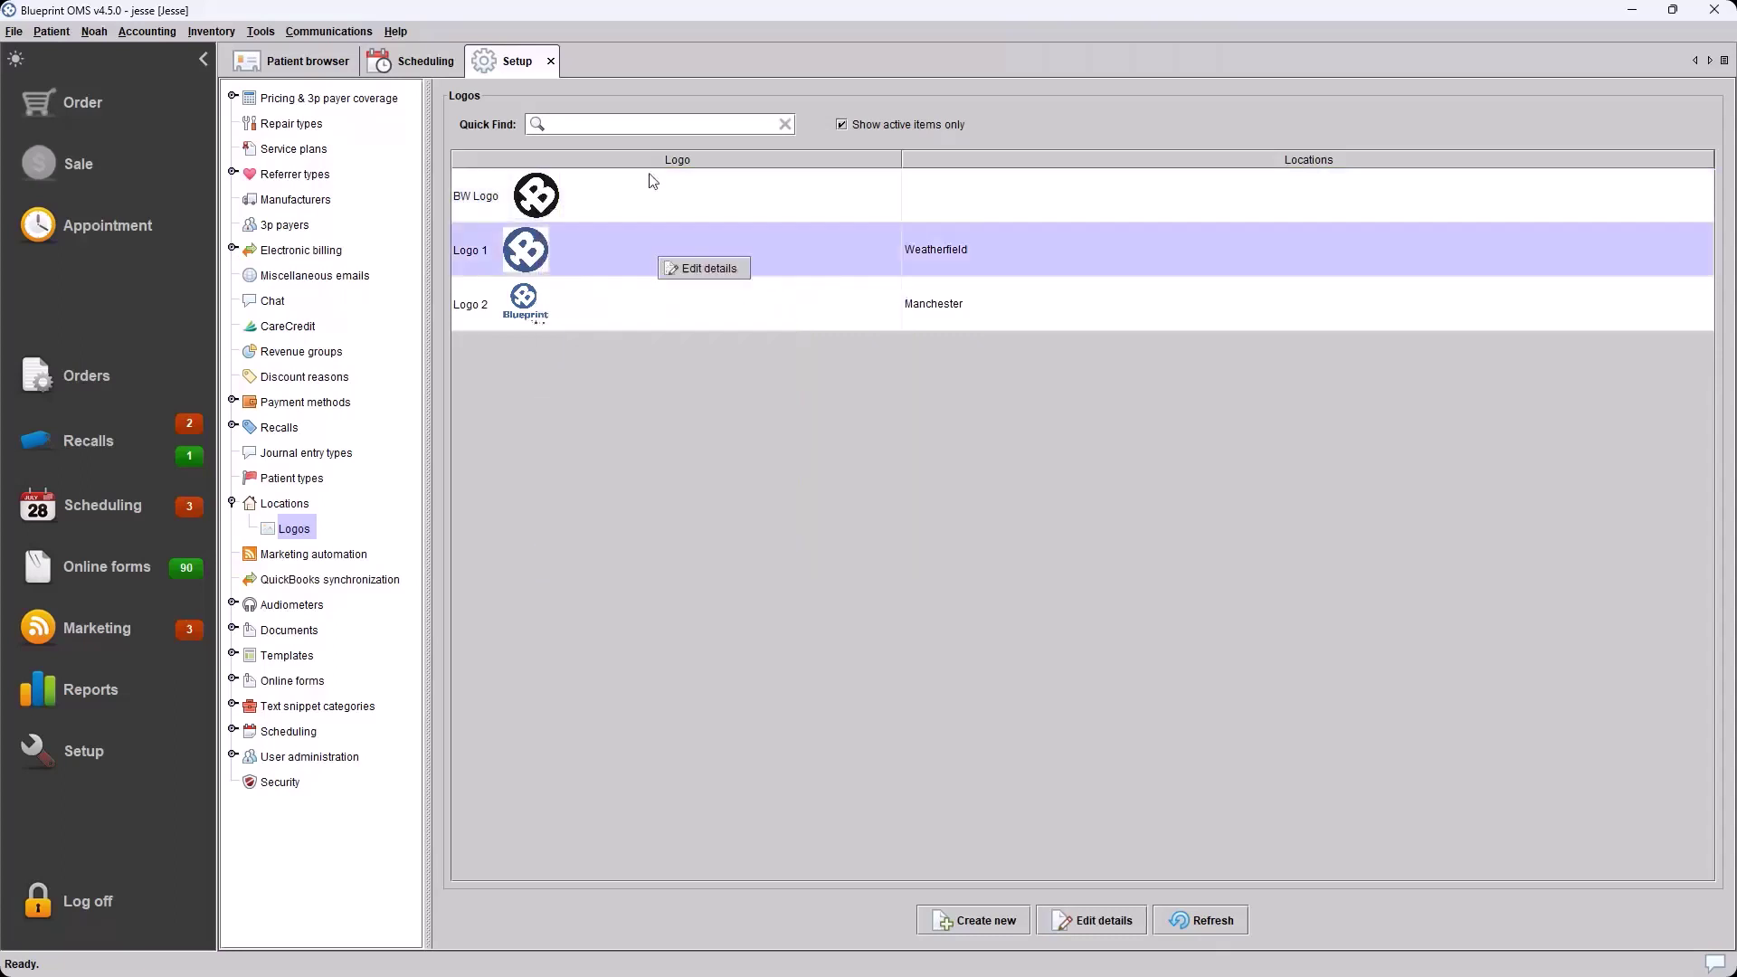
right_click(632, 202)
click(651, 259)
double_click(643, 237)
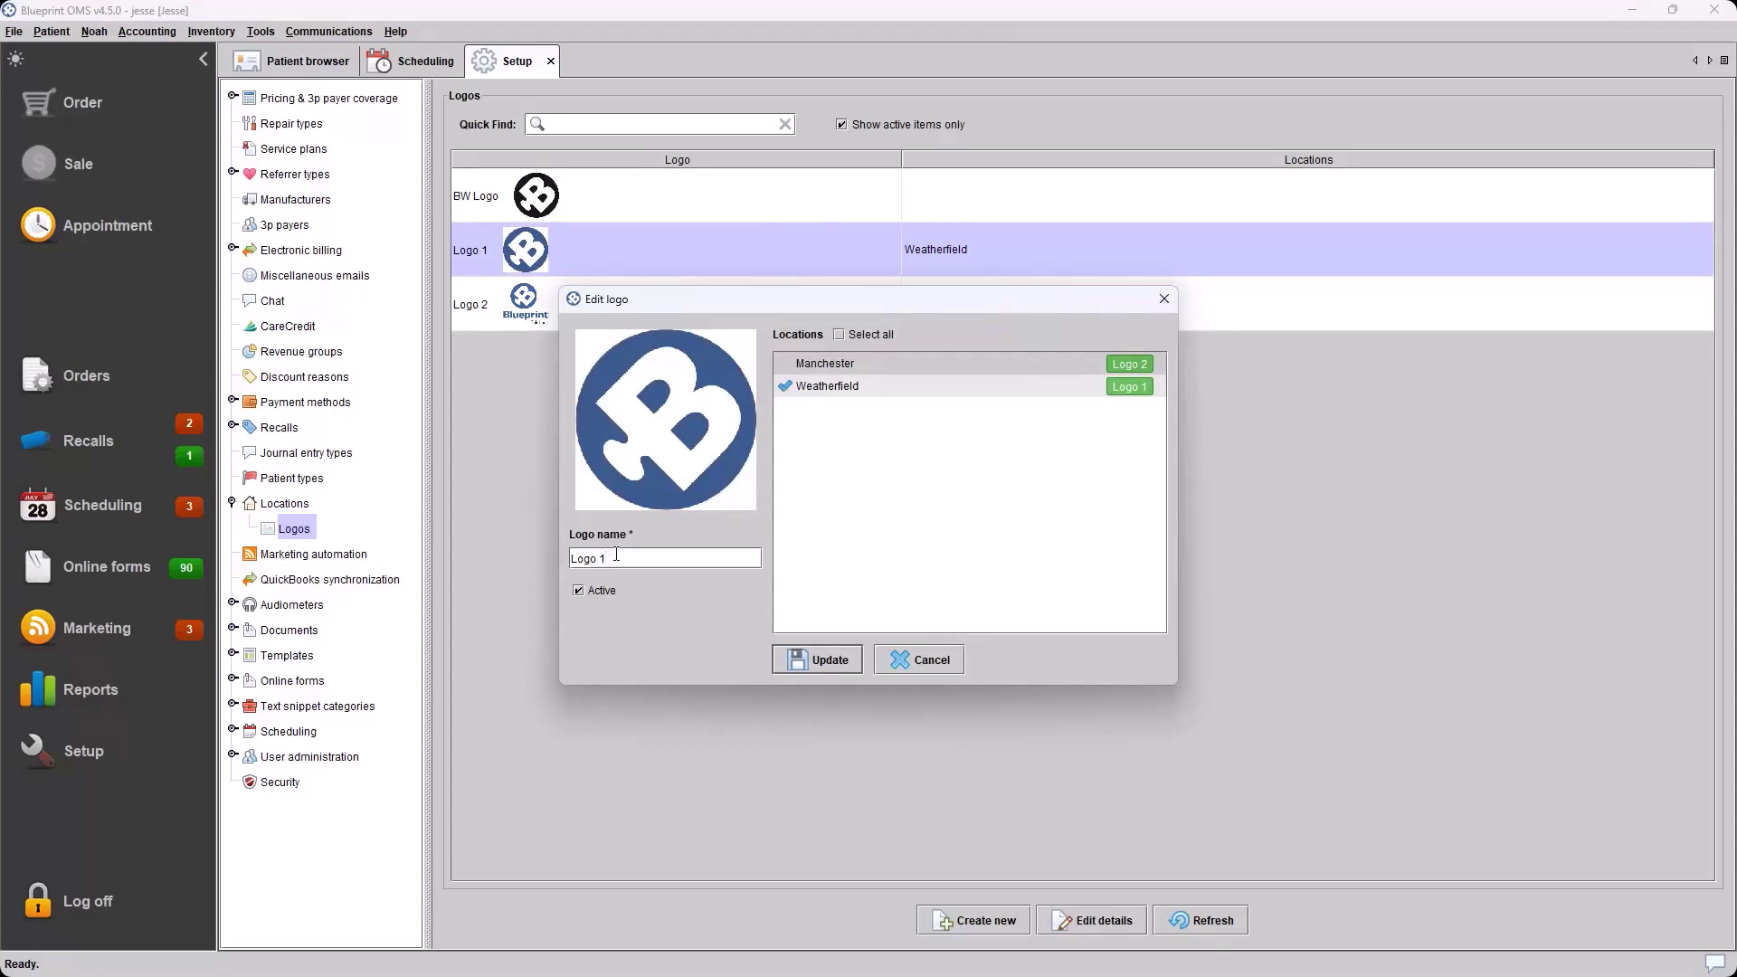
click(629, 453)
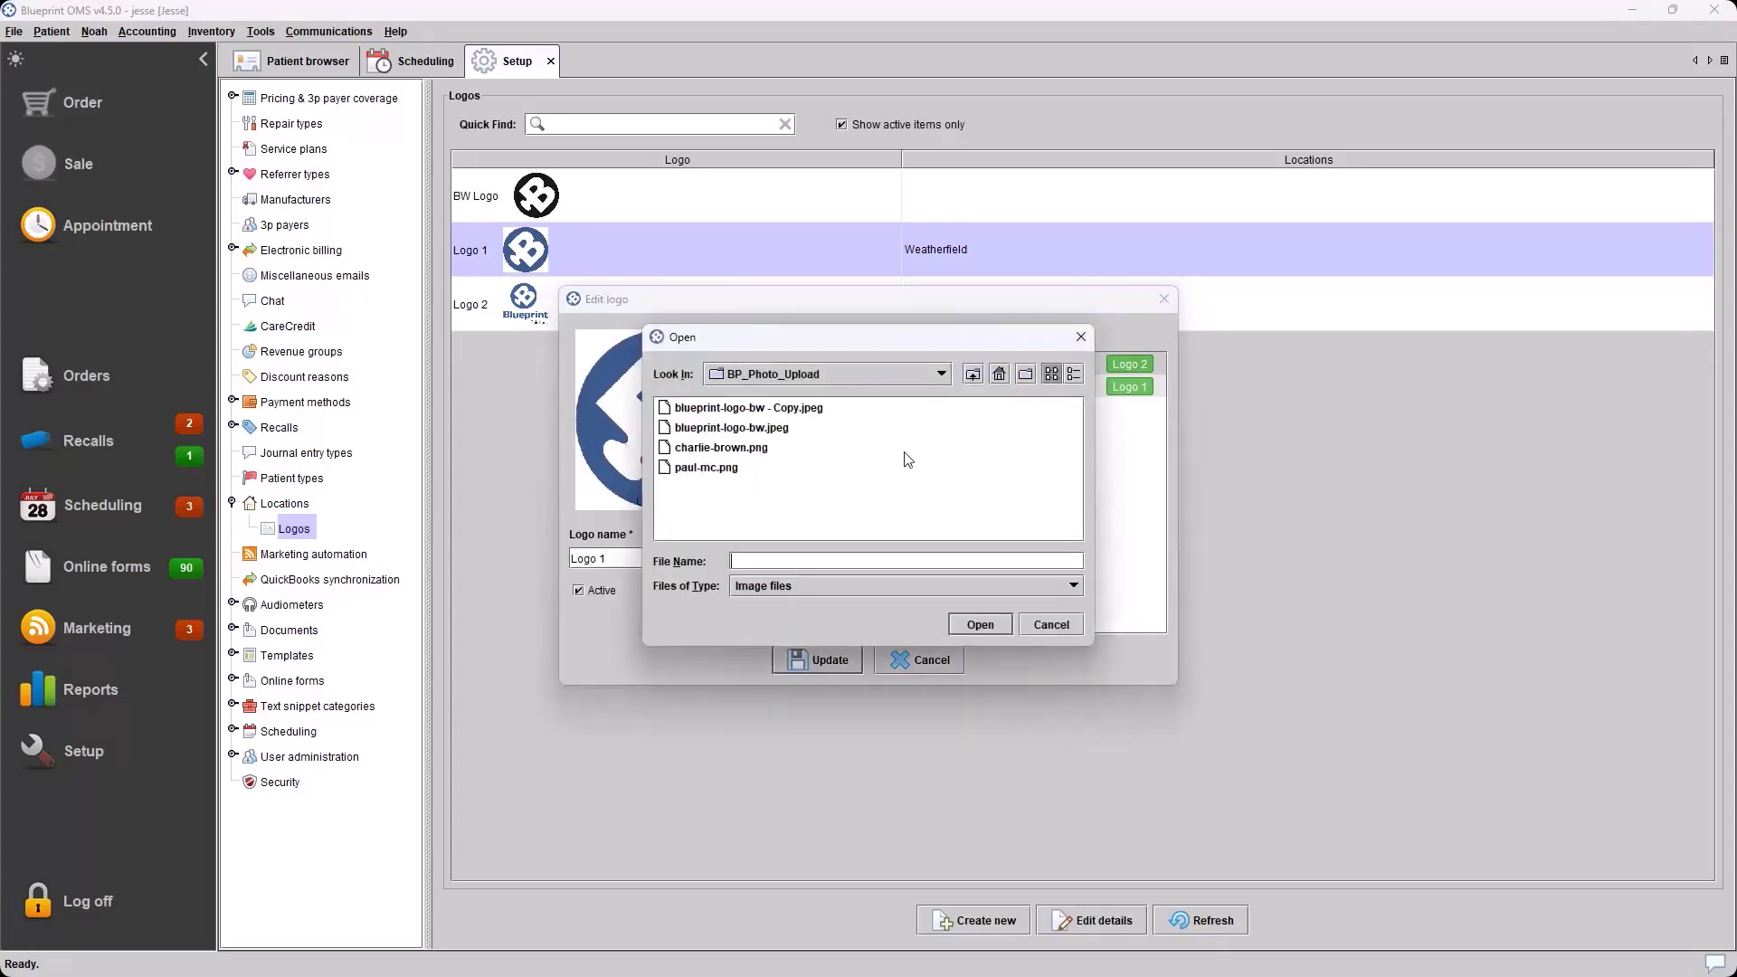
click(1077, 626)
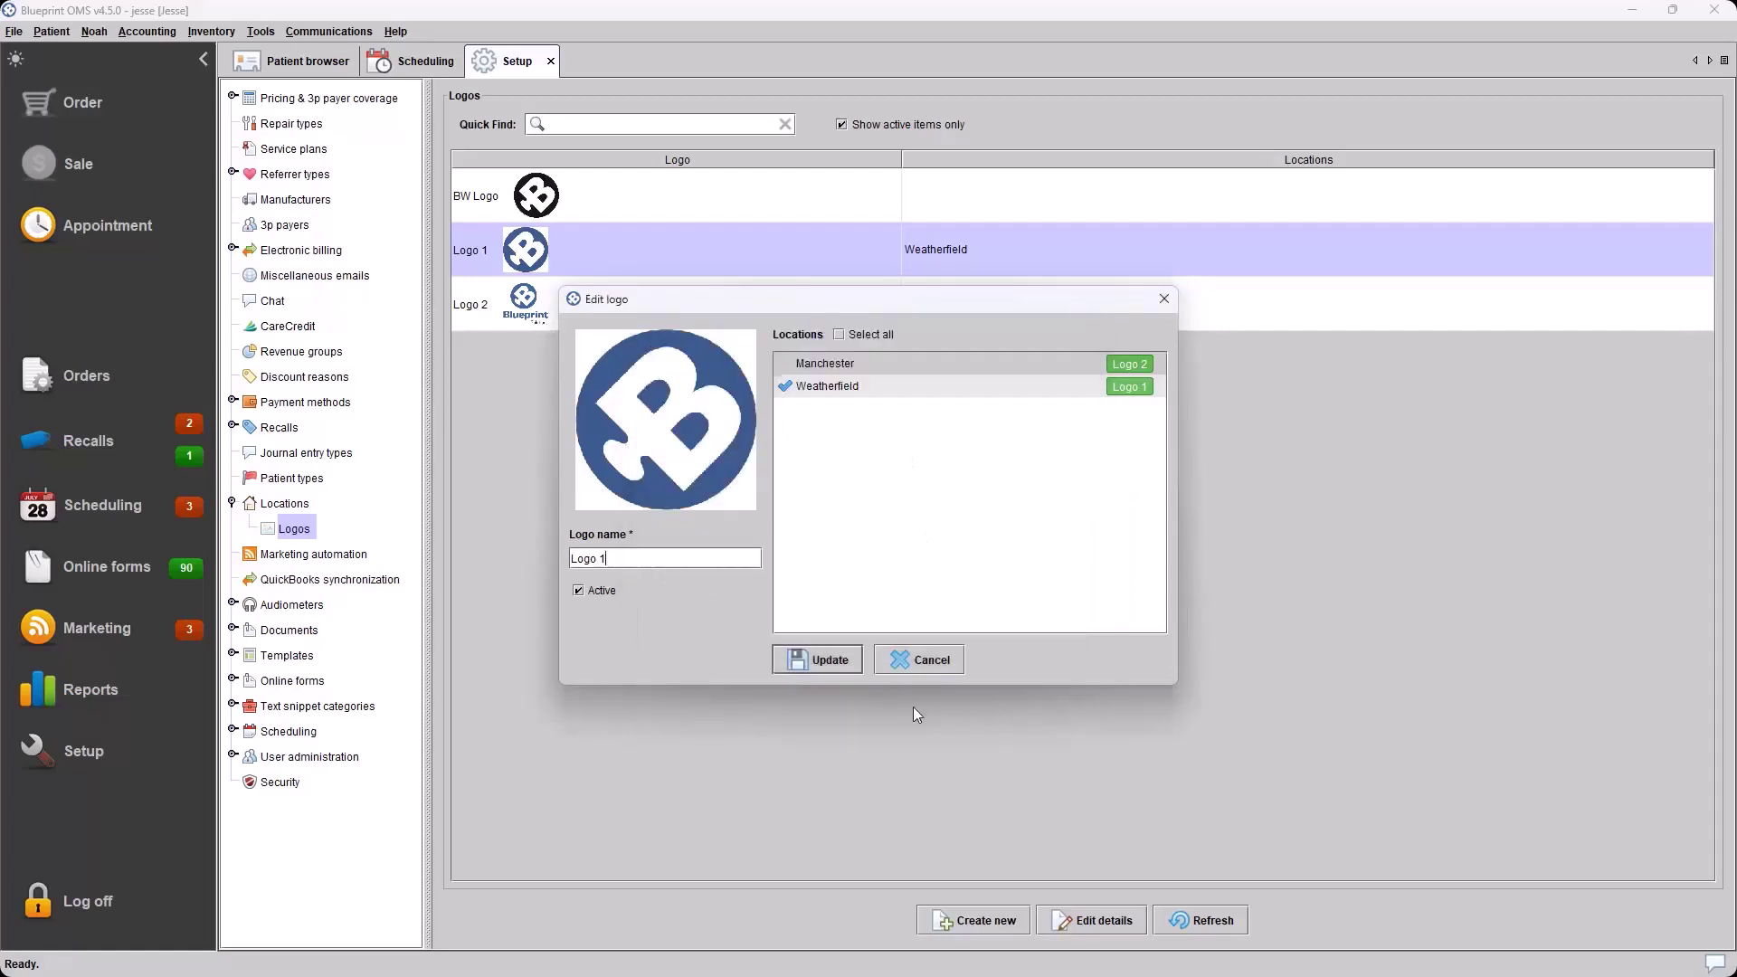
click(920, 660)
click(233, 503)
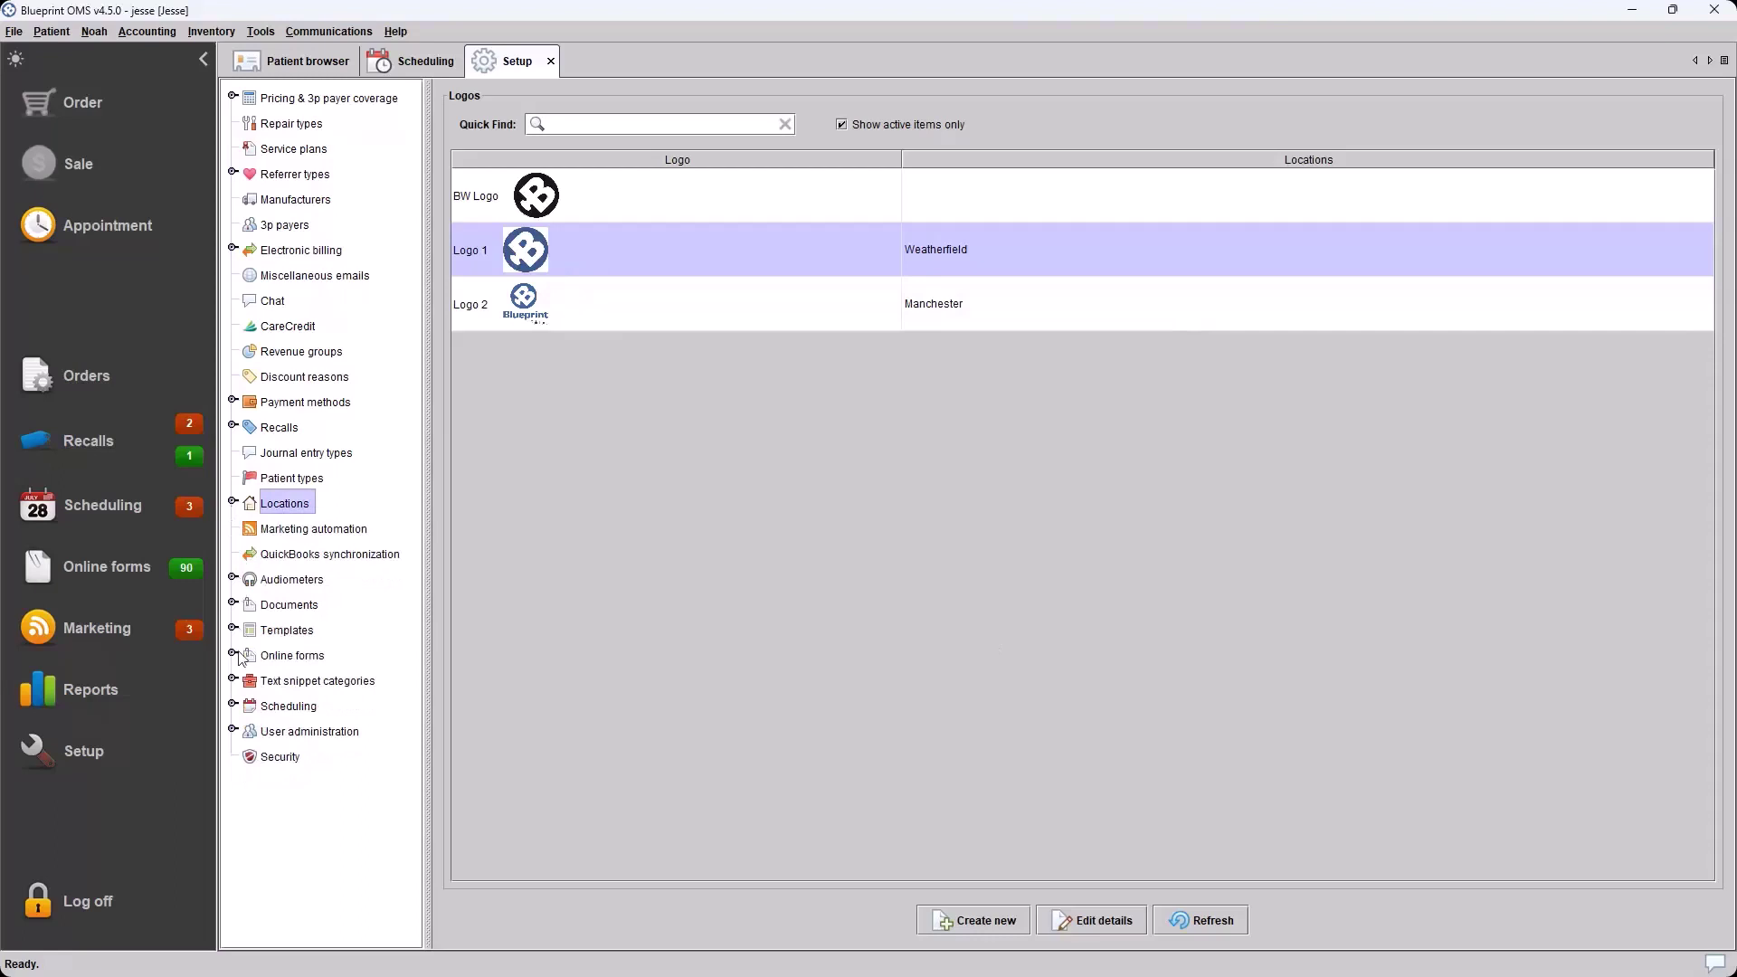
click(233, 706)
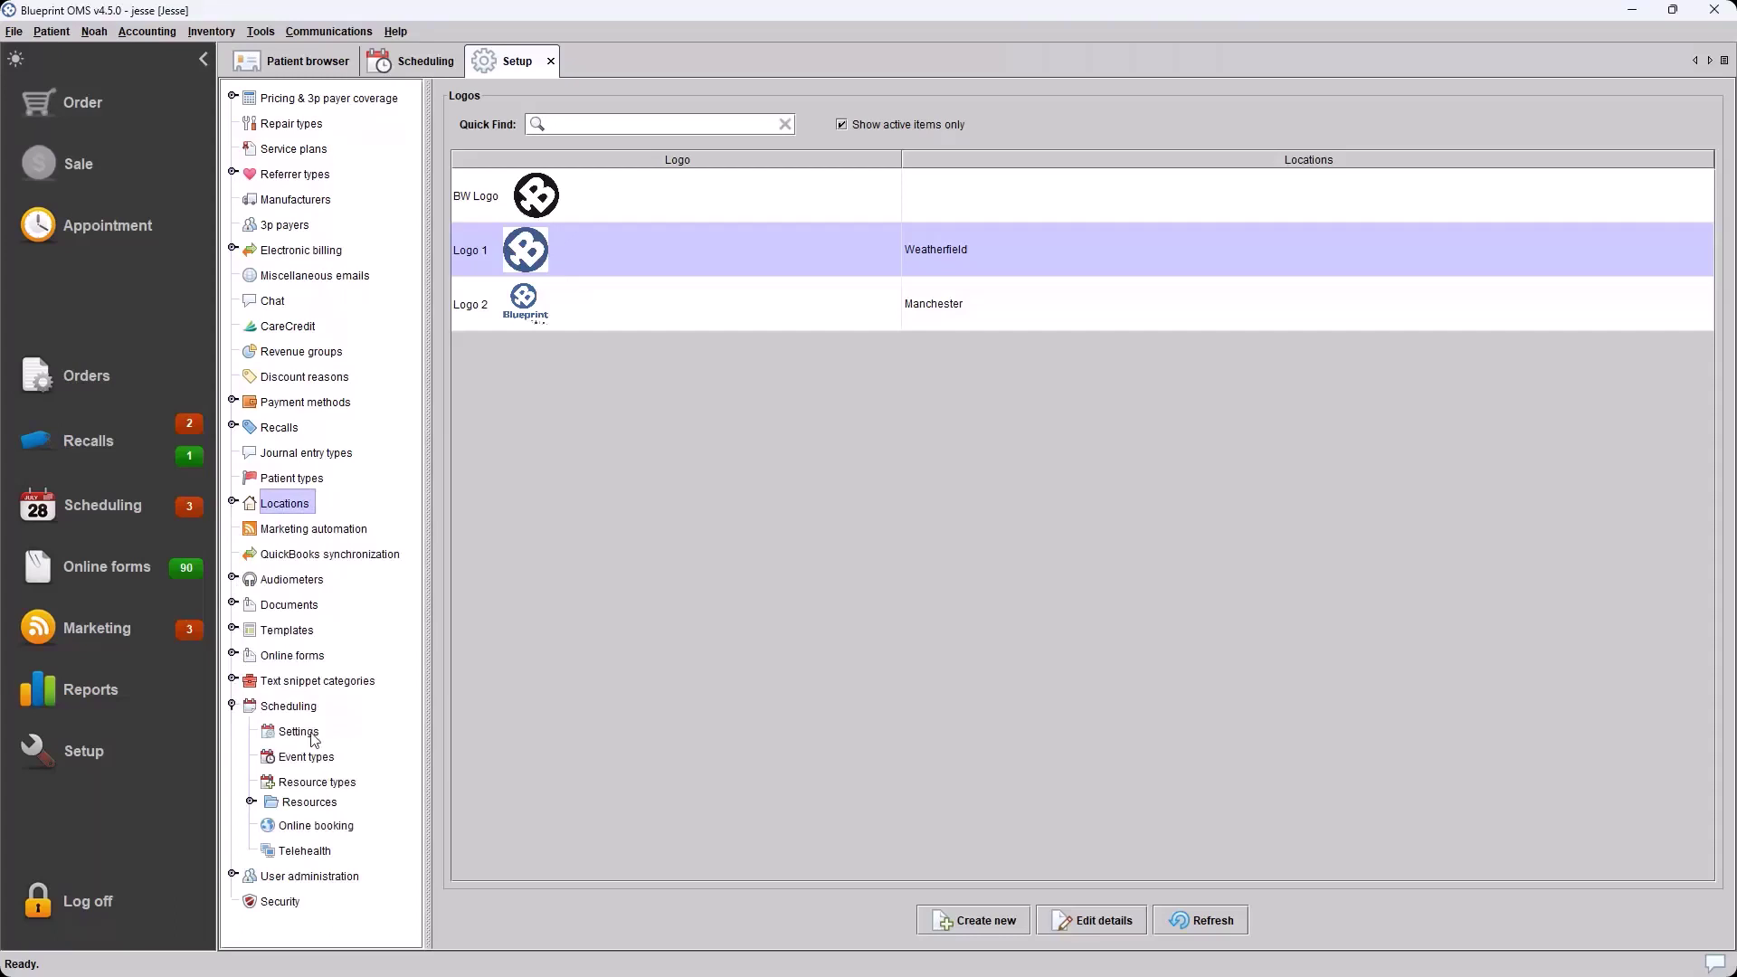
click(299, 732)
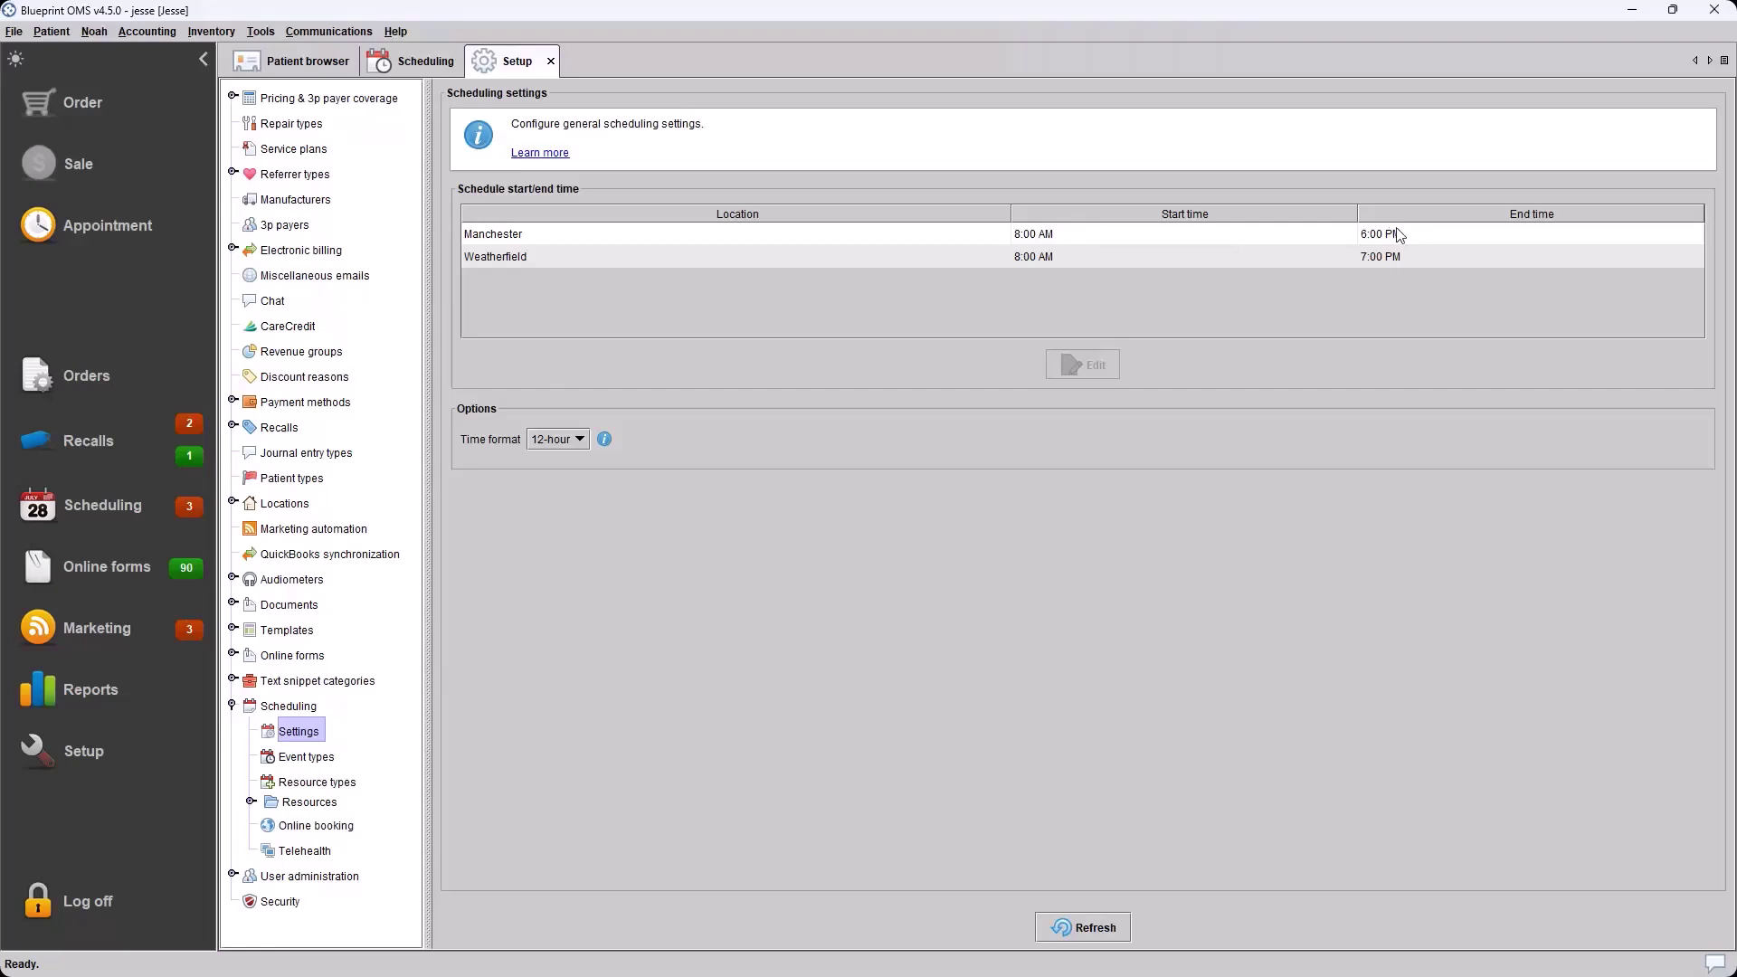
click(674, 241)
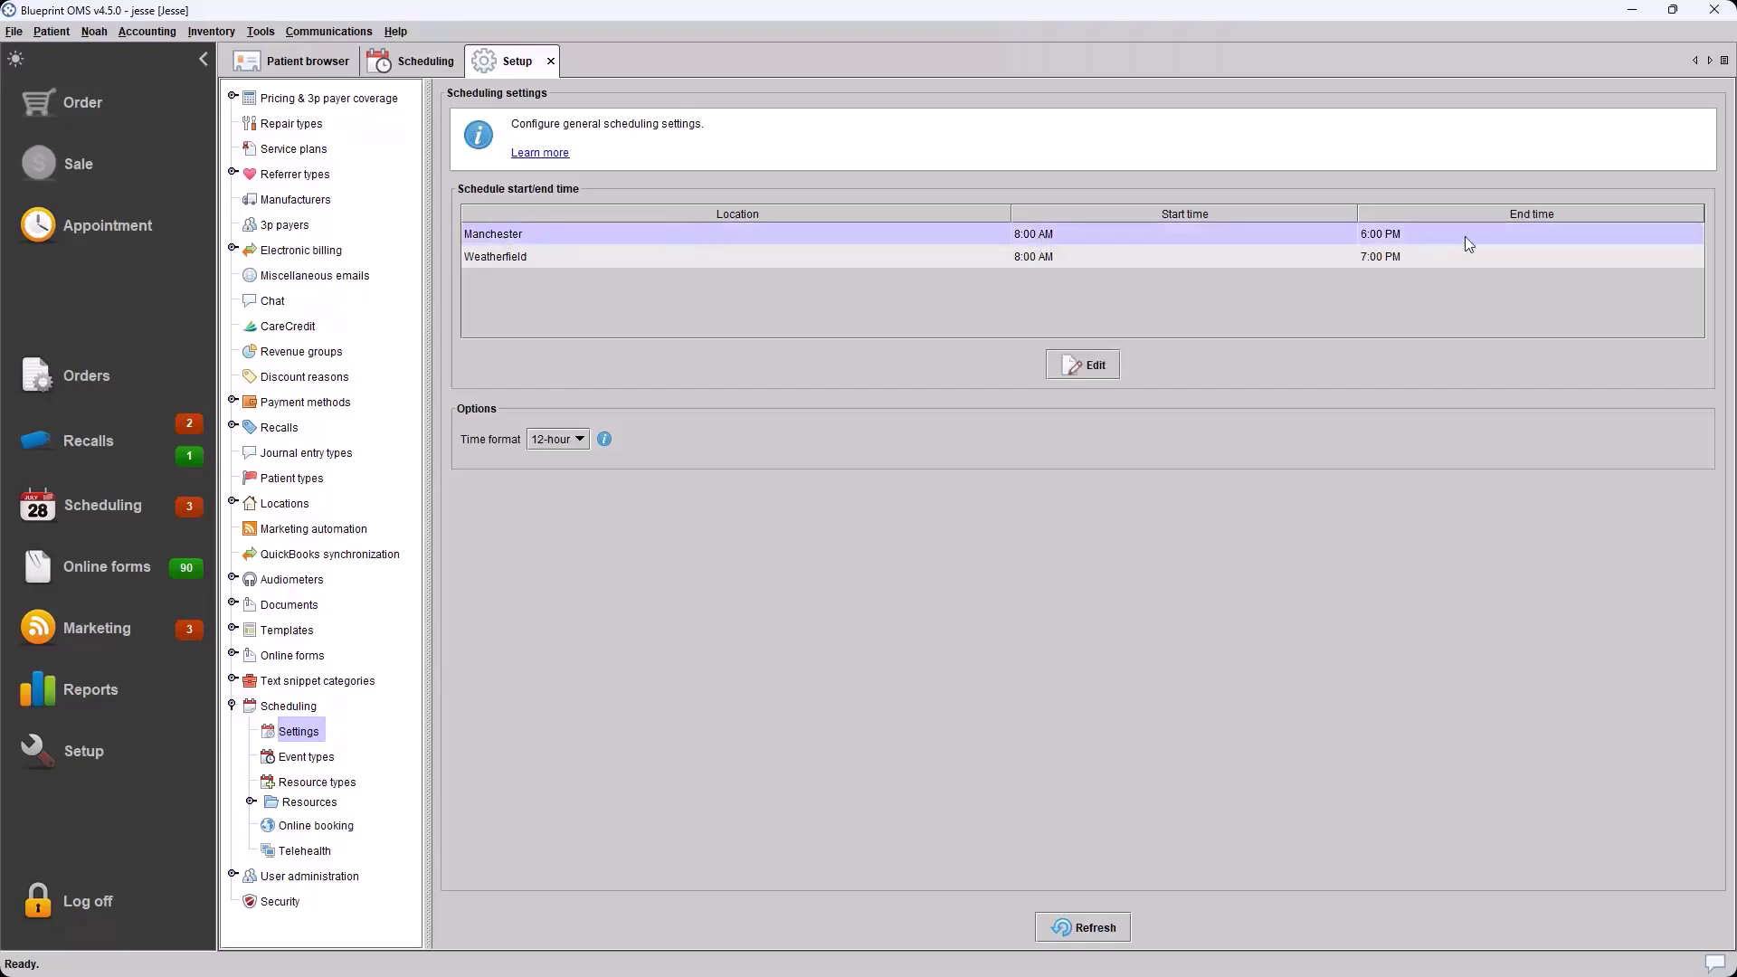
click(621, 256)
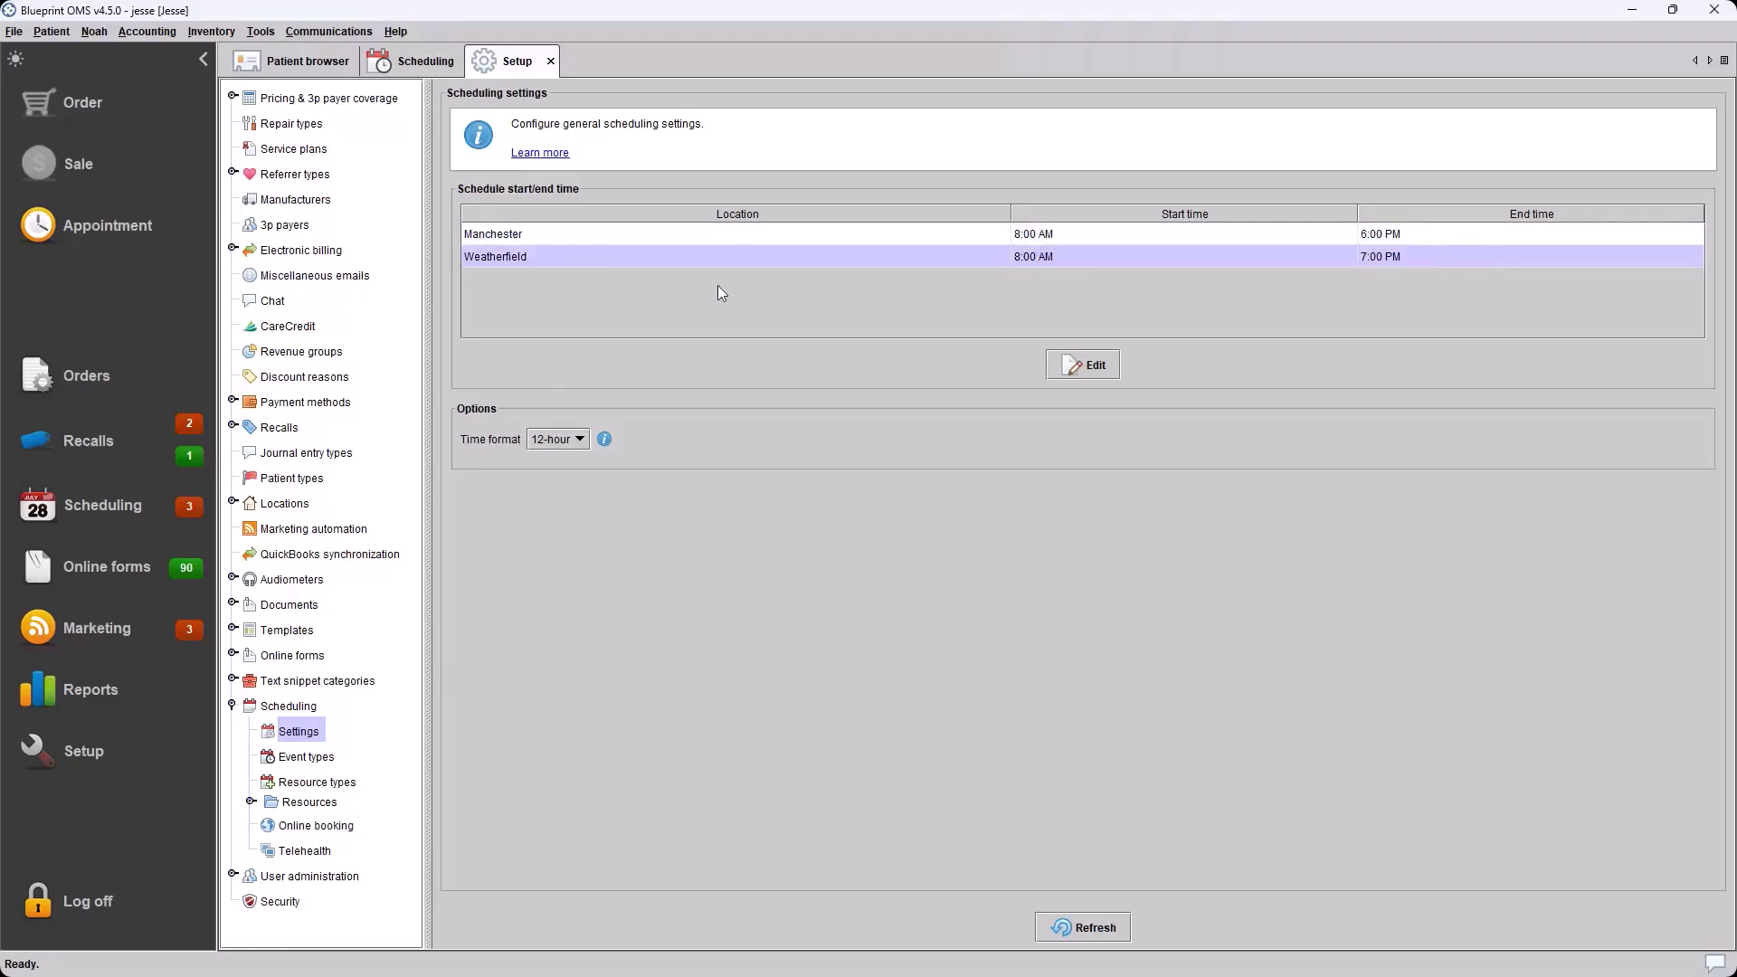
click(1077, 363)
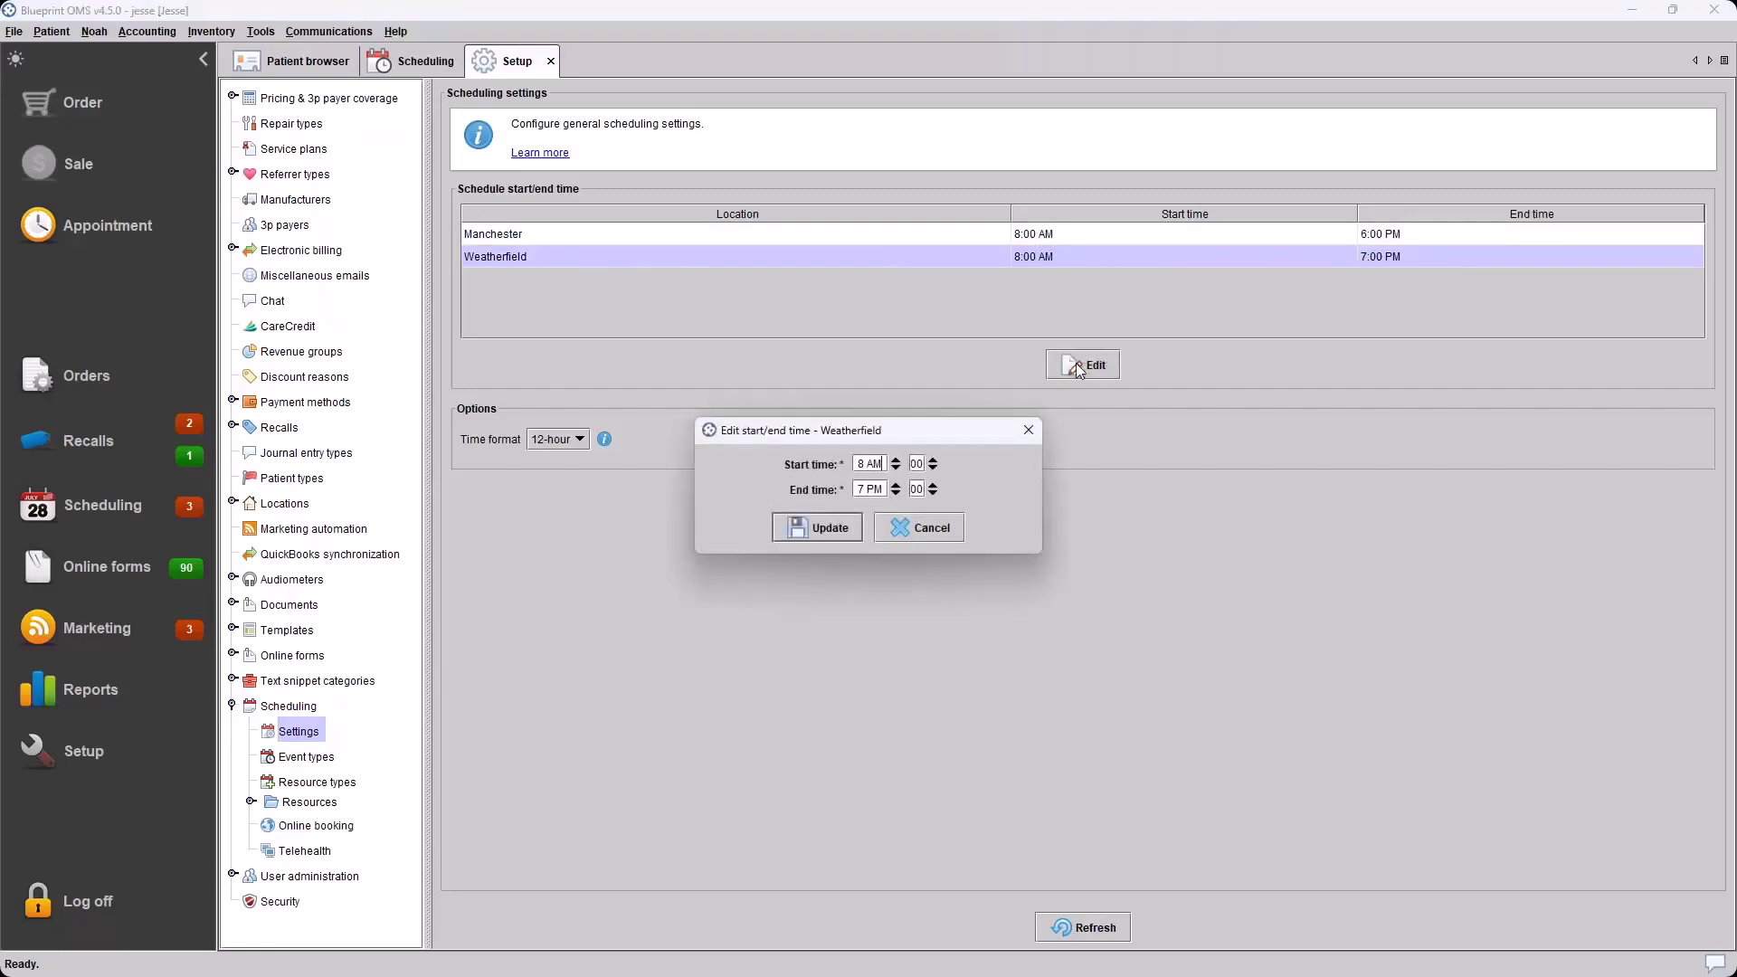
click(949, 534)
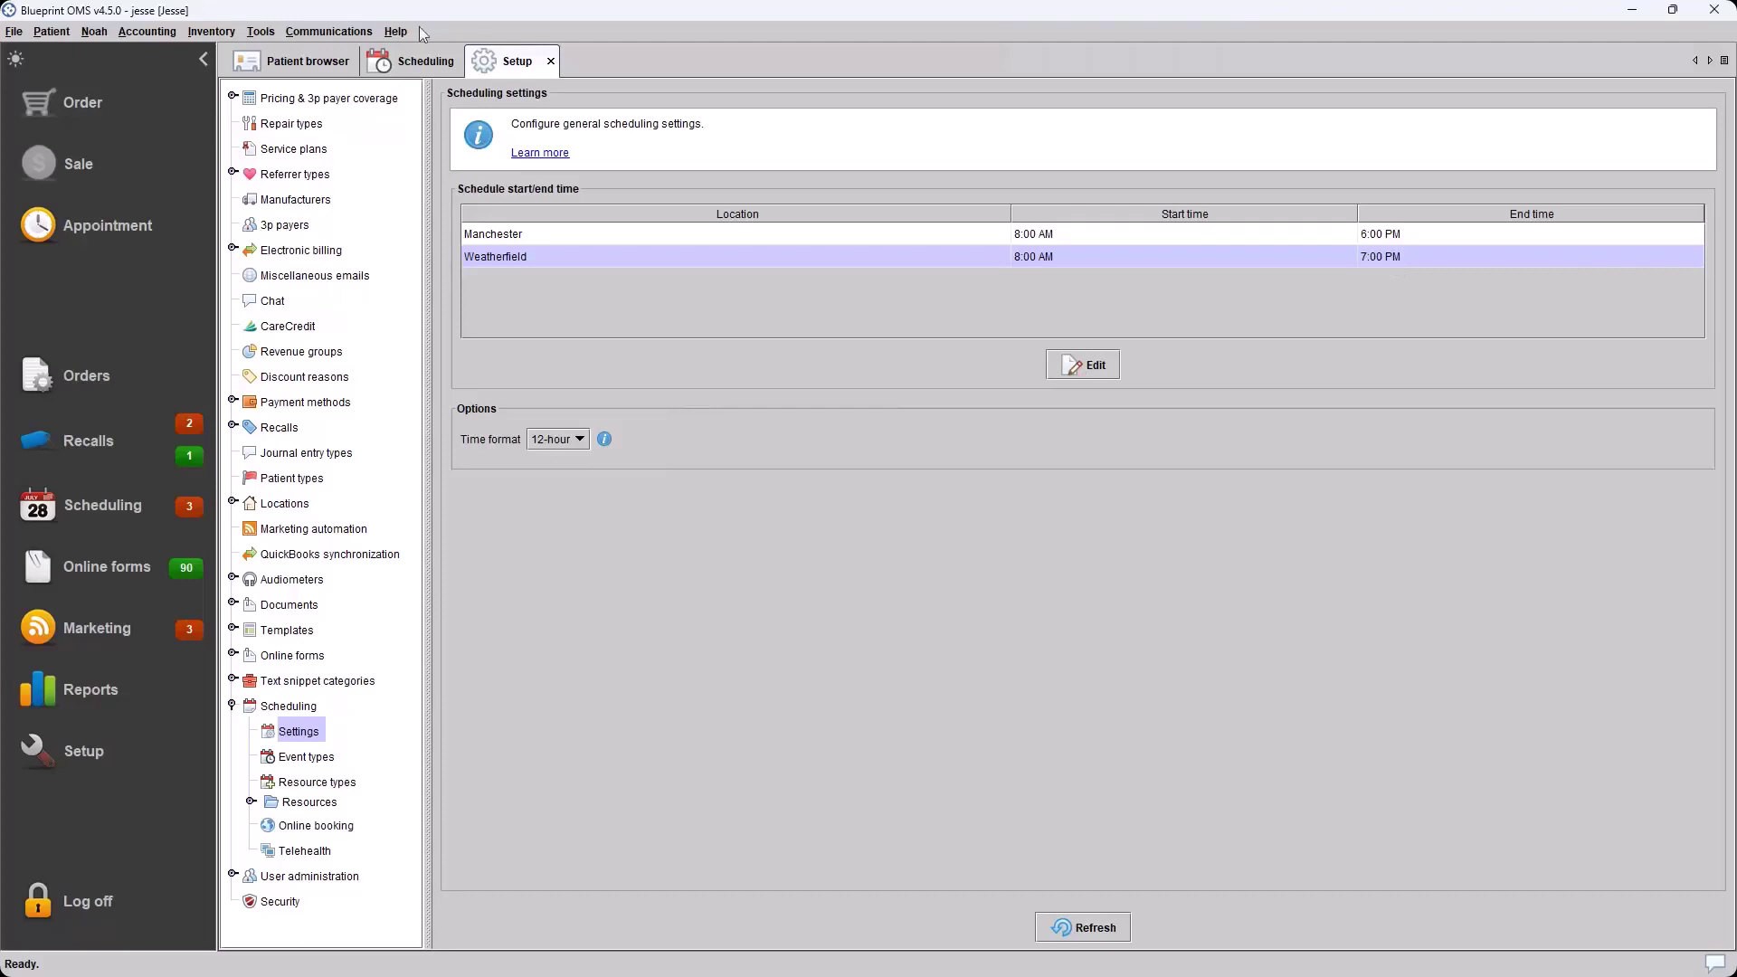
Filter the appointment calendar to Manchester and check Manchester's 8:00 AM–6:00 PM hours in settings
click(403, 65)
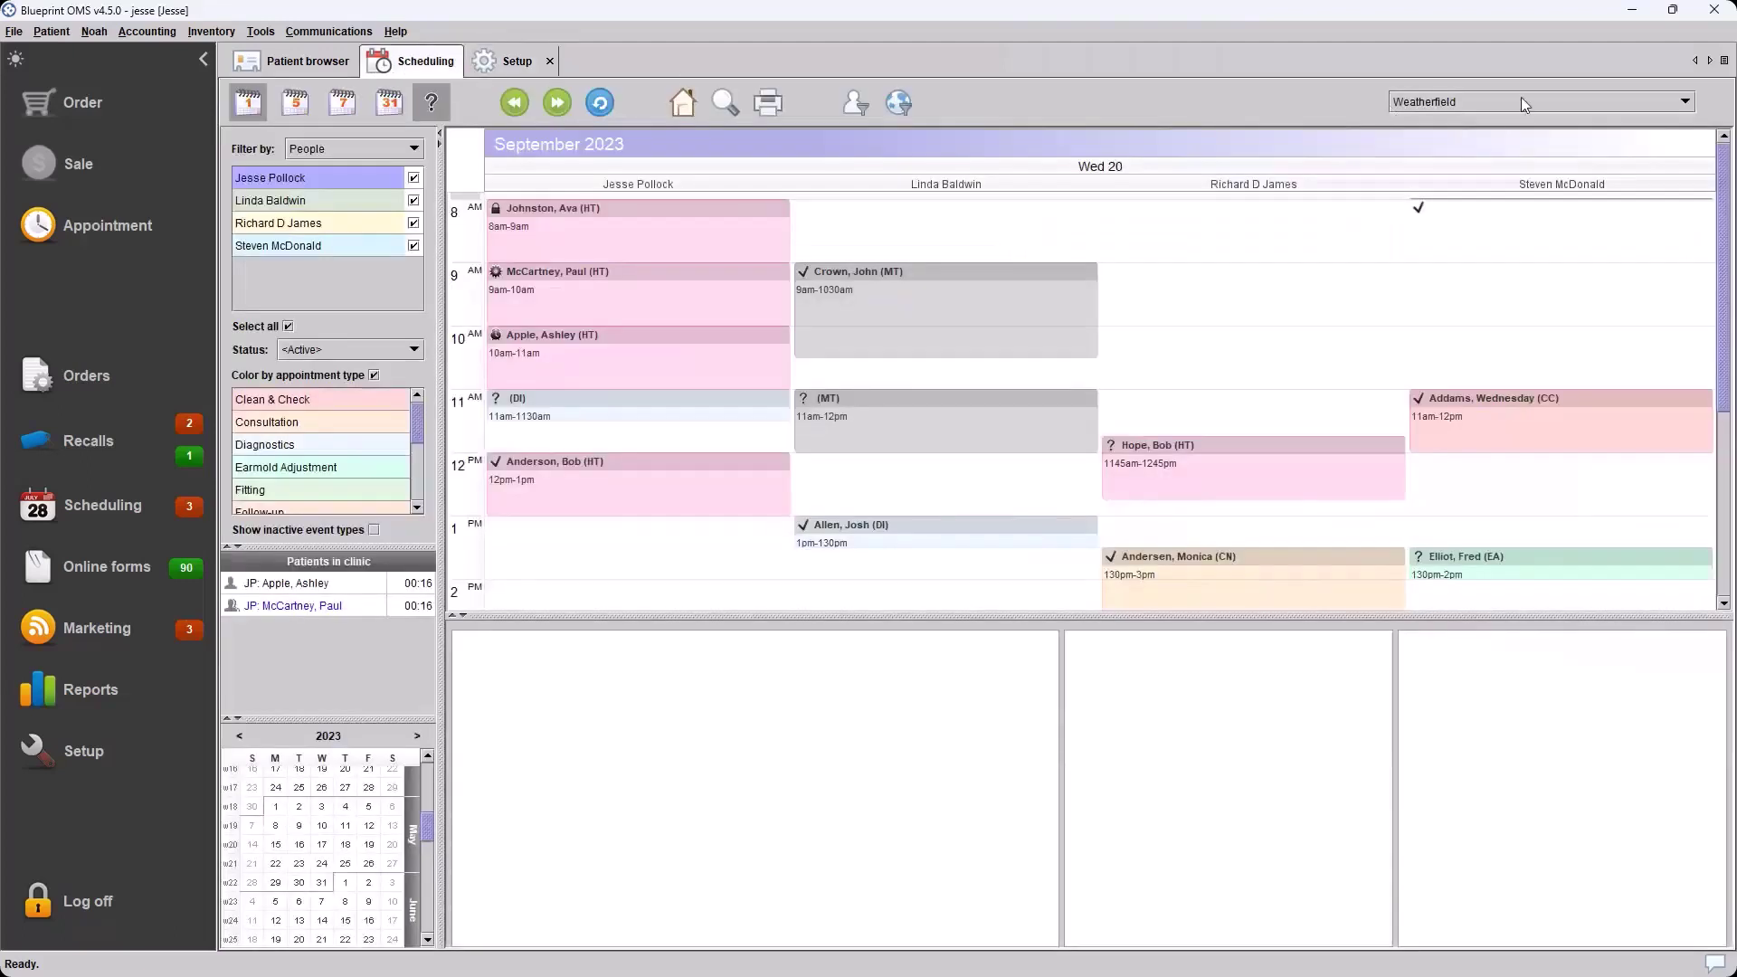
scroll(572, 344, down, 4)
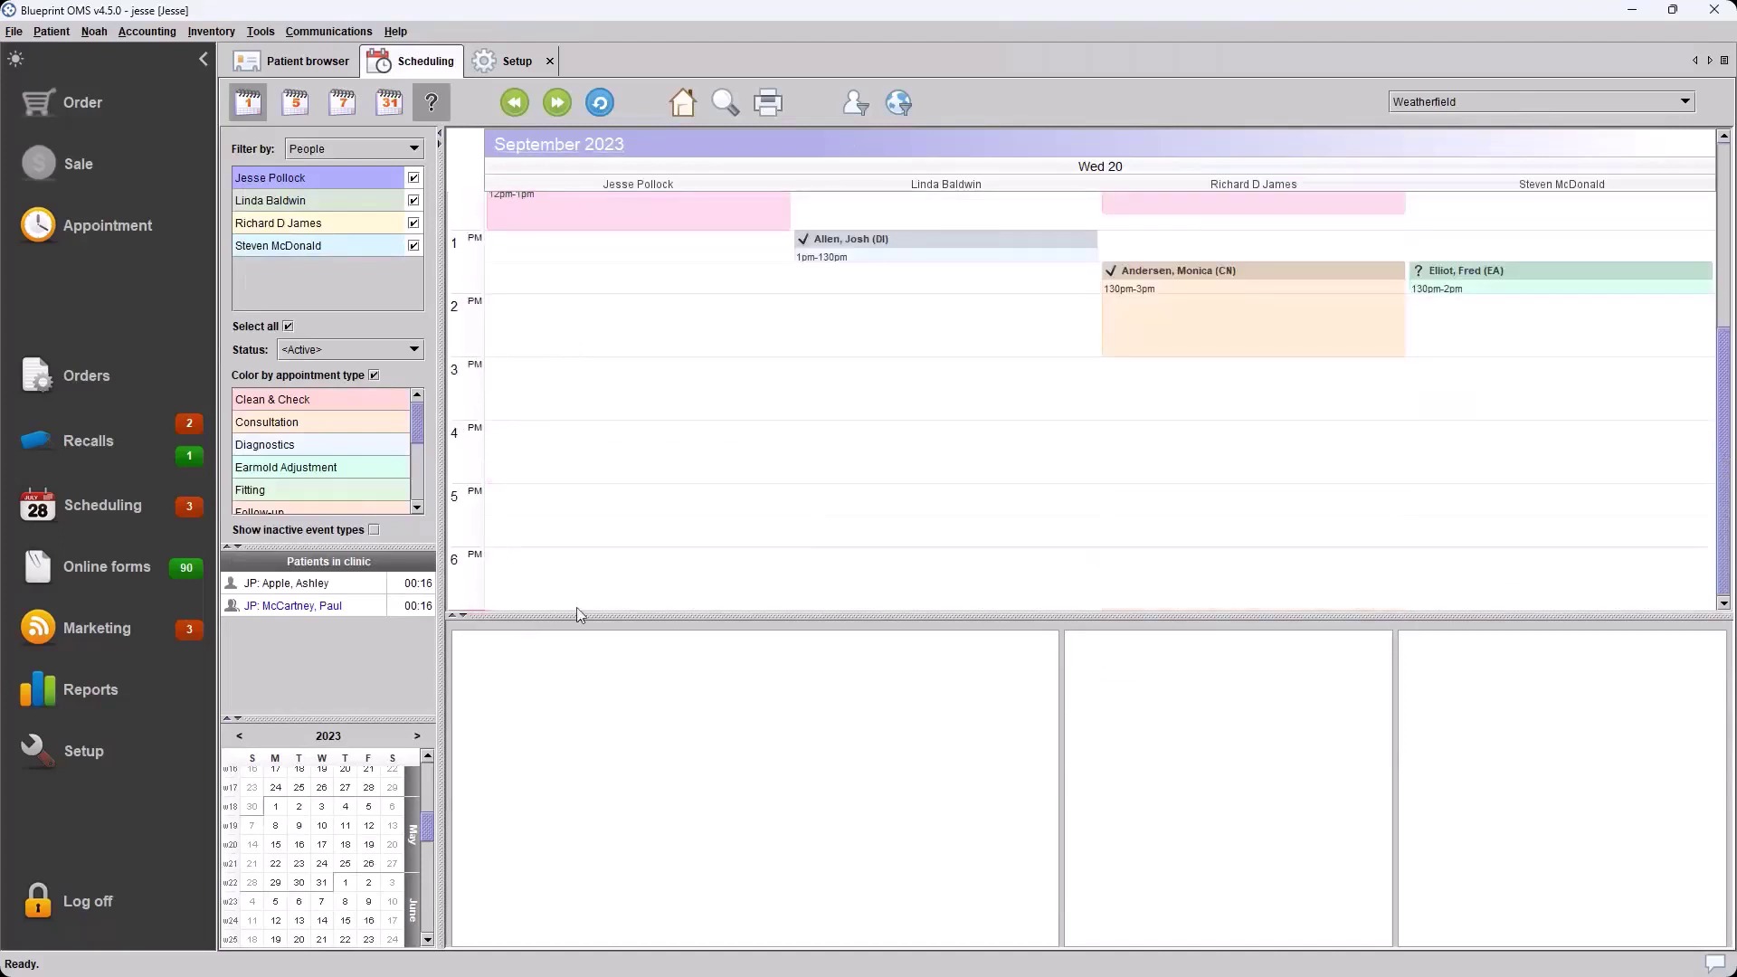
scroll(627, 394, up, 4)
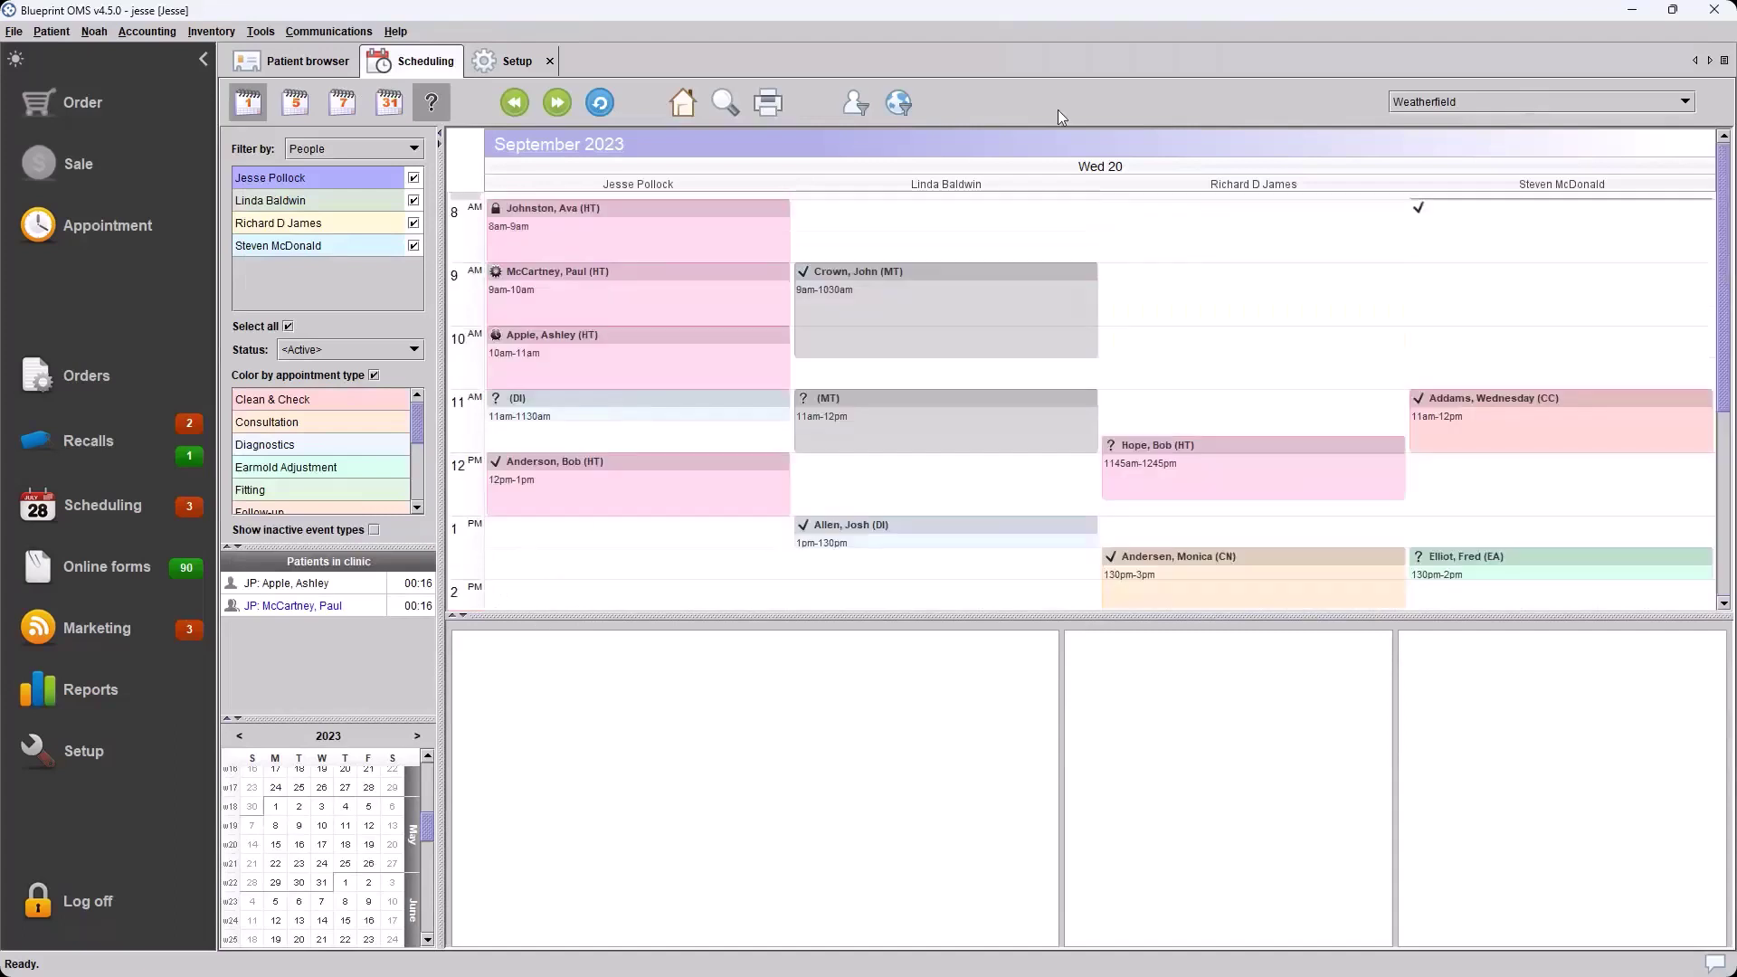
click(1490, 99)
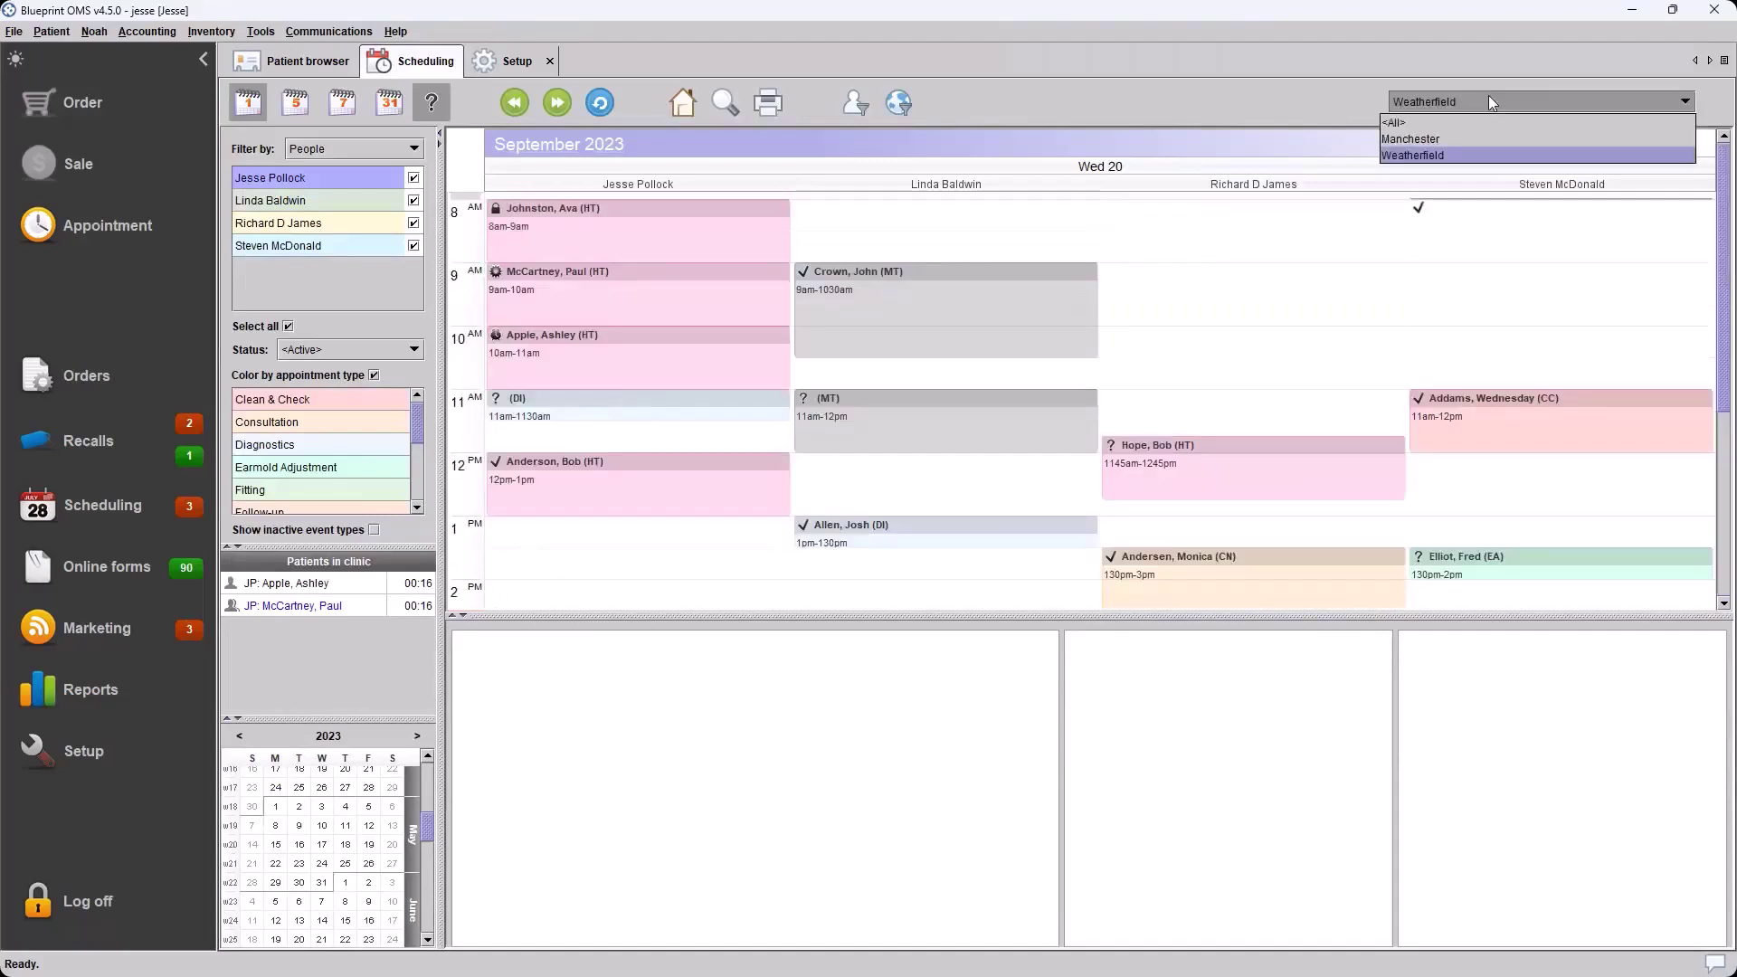
click(1441, 138)
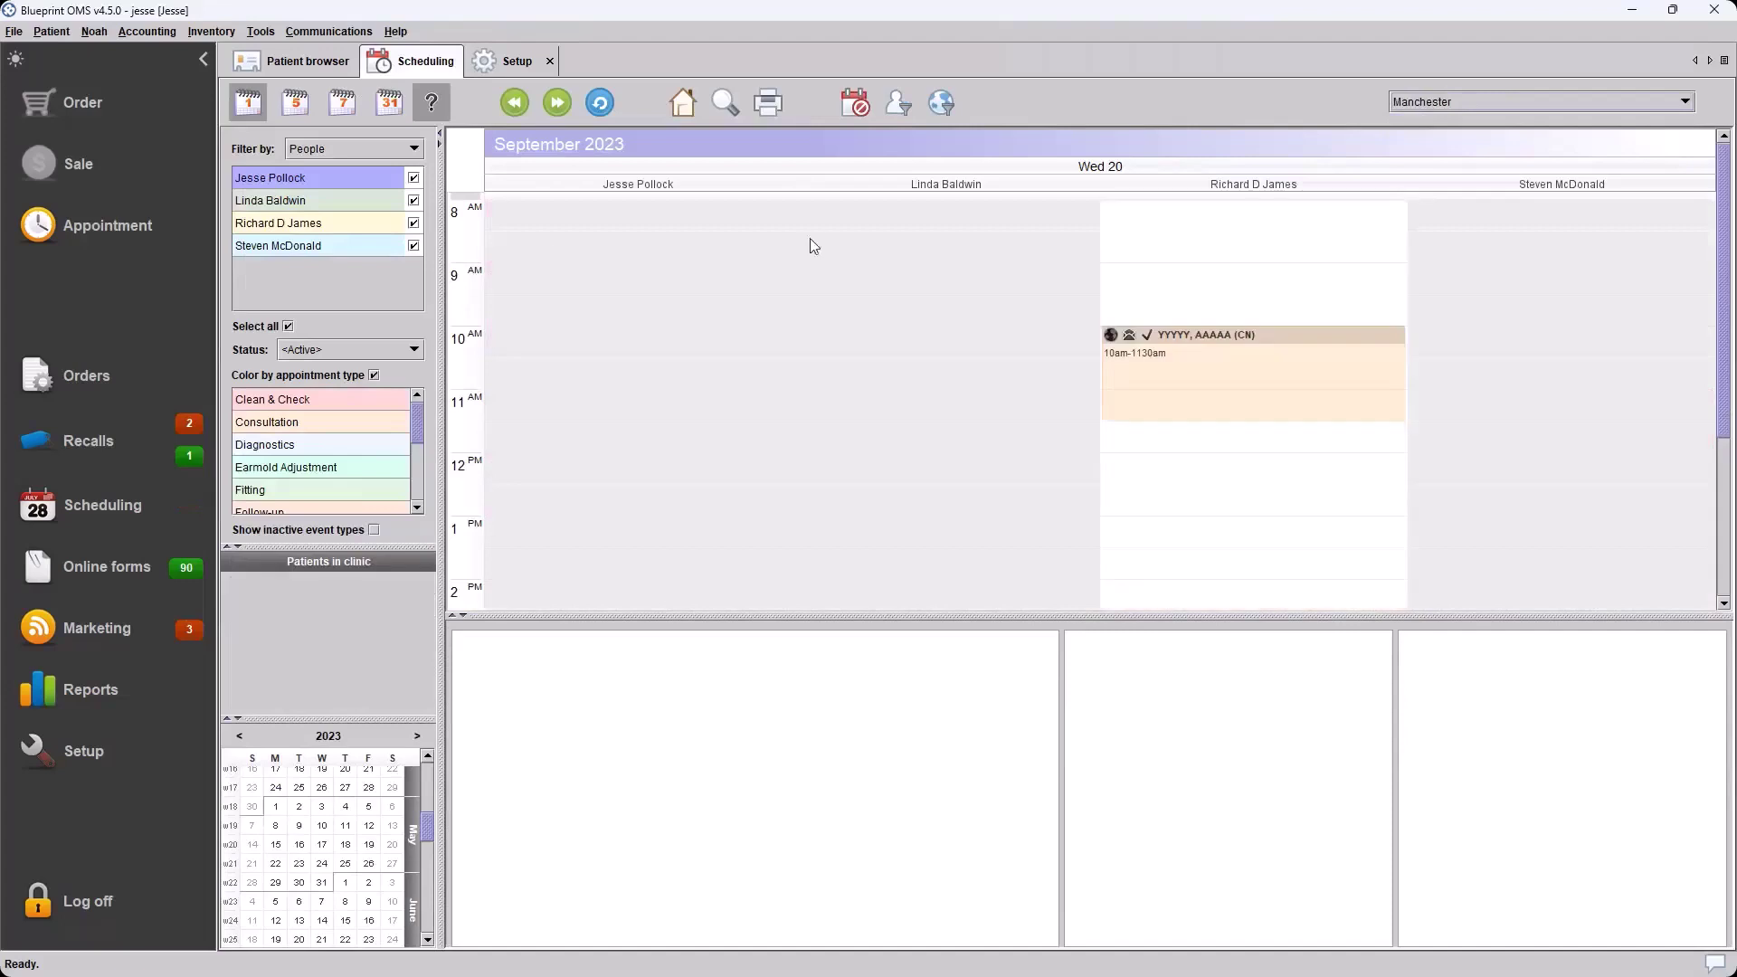
scroll(611, 247, down, 4)
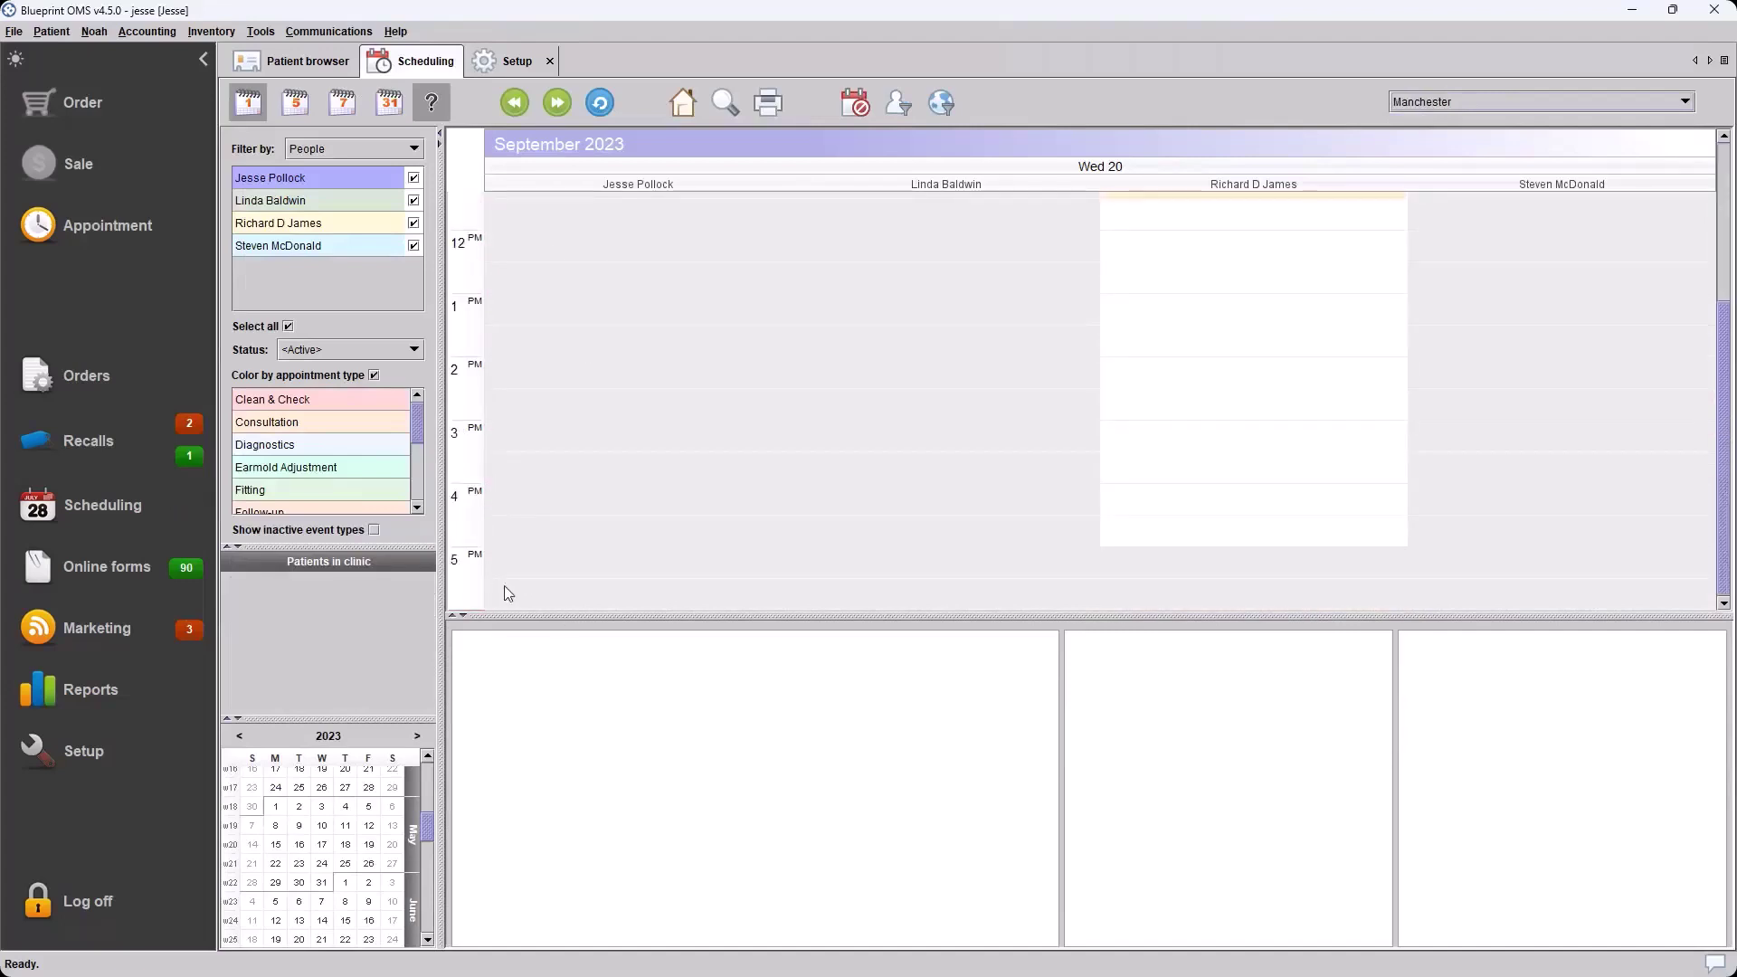
click(497, 62)
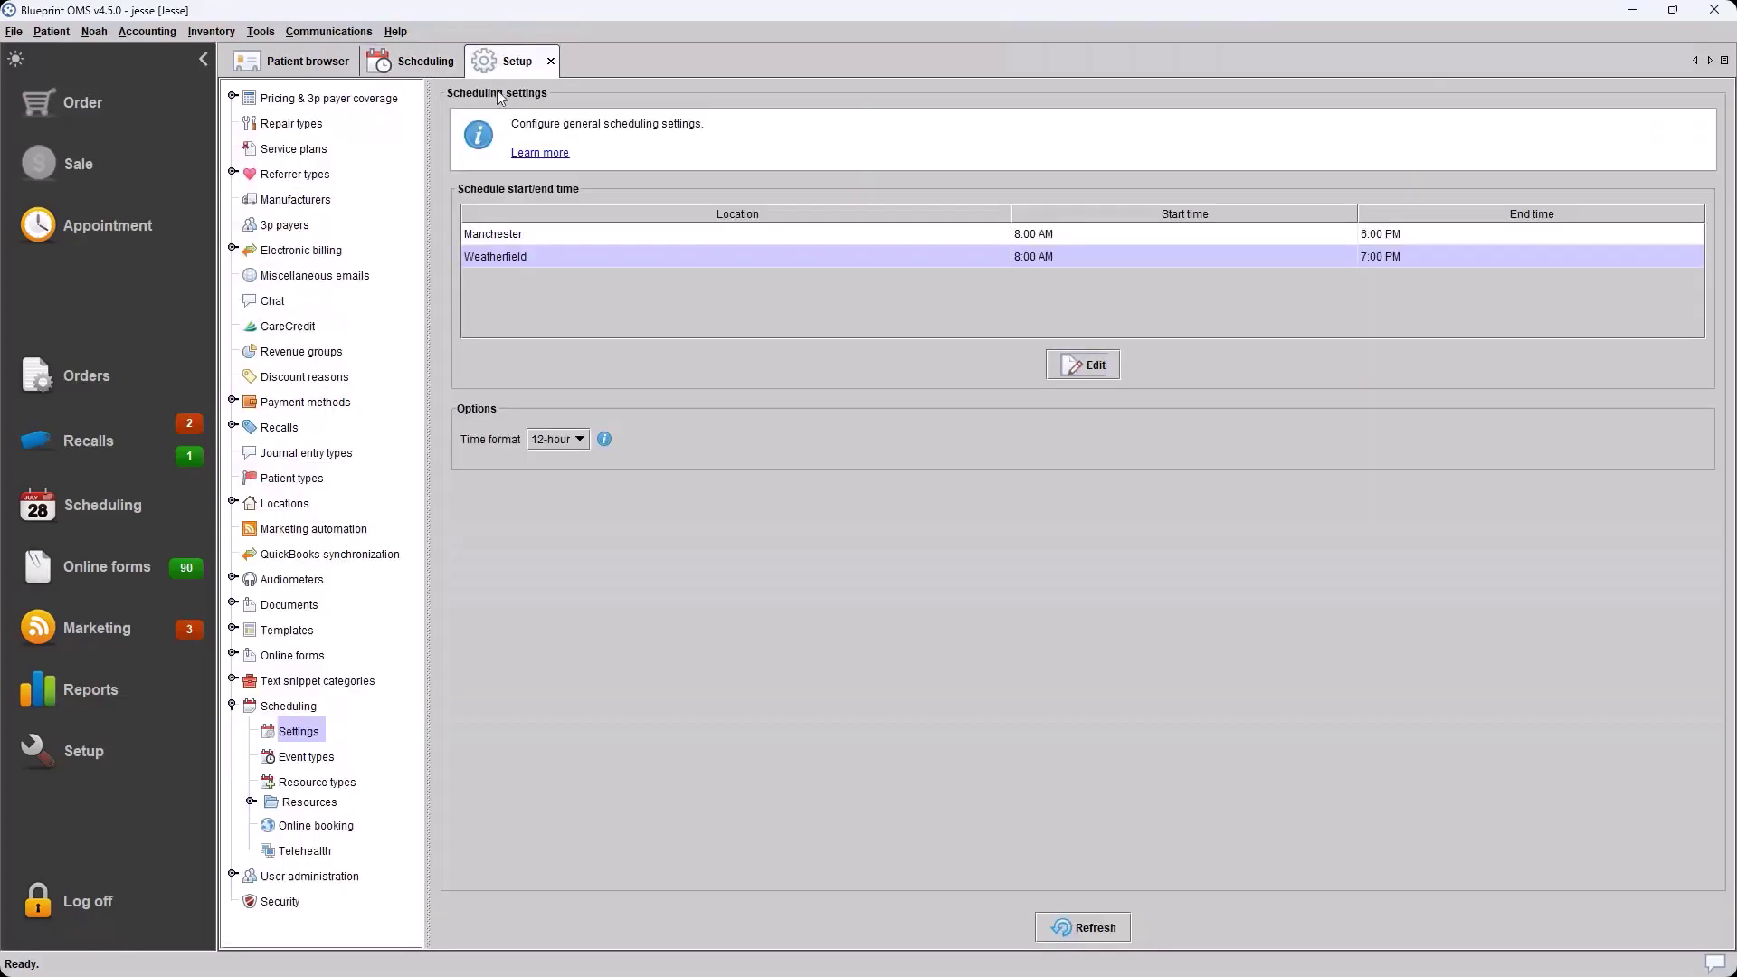
click(500, 238)
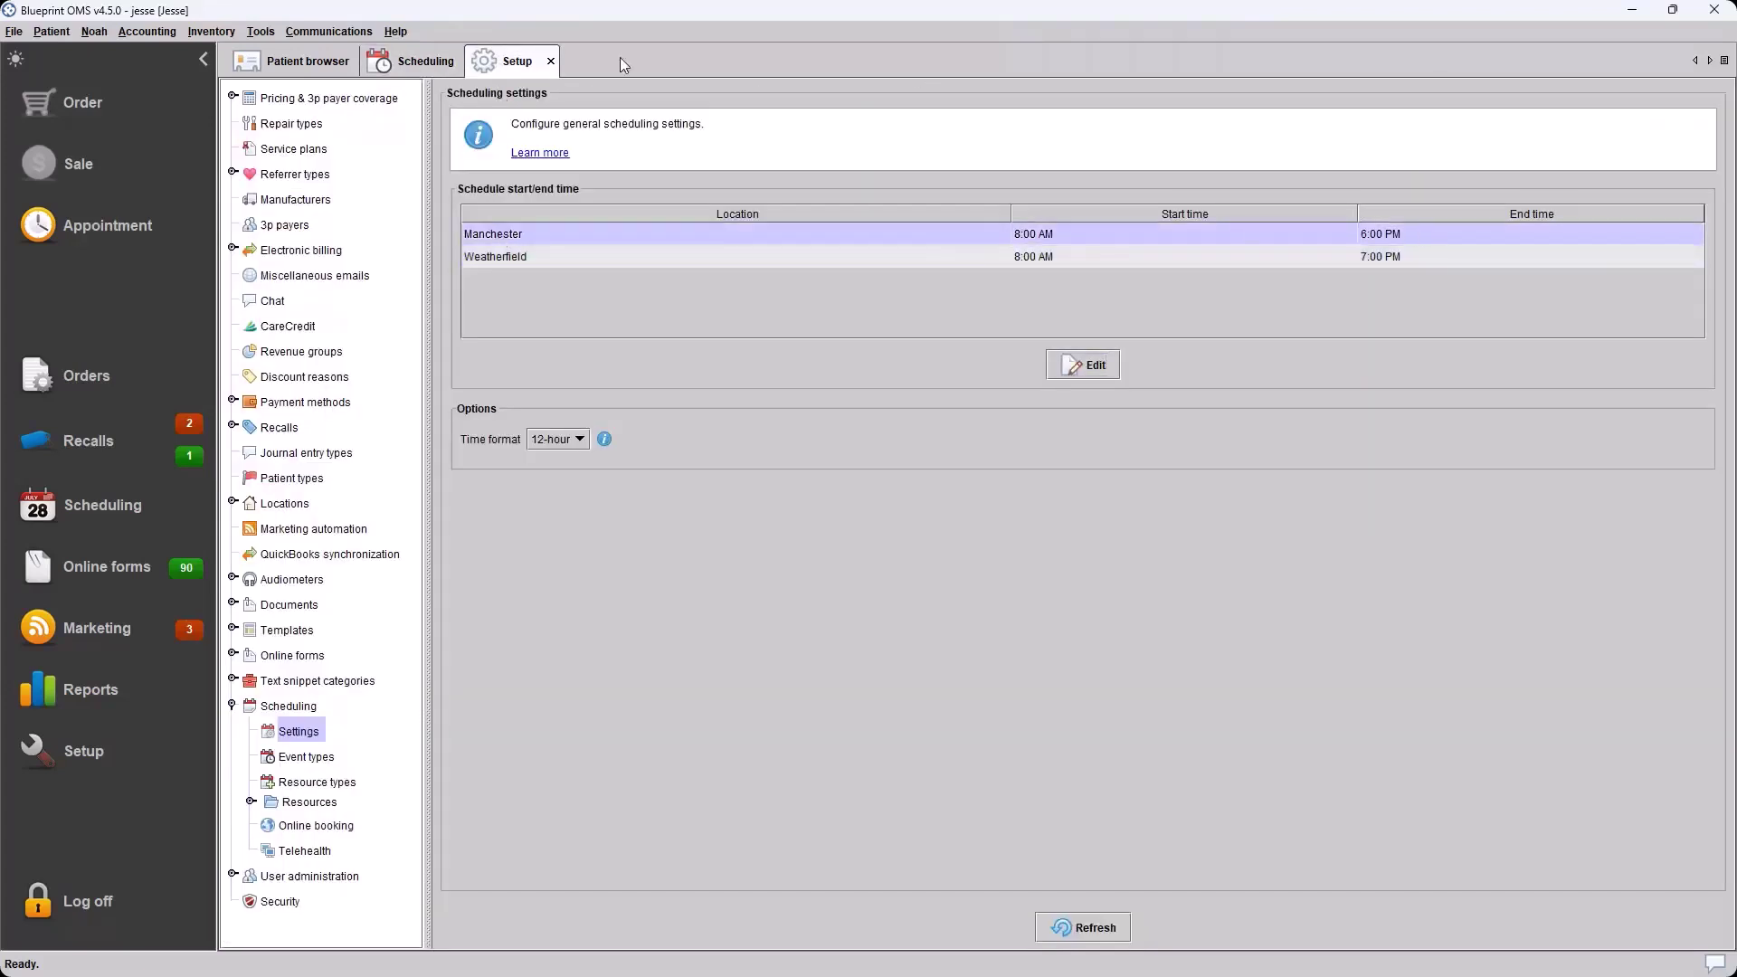
Switch the appointment calendar's location filter to <All> and review the combined schedule
click(425, 64)
click(1535, 107)
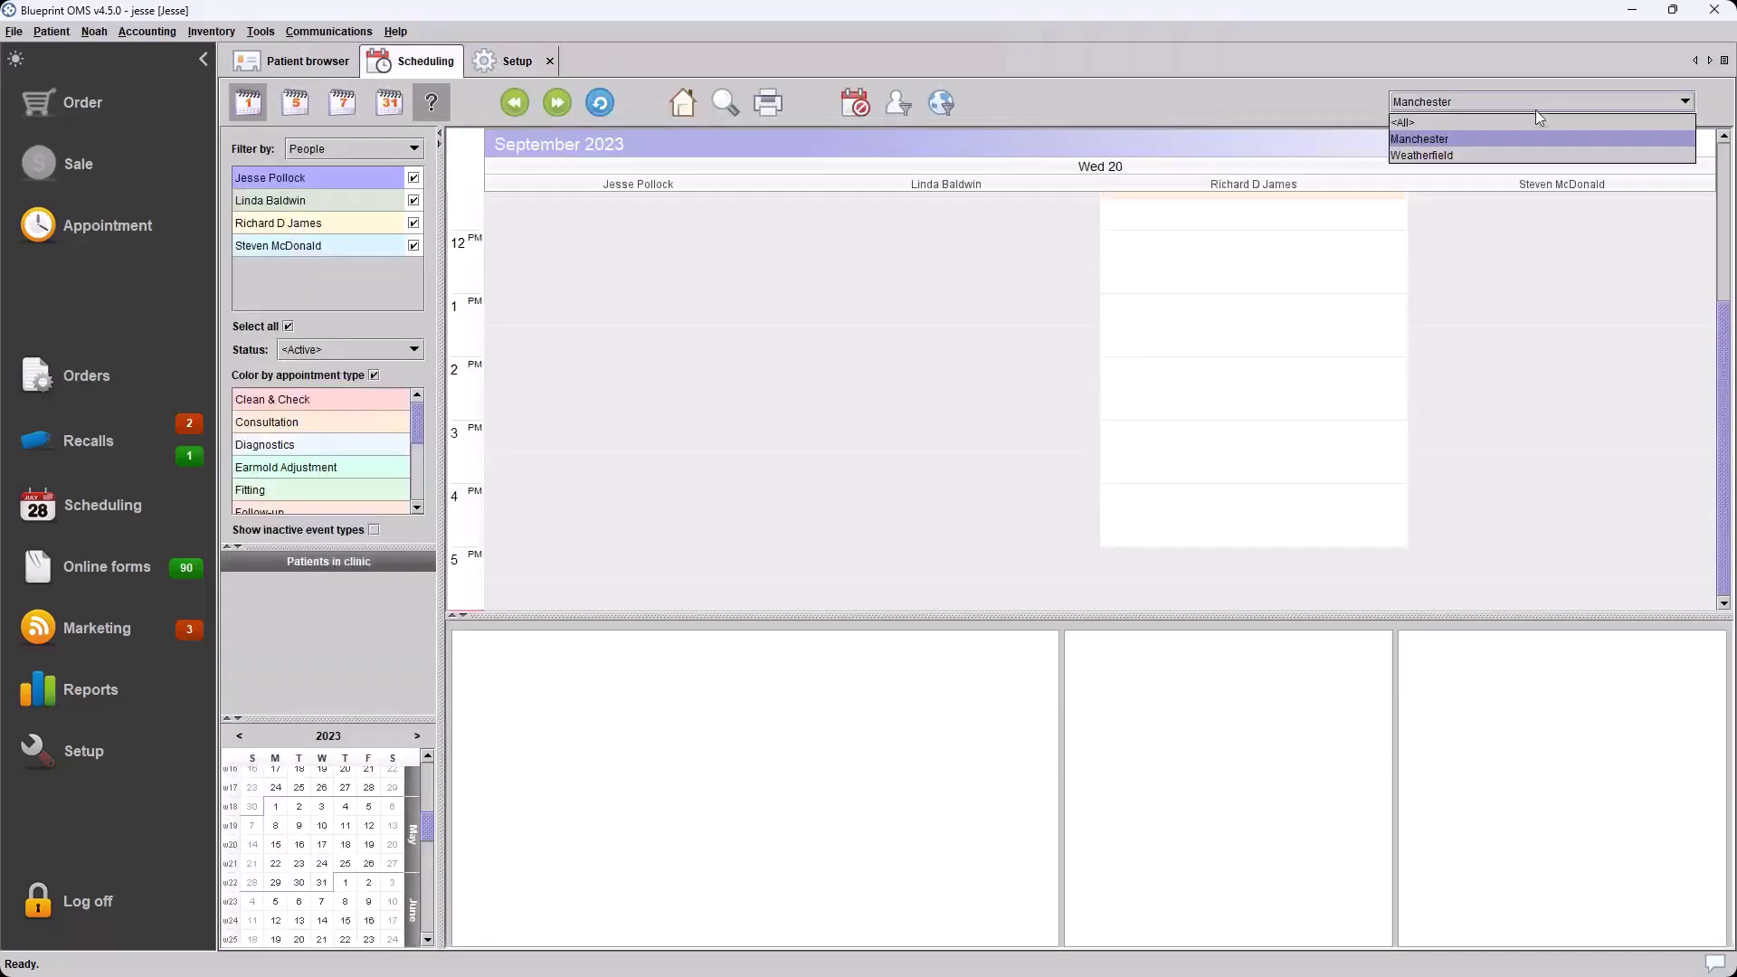
click(1446, 122)
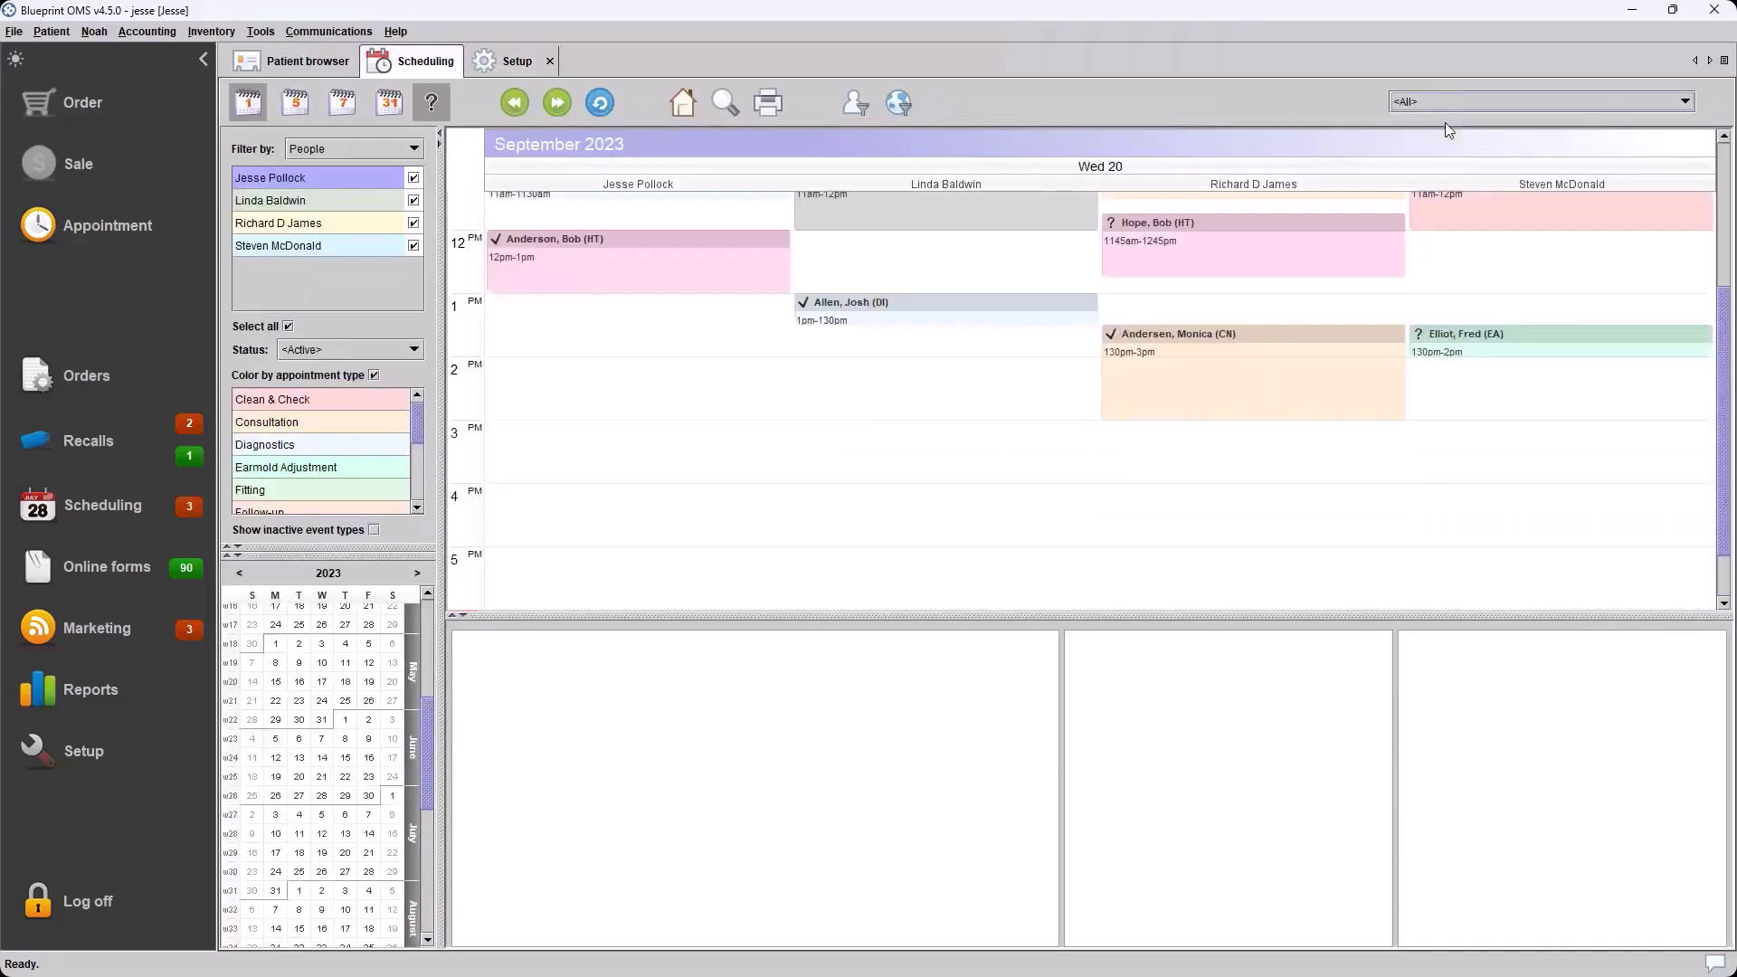
scroll(735, 268, down, 1)
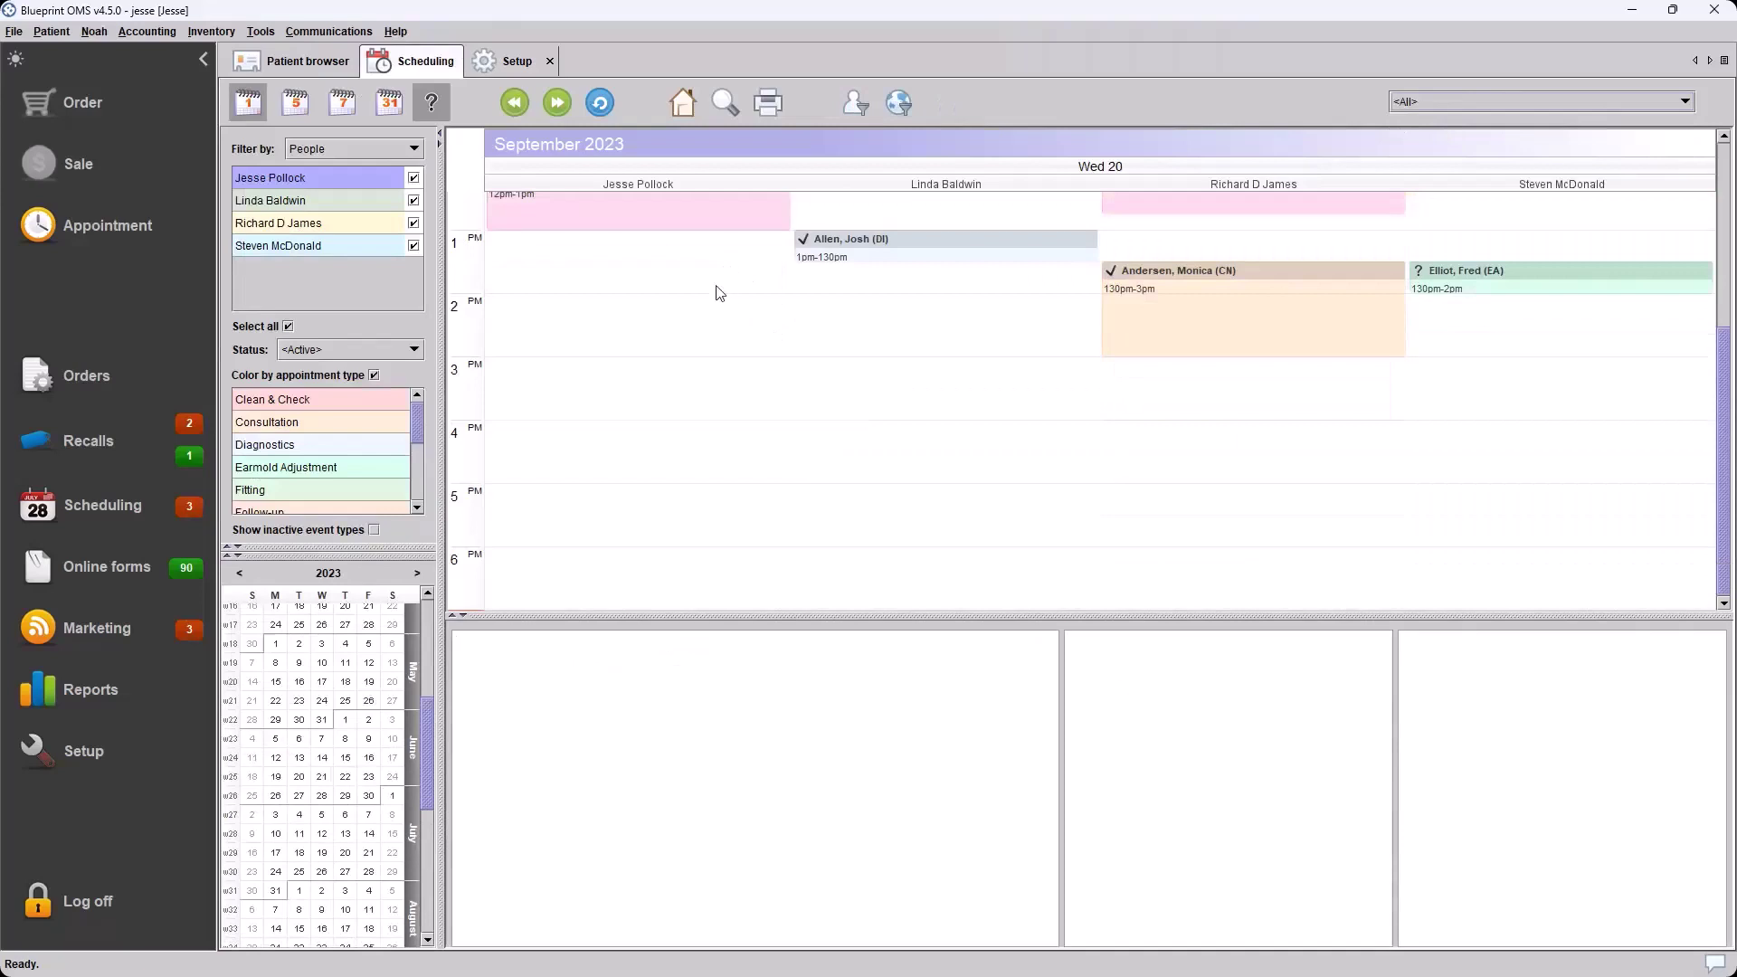
scroll(719, 292, up, 5)
scroll(726, 225, down, 5)
Compare Weatherfield's 8:00 AM–7:00 PM hours in scheduling settings with the all-locations calendar
click(503, 67)
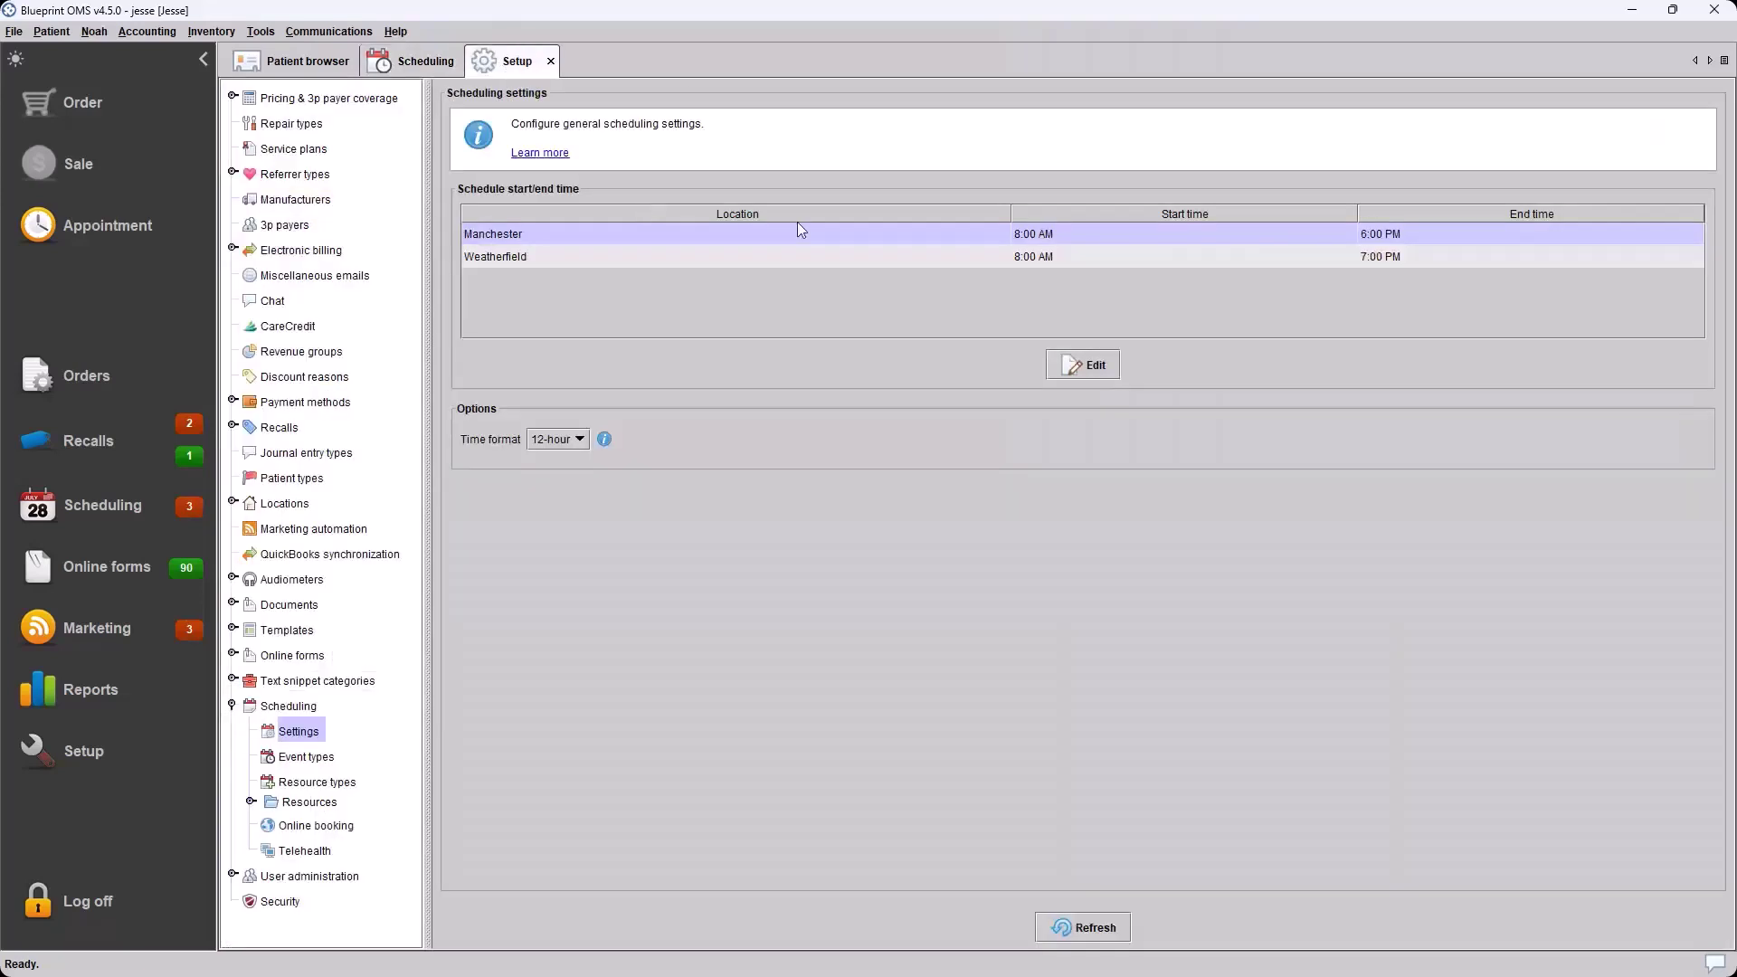
click(418, 61)
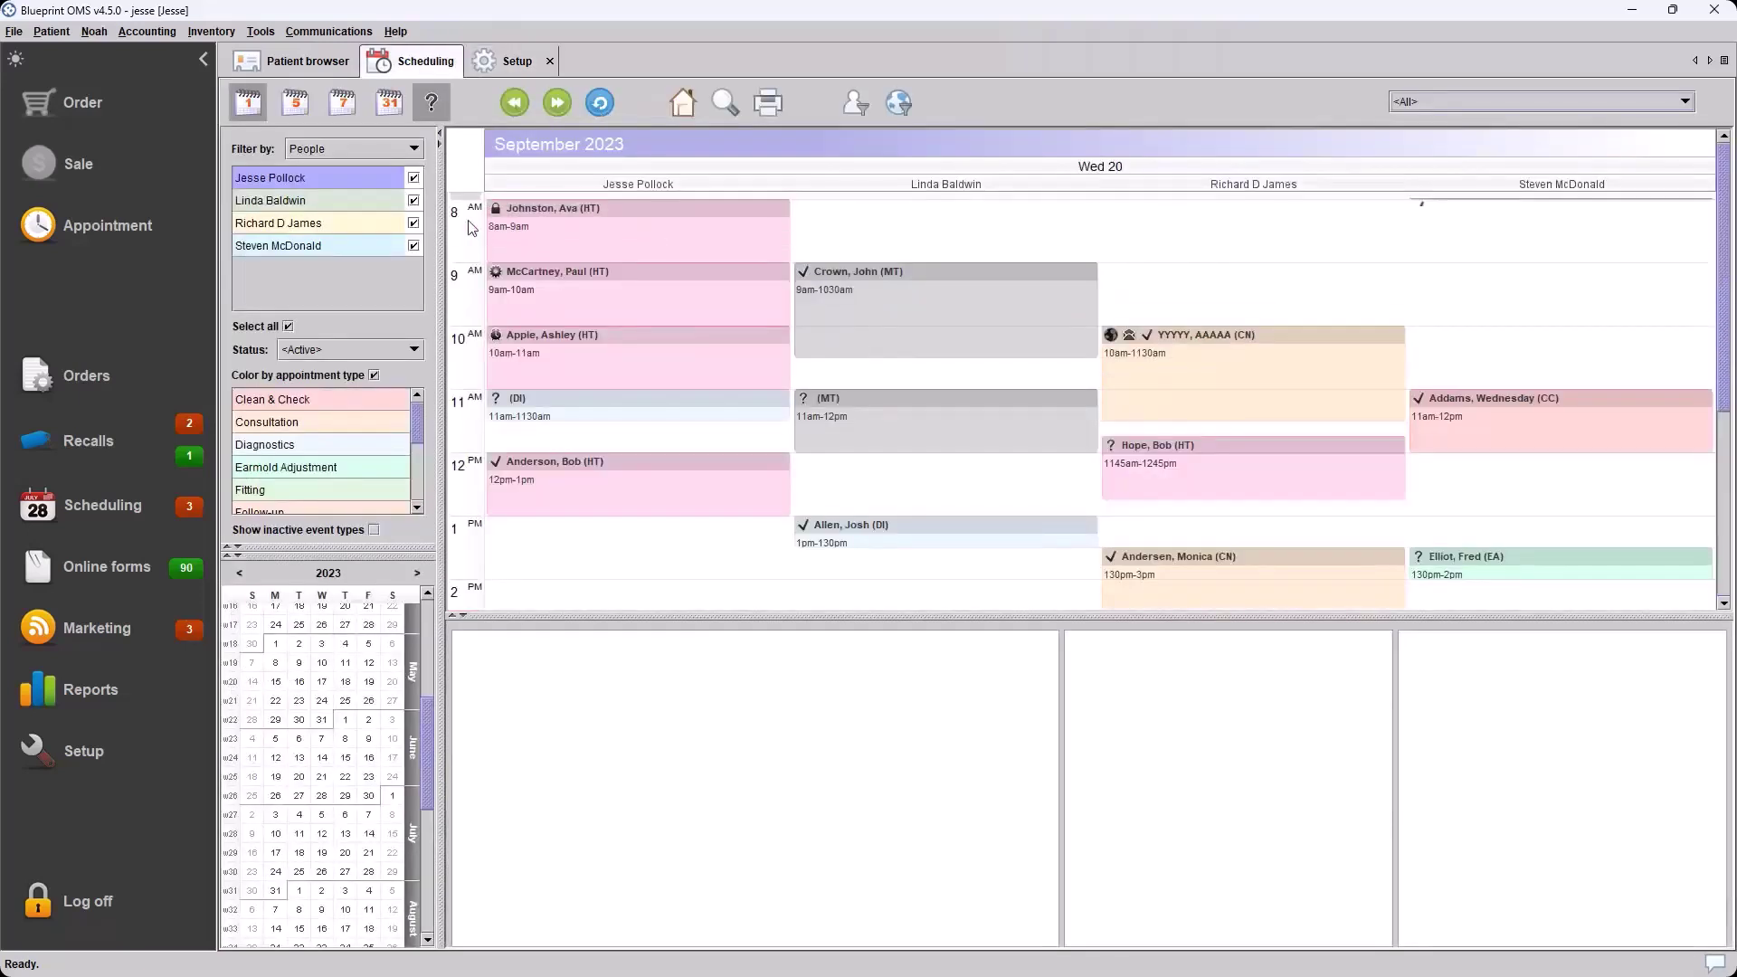
scroll(914, 226, down, 5)
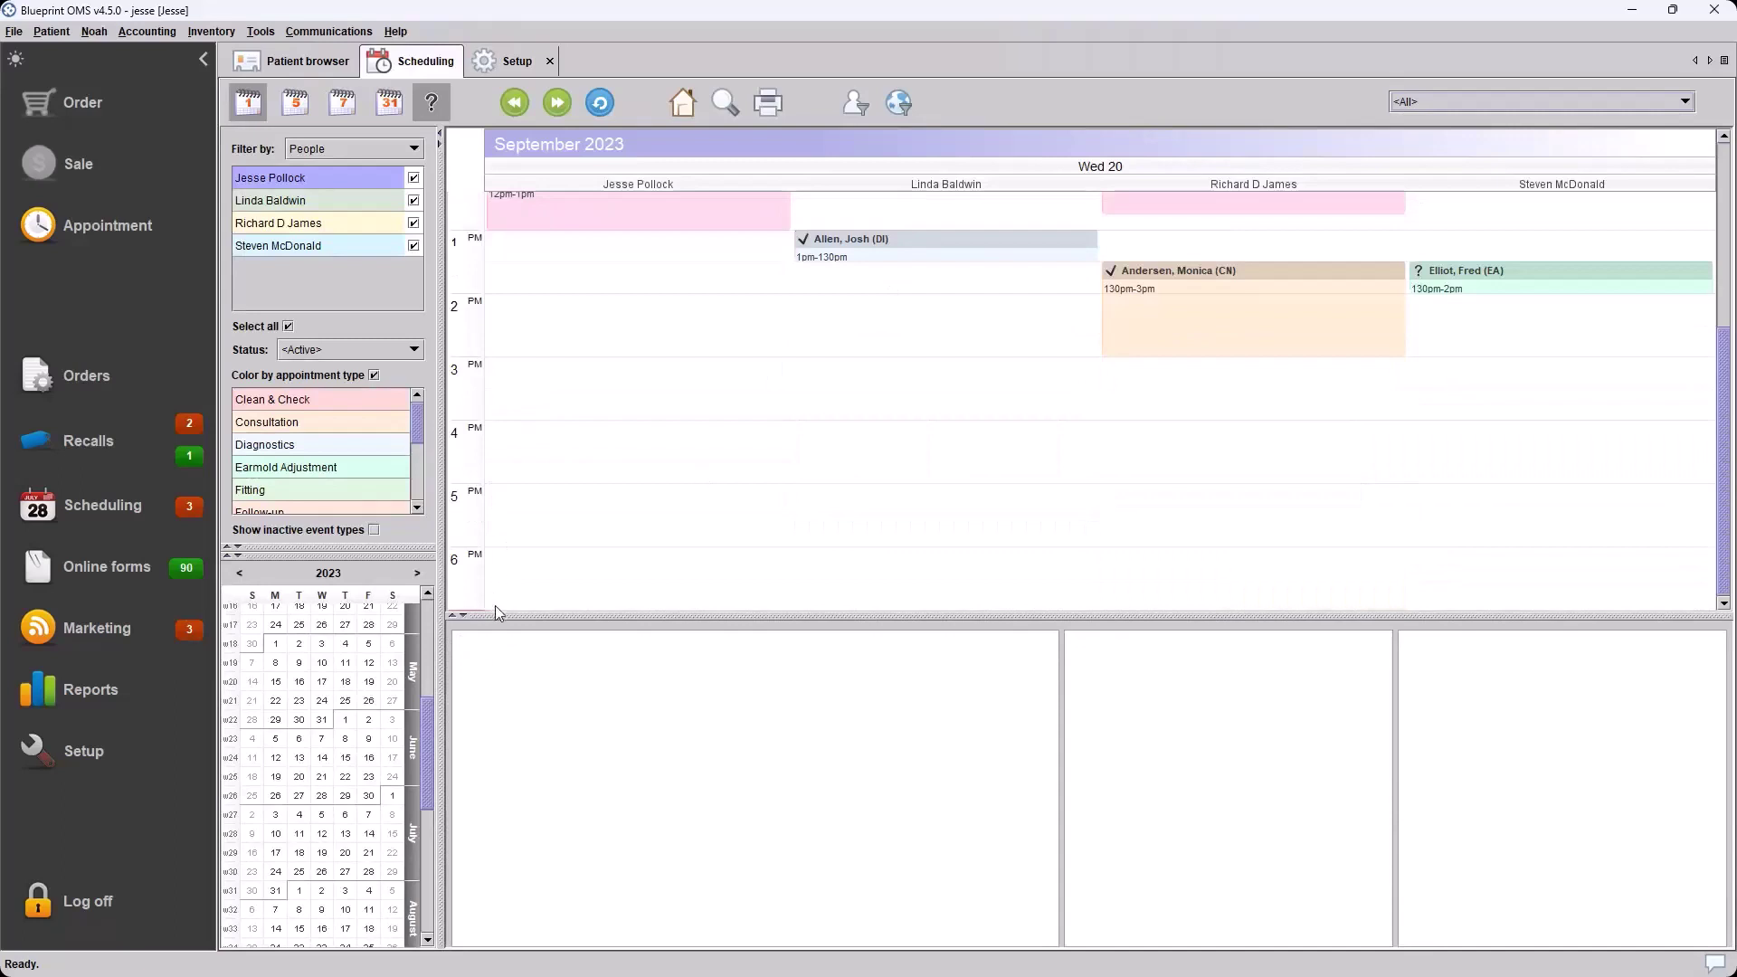
click(513, 61)
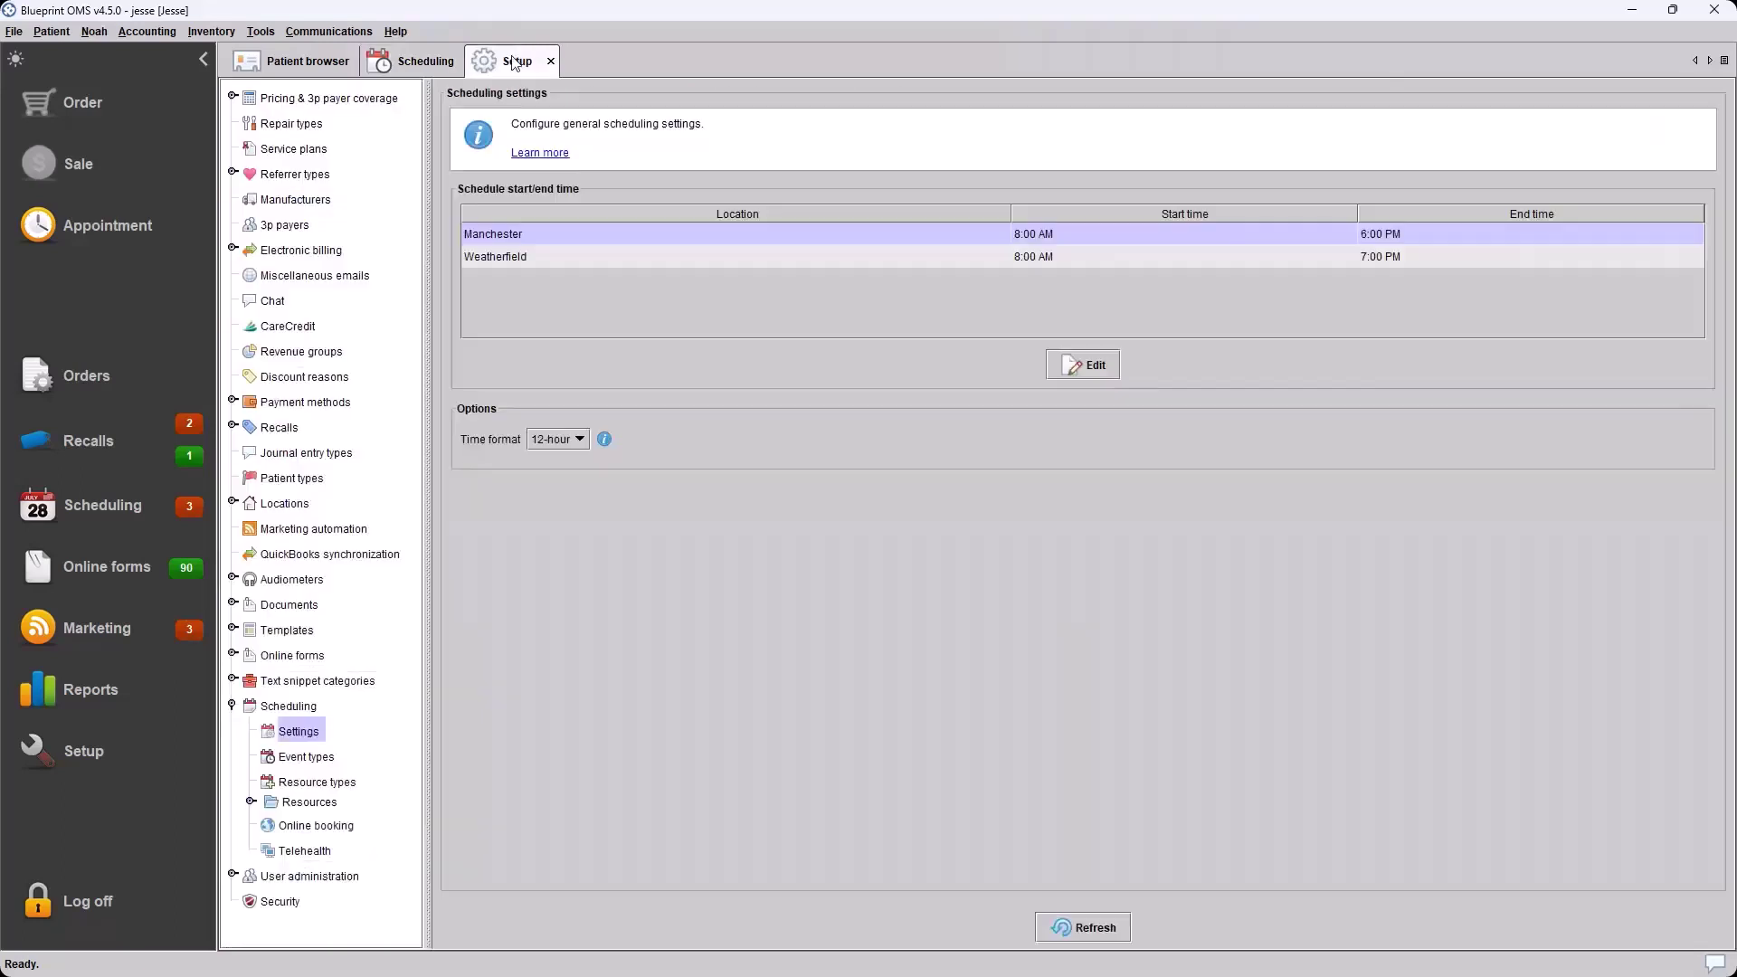
click(1044, 258)
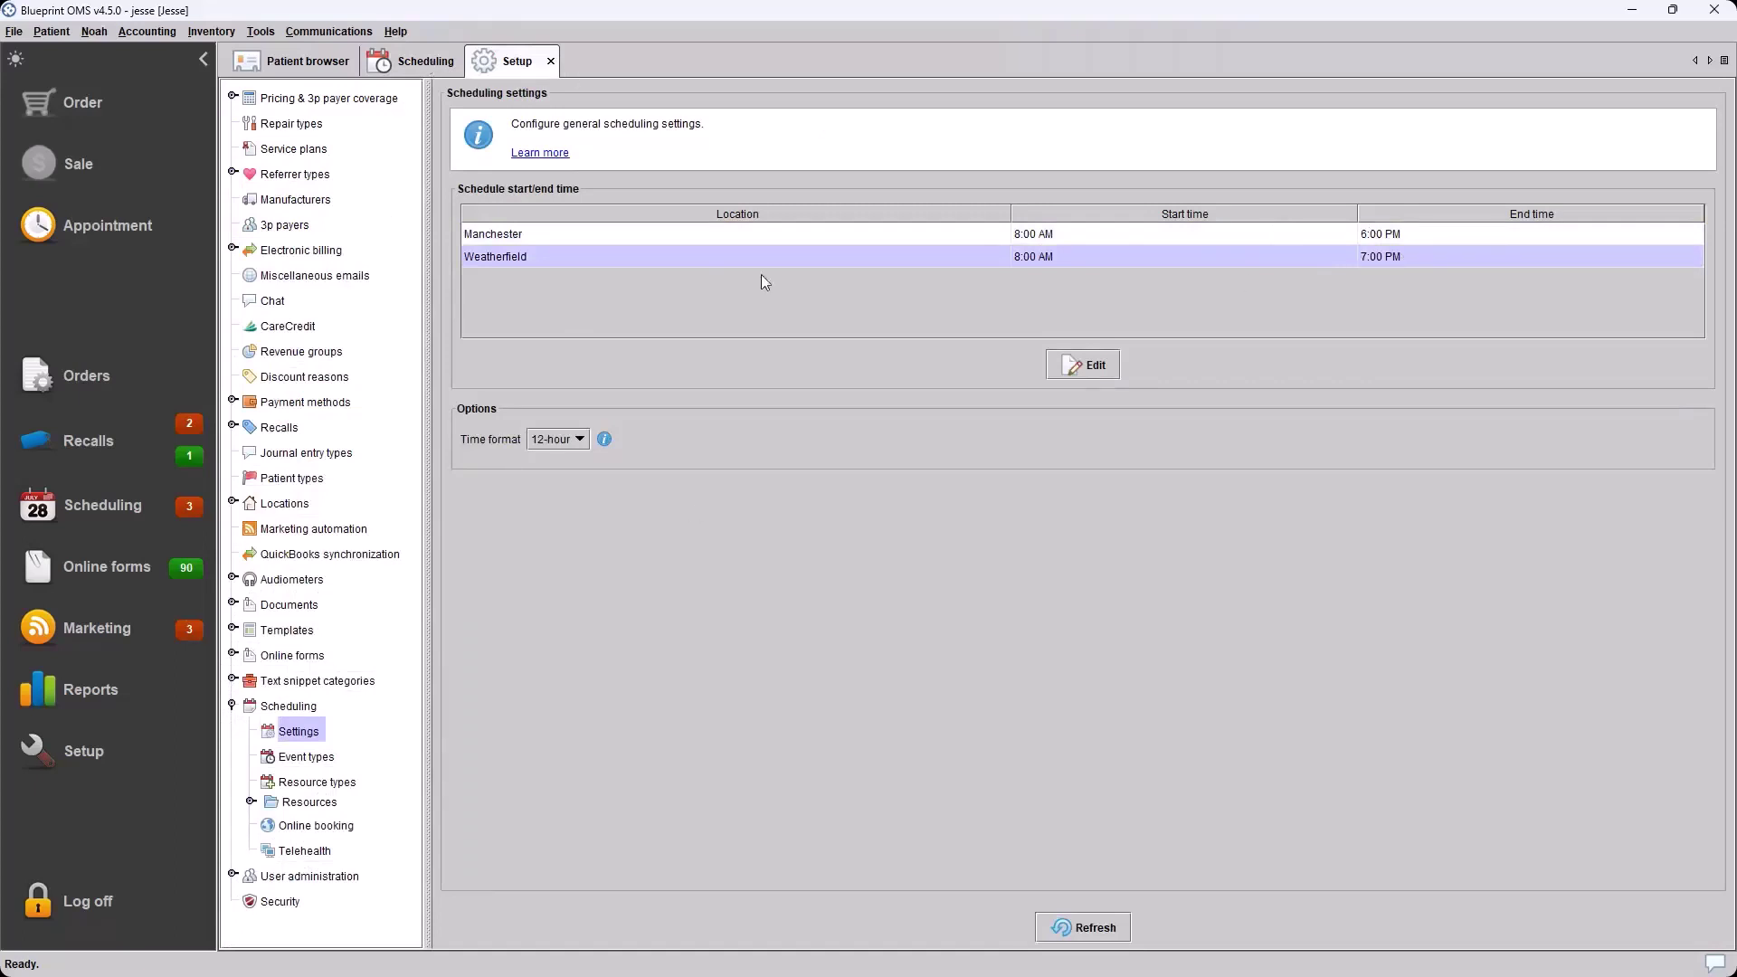
click(418, 58)
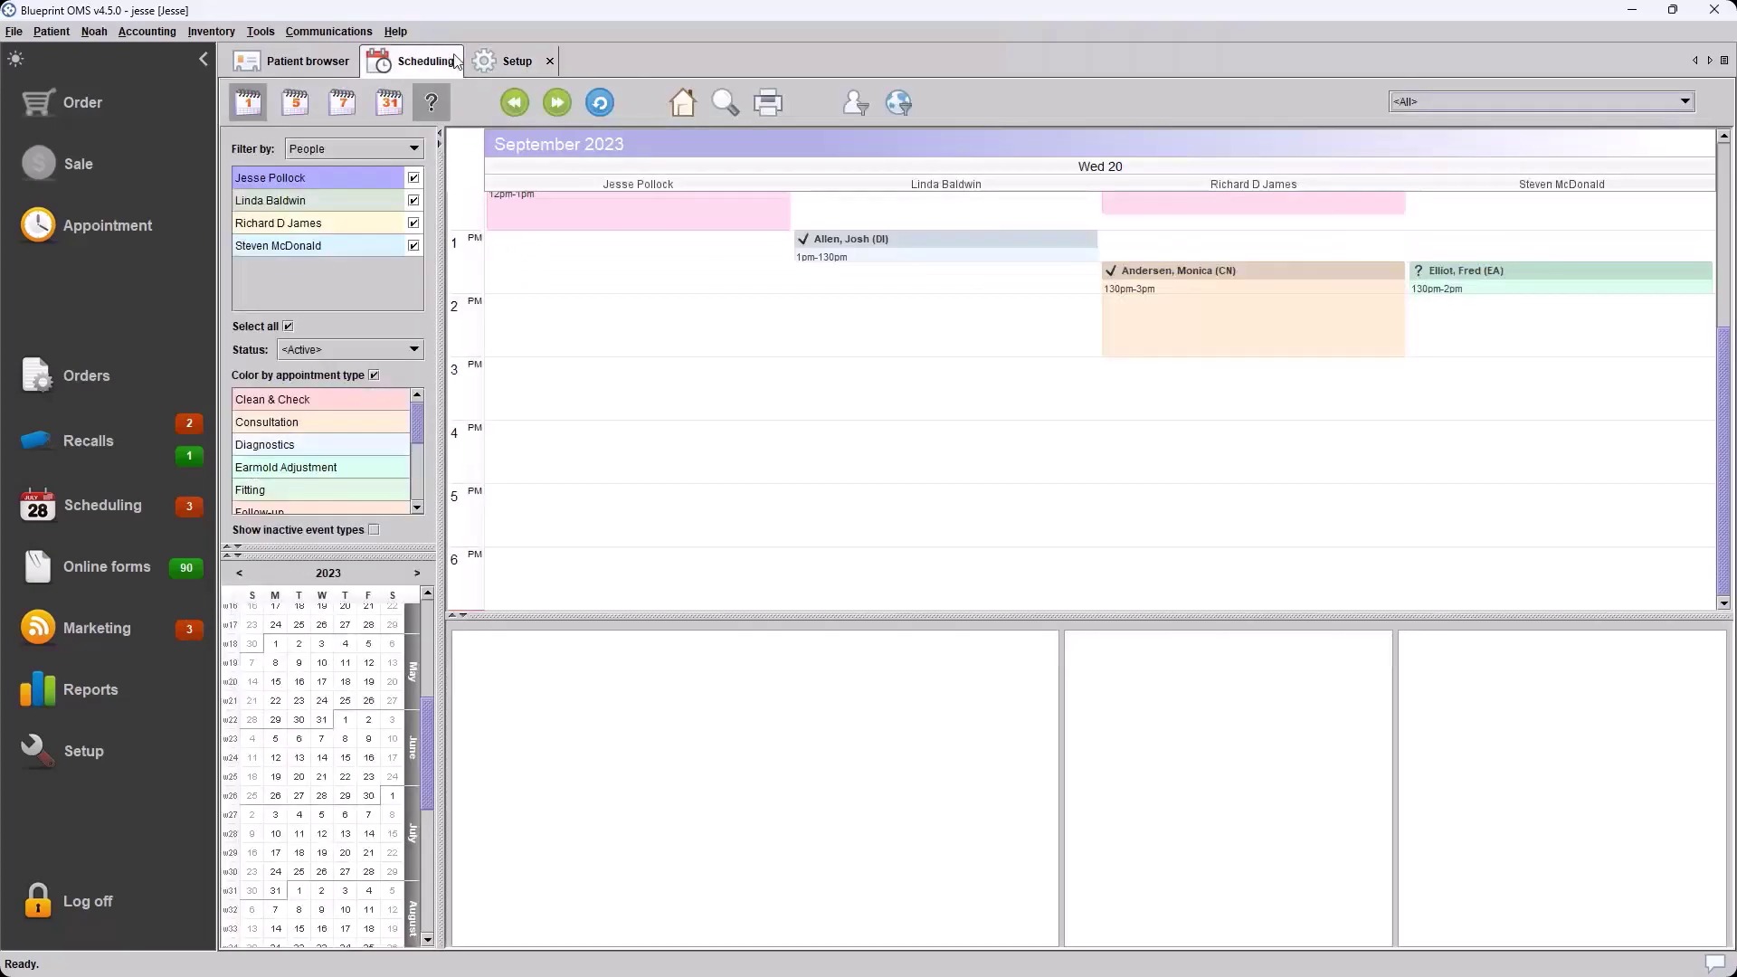
click(497, 62)
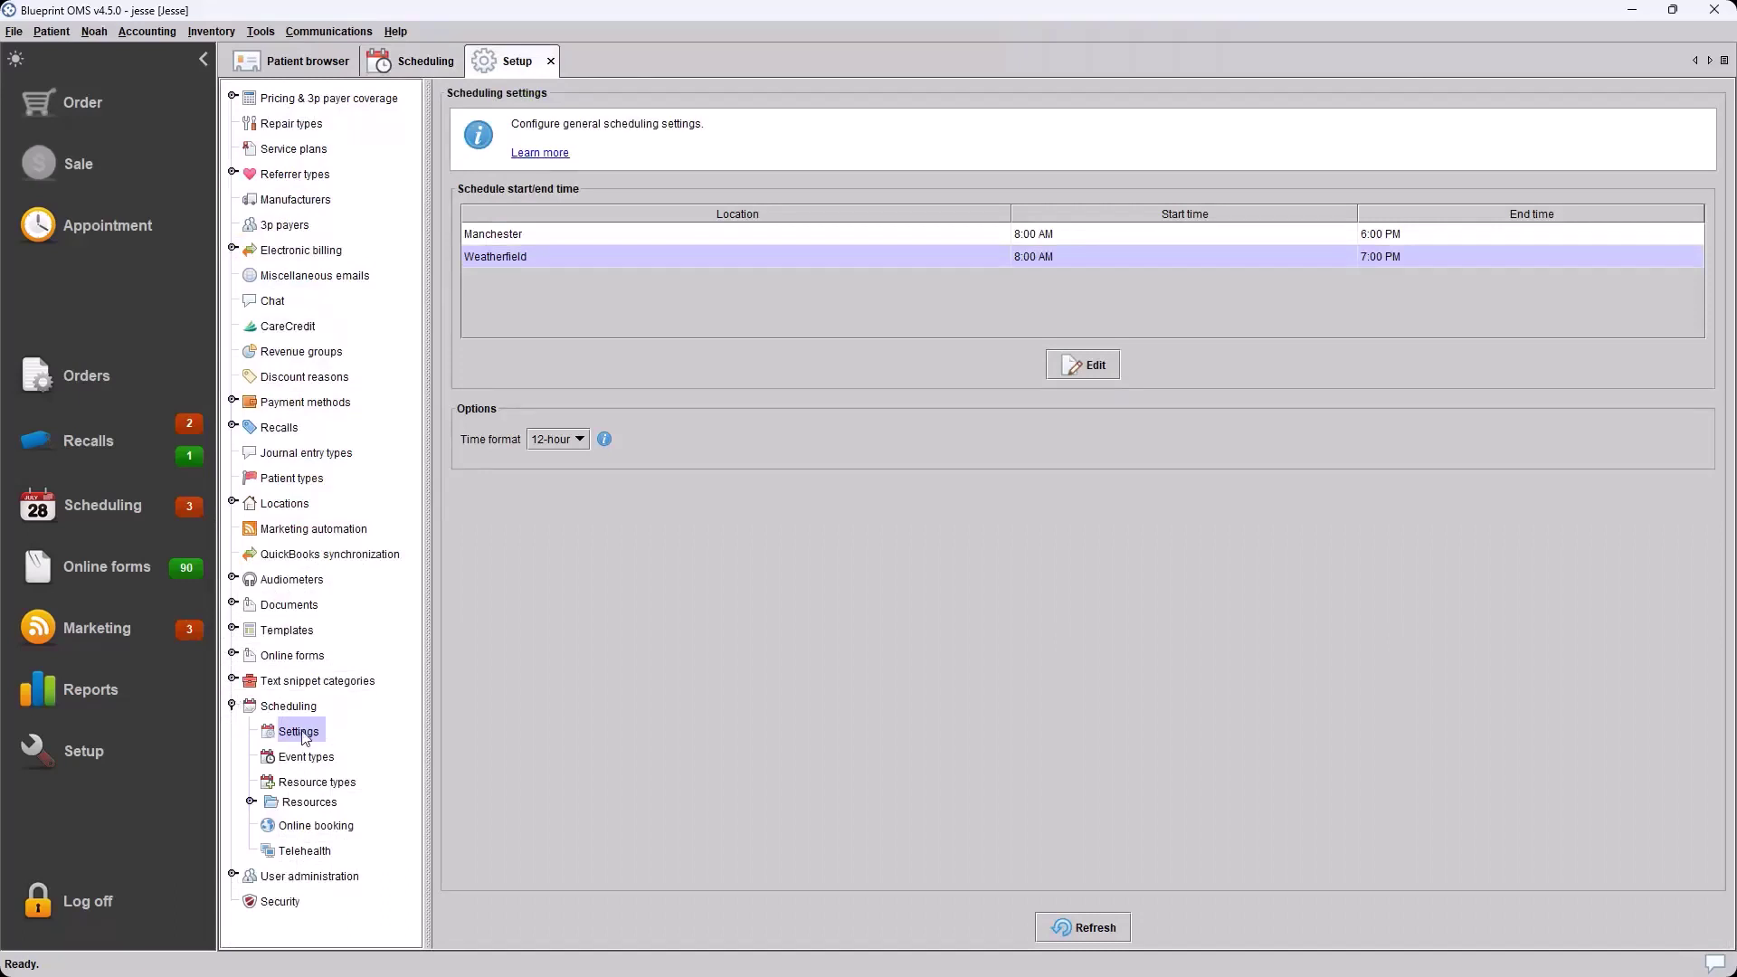
Go to Scheduling > Online booking and focus the notification e-mail addresses field
click(292, 827)
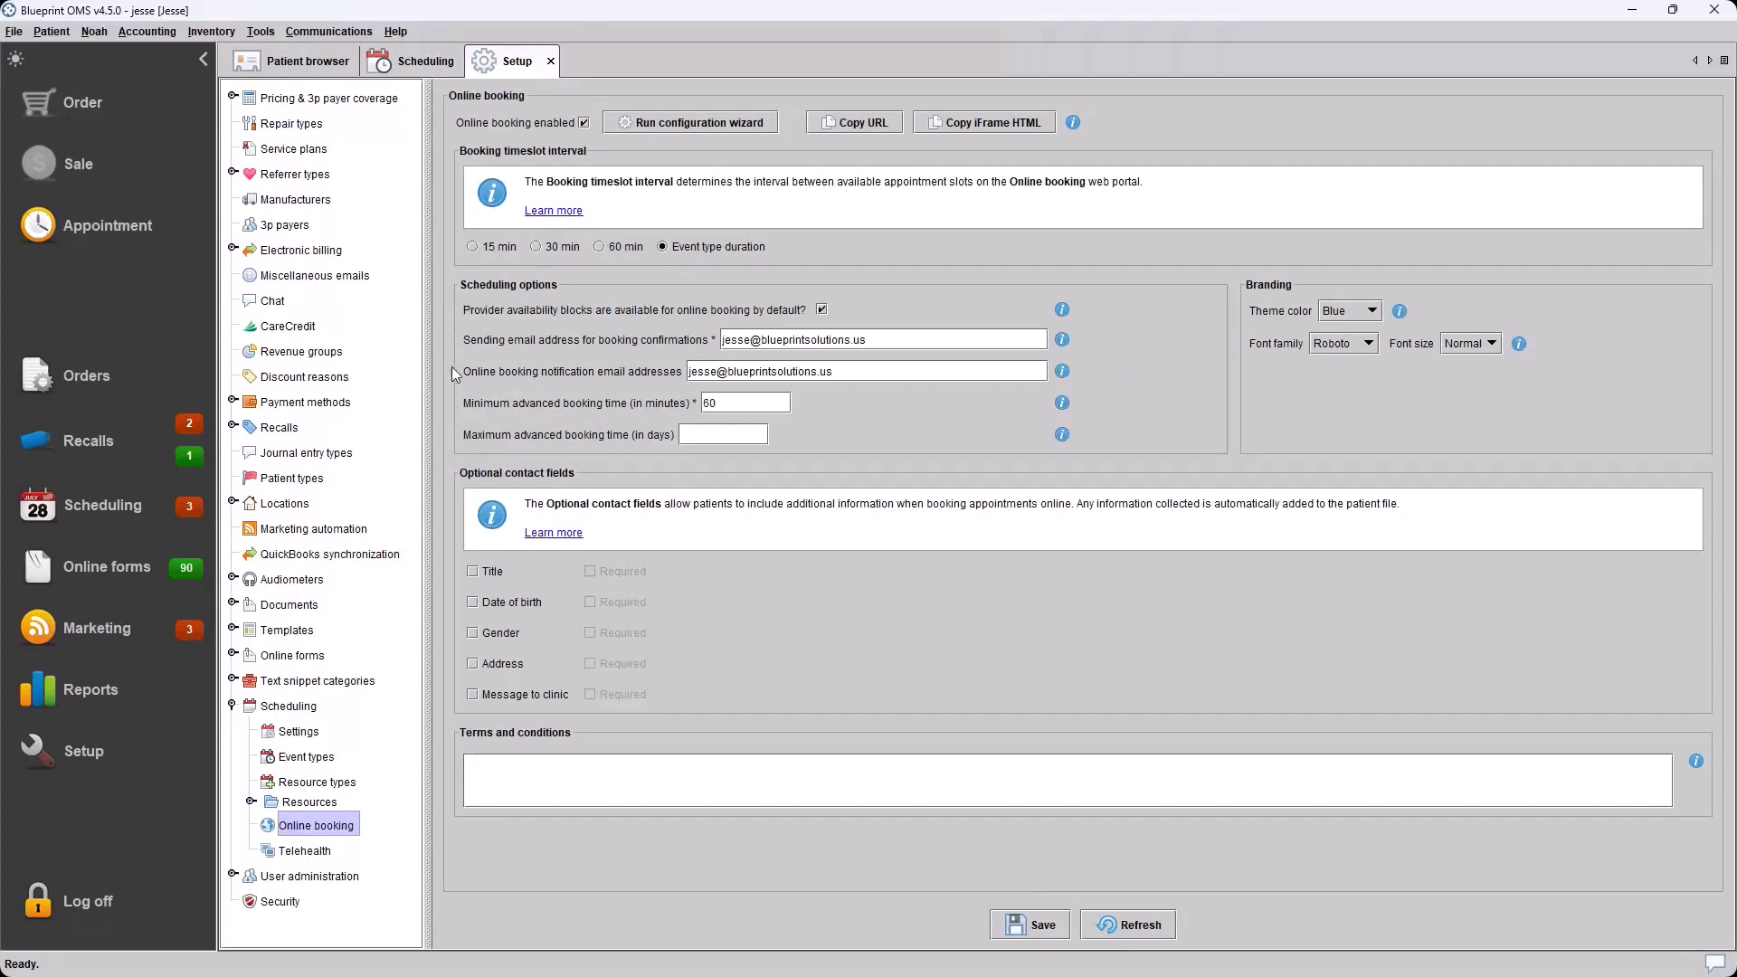
click(711, 367)
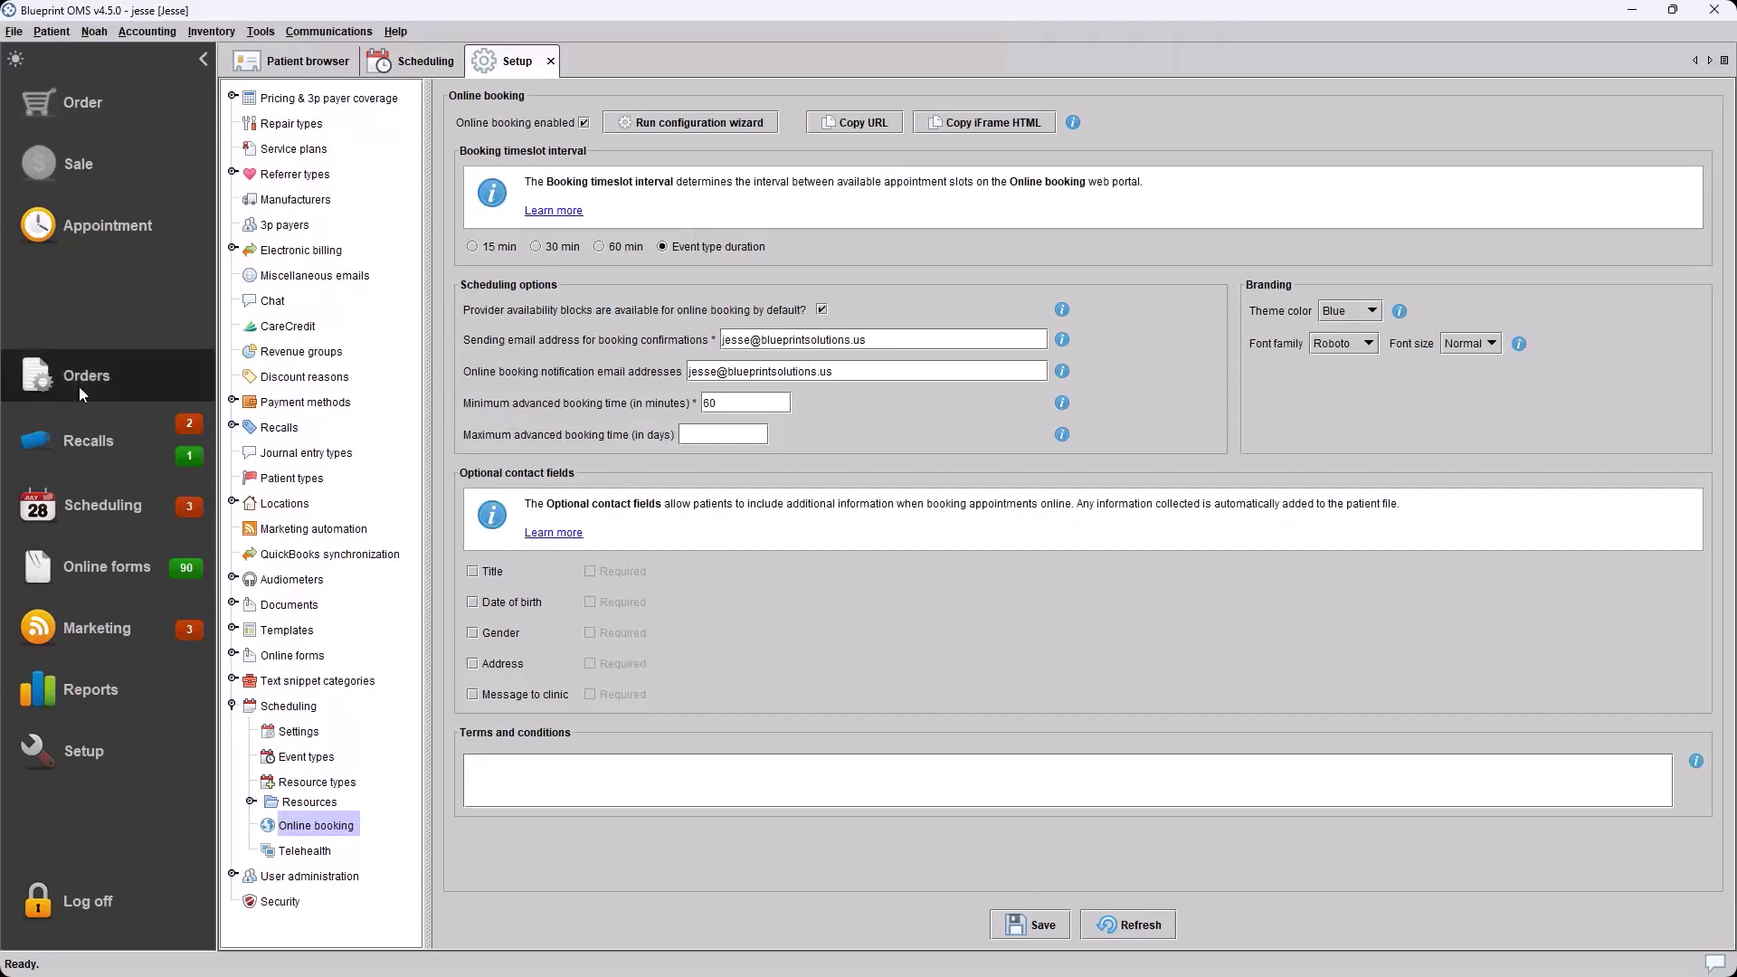
mouse_move(186, 504)
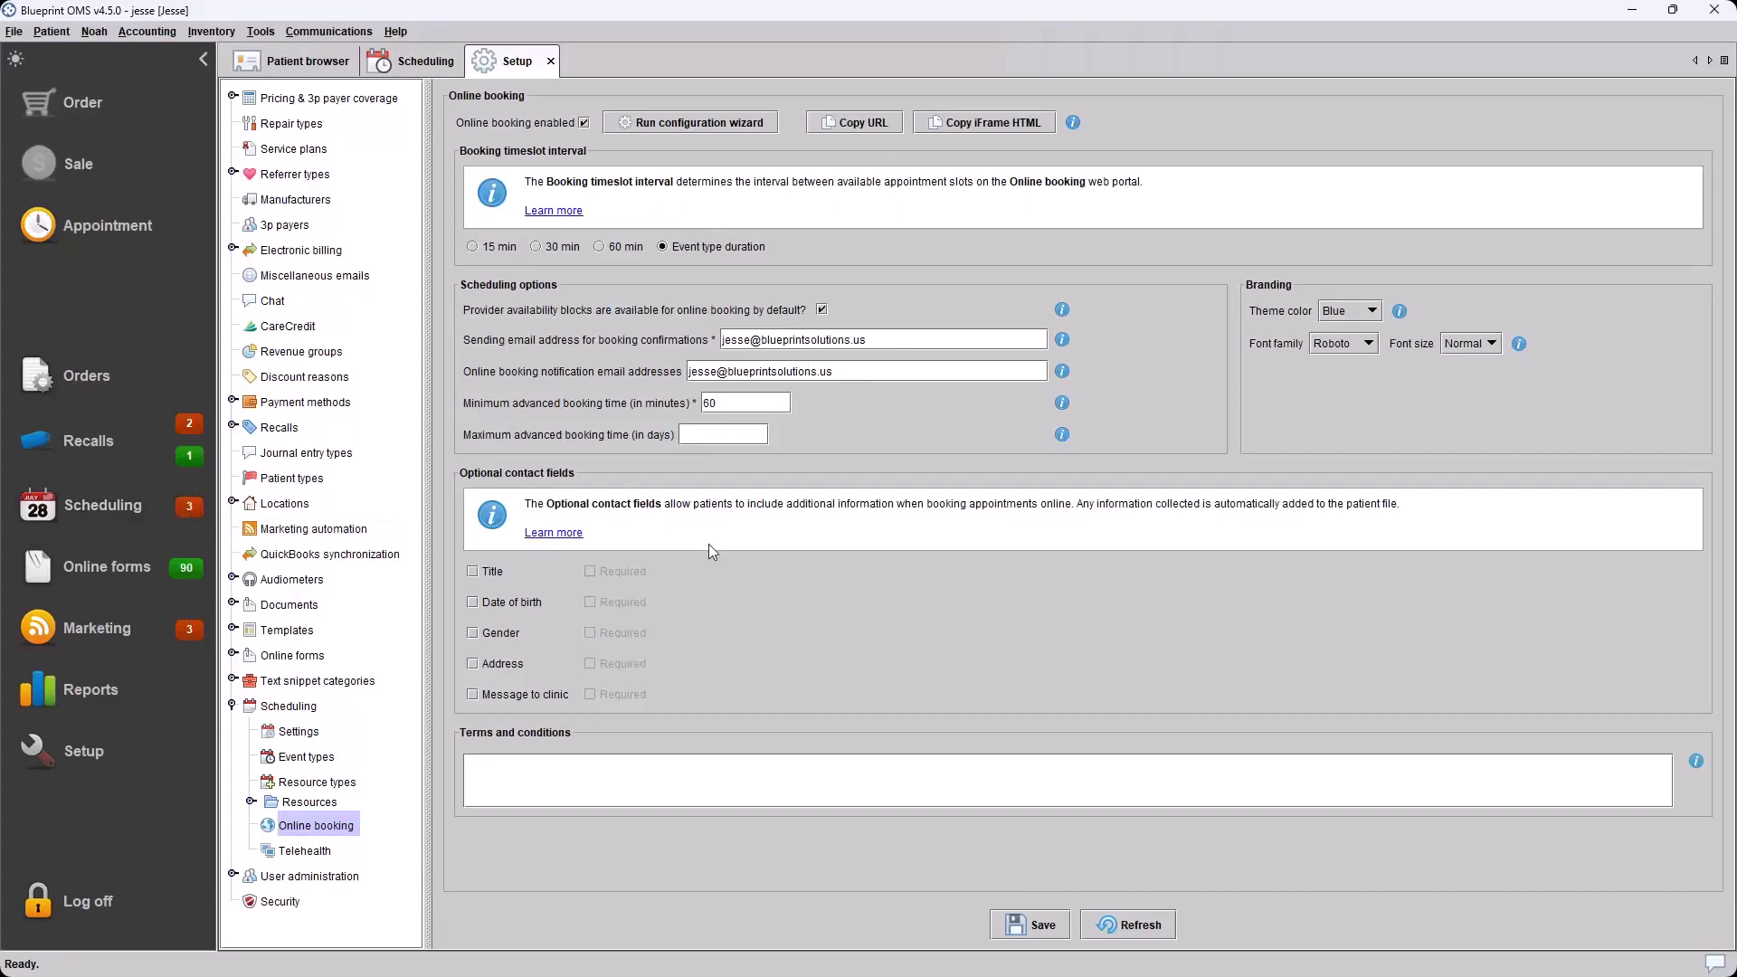
Append a comma-separated support e-mail address after the first notification address
triple_click(851, 374)
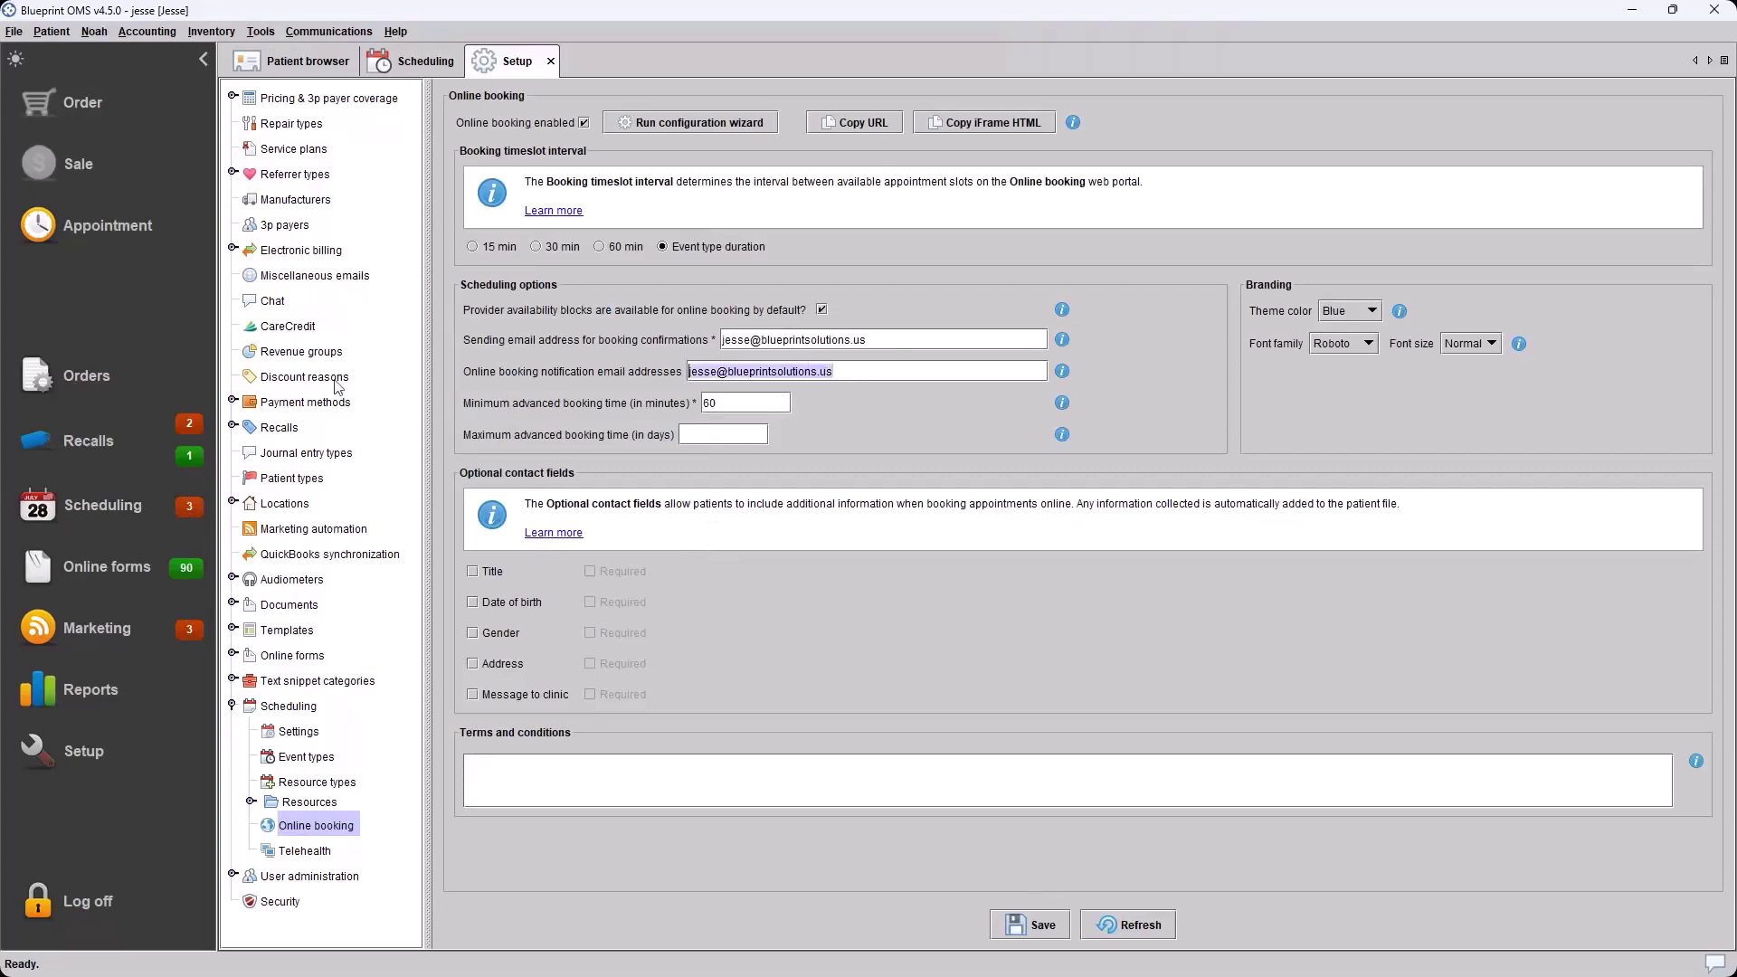
click(888, 378)
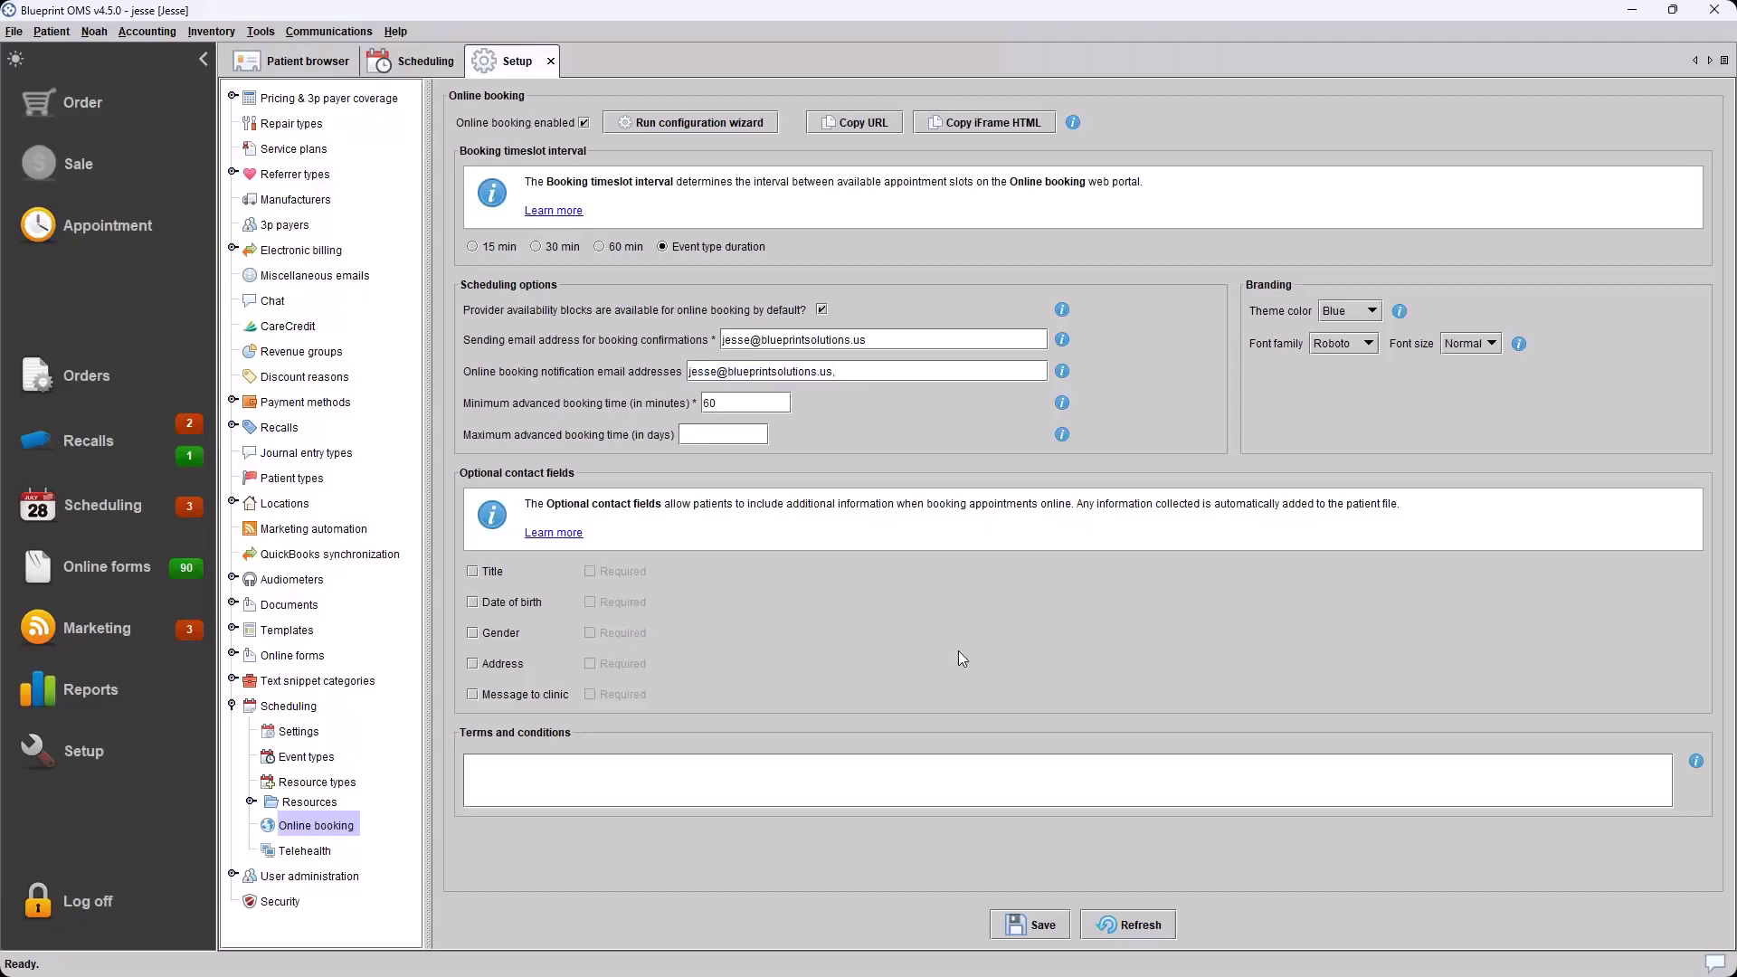
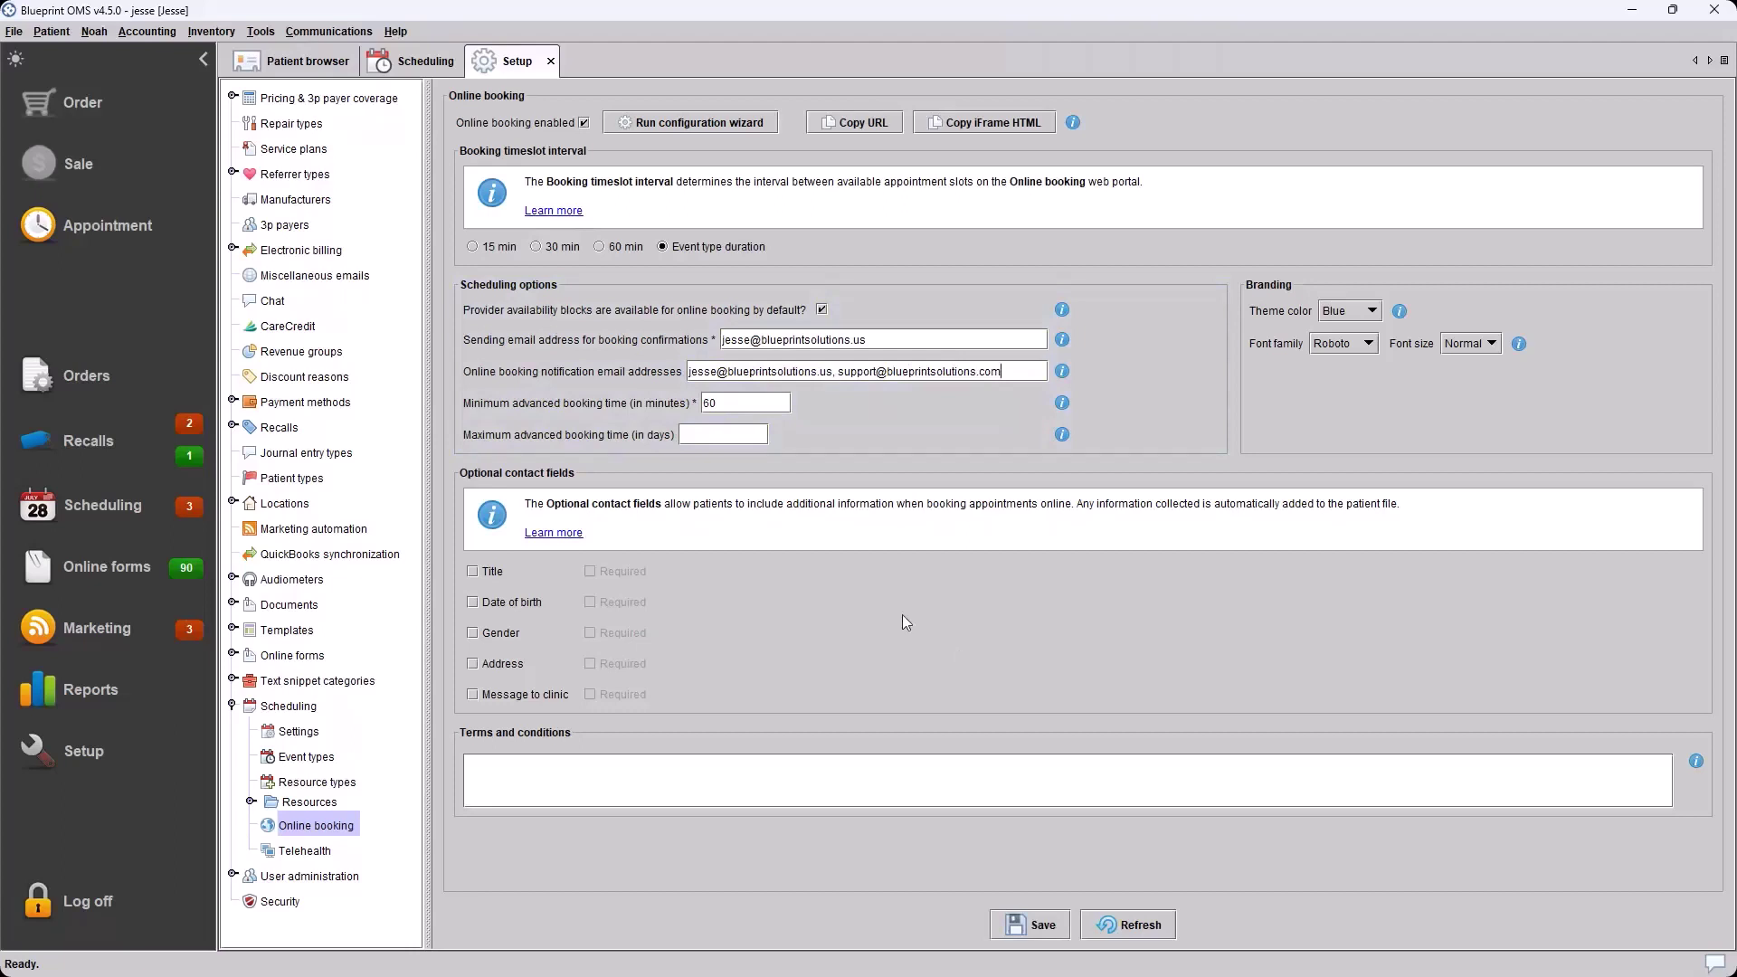
click(838, 374)
key(BackSpace)
Delete the support address so only the first notification address remains
click(848, 376)
drag(999, 371, 834, 381)
key(End)
shift+click(833, 381)
key(BackSpace)
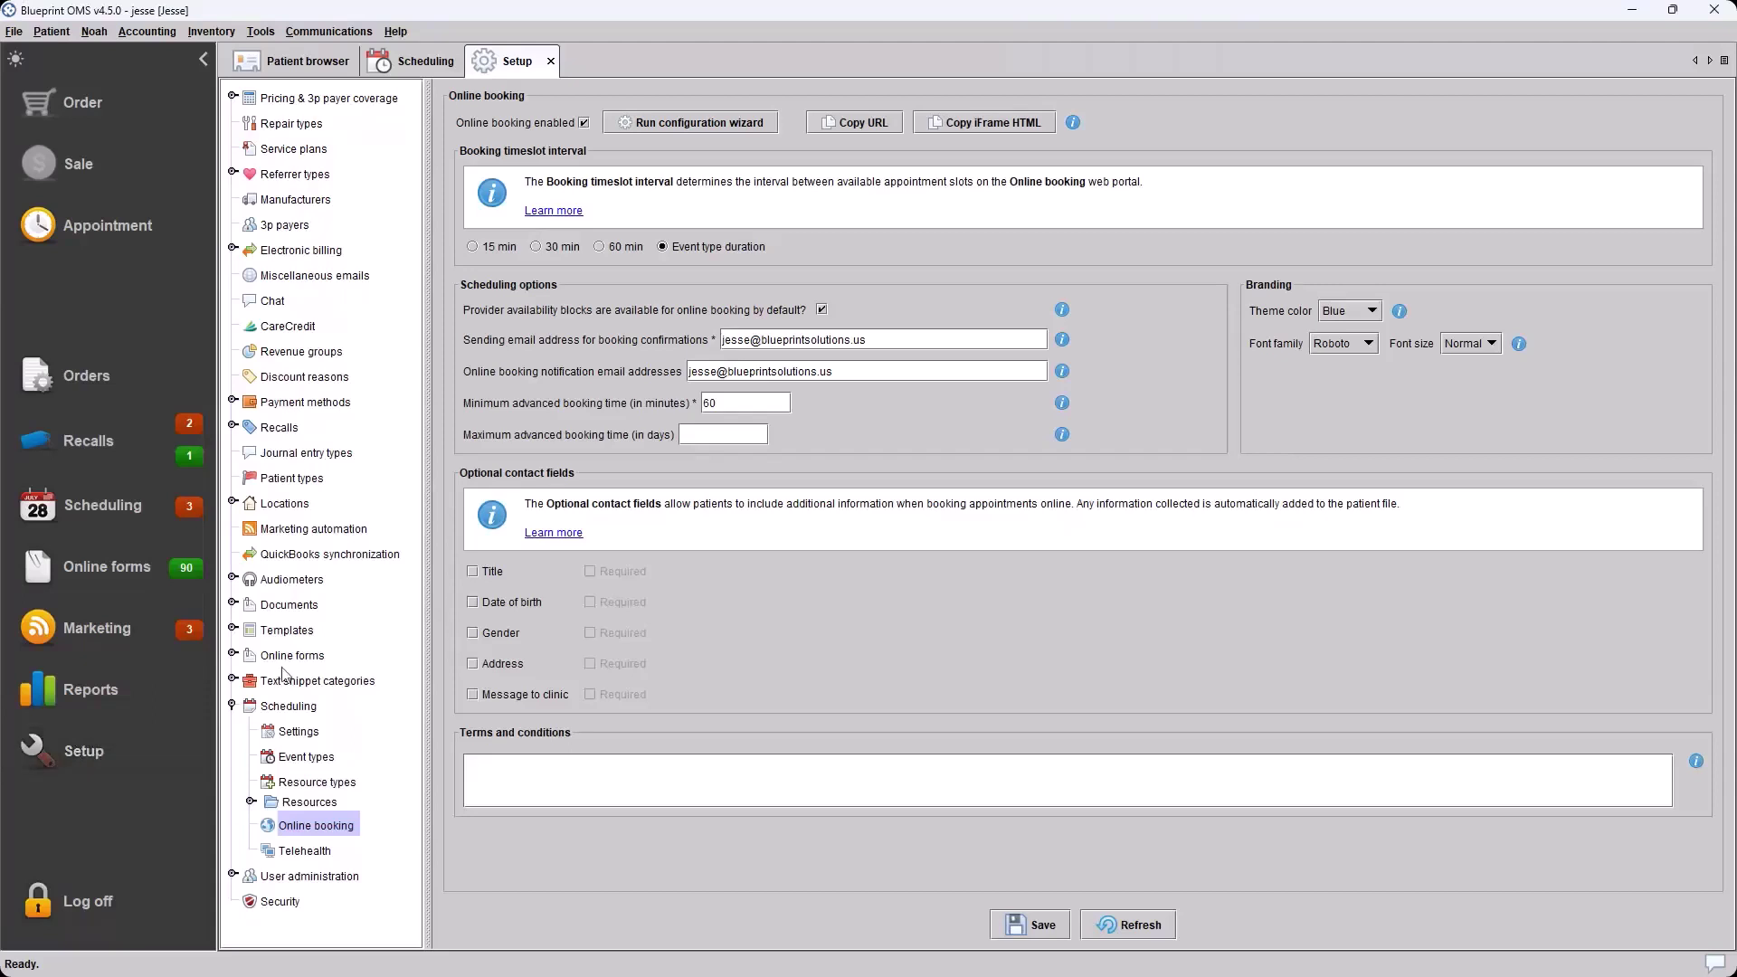
Collapse Scheduling, expand Pricing & 3p payer coverage and open the Hearing aids price list
click(232, 706)
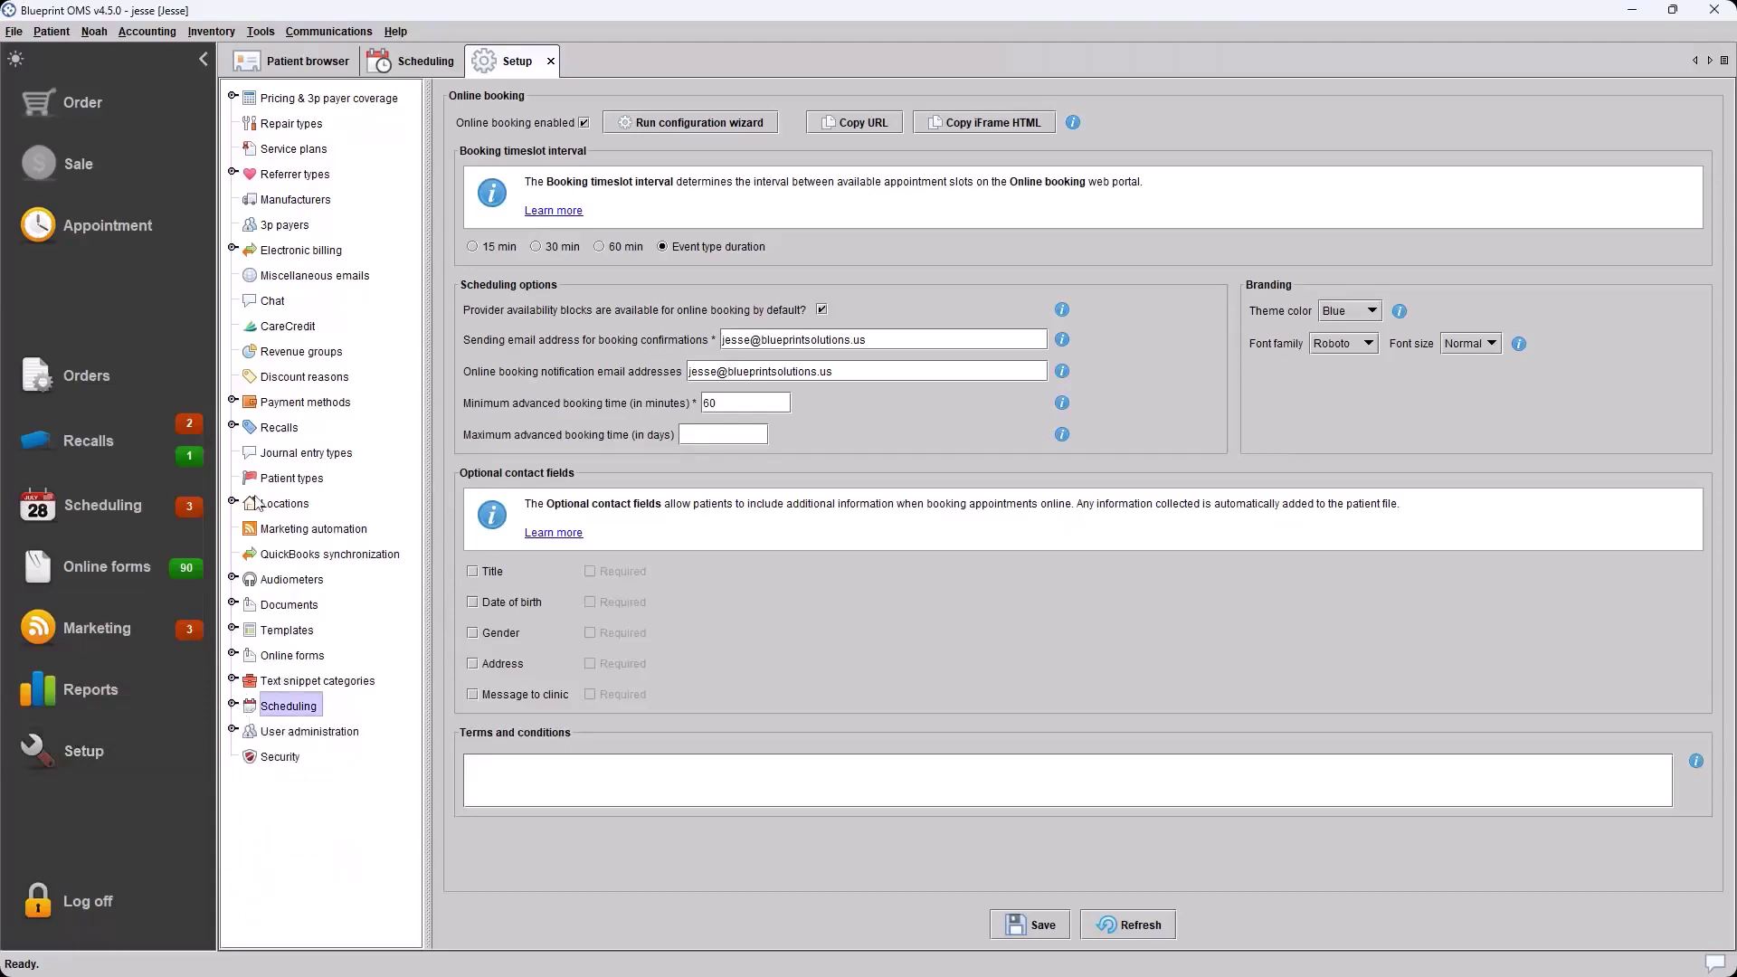
click(232, 97)
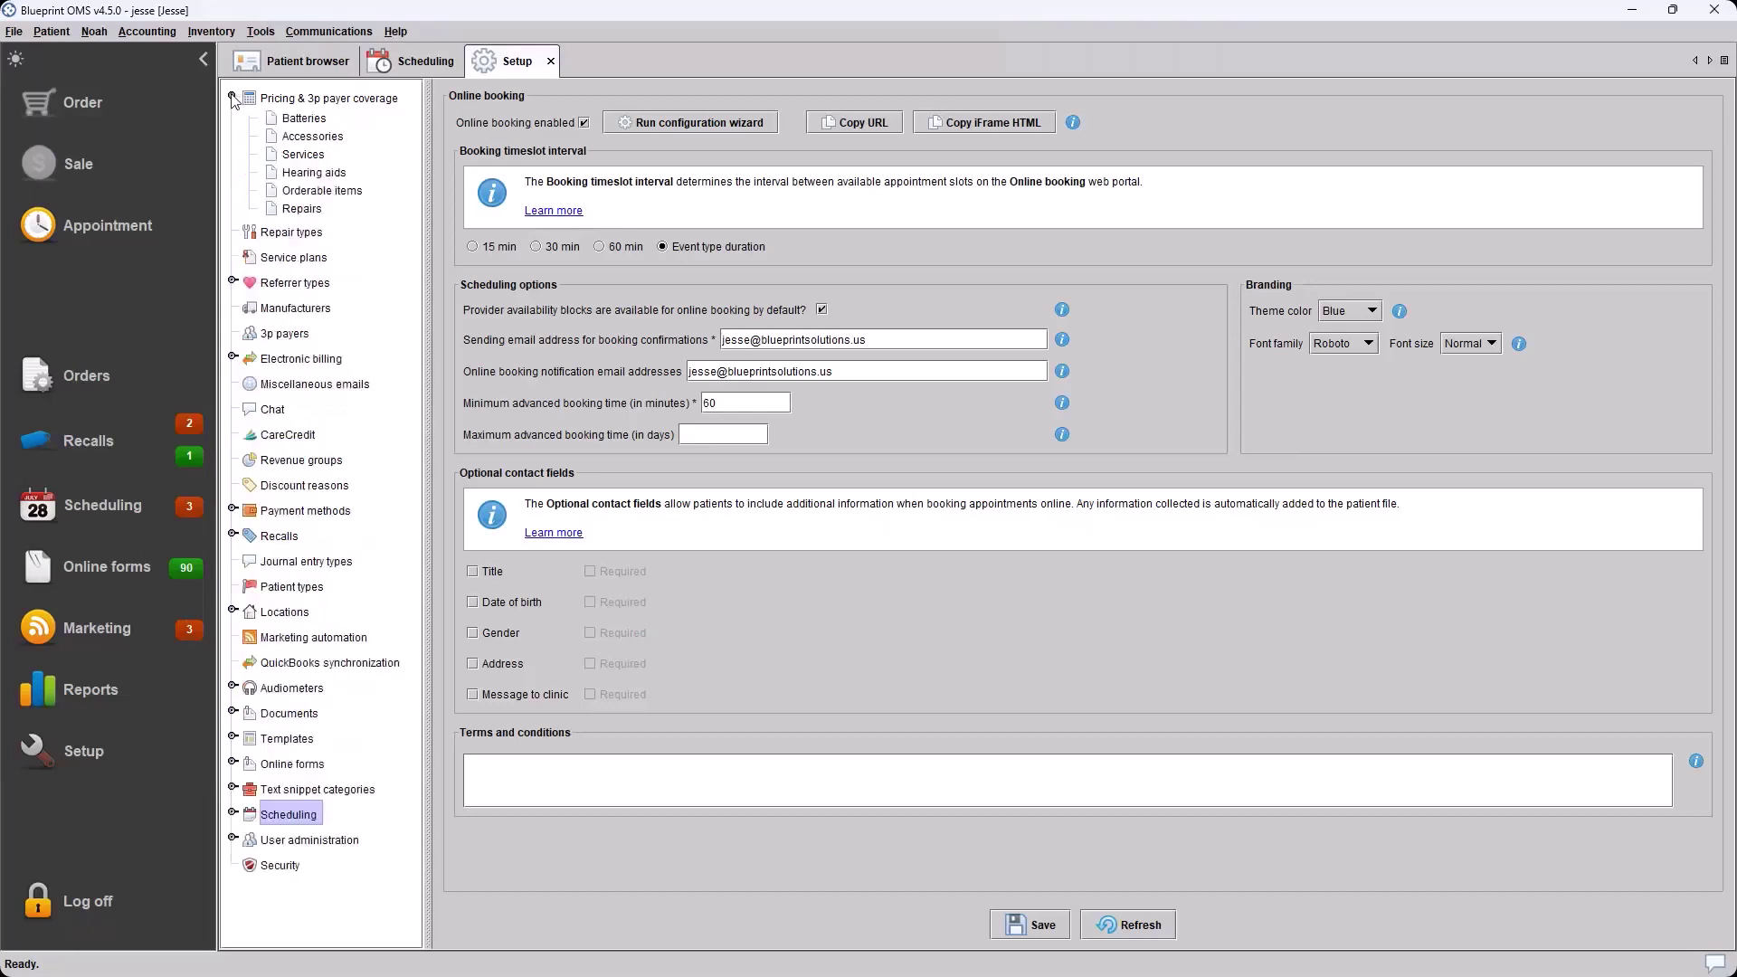
click(365, 99)
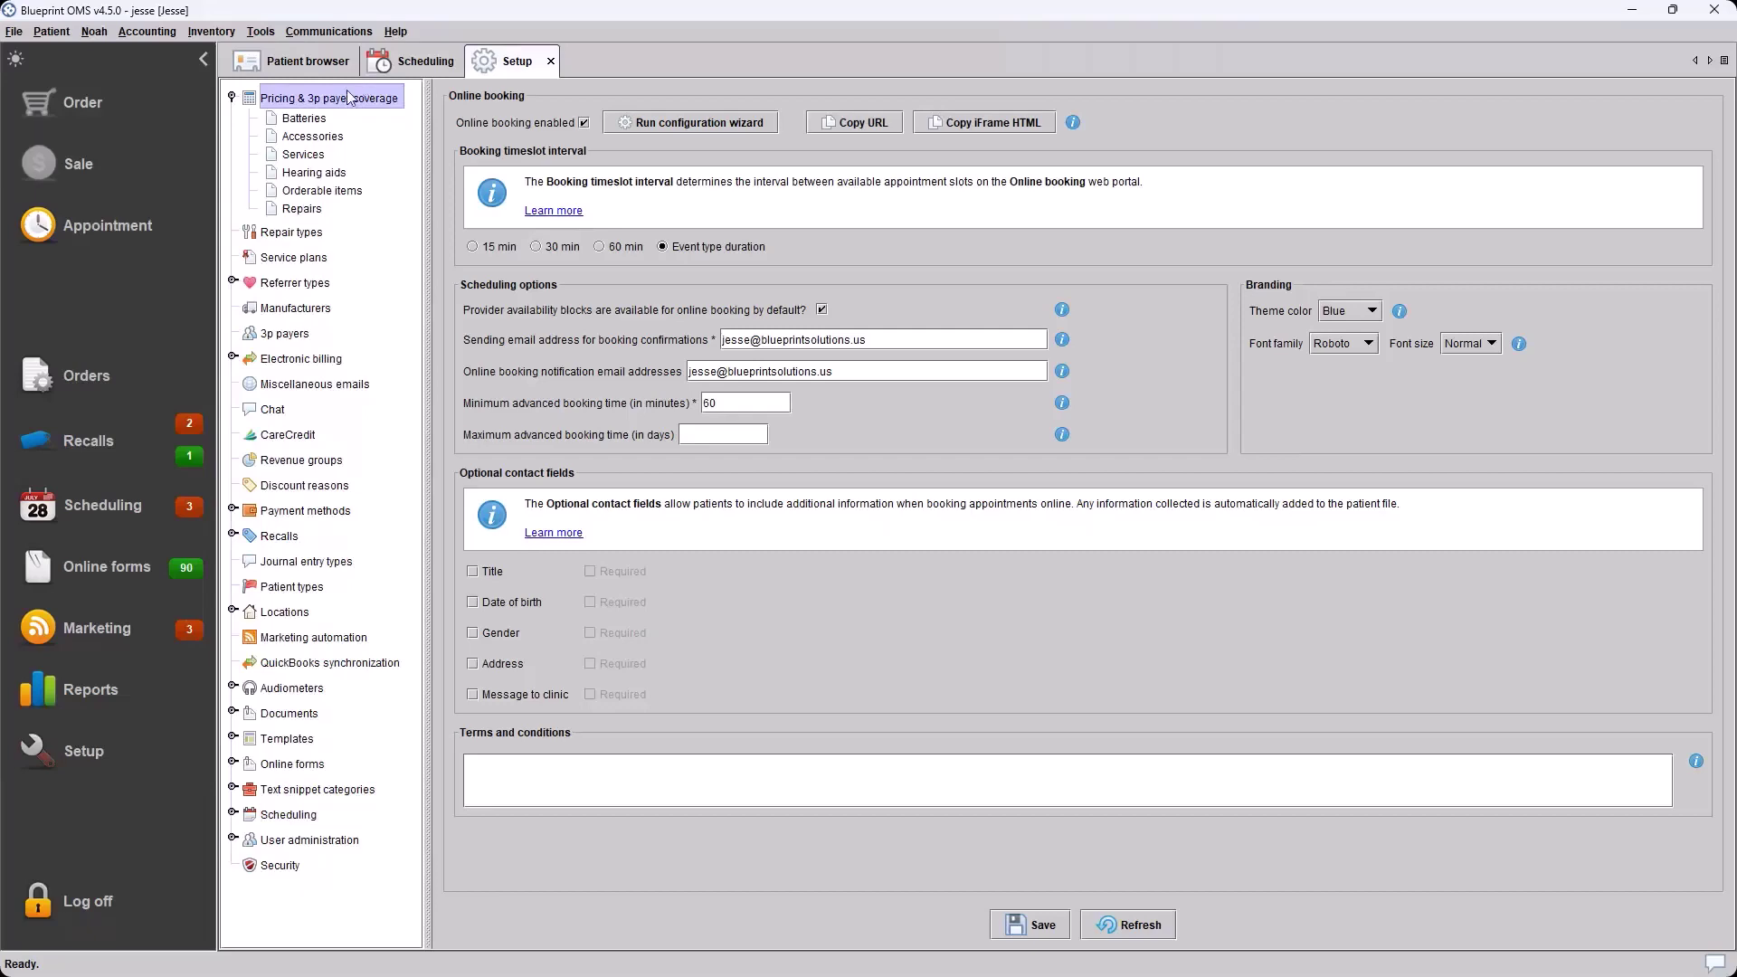
click(315, 177)
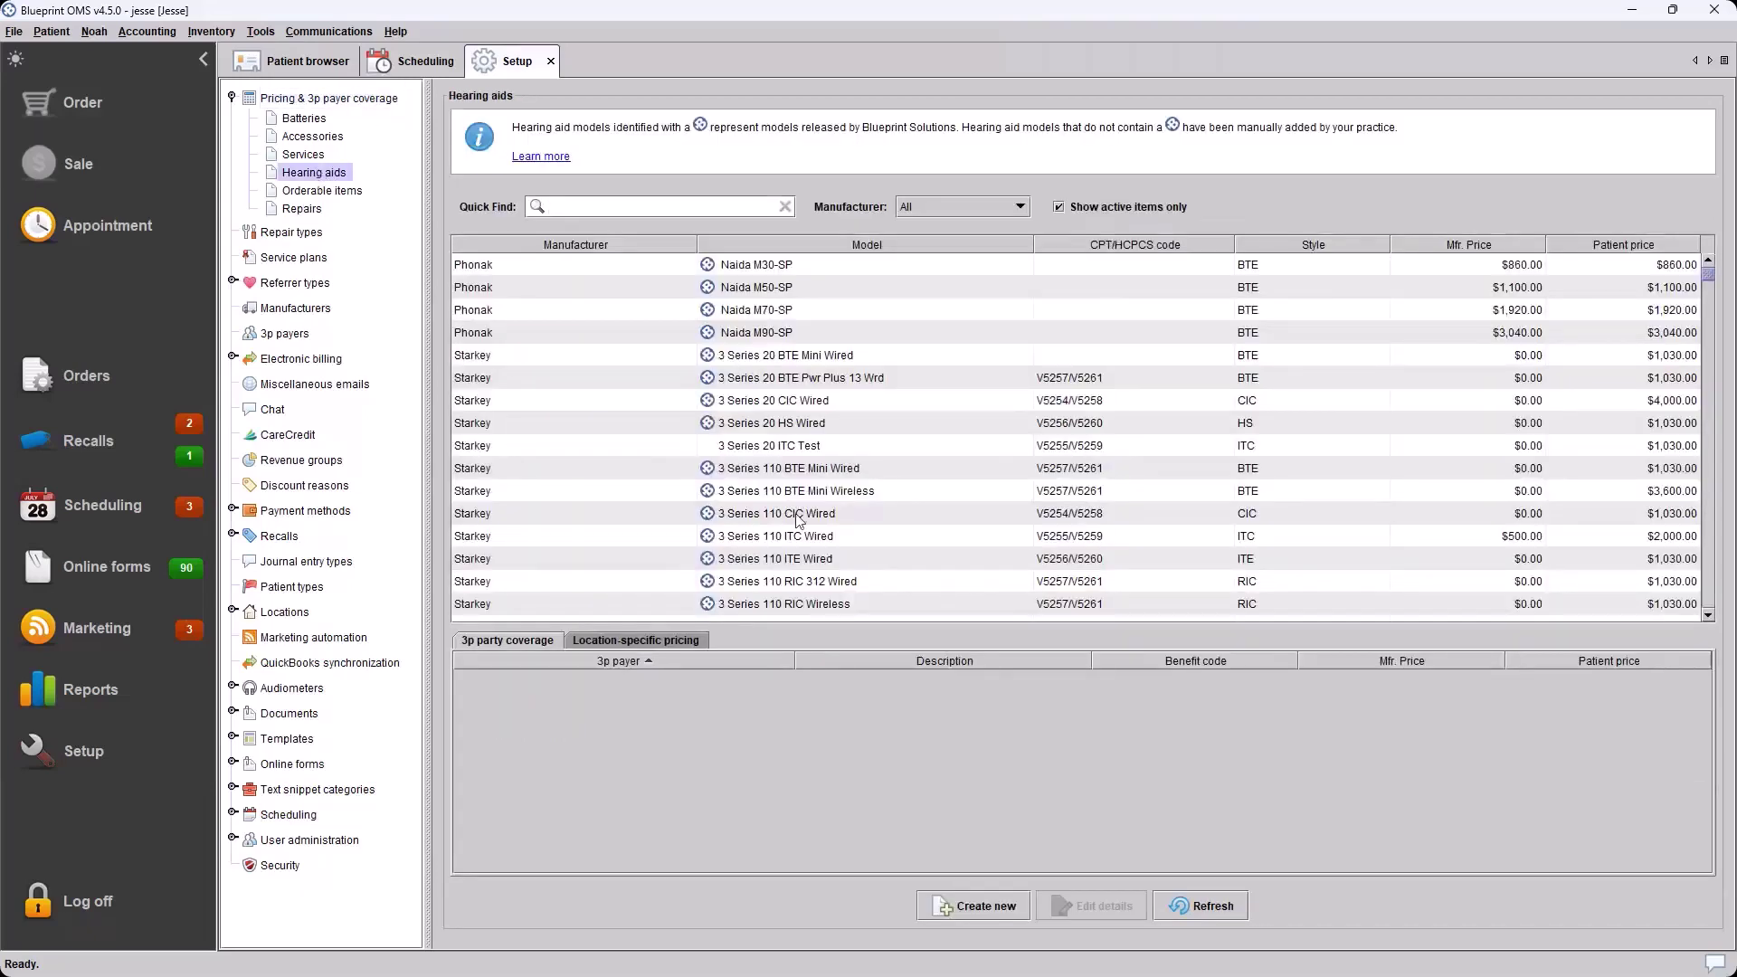
Start a new hearing aid model from Create new below the Hearing aids list
click(984, 907)
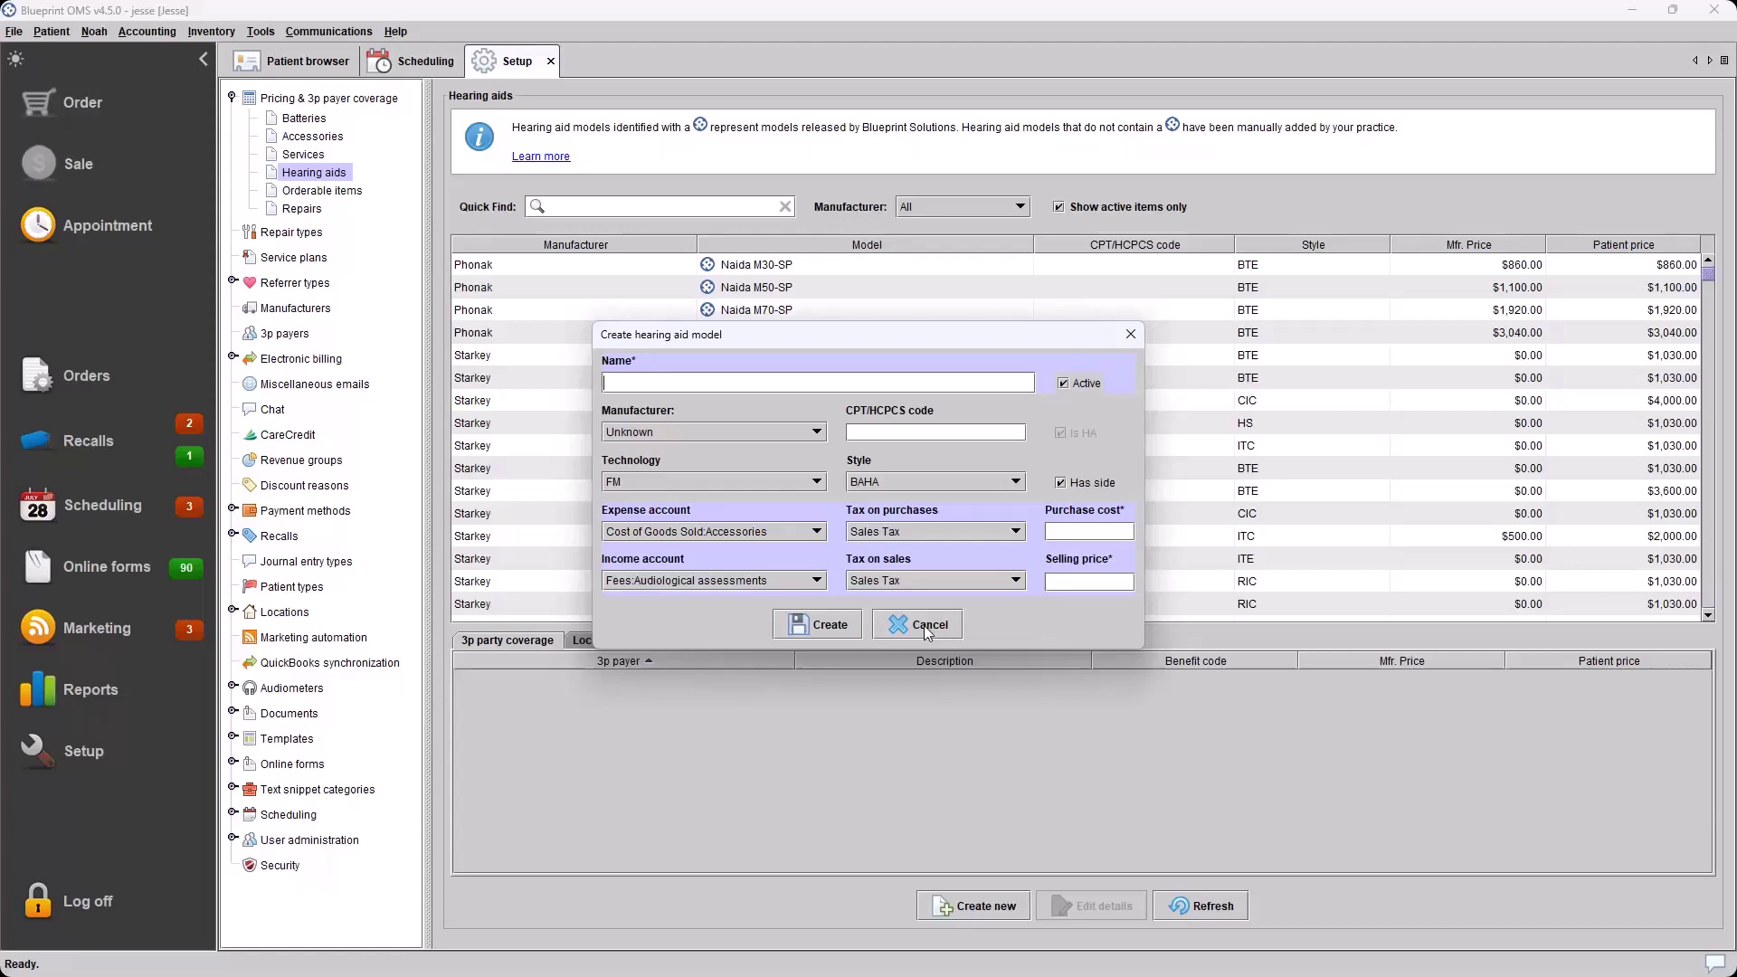
Cancel the Create hearing aid model dialog without saving a new model
click(925, 626)
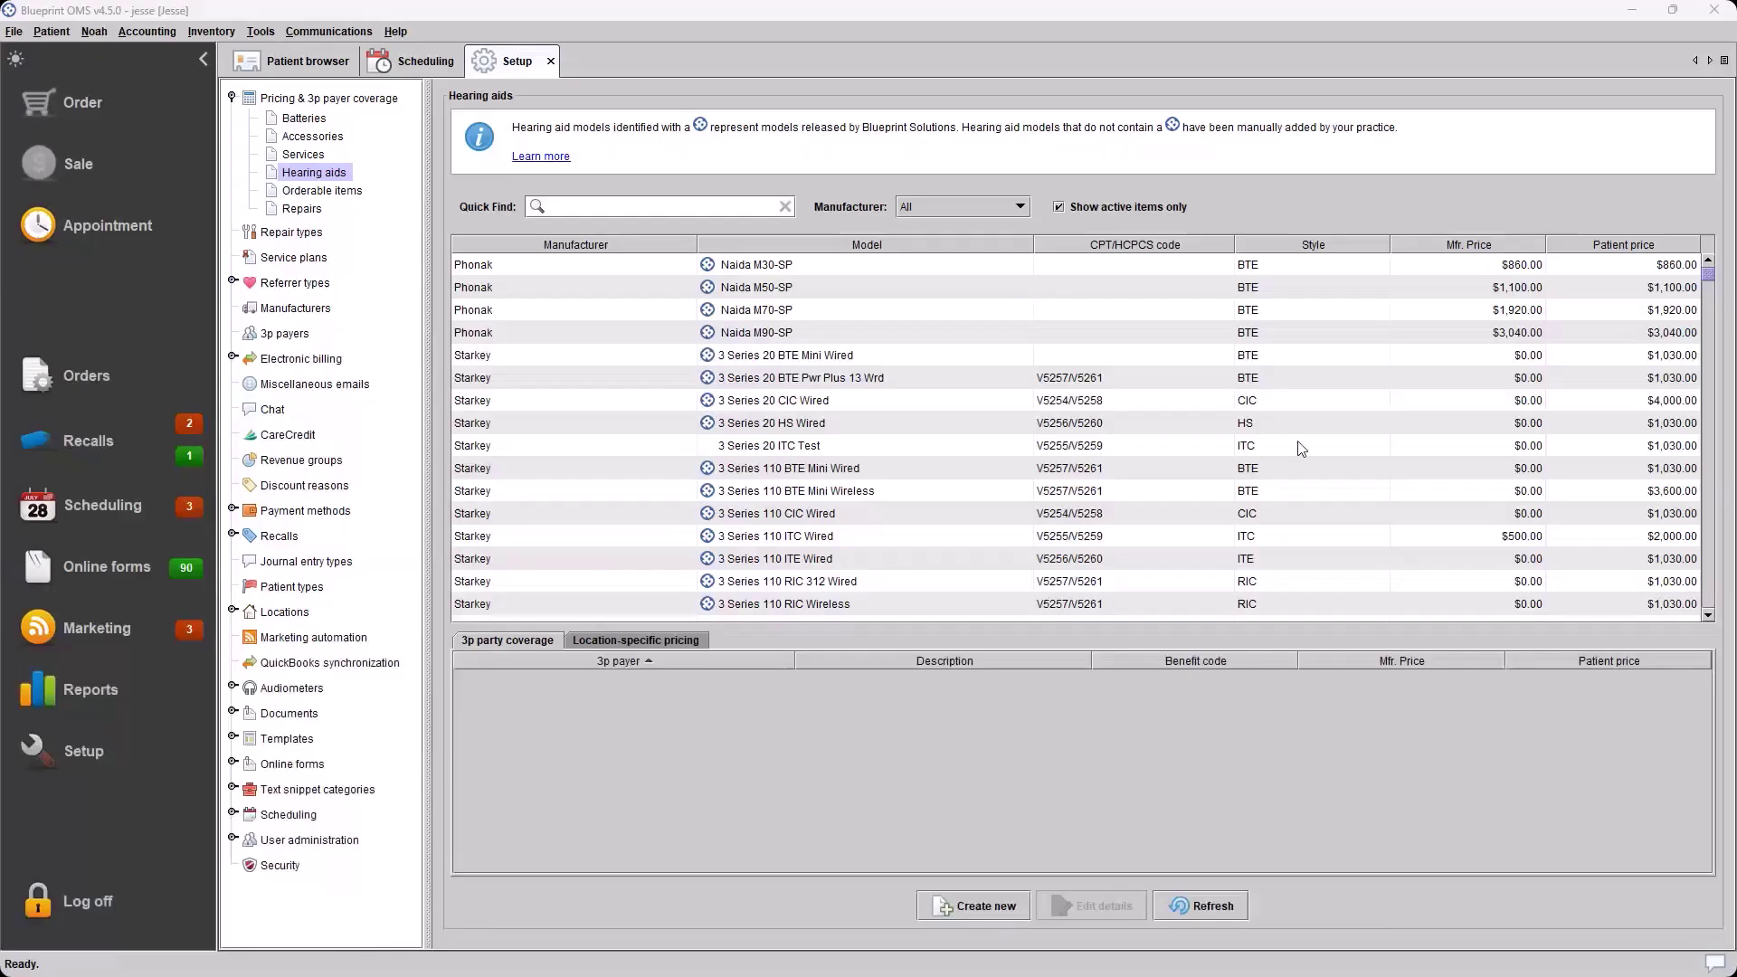
click(398, 32)
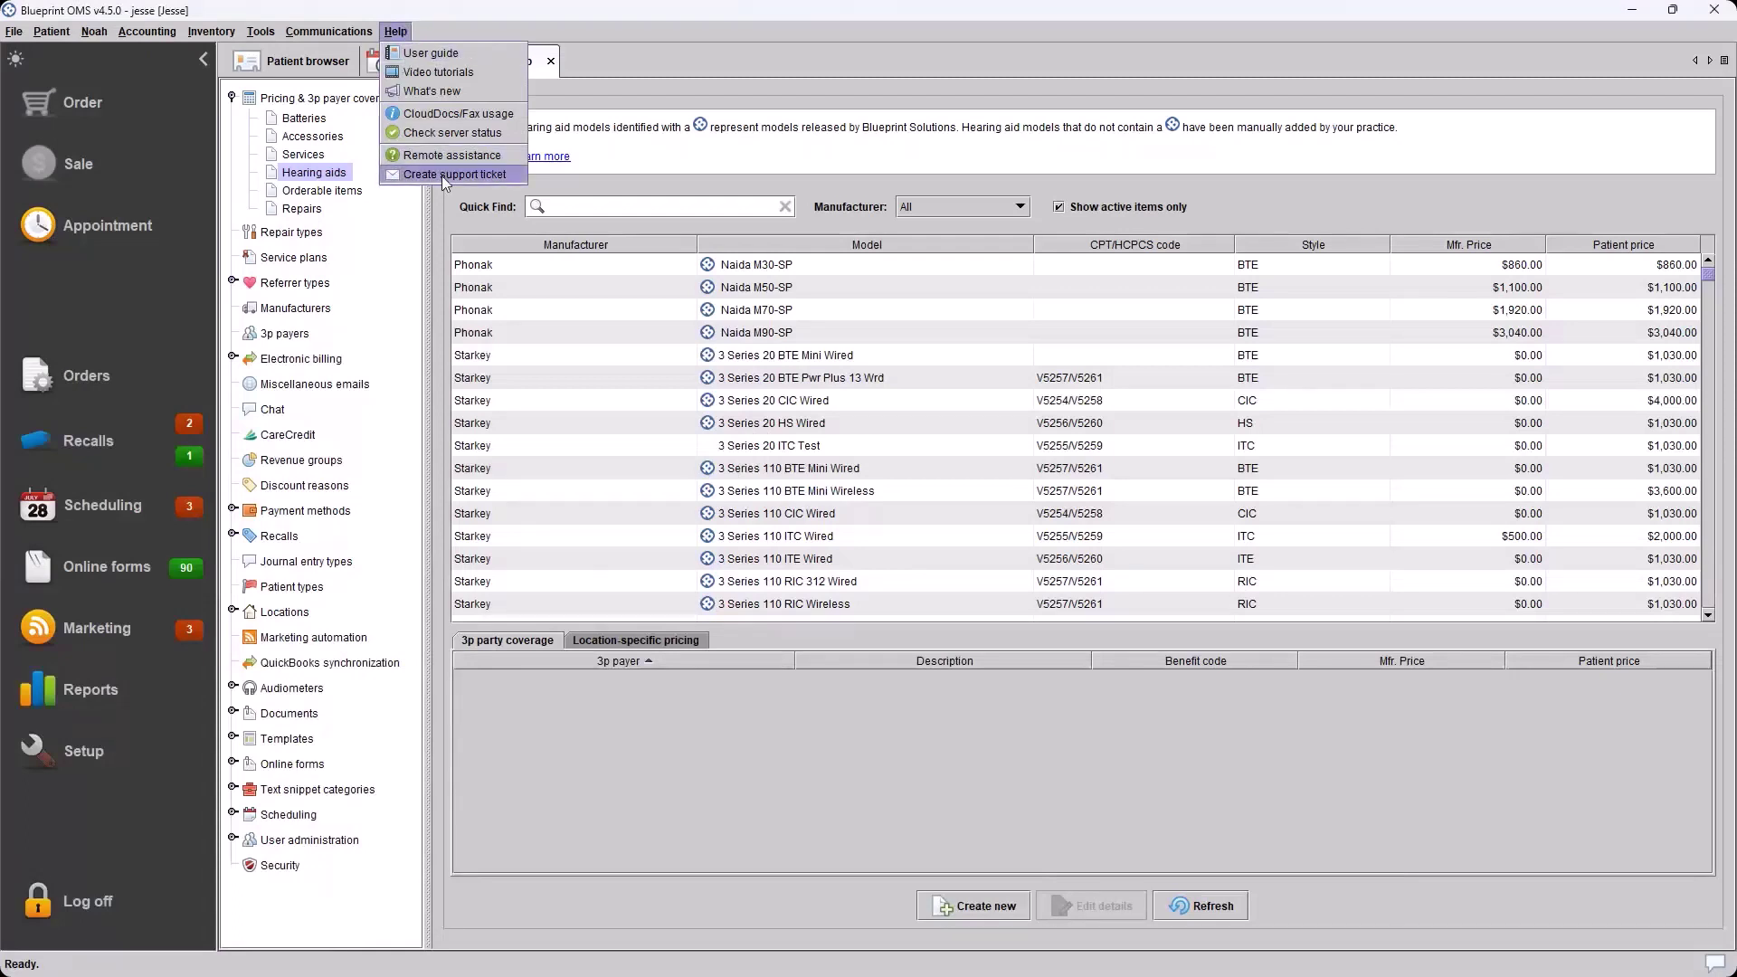
click(406, 30)
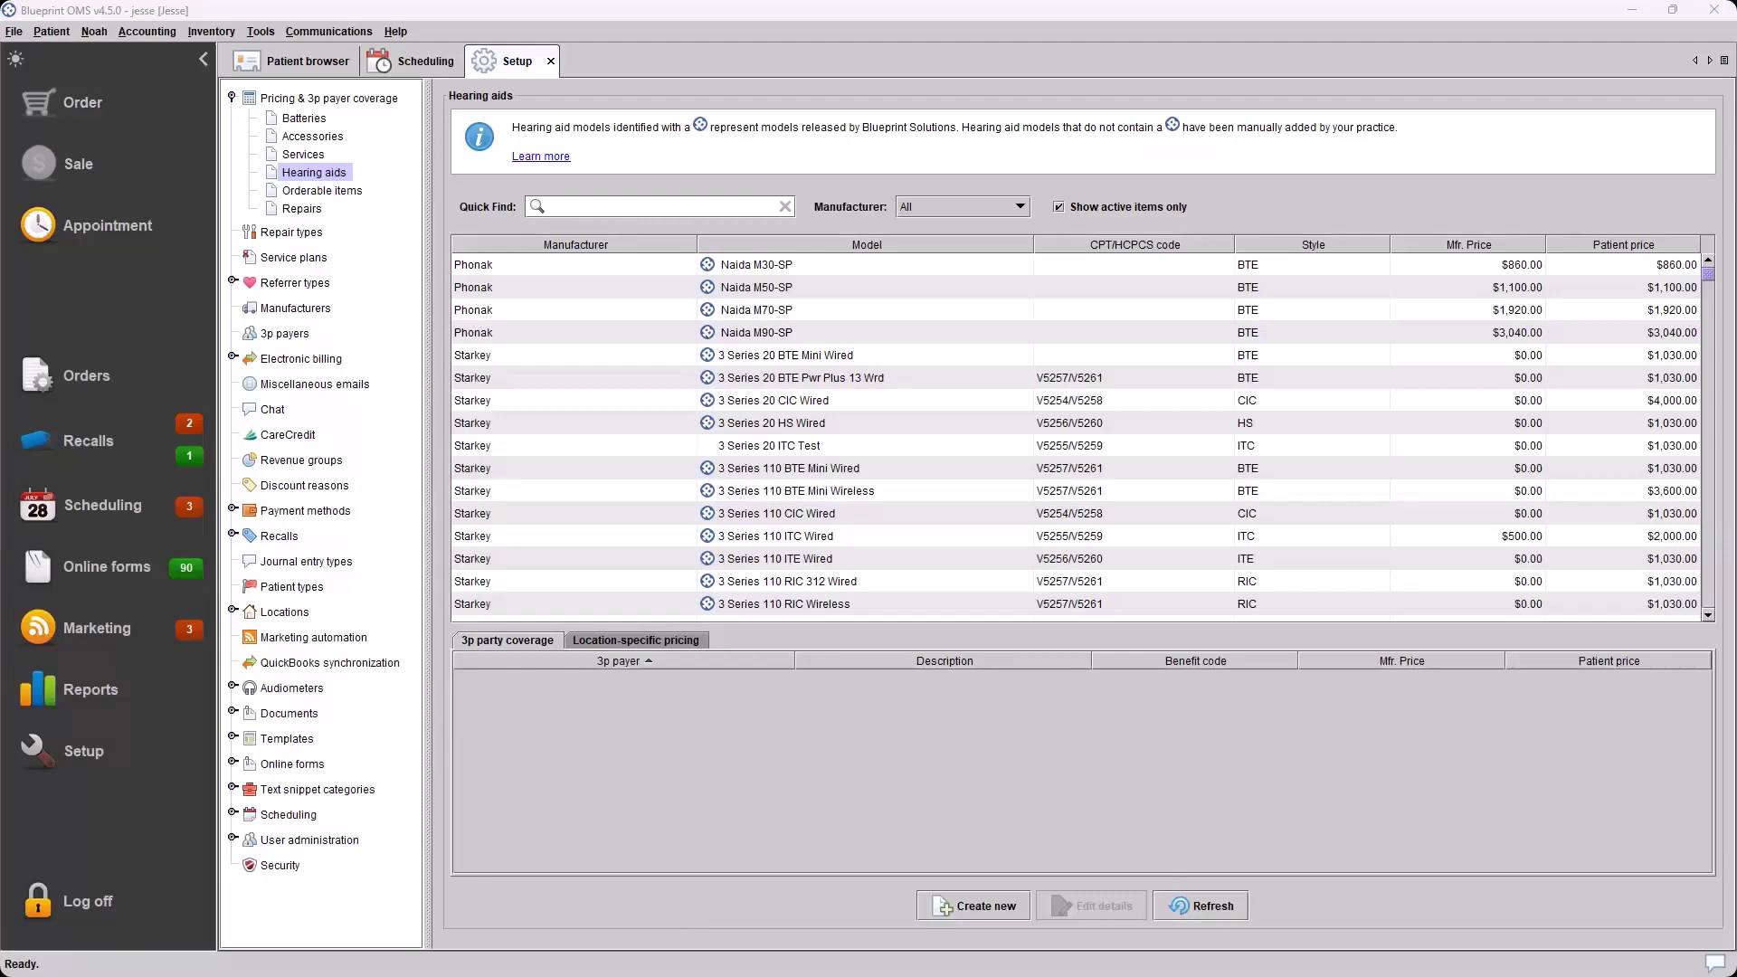
Maximize the Testing CA window and open Tools > Pricing update filtered to Status <All>
drag(1345, 70, 892, 71)
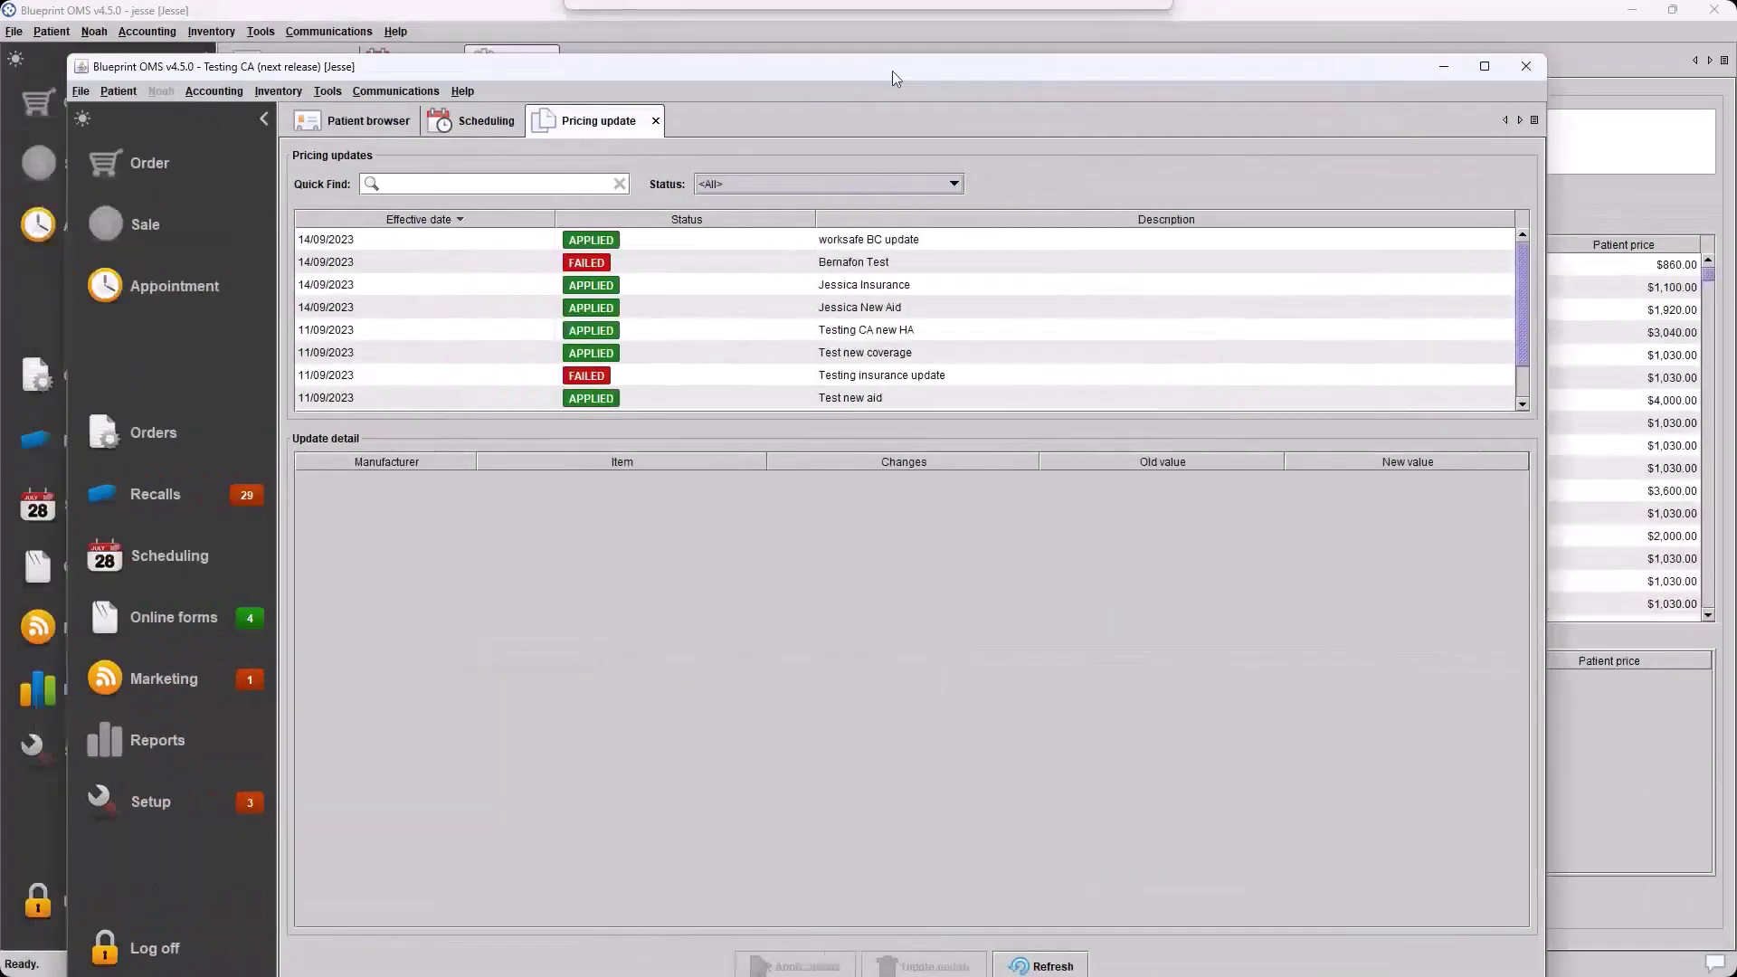
double_click(892, 71)
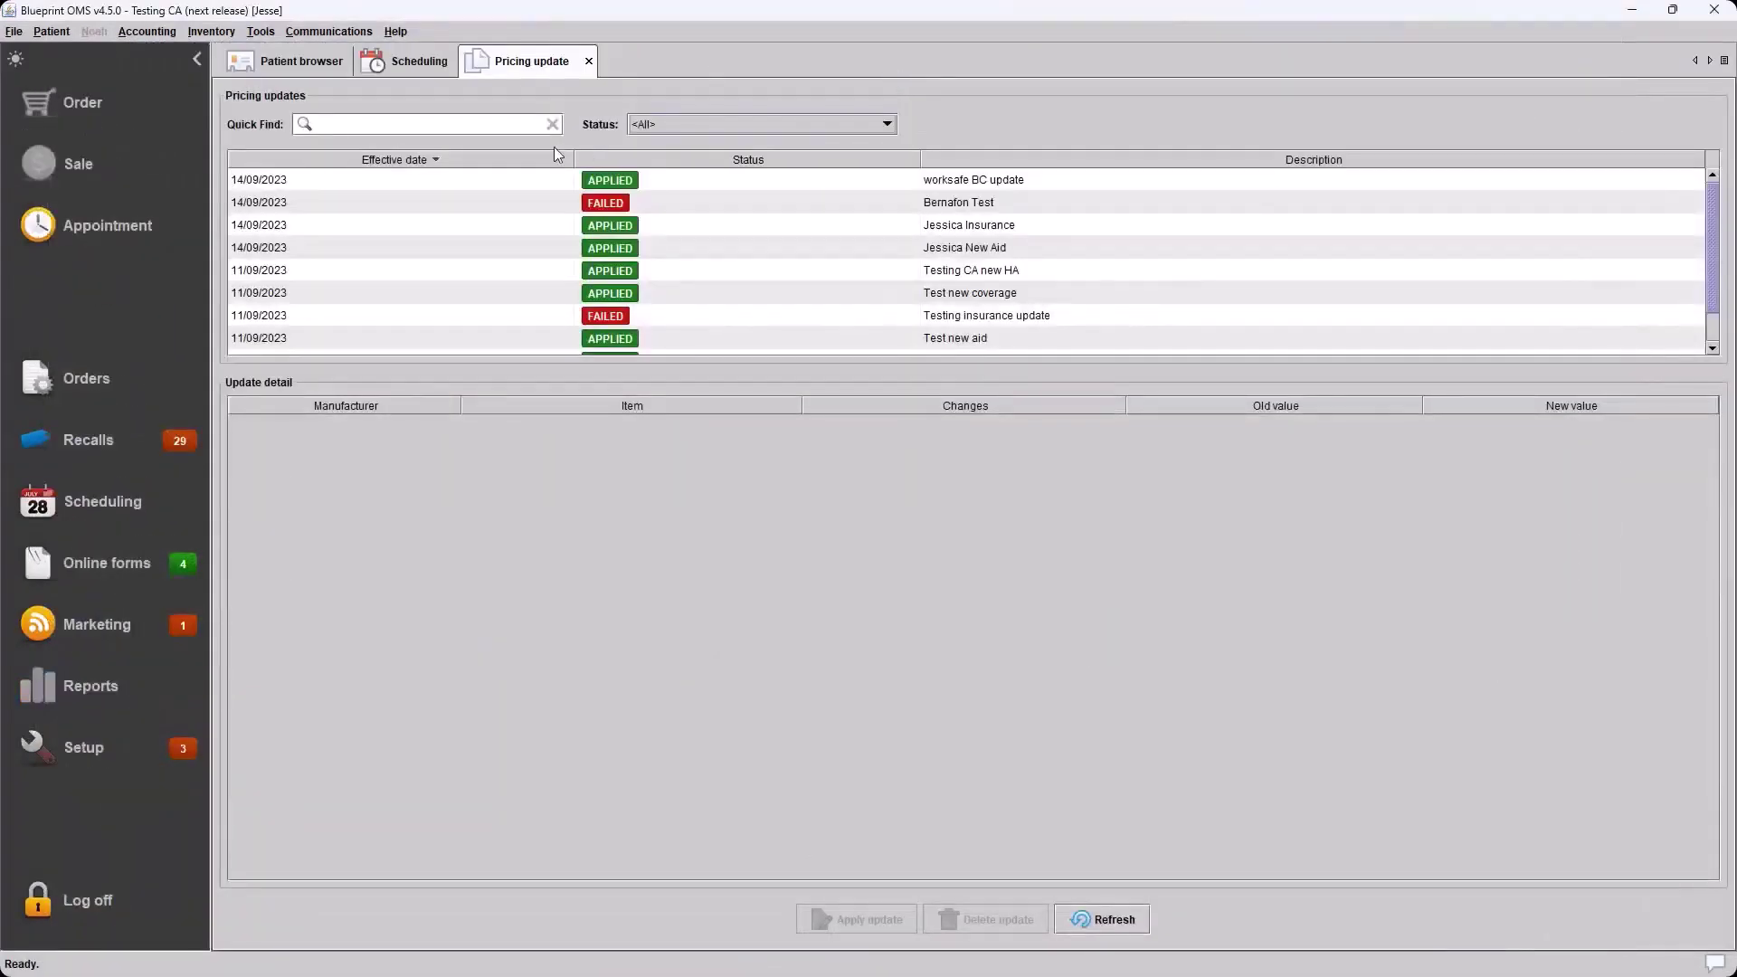
click(587, 60)
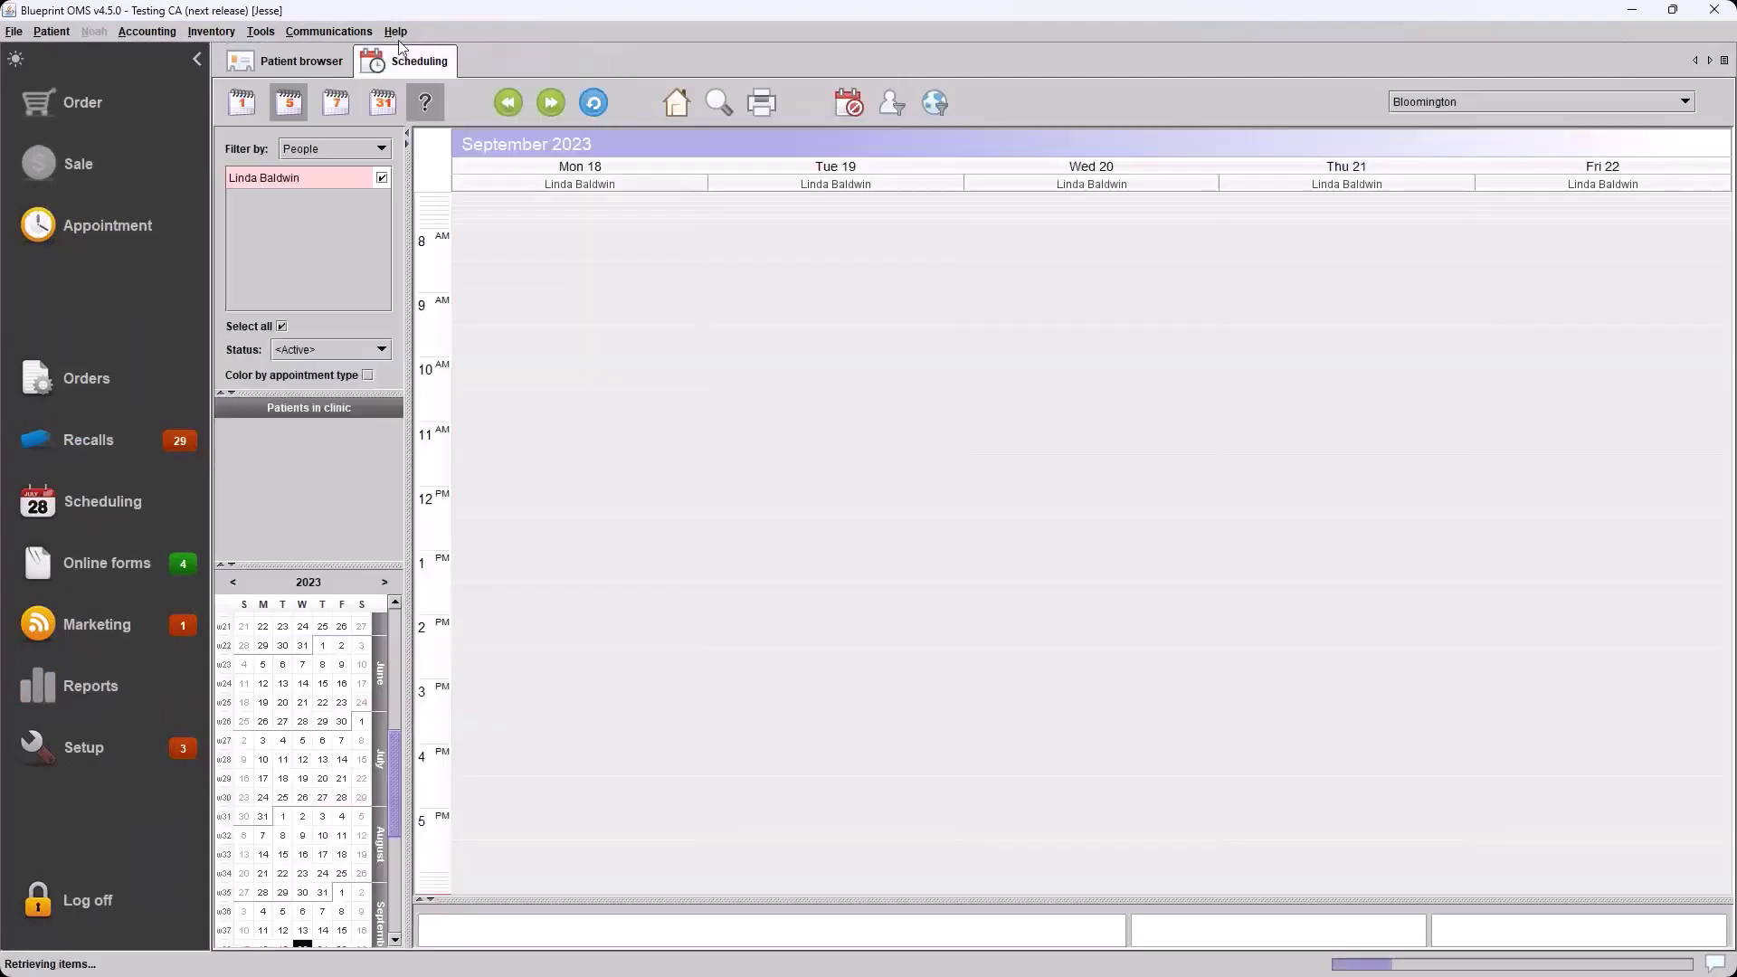
click(260, 34)
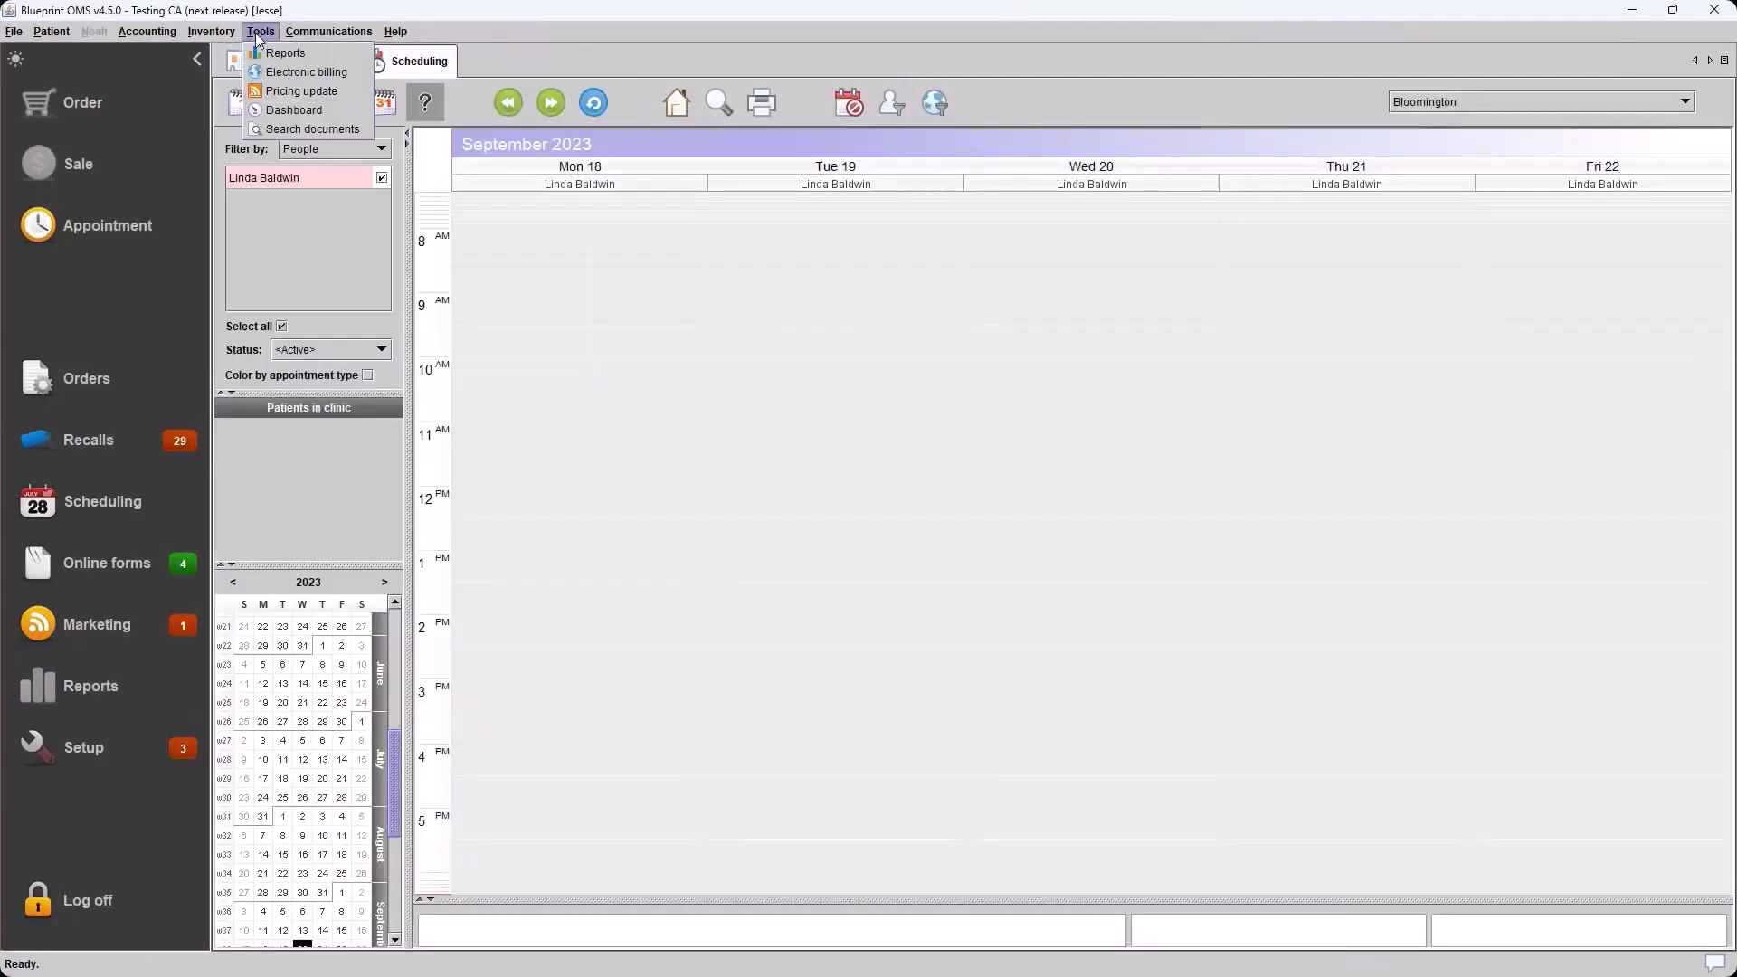
click(283, 91)
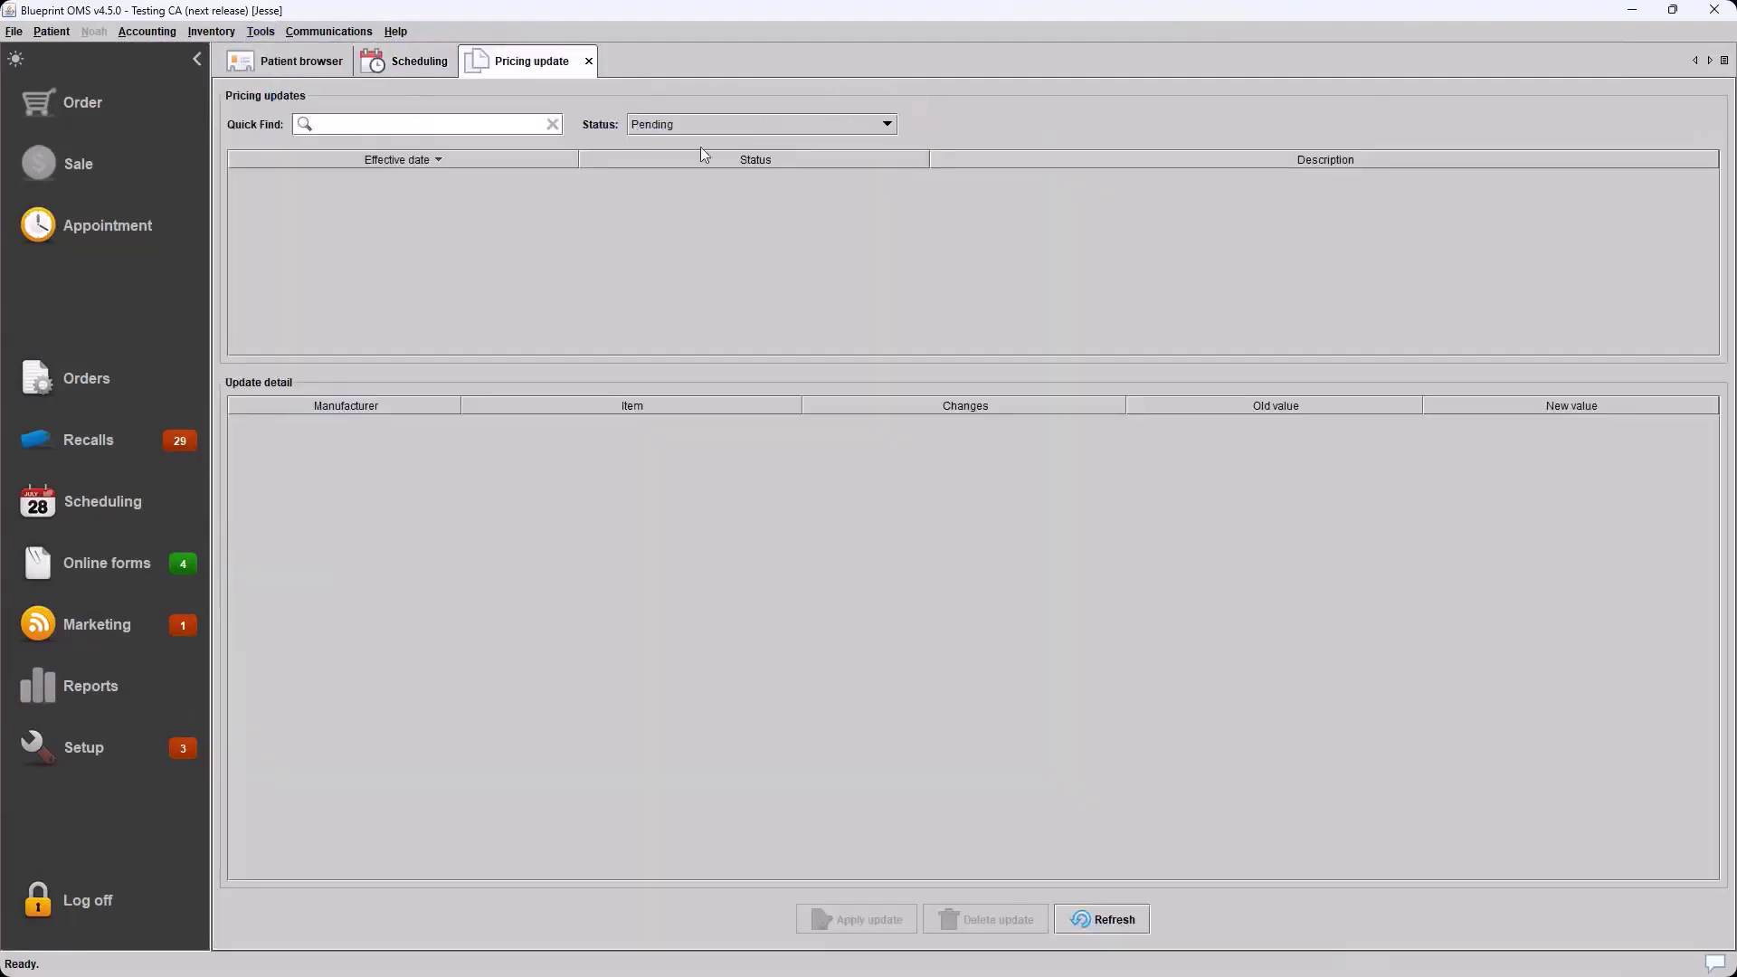
click(887, 125)
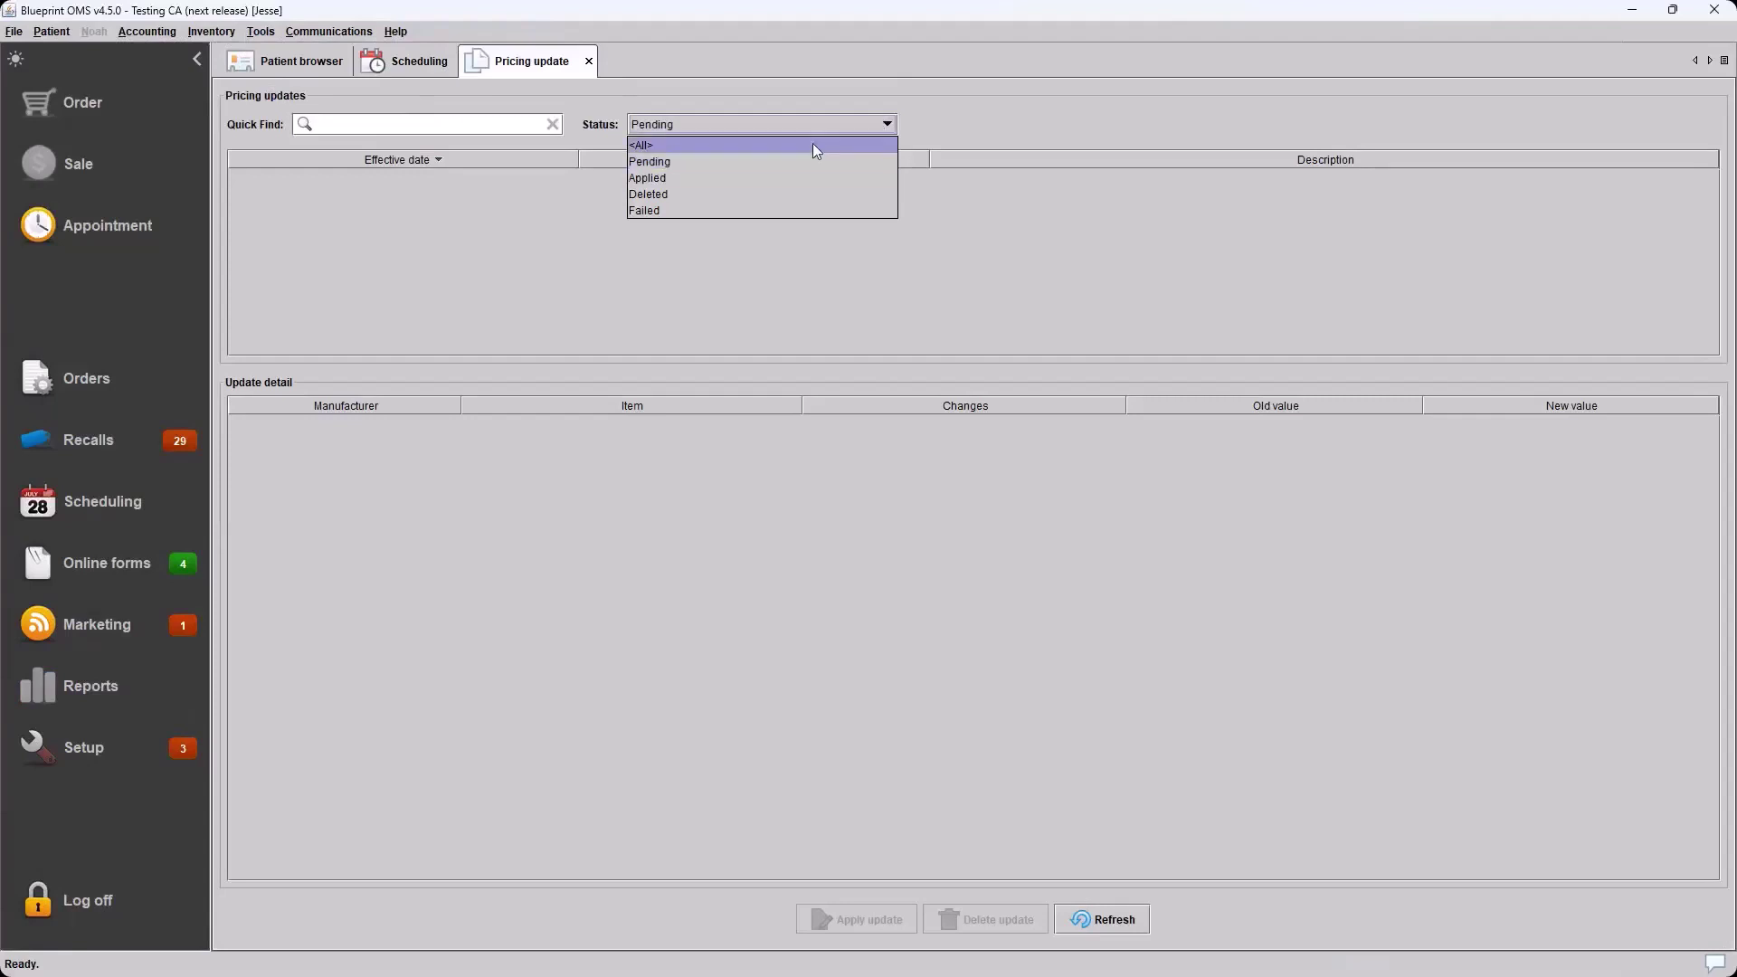
click(735, 146)
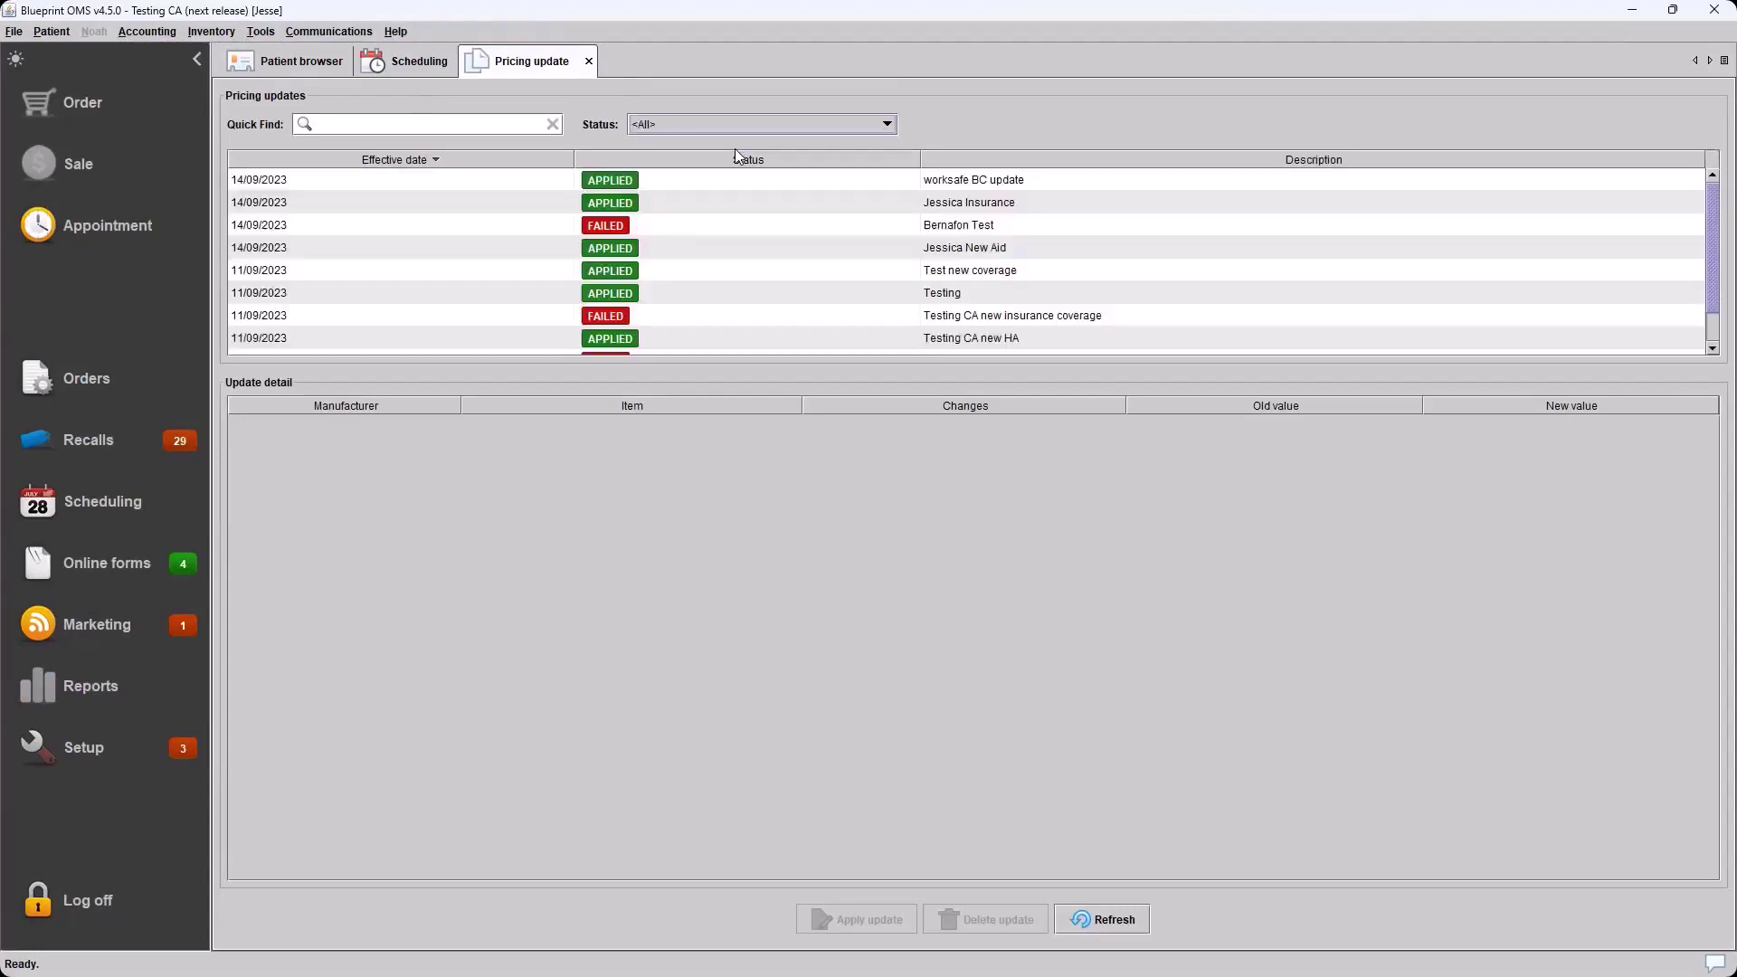
Inspect Update detail for the insurance, new aid, and failed Bernafon Test and coverage updates
click(691, 187)
click(681, 201)
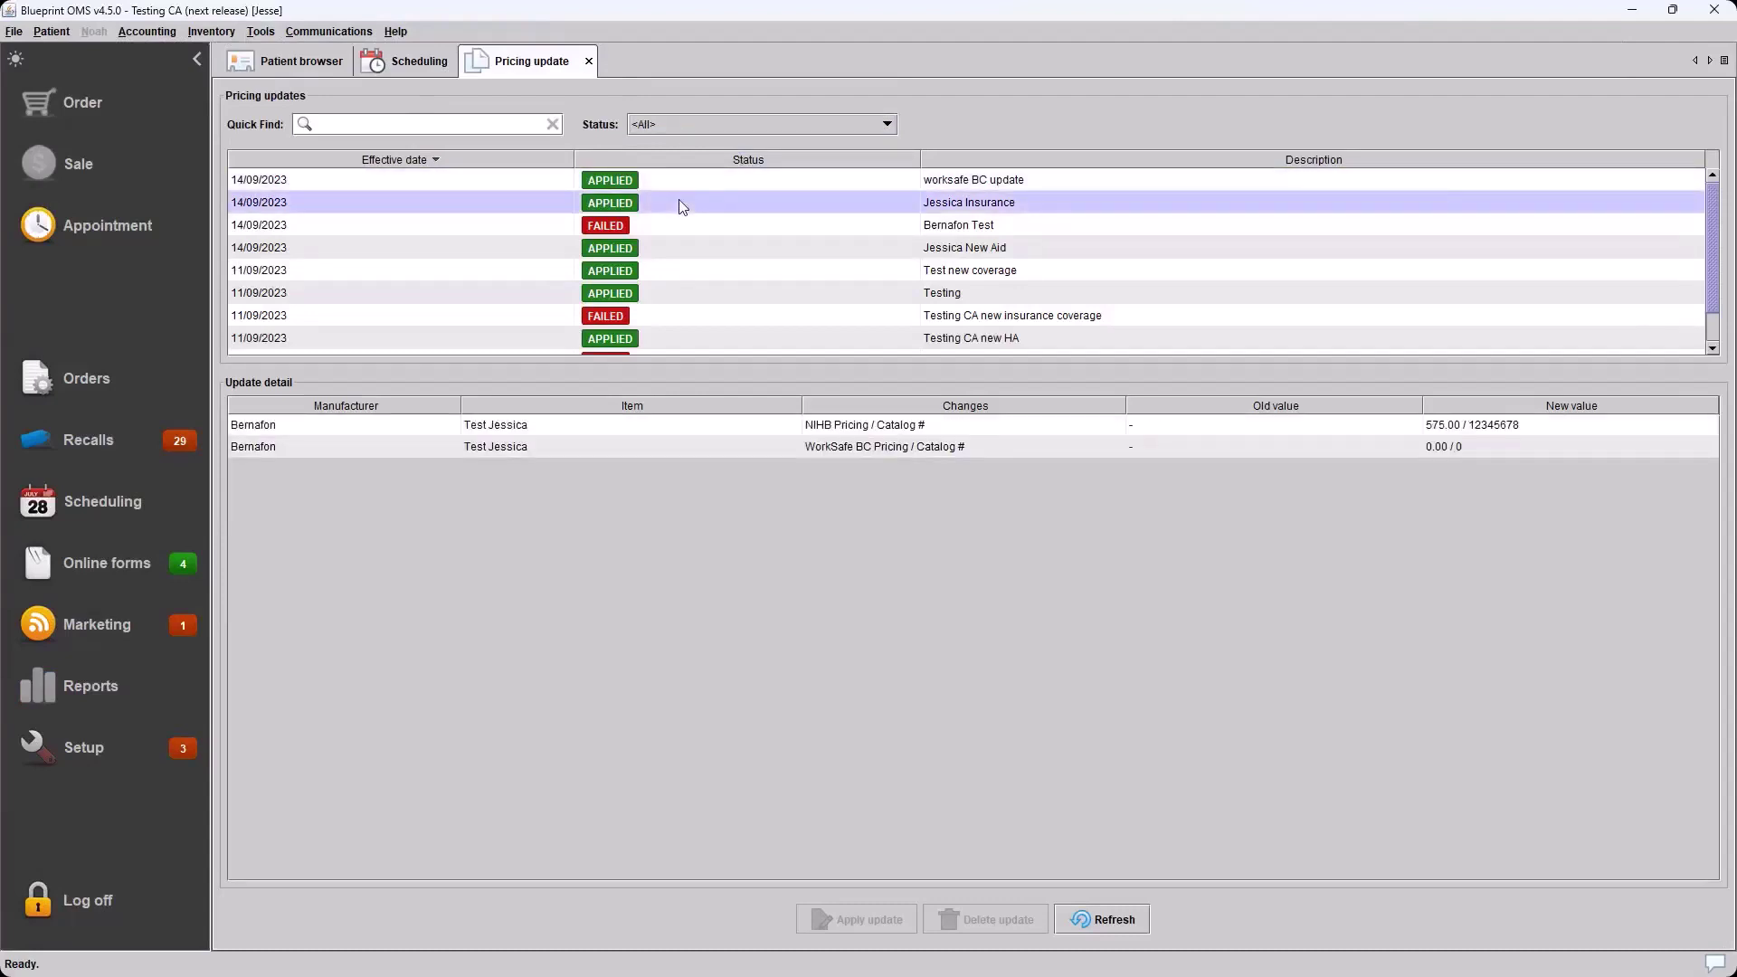
click(655, 248)
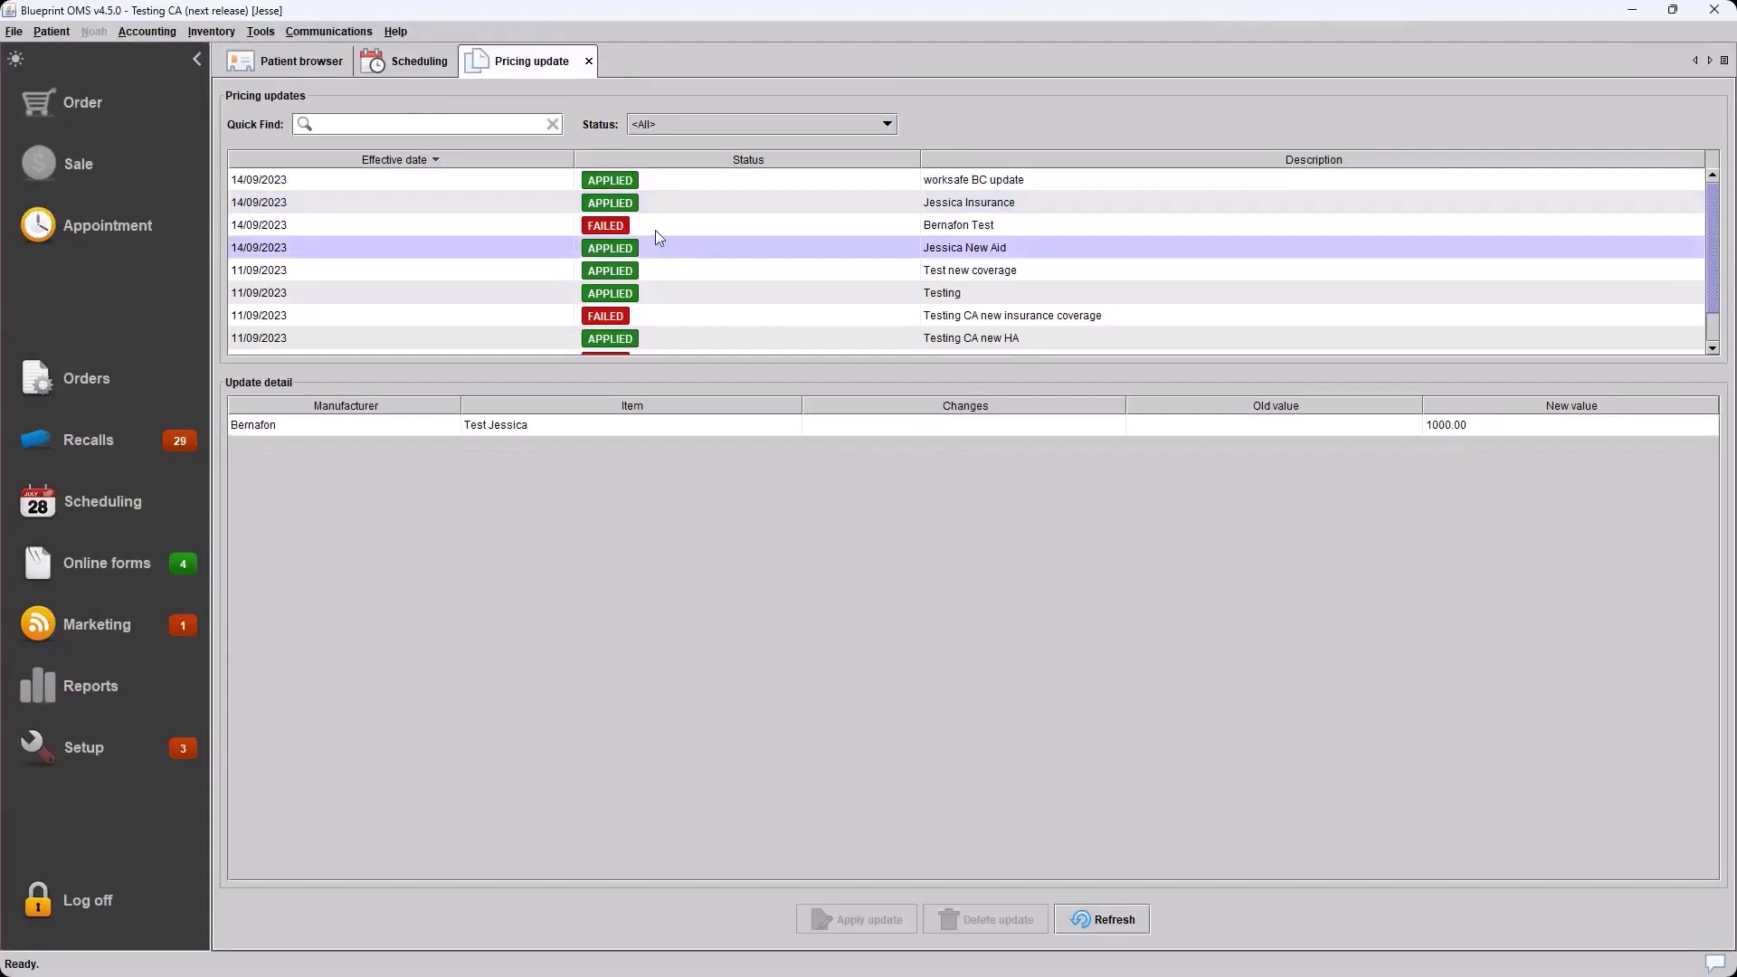
click(655, 230)
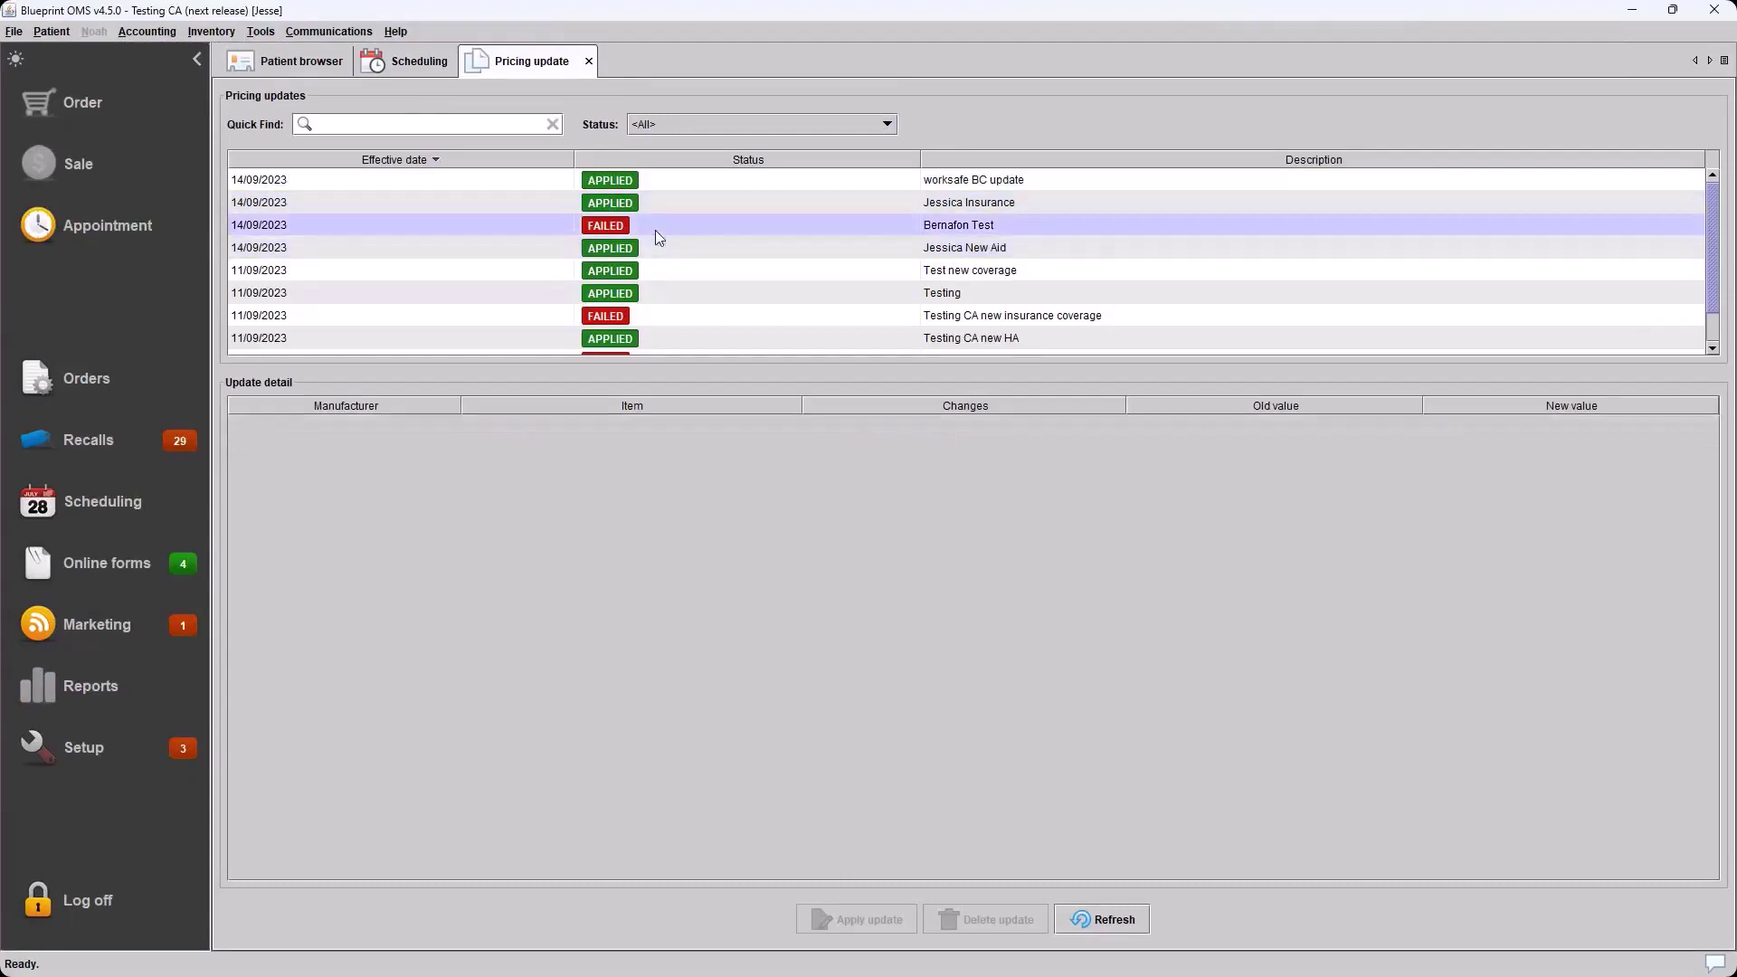
click(666, 317)
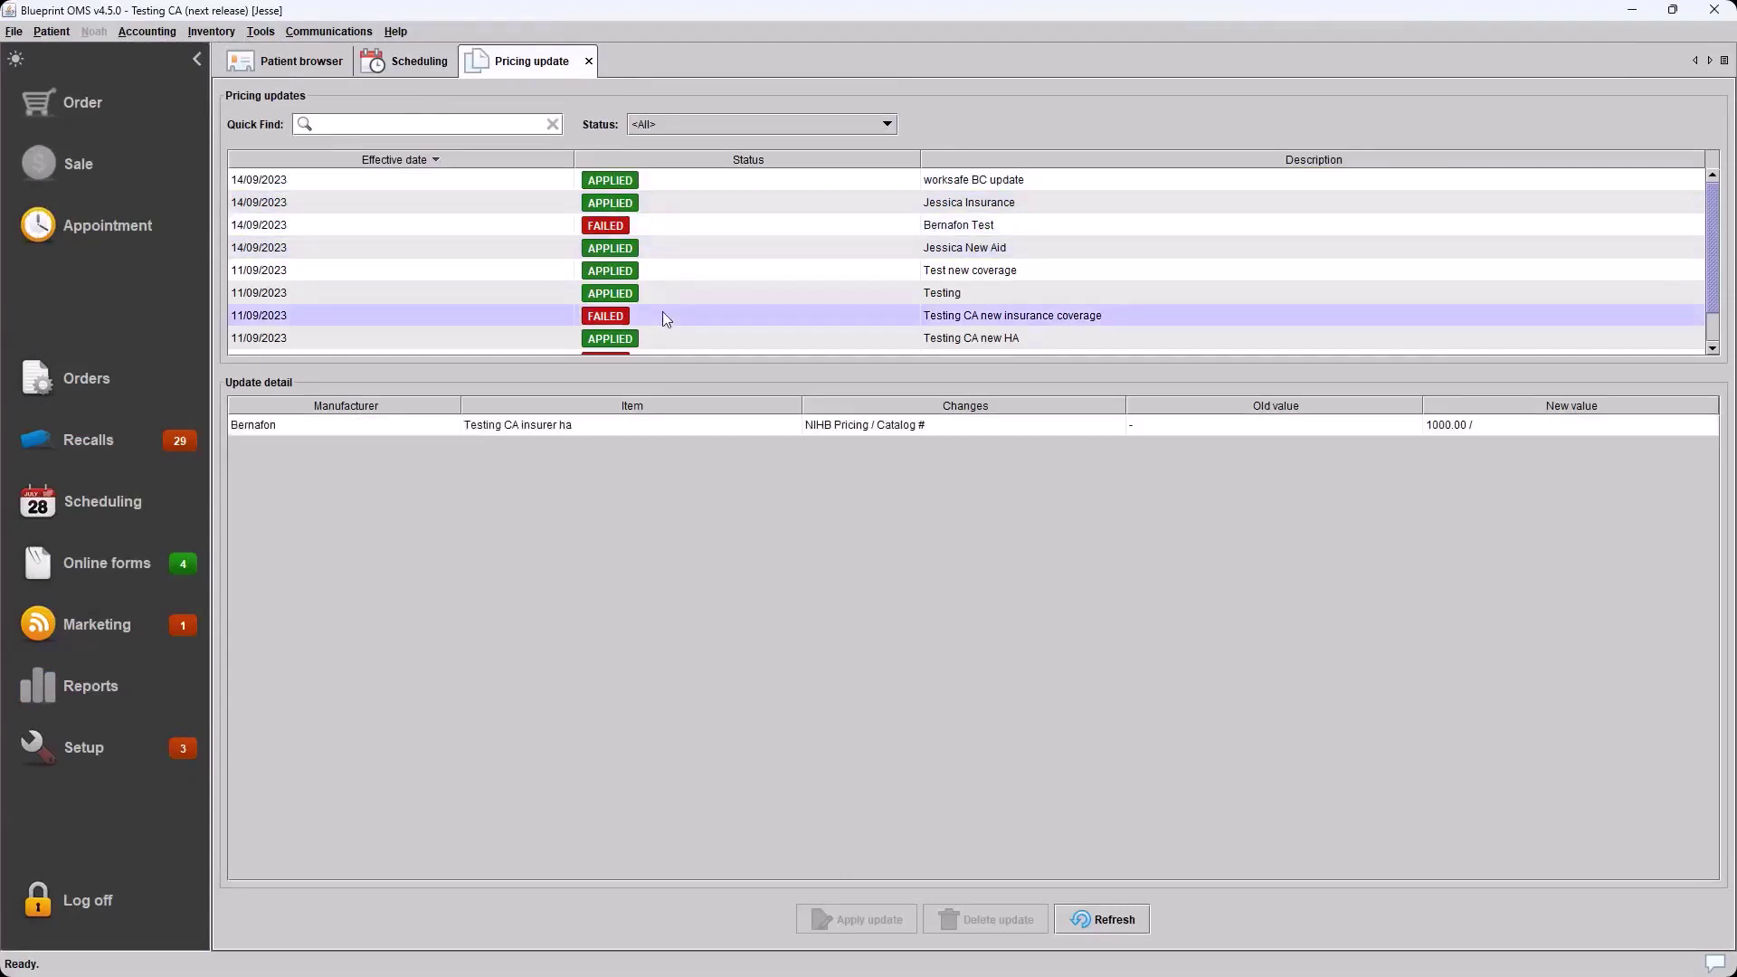
mouse_move(182, 753)
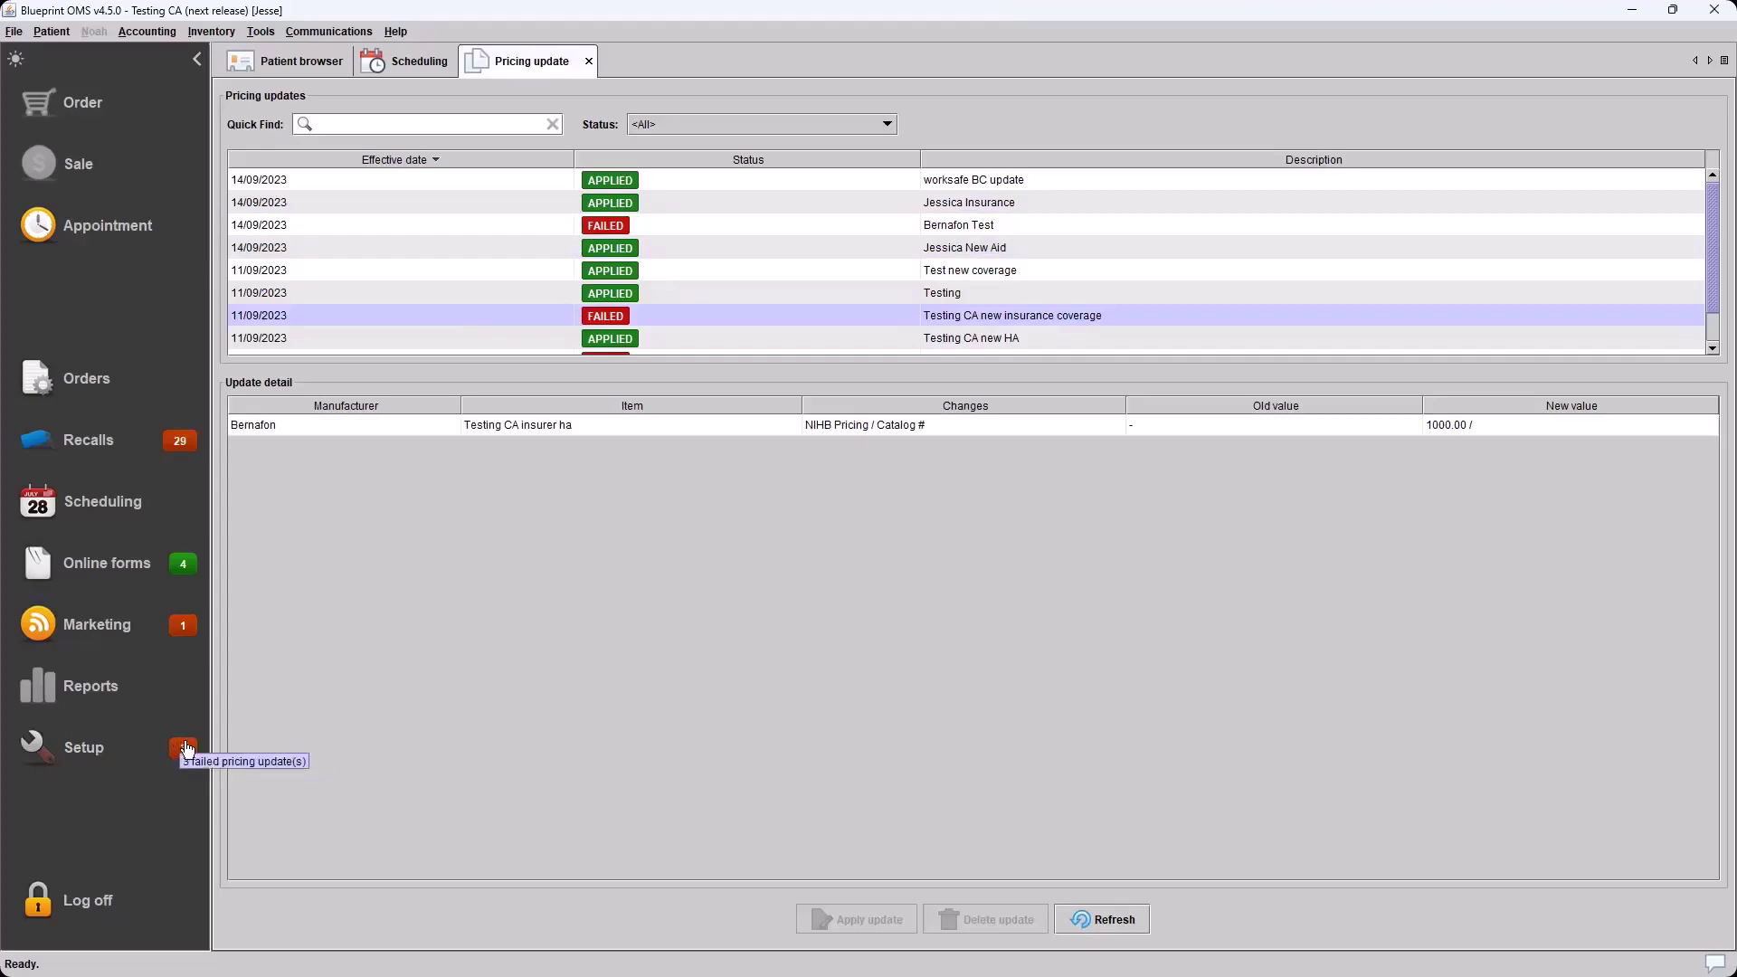
click(667, 223)
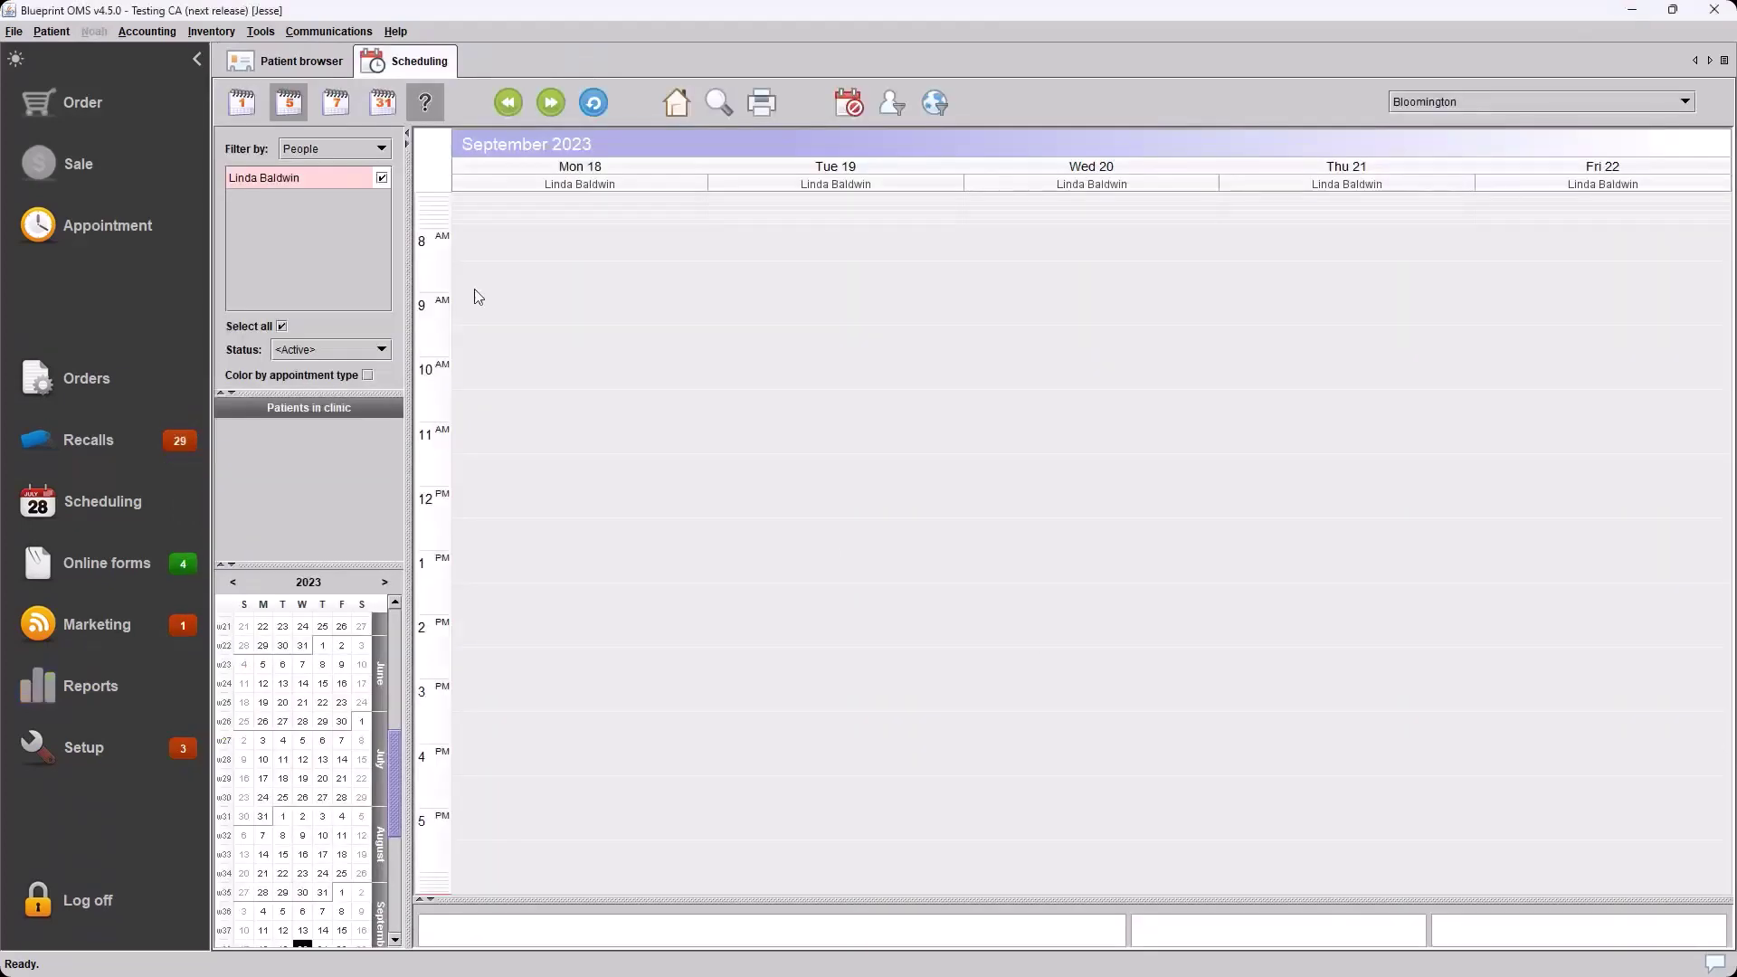
click(276, 31)
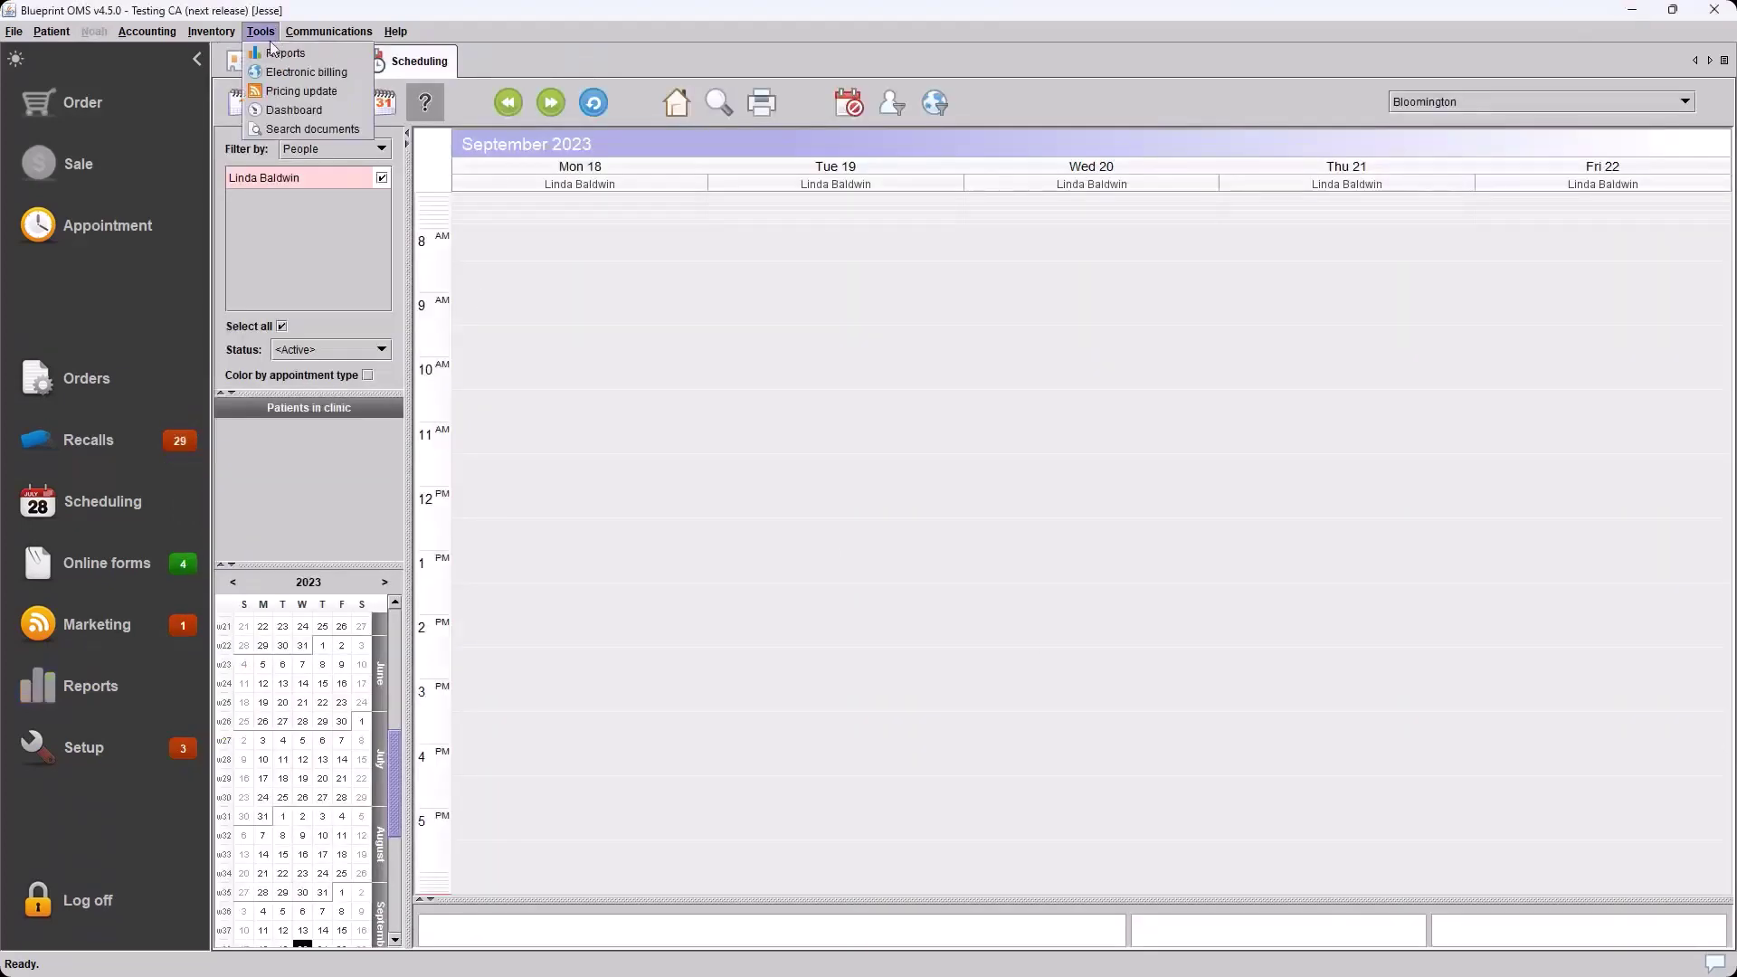
click(299, 92)
click(651, 125)
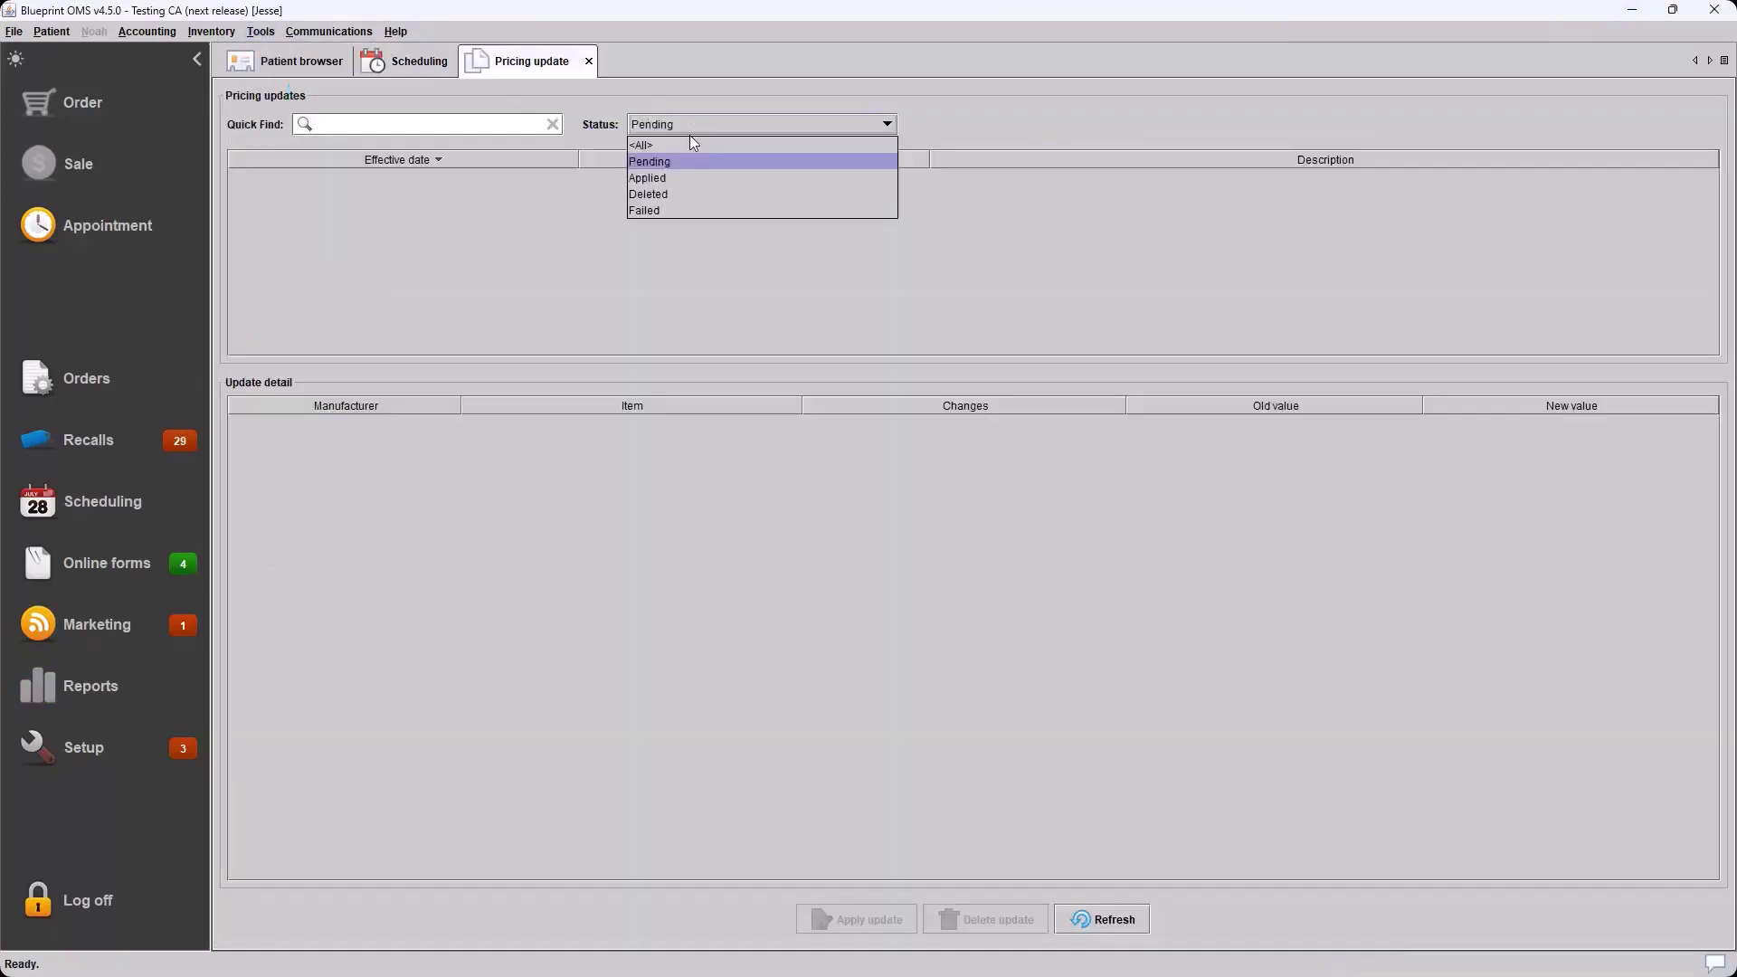
click(666, 143)
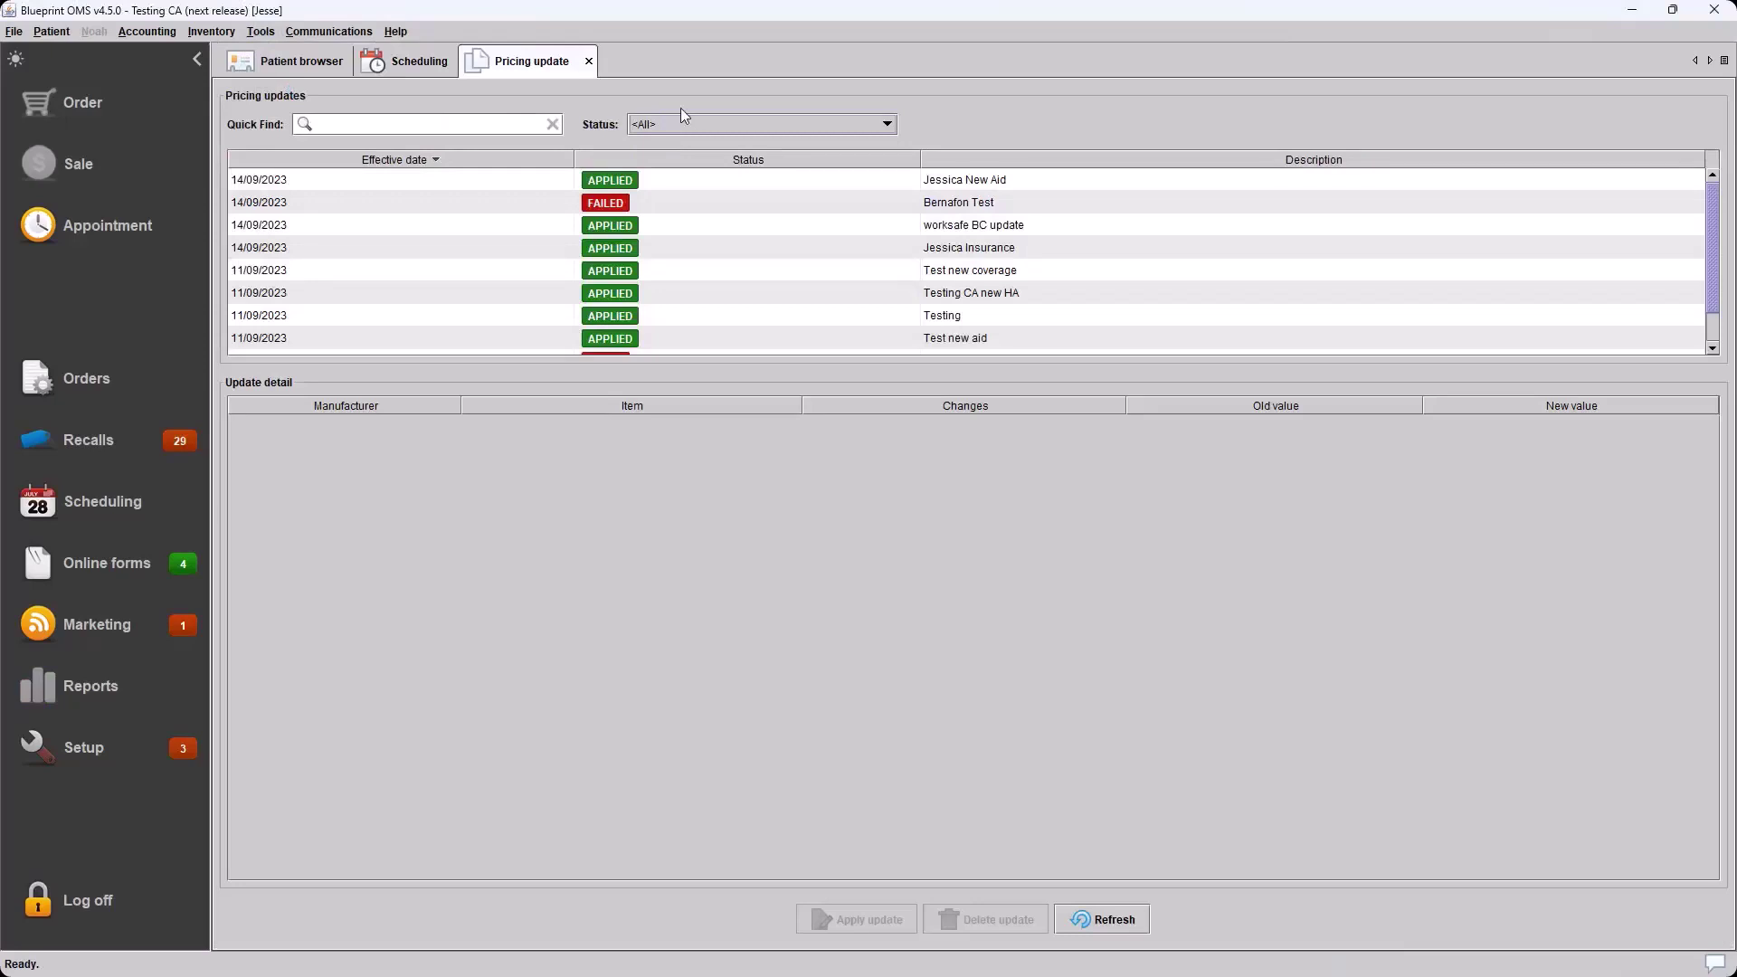
right_click(439, 231)
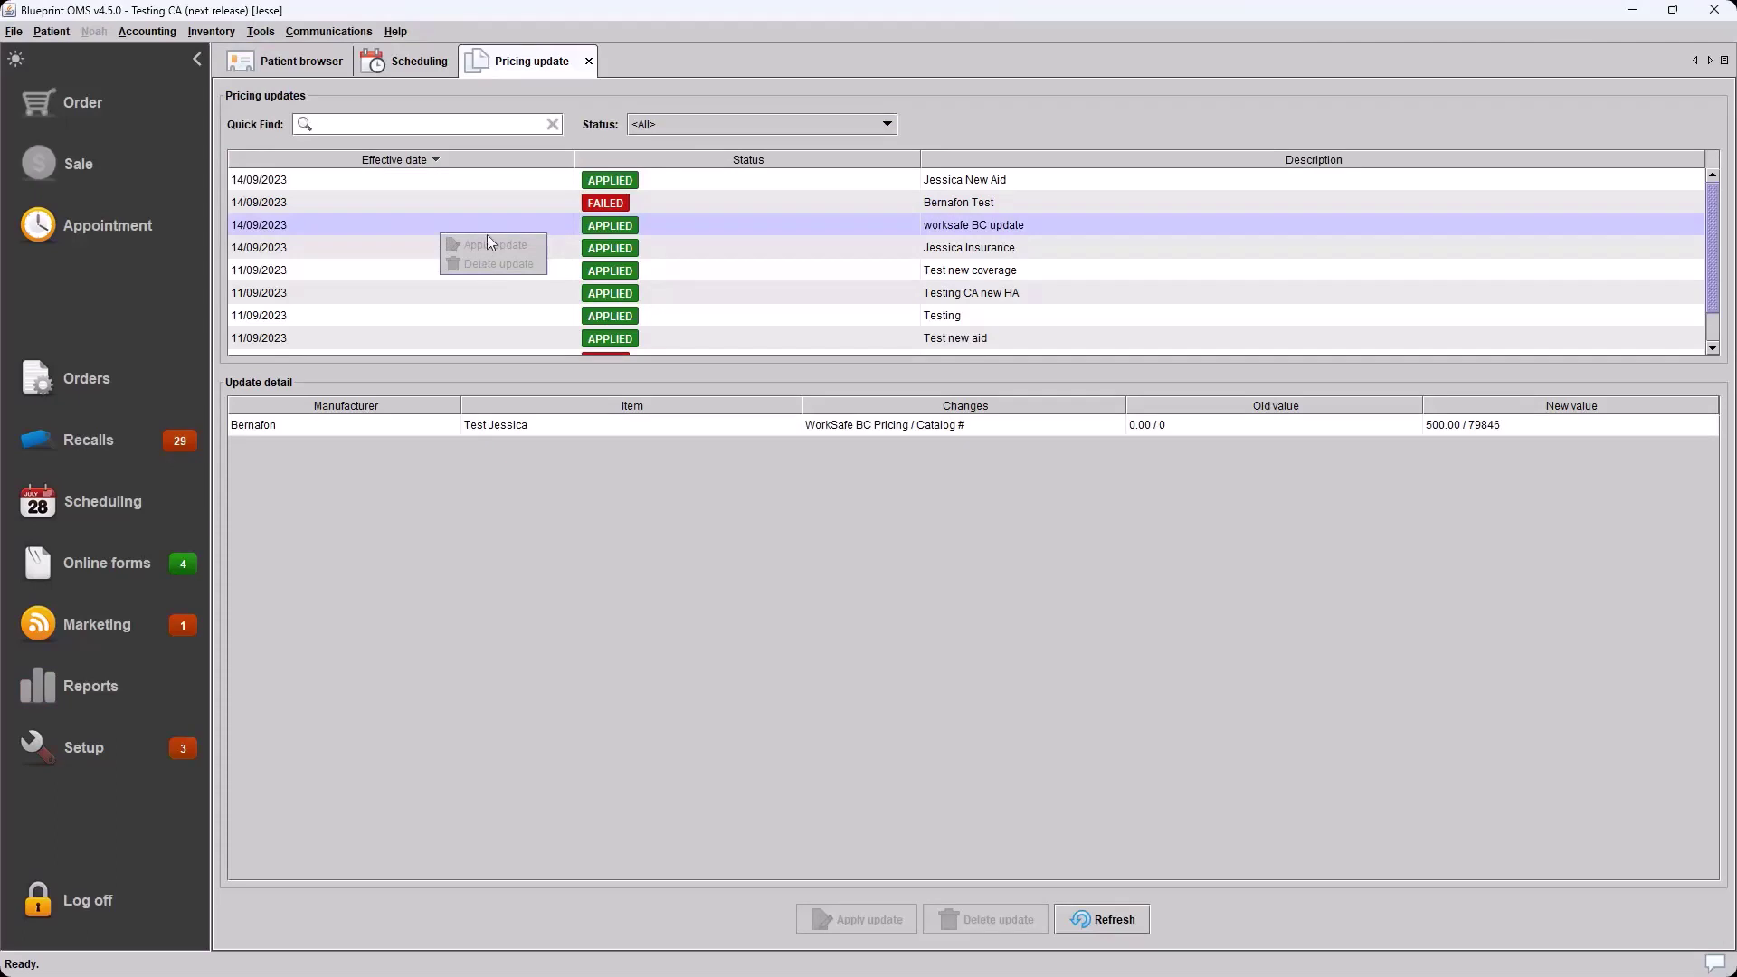
click(587, 60)
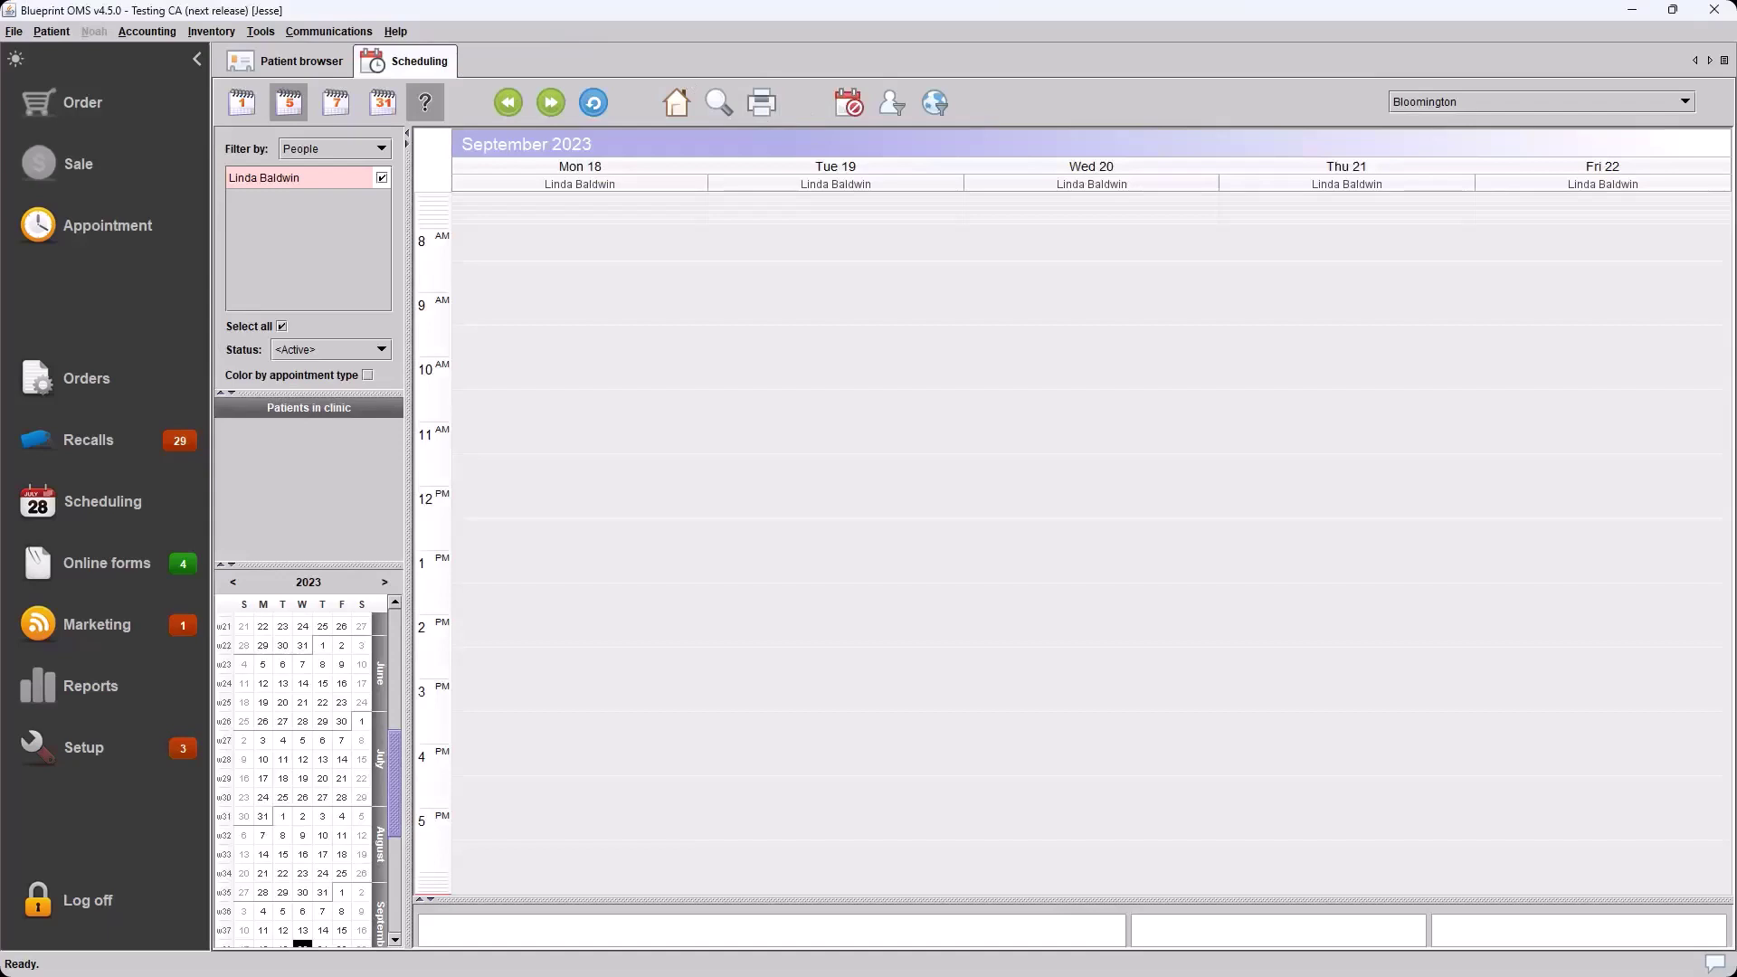